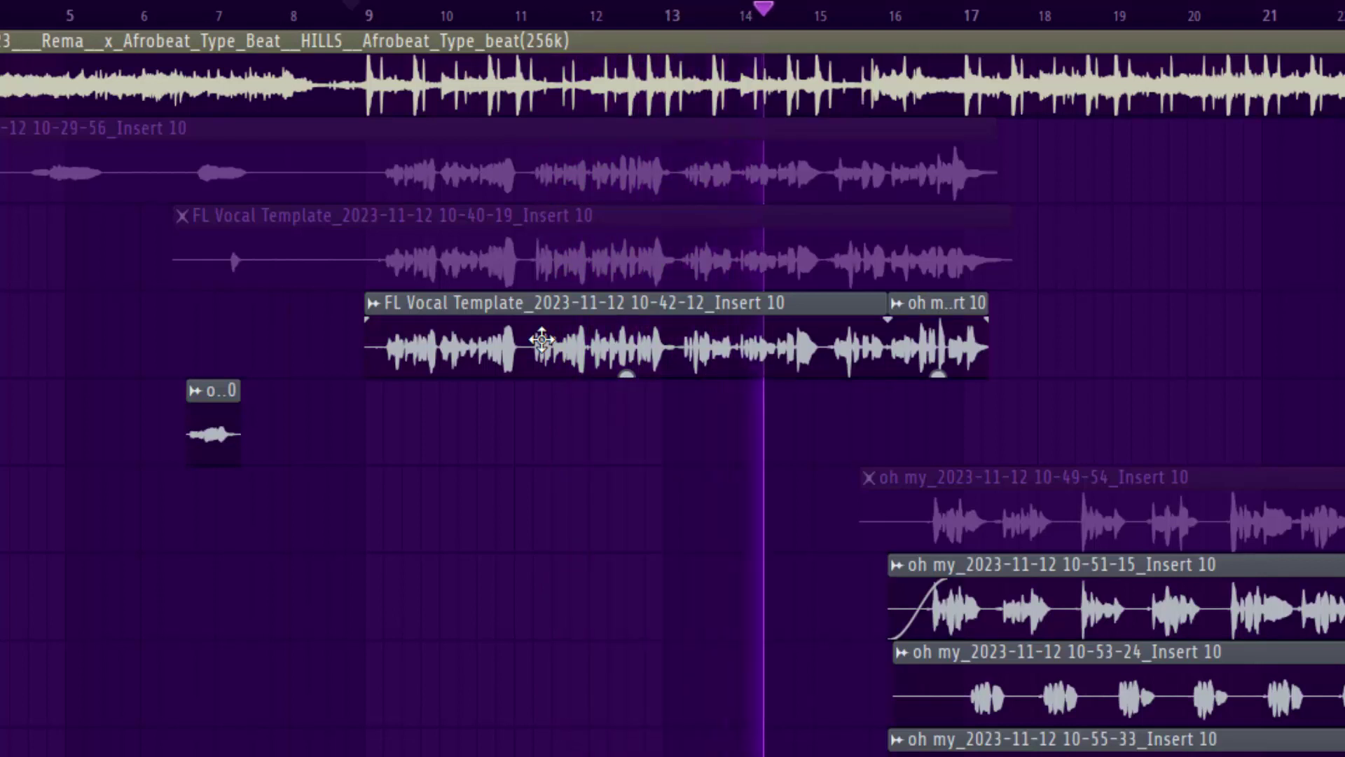
# Stop and restart the Afrobeat playback, leaving the song position just before bar 9.
pyautogui.press('space')
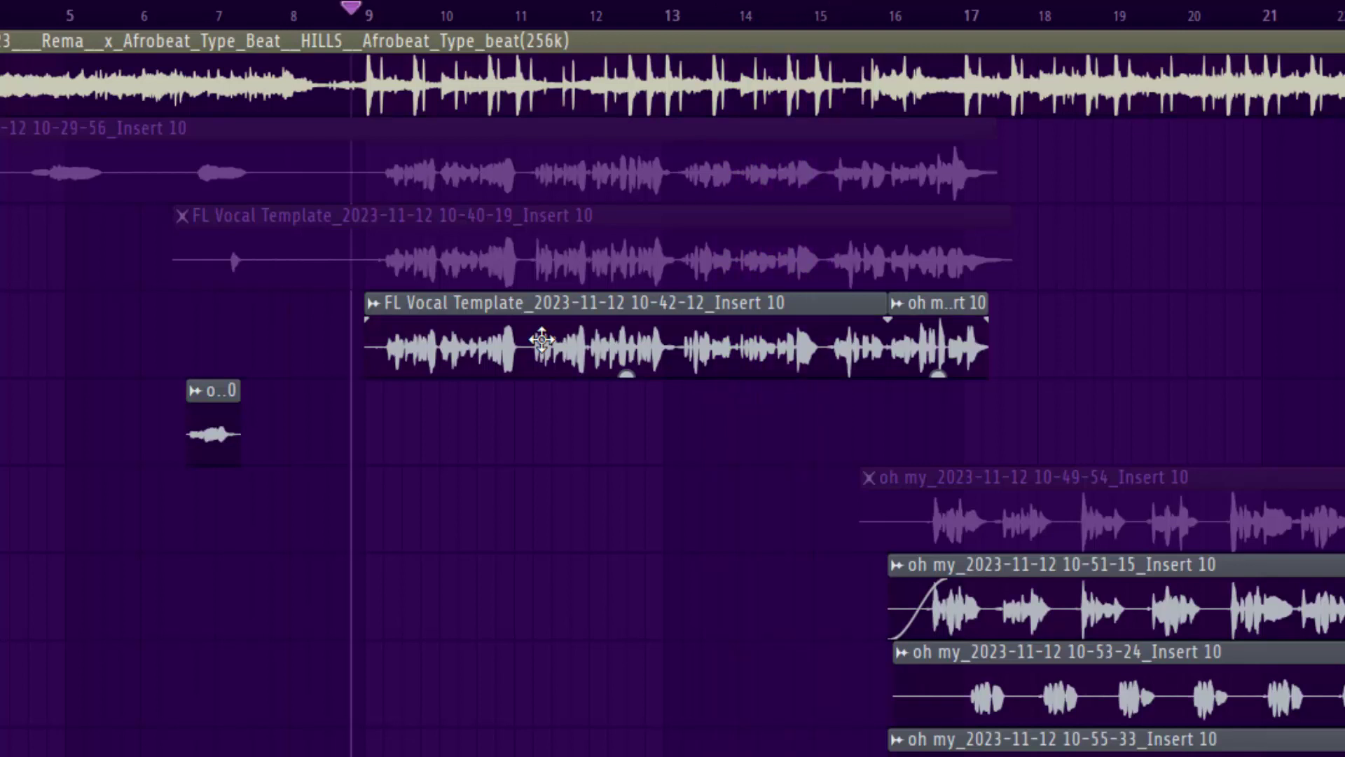
pyautogui.press('space')
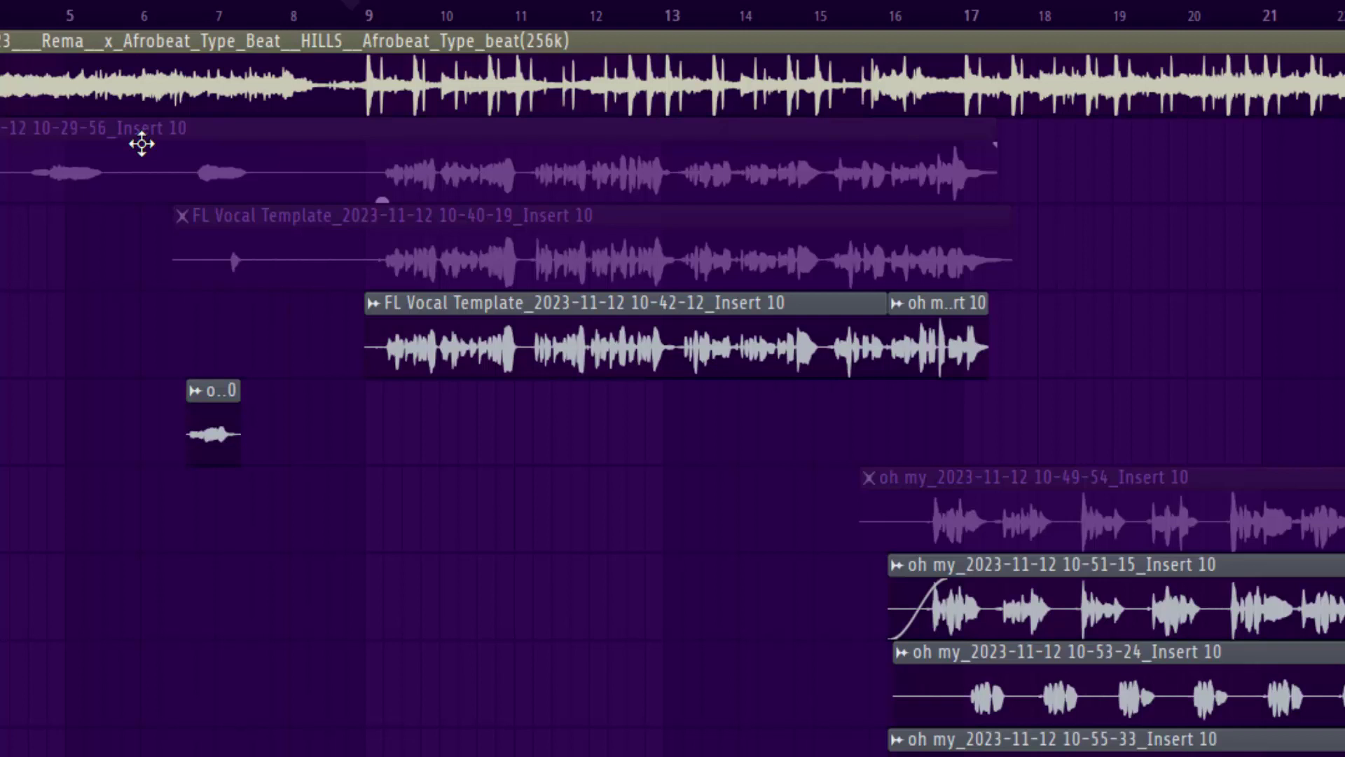
pyautogui.press('space')
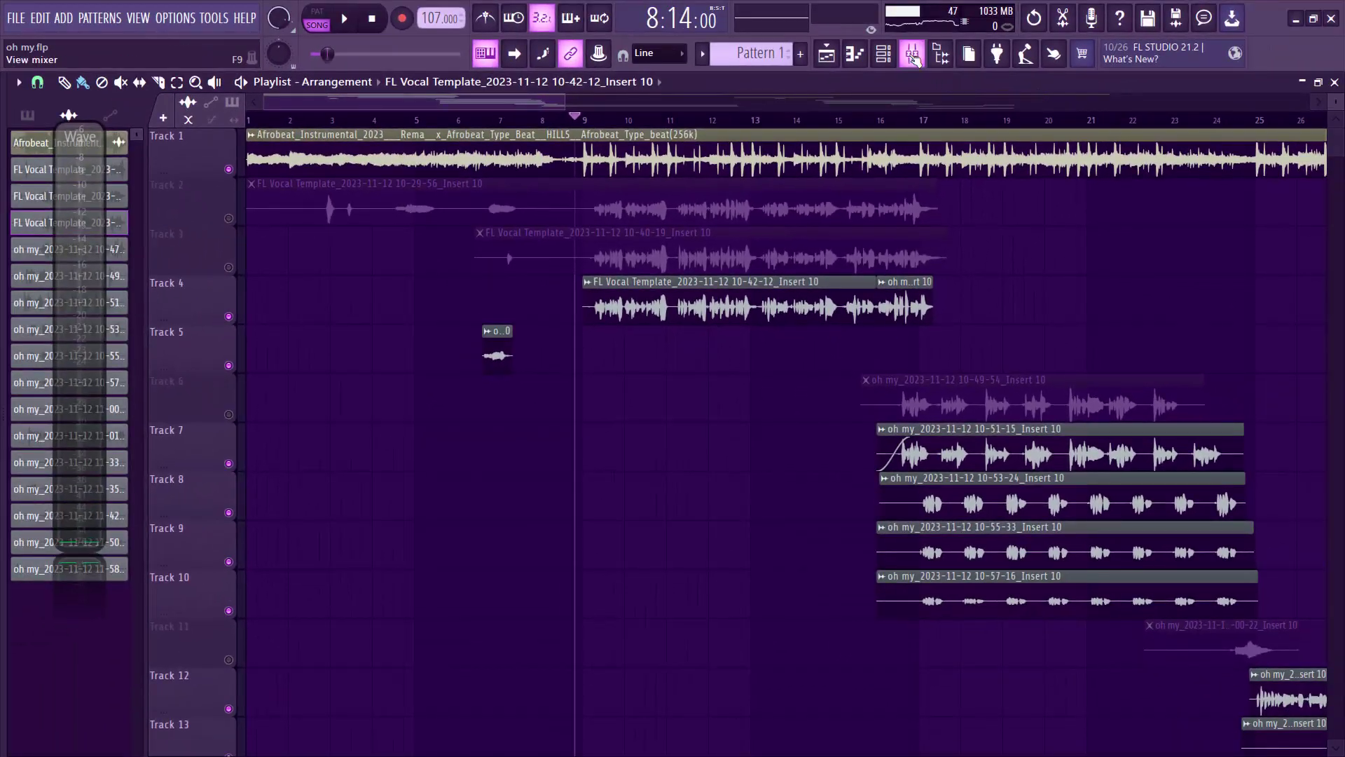
# Open the mixer and inspect the Gain plugin on the Beat channel.
pyautogui.click(913, 58)
pyautogui.click(912, 60)
pyautogui.click(918, 53)
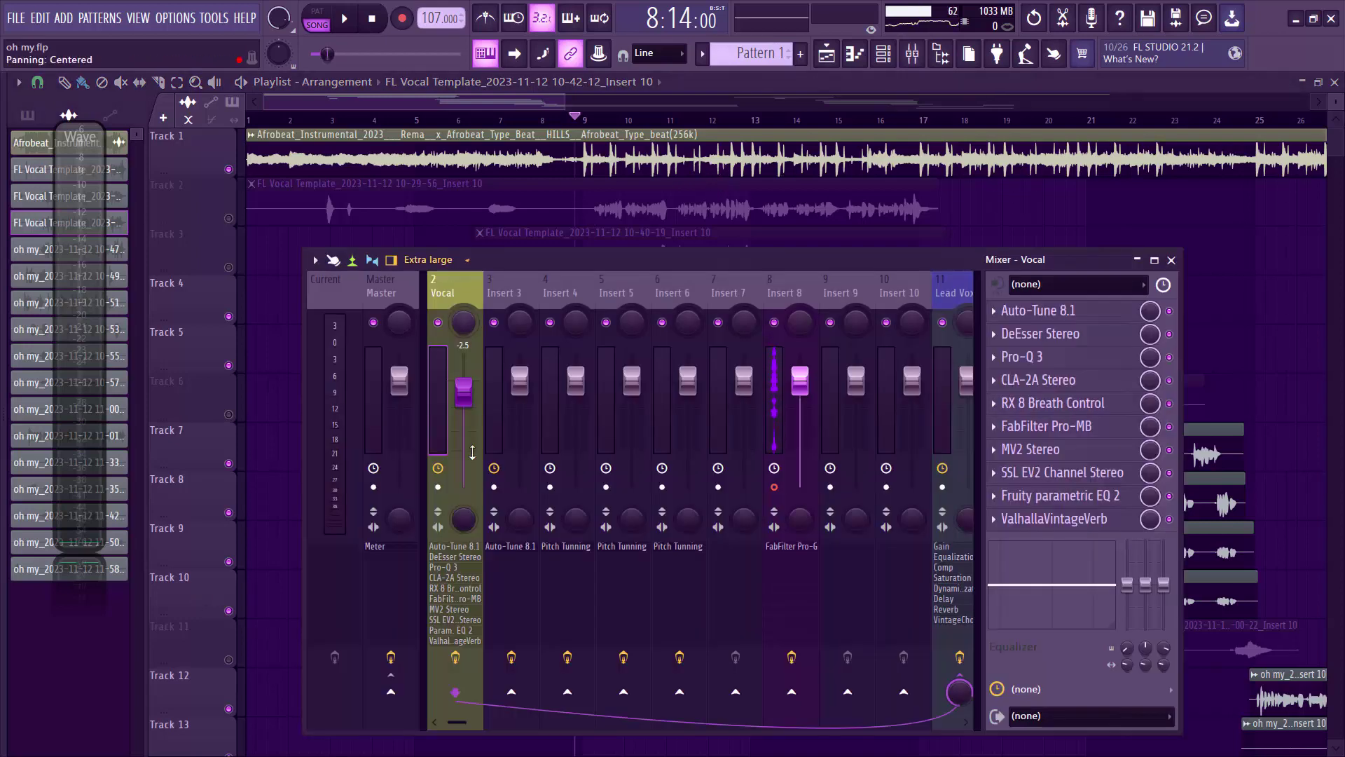
pyautogui.hscroll(-1, 454, 724)
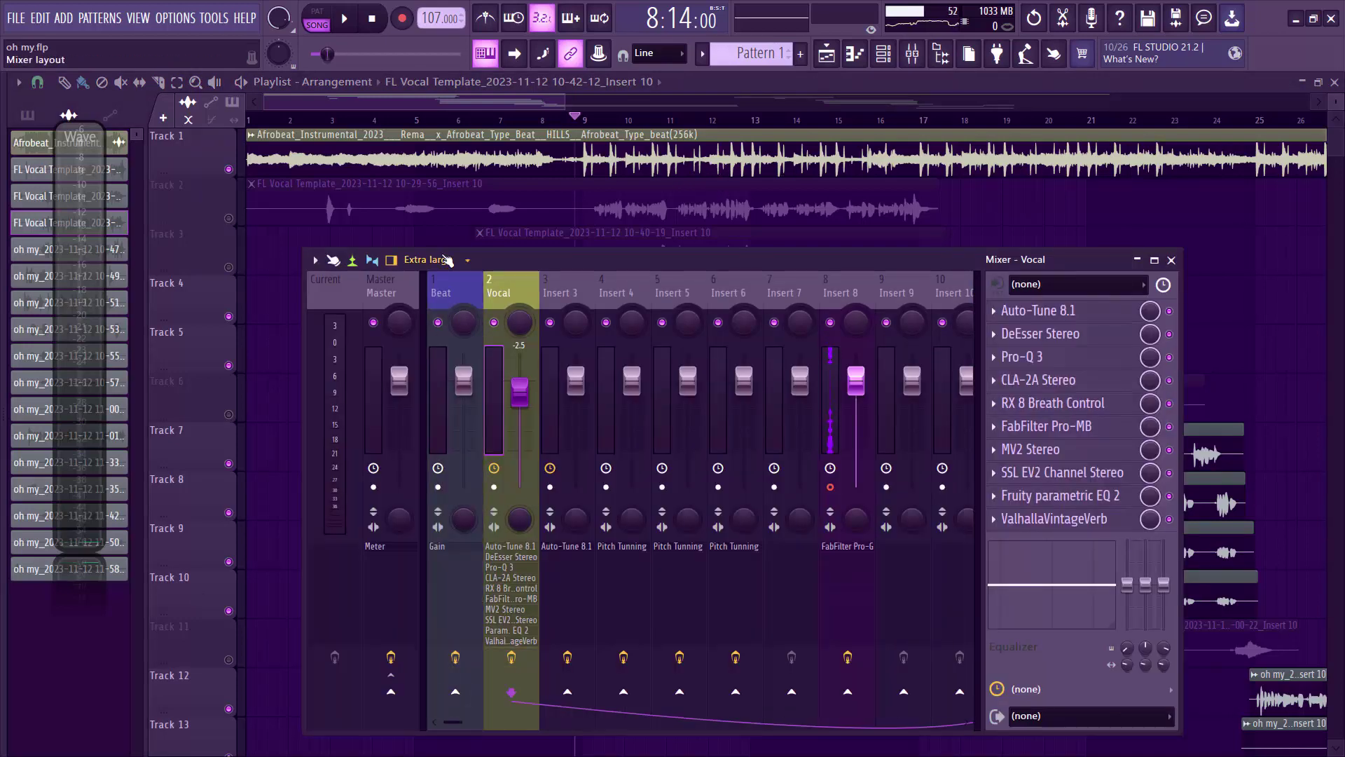
pyautogui.click(449, 304)
pyautogui.click(1034, 310)
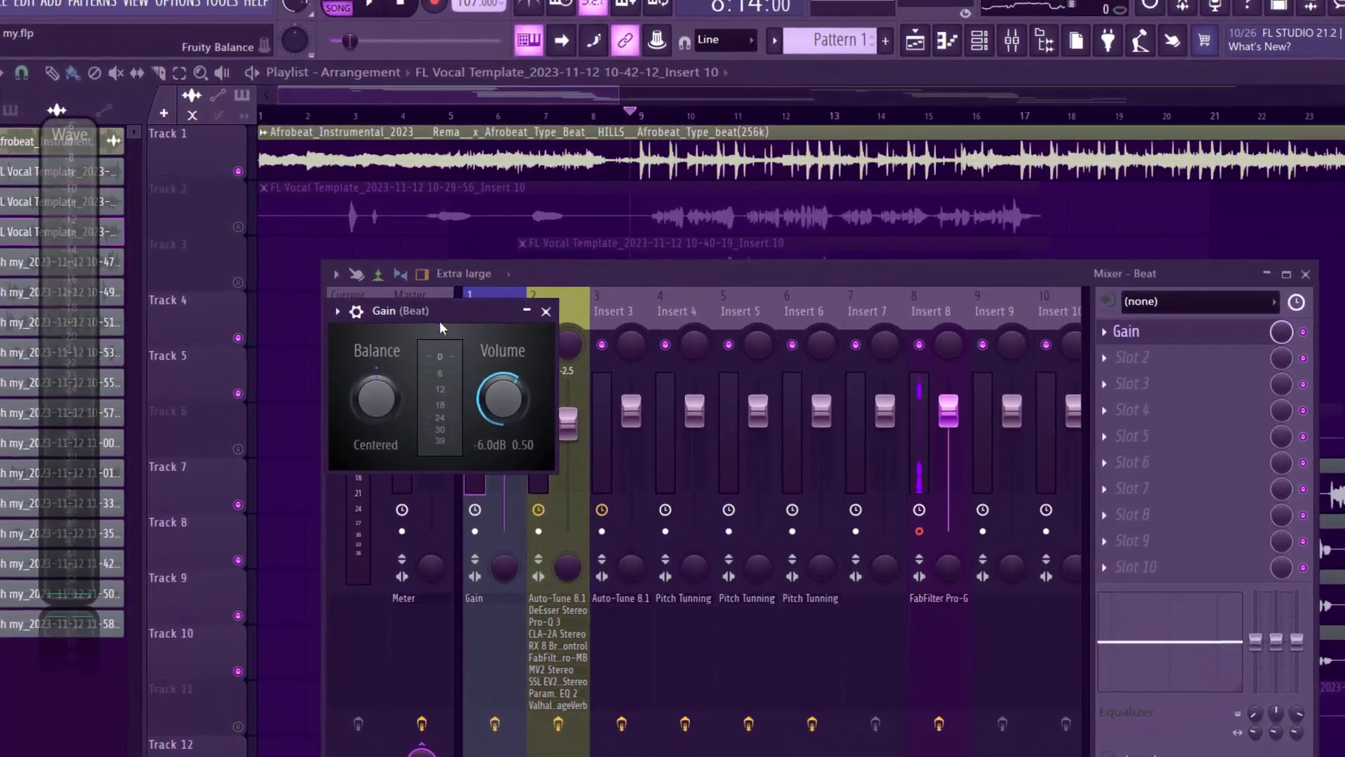
pyautogui.moveTo(469, 318); pyautogui.dragTo(539, 323)
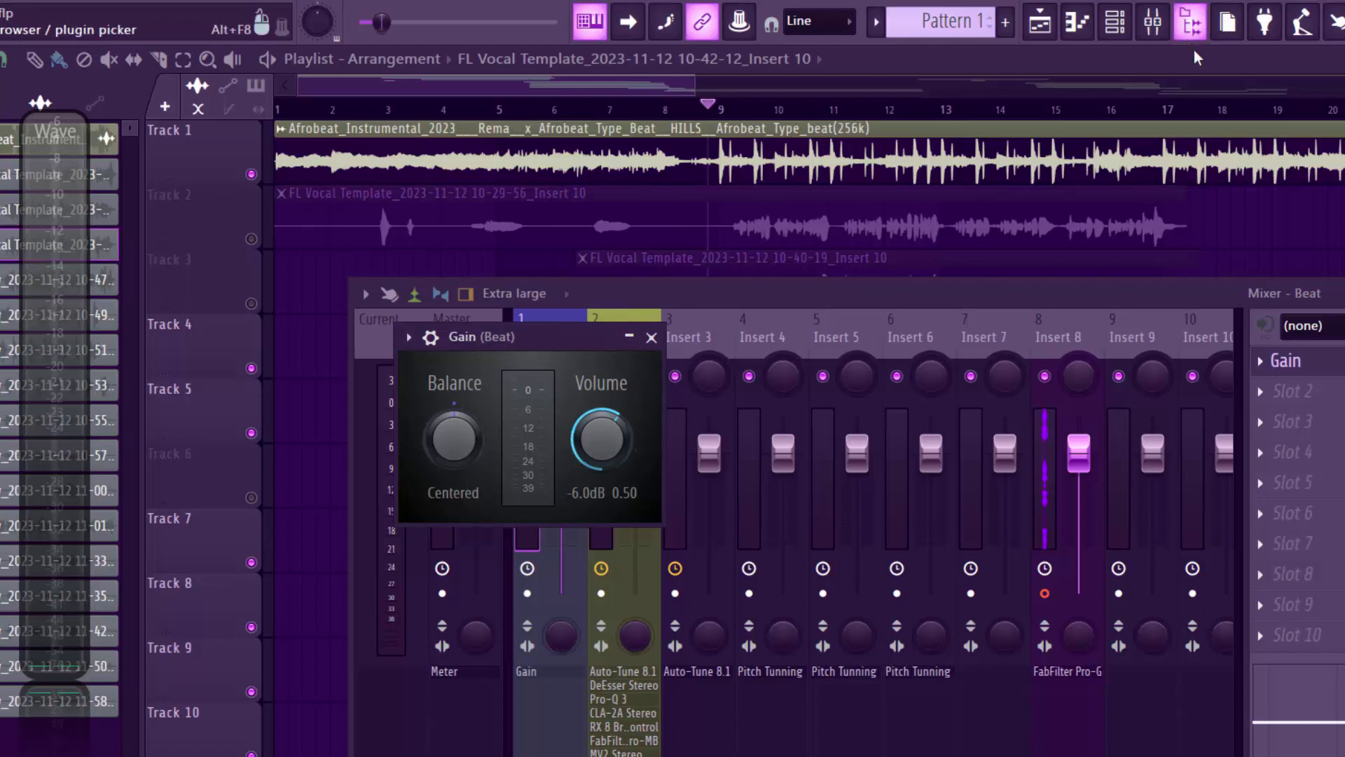
# Drop the Track 1 beat clip to -2.1dB, then select the Vocal insert in the mixer.
pyautogui.click(1126, 161)
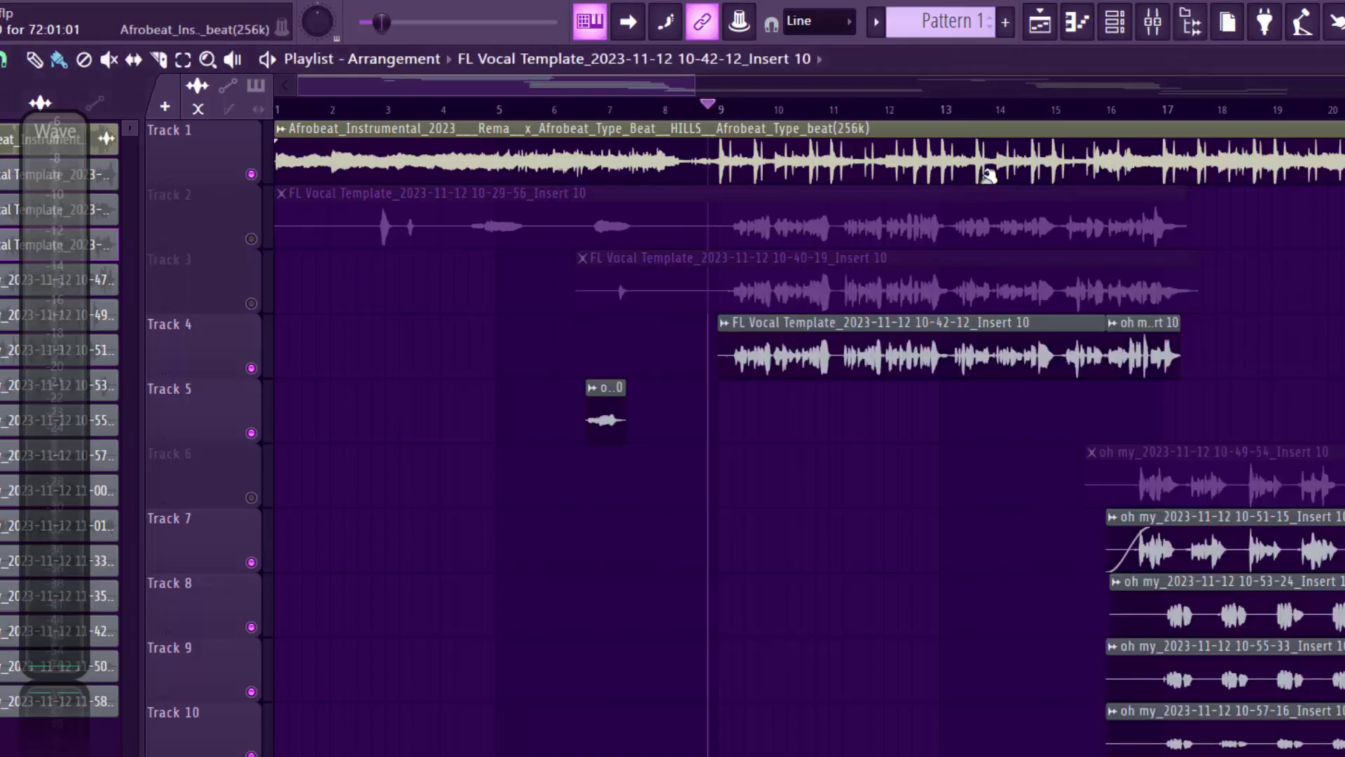
pyautogui.moveTo(981, 175); pyautogui.dragTo(987, 178)
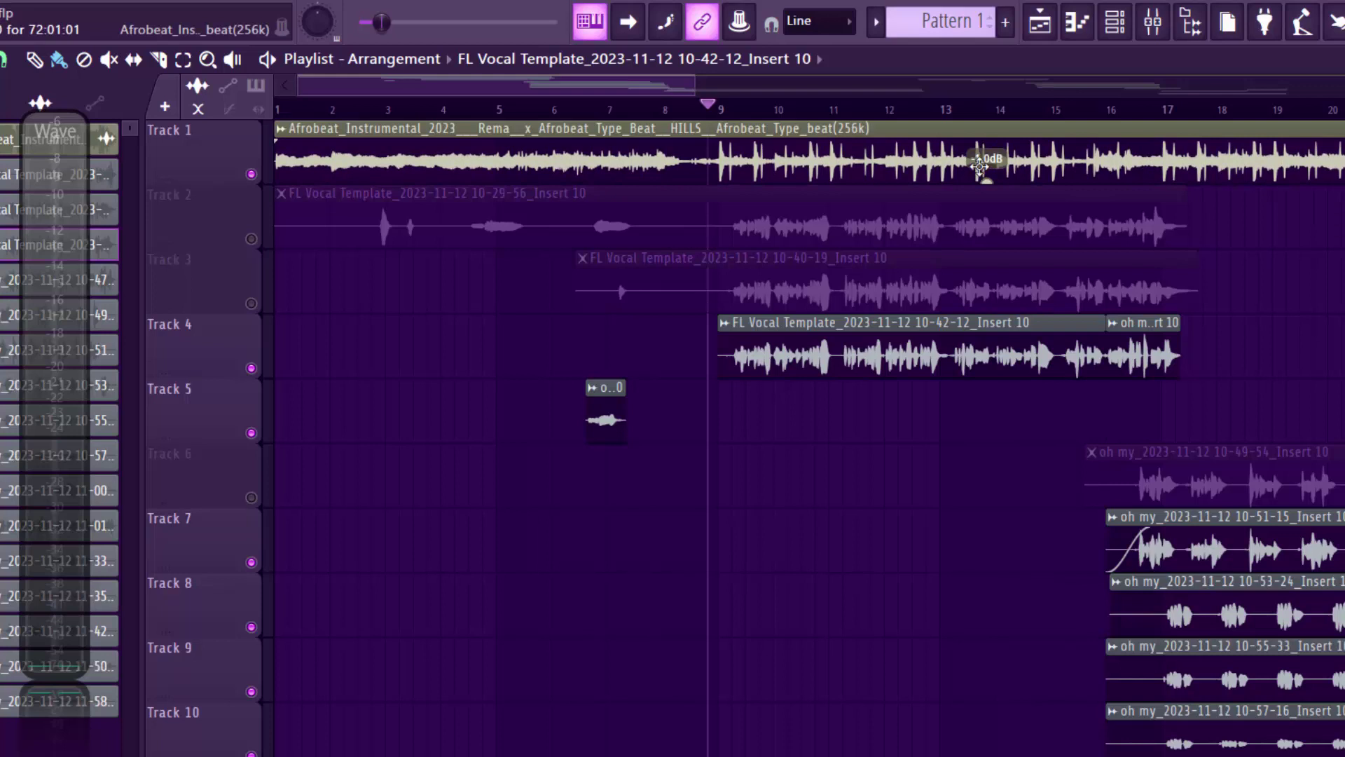
pyautogui.click(1152, 23)
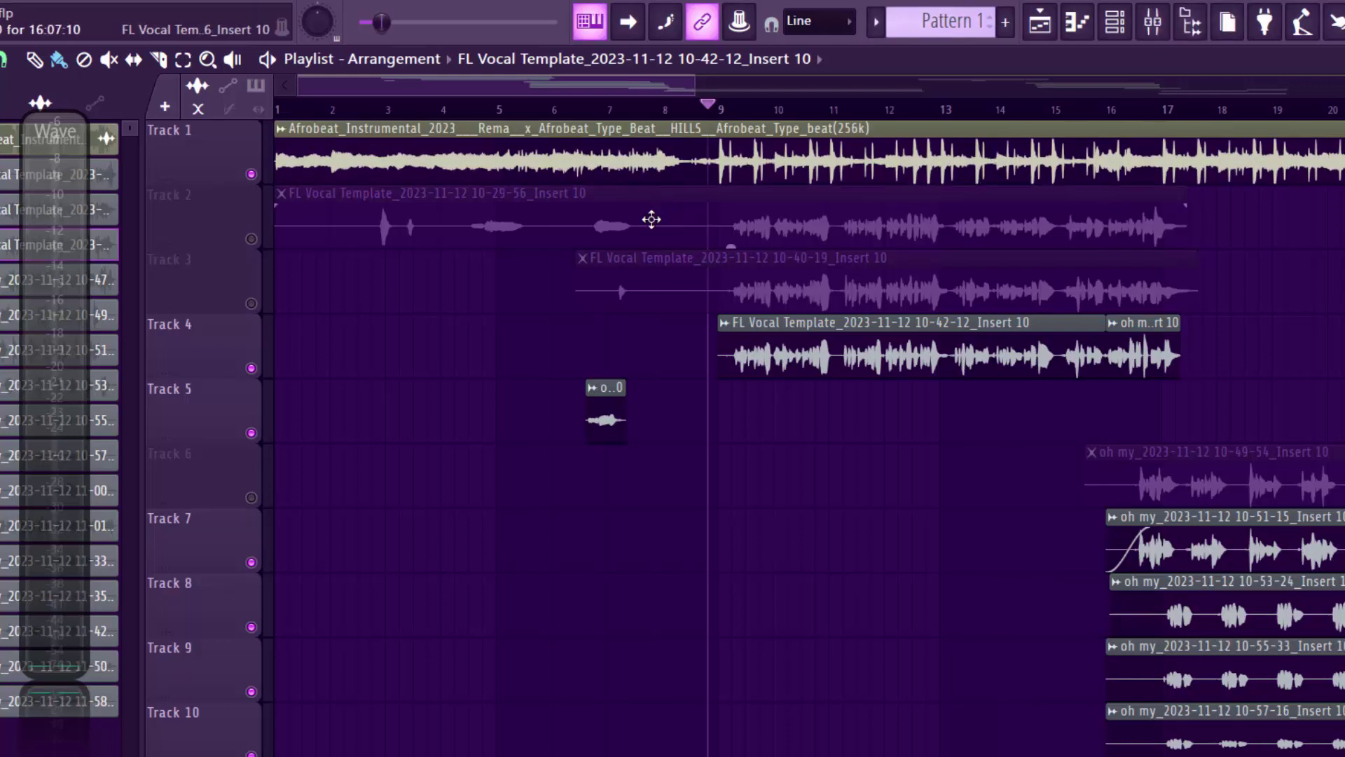
pyautogui.click(1157, 23)
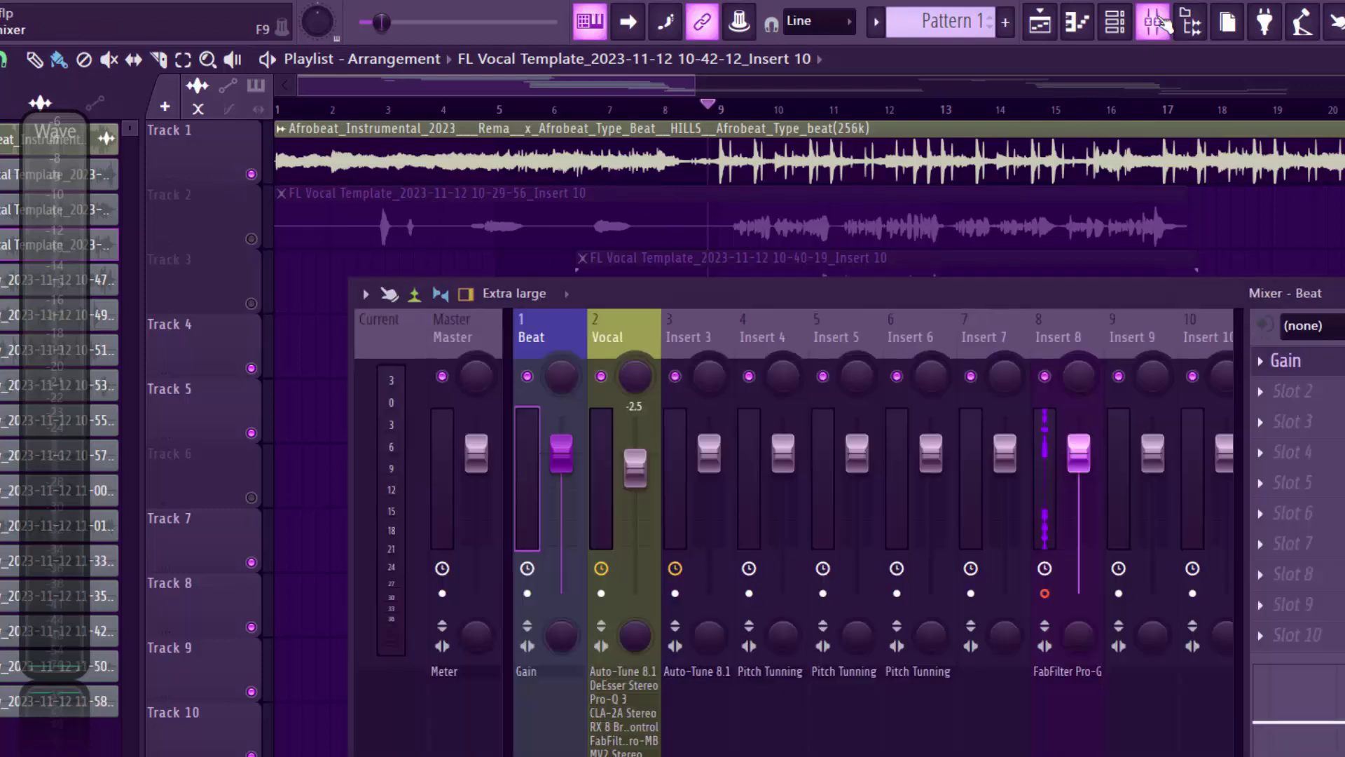
pyautogui.click(632, 339)
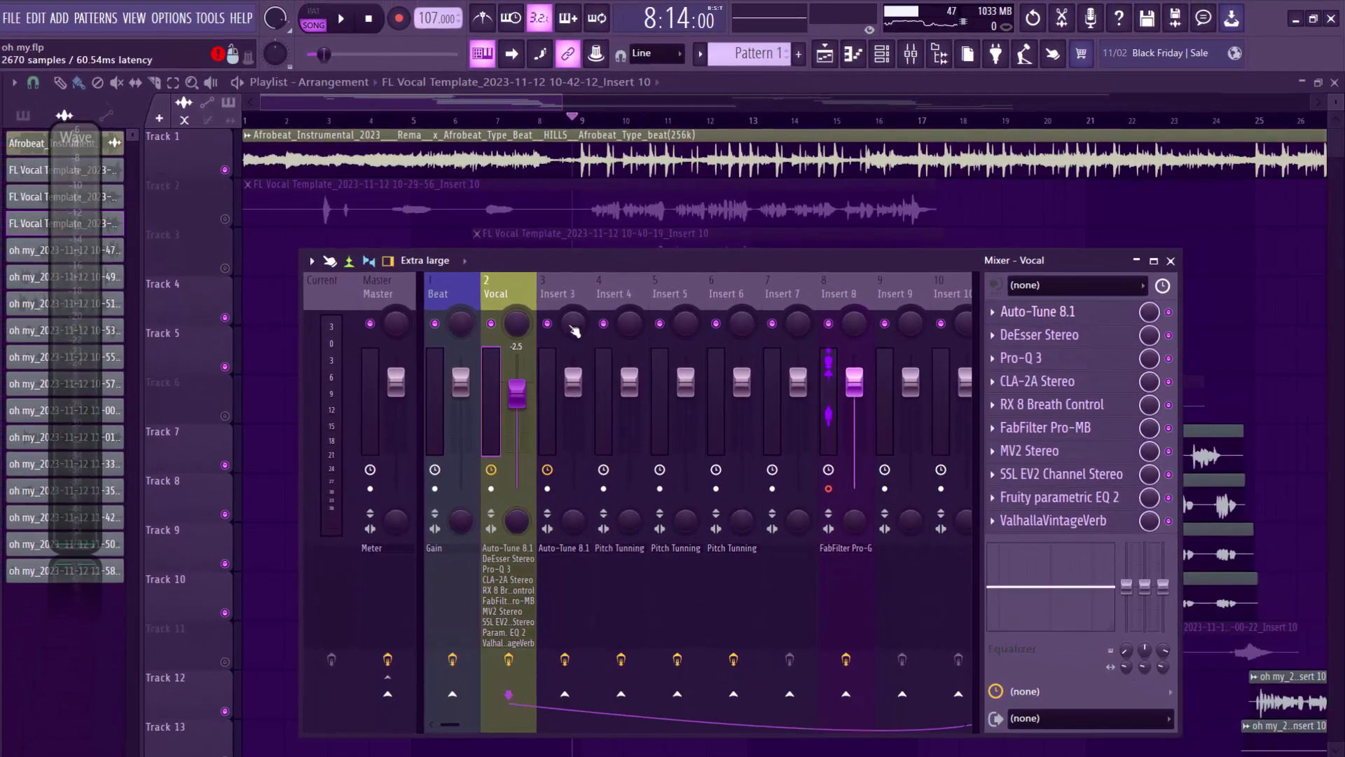
pyautogui.click(1128, 324)
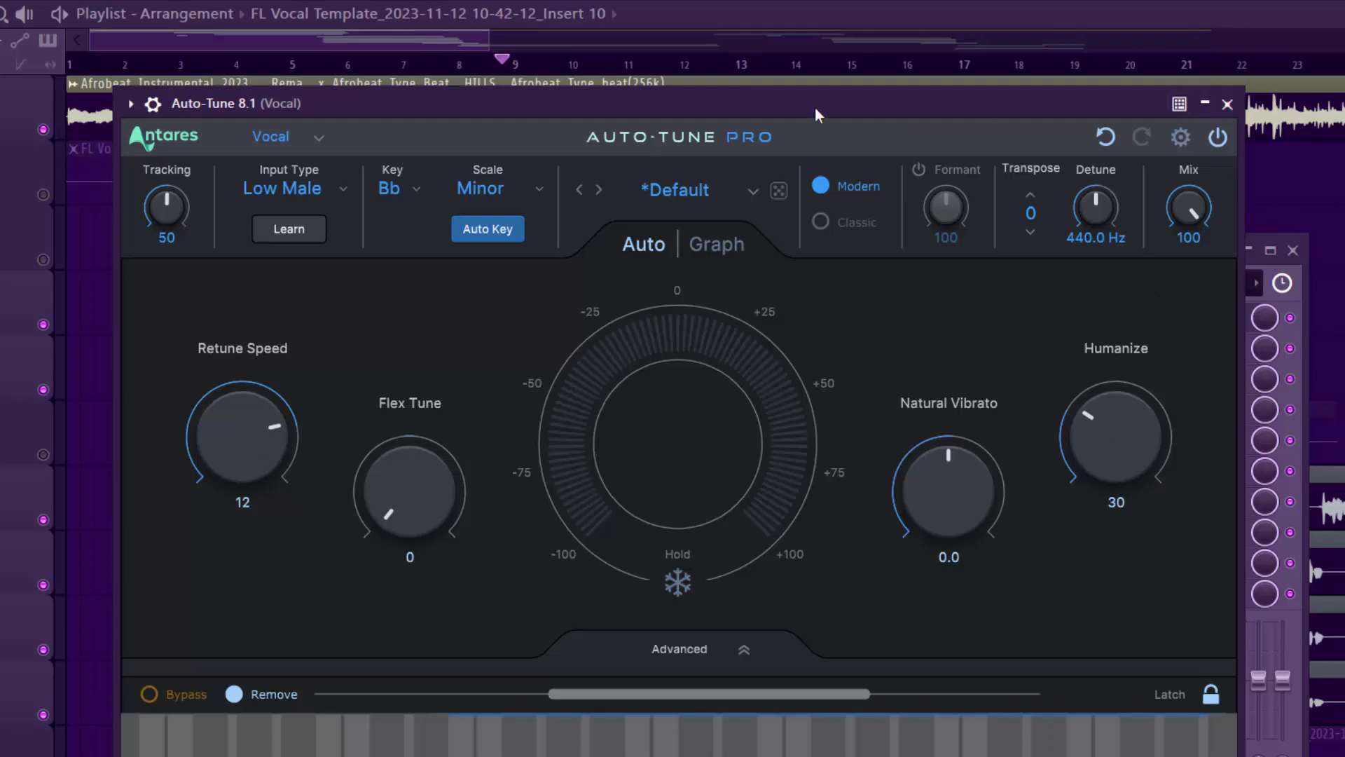
pyautogui.click(1227, 106)
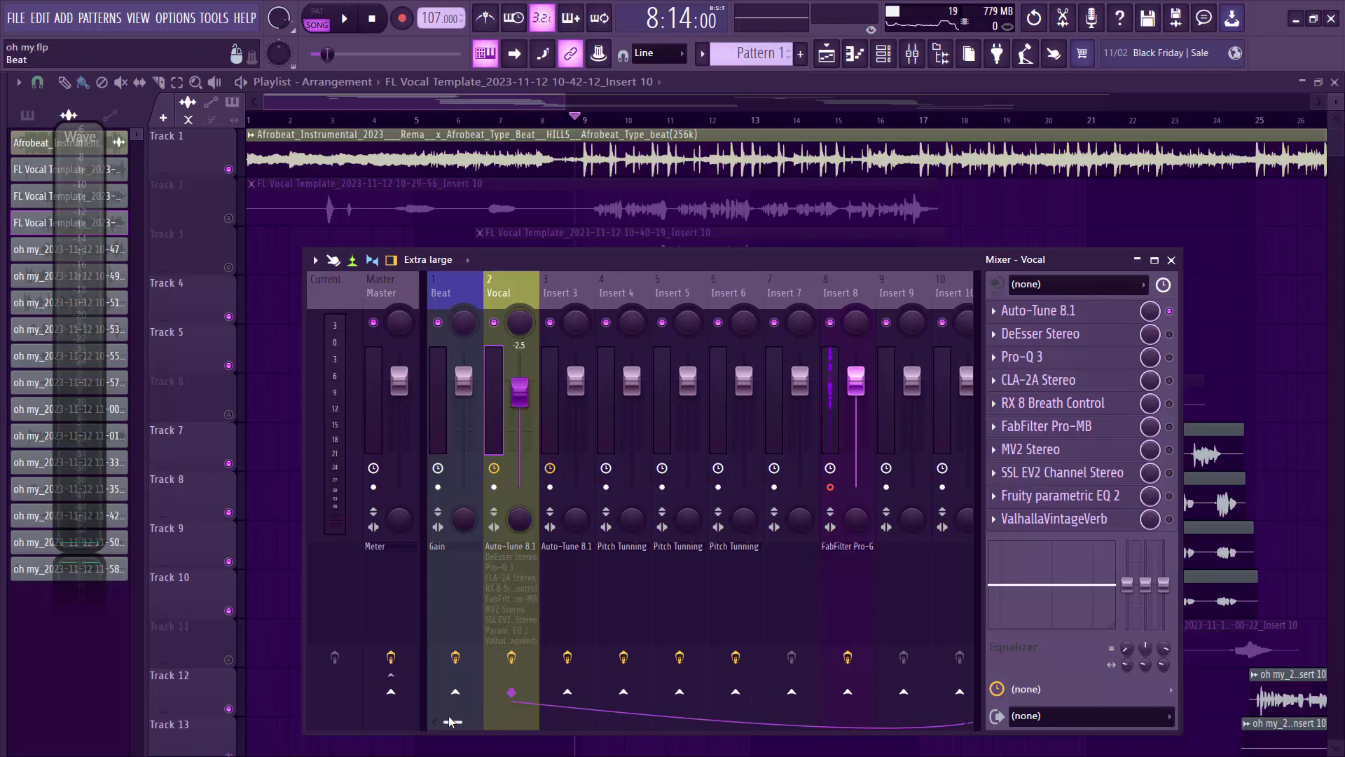
pyautogui.moveTo(454, 727); pyautogui.dragTo(504, 722)
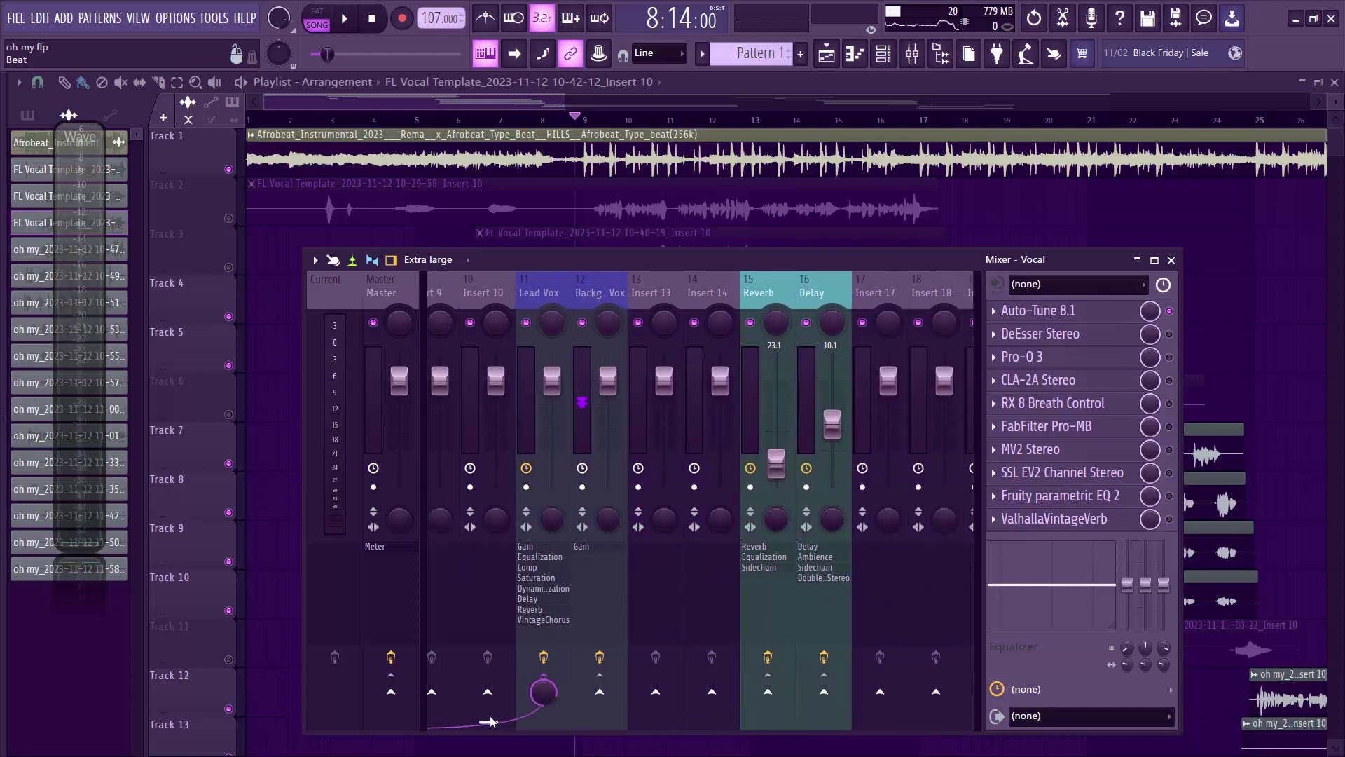
pyautogui.click(541, 300)
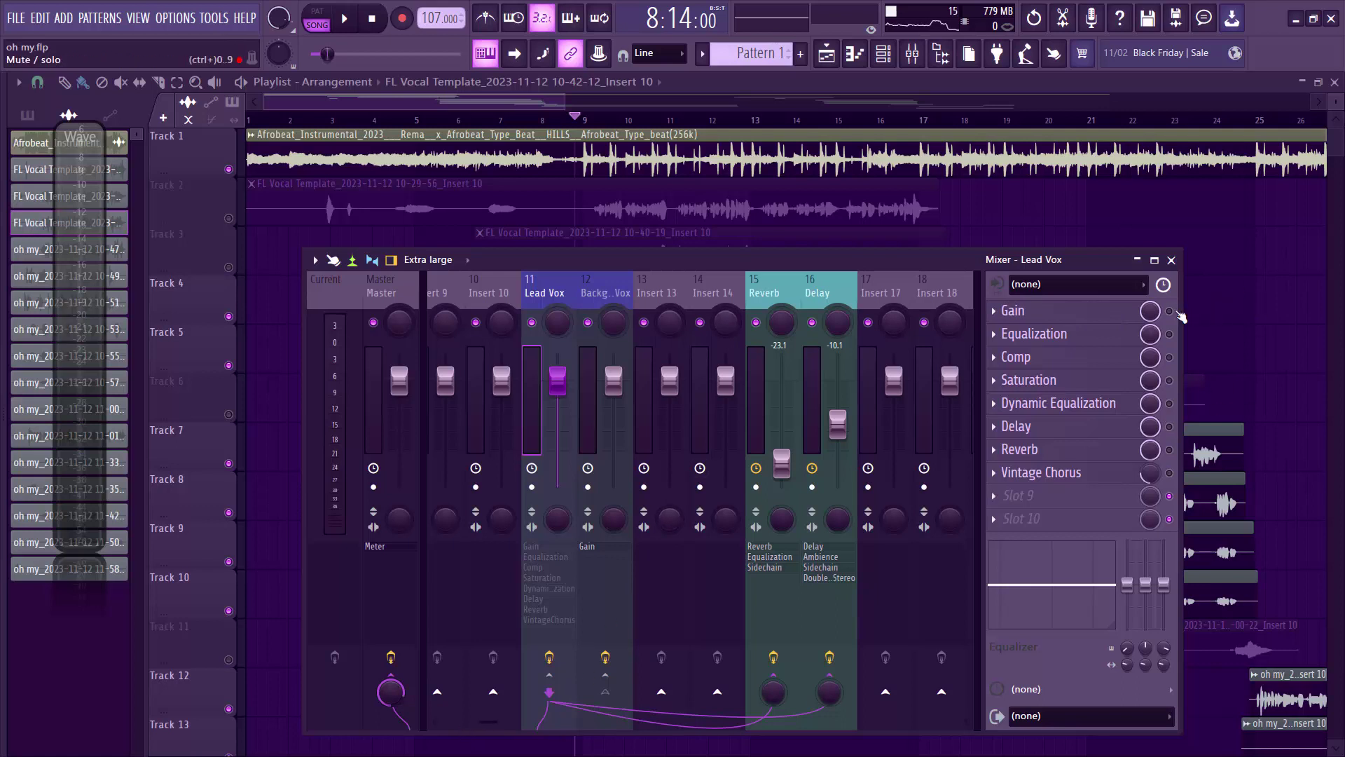
pyautogui.scroll(10, 503, 714)
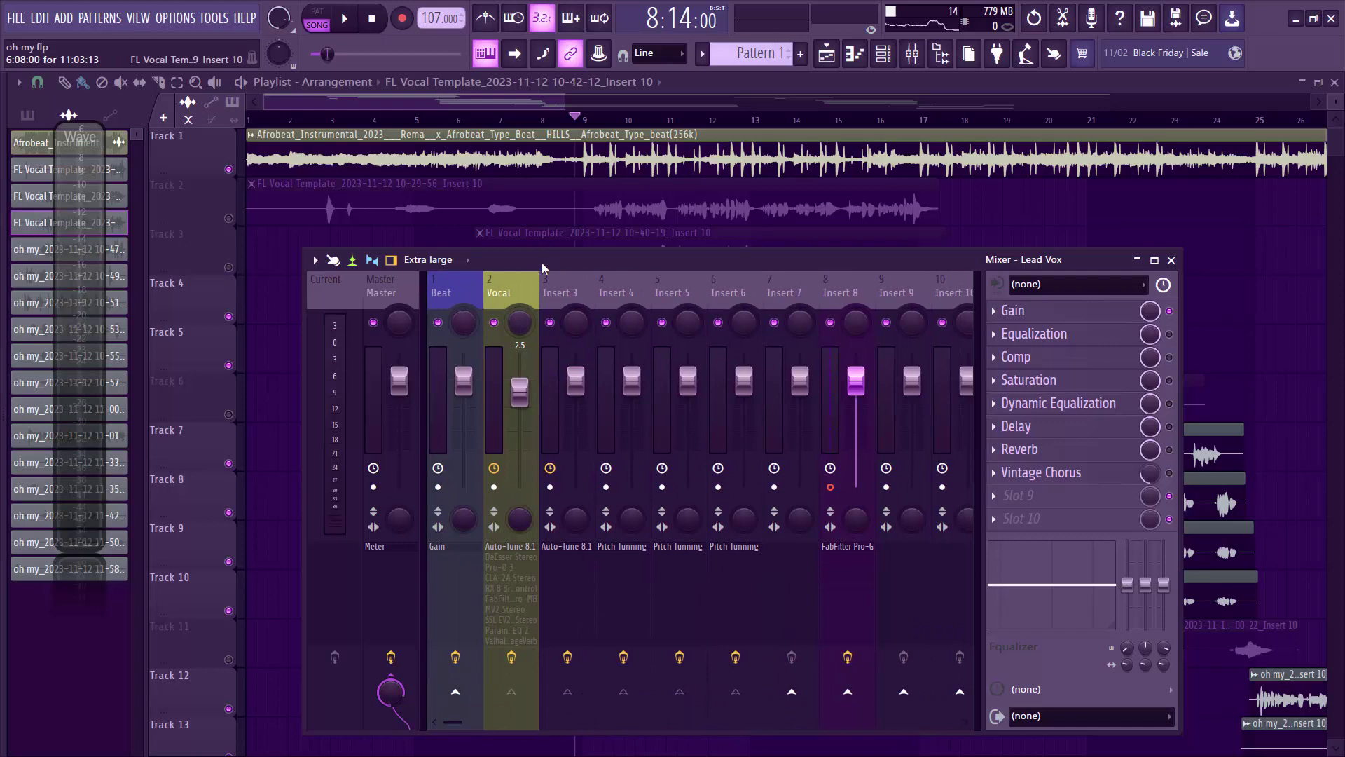
pyautogui.click(498, 292)
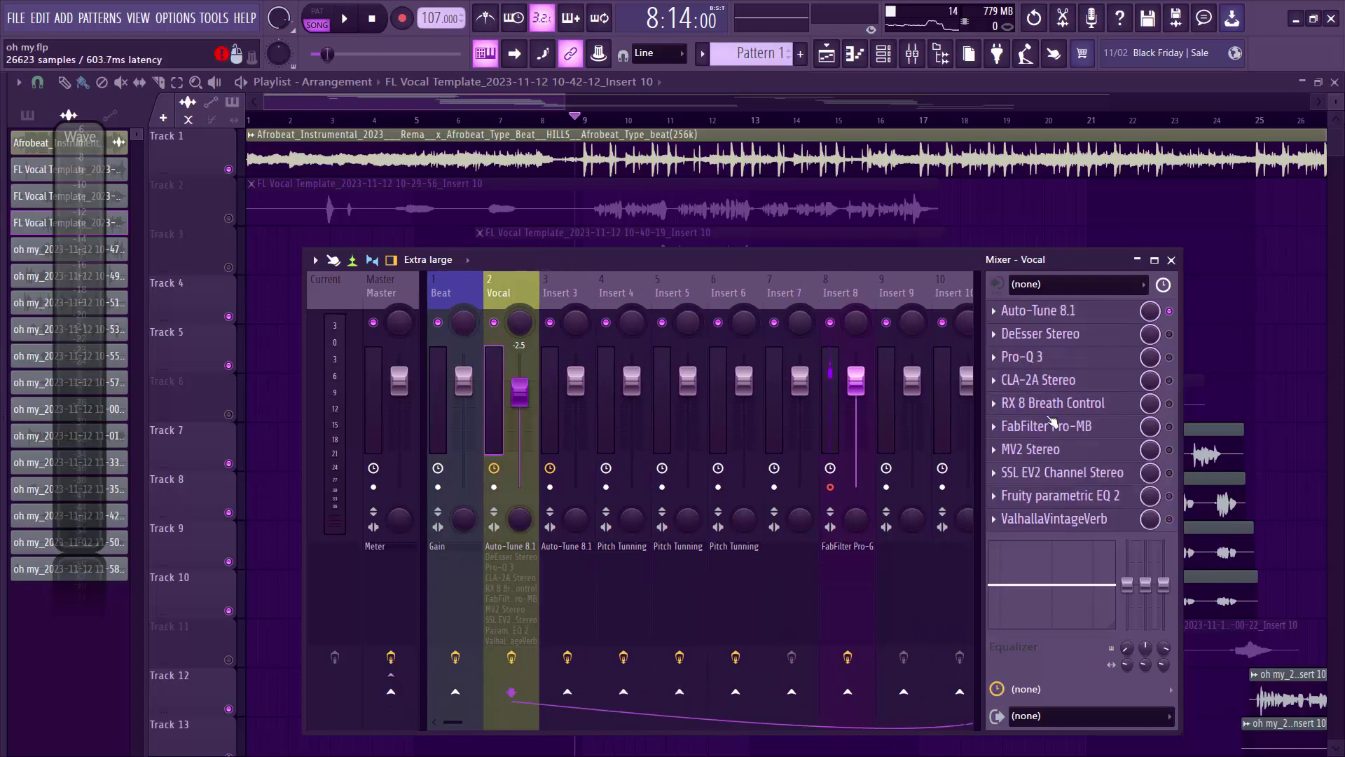
# Listen to the vocal through Auto-Tune 8.1 on the Vocal insert, then close the plugin.
pyautogui.click(1029, 310)
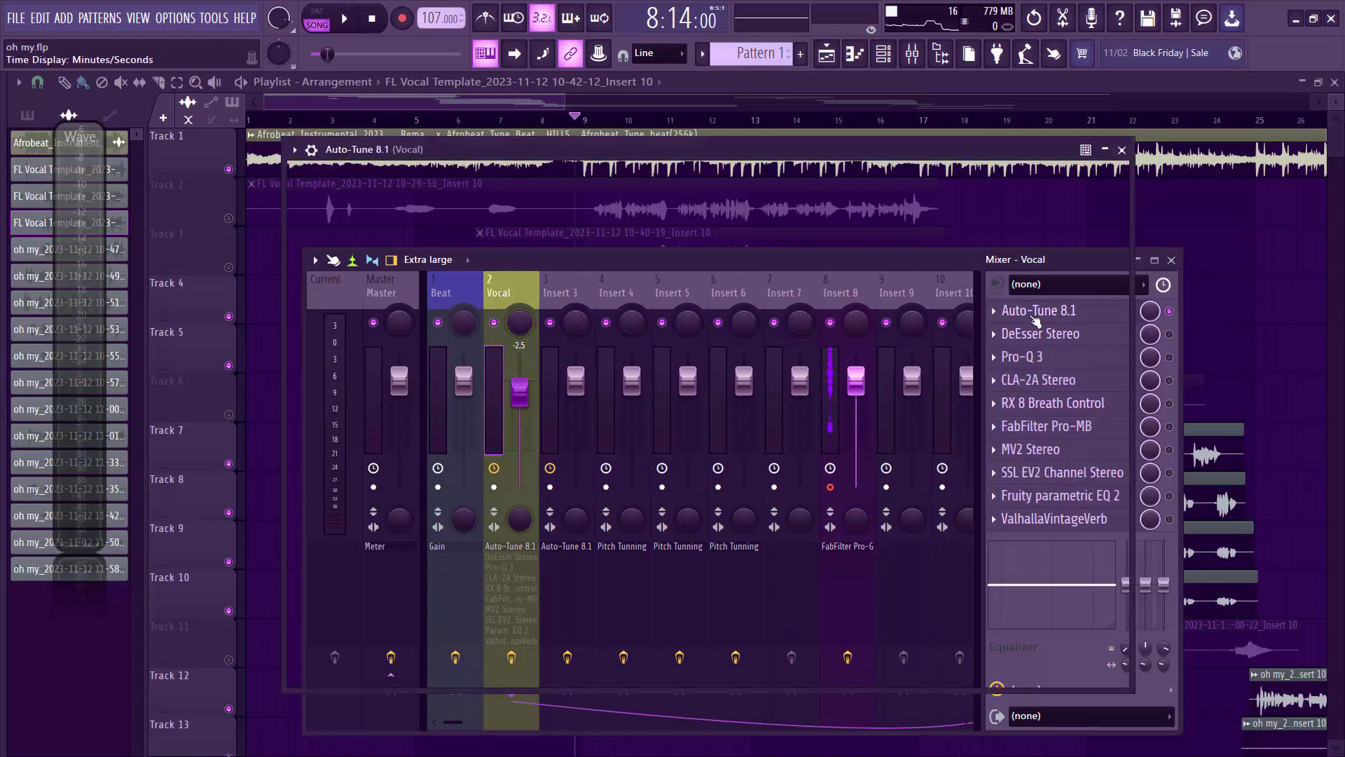
pyautogui.press('space')
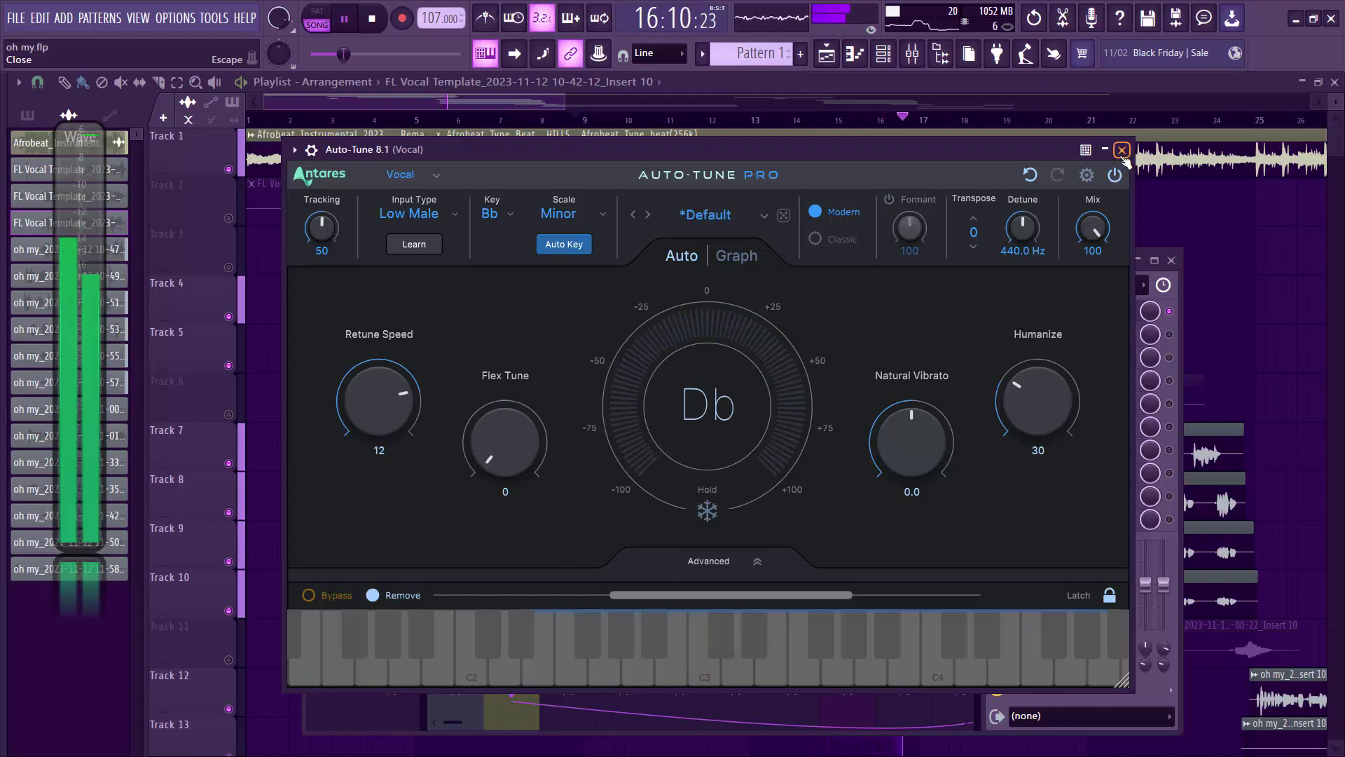
pyautogui.press('space')
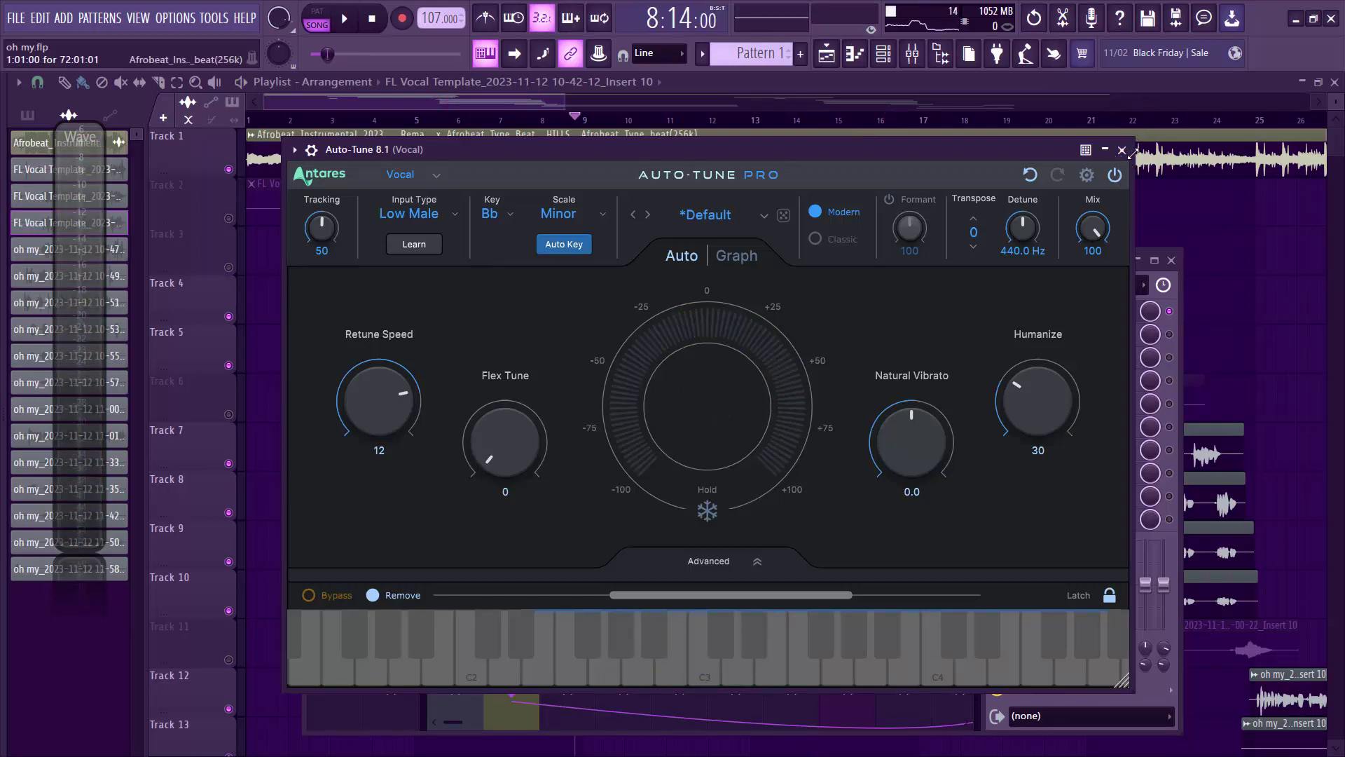
pyautogui.click(1123, 151)
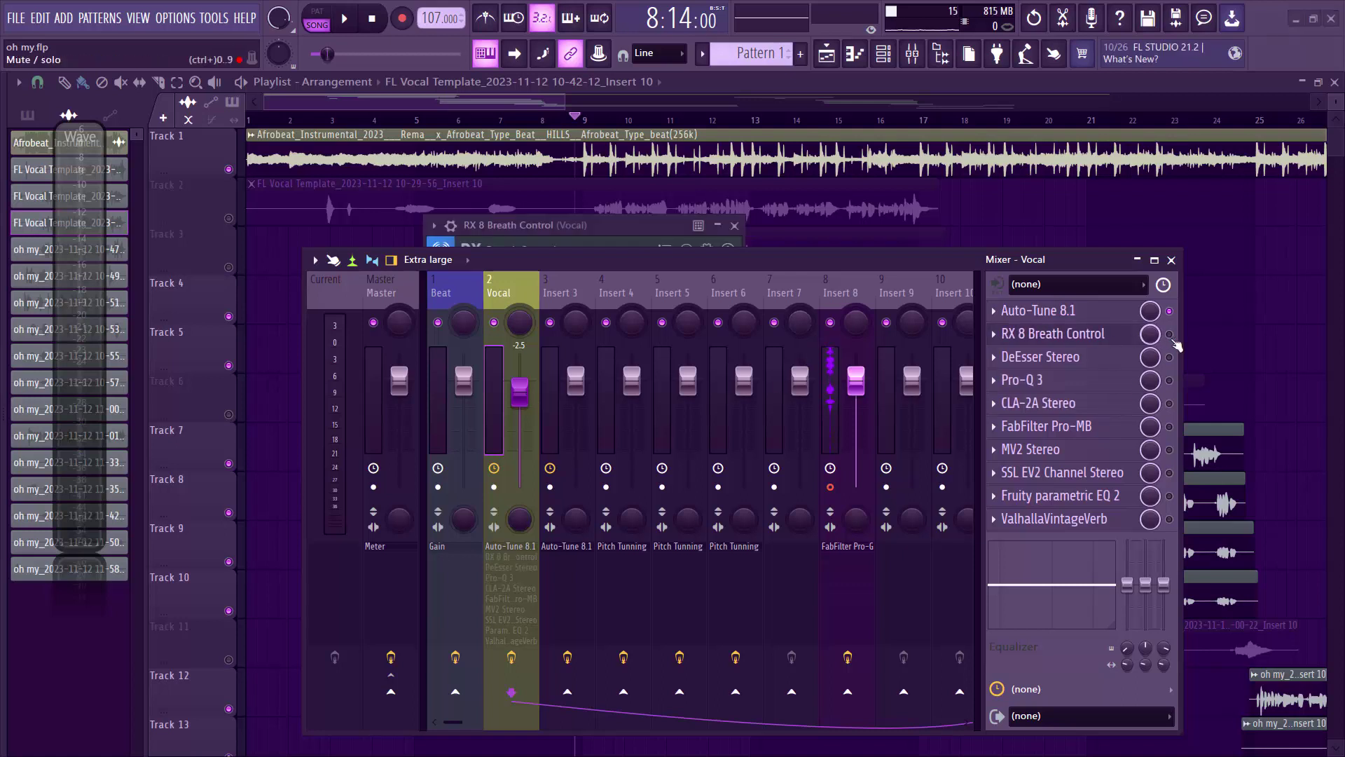
# Reopen RX 8 Breath Control and raise the Vocal channel level to about -1.1dB.
pyautogui.click(1079, 340)
pyautogui.click(1079, 340)
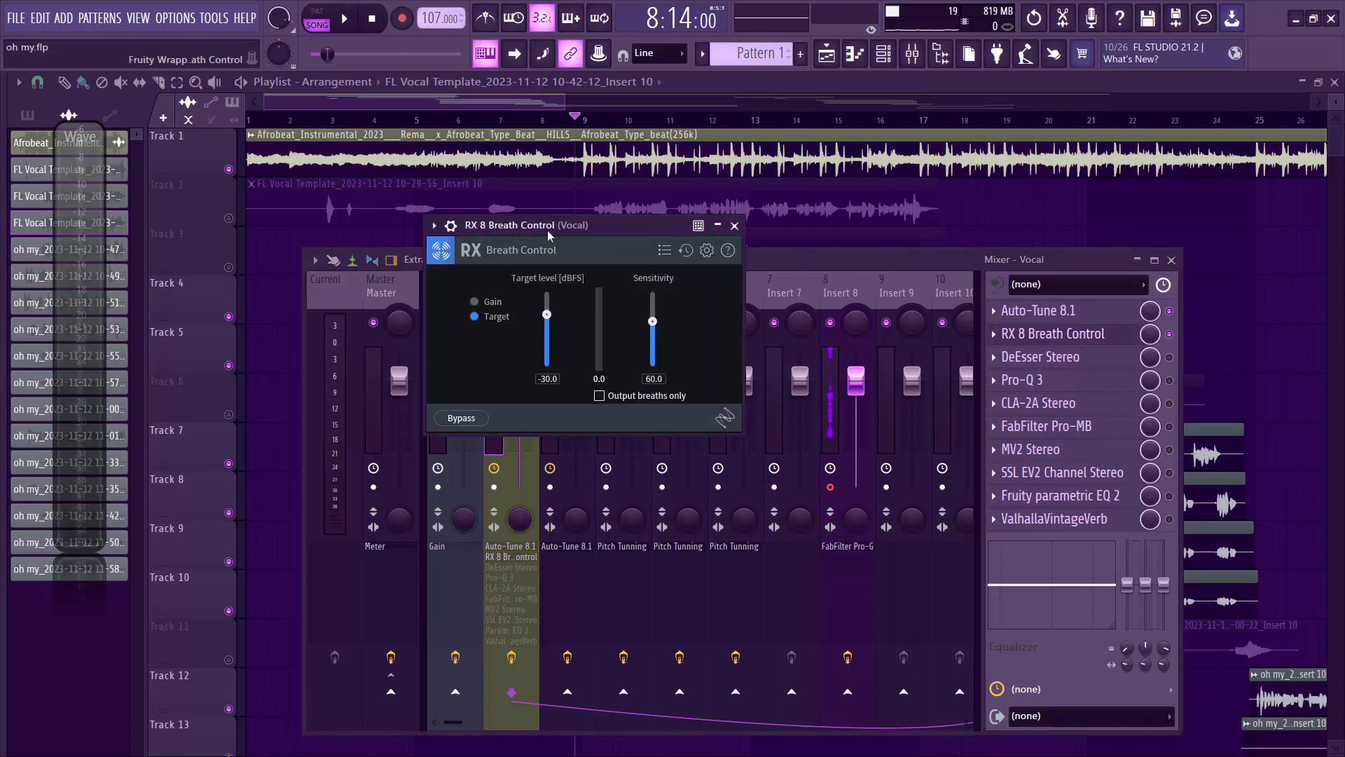
pyautogui.moveTo(549, 233); pyautogui.dragTo(653, 291)
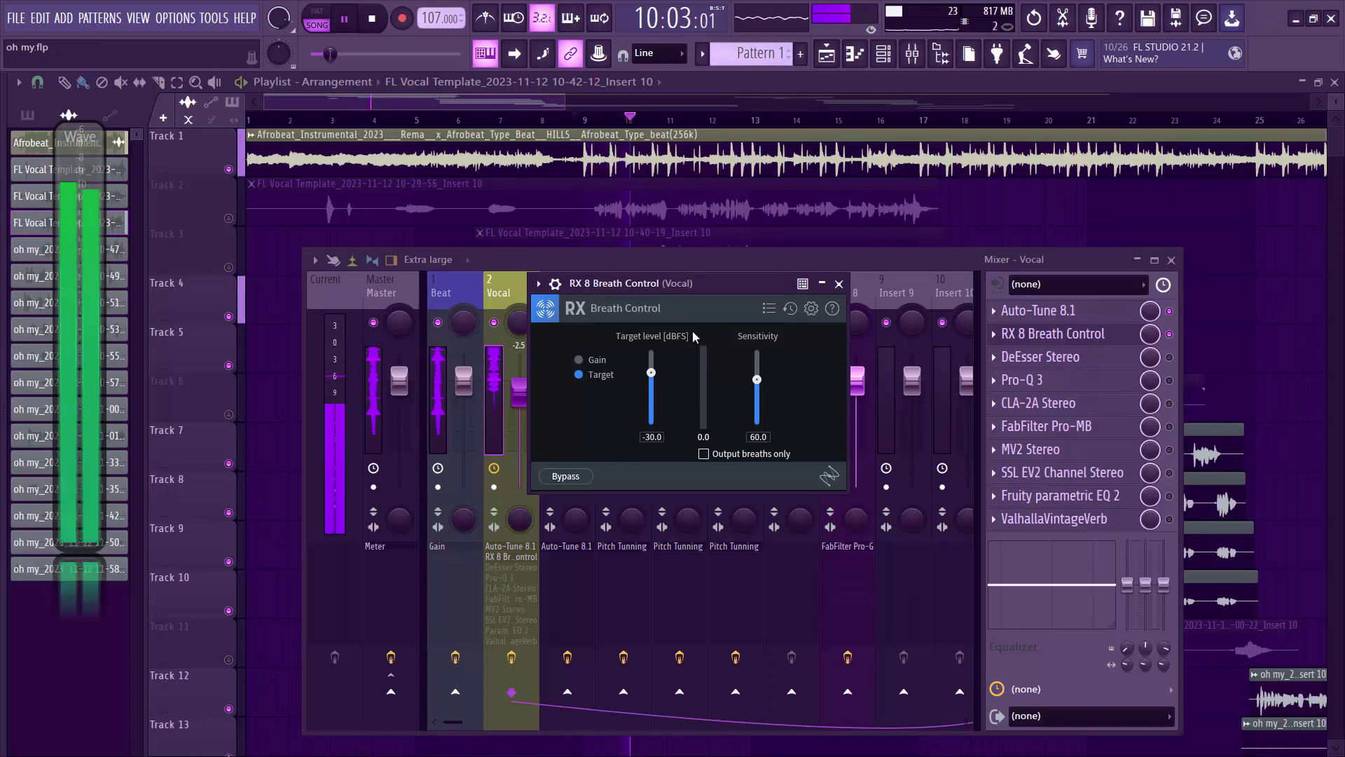
pyautogui.moveTo(520, 403); pyautogui.dragTo(520, 397)
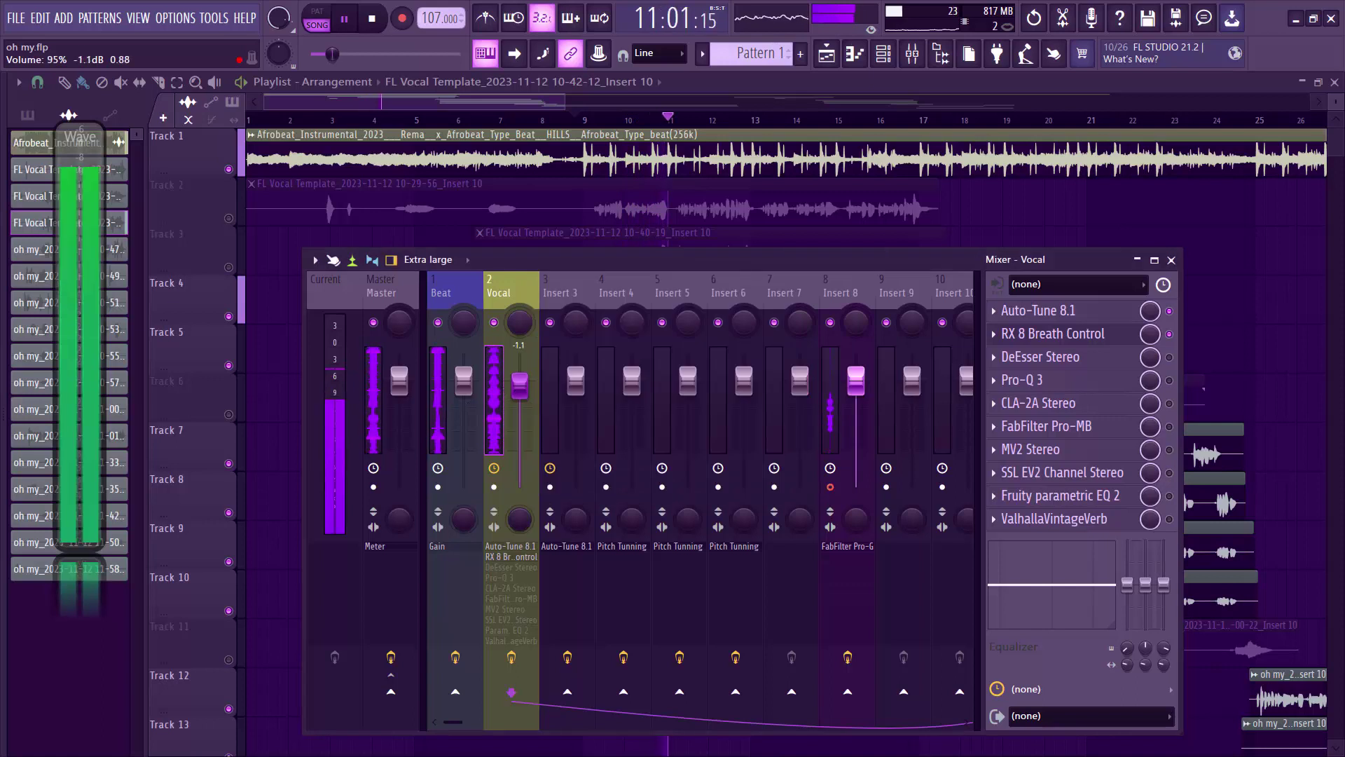
pyautogui.rightClick(519, 378)
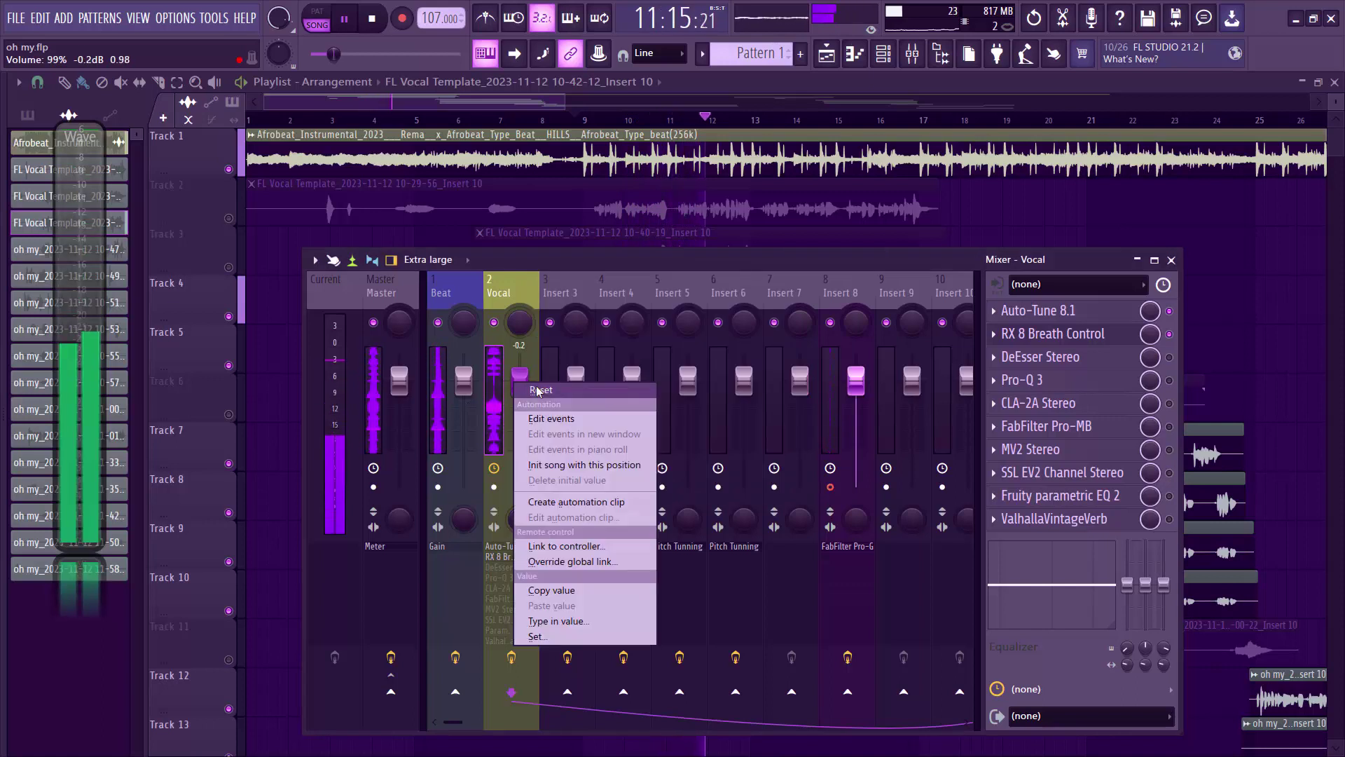
pyautogui.click(1070, 381)
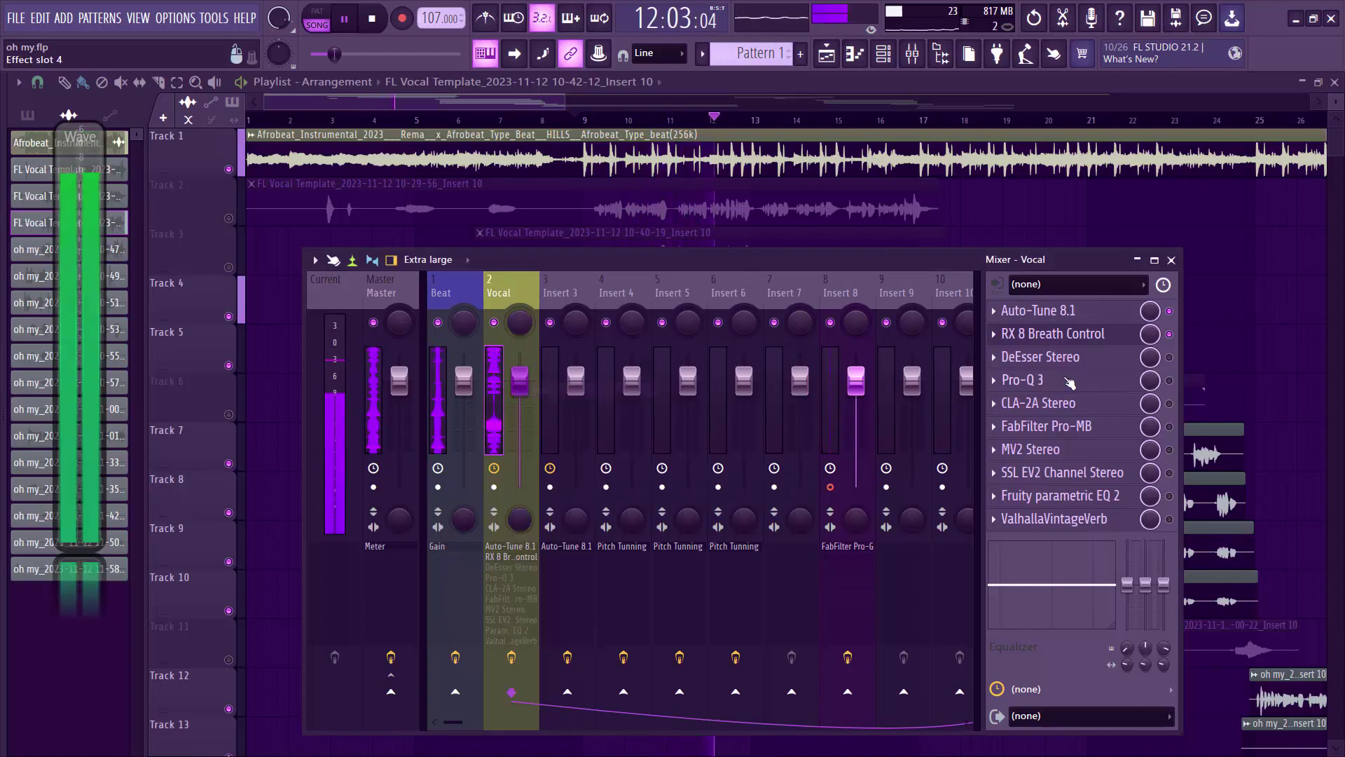
# Switch on RX 8 Breath Control, keeping Target level -30 dBFS and Sensitivity 60.
pyautogui.click(1094, 336)
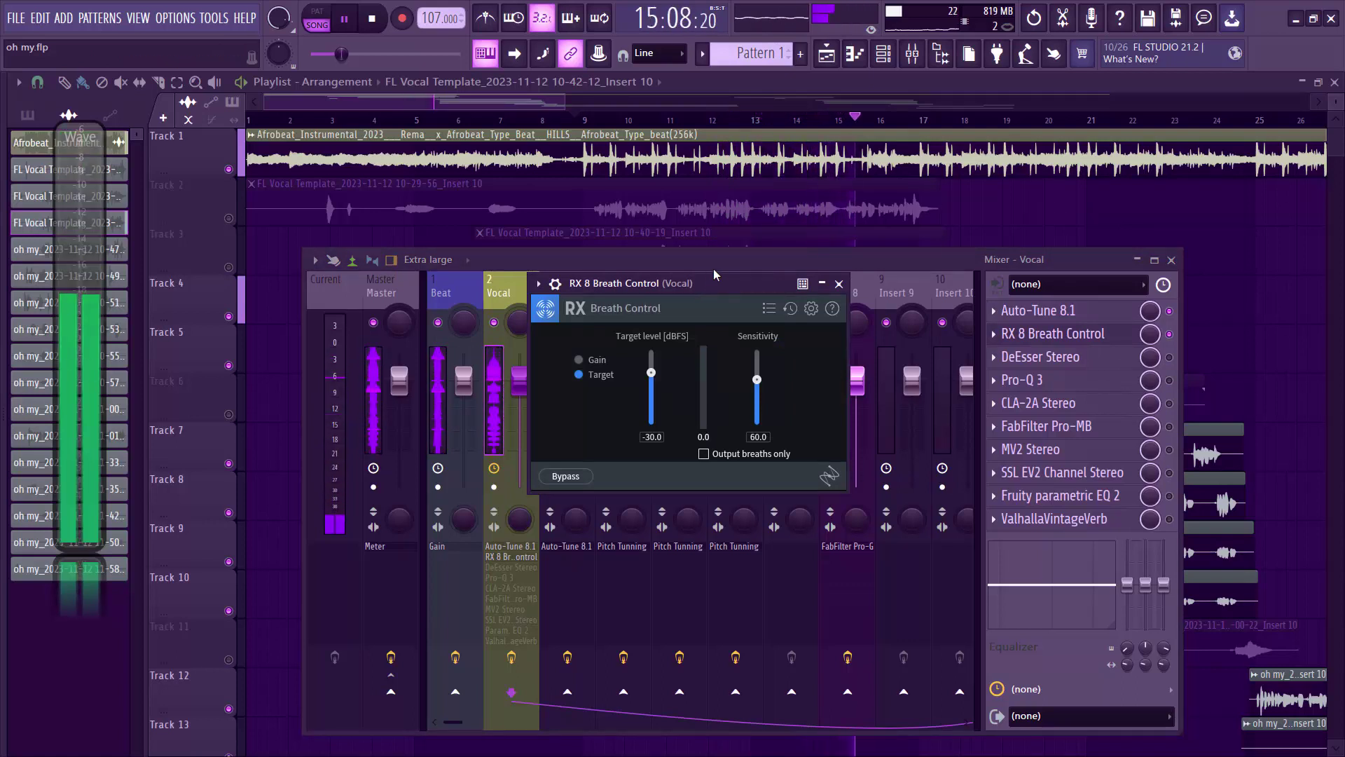
pyautogui.press('space')
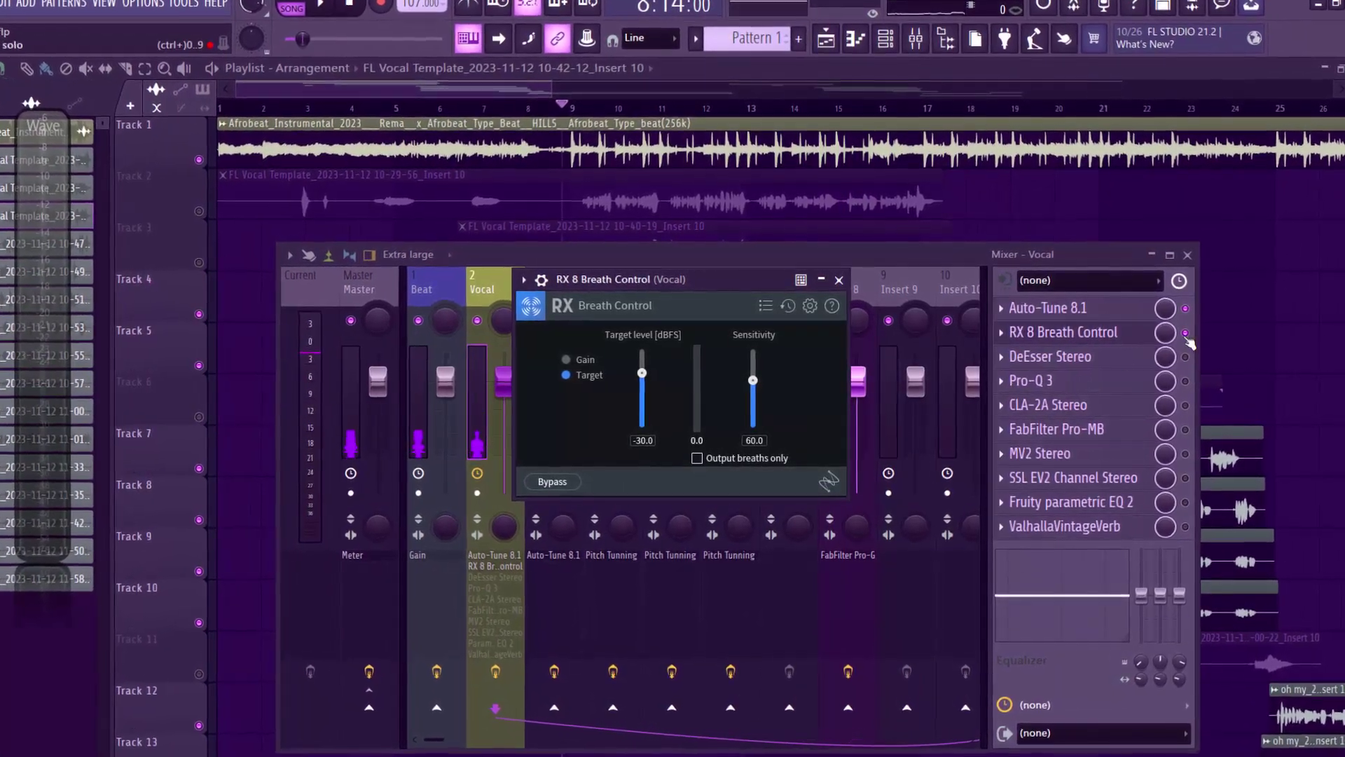
pyautogui.click(839, 281)
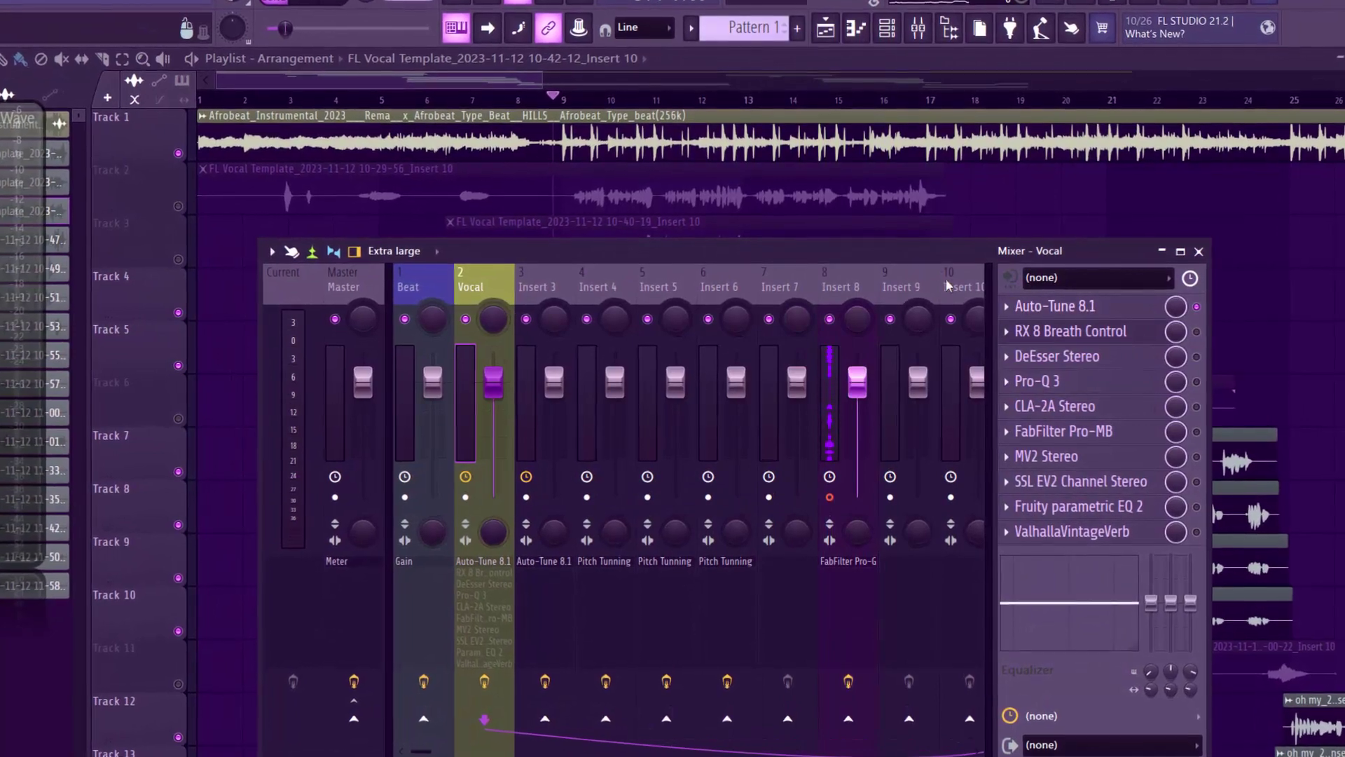
pyautogui.click(1090, 336)
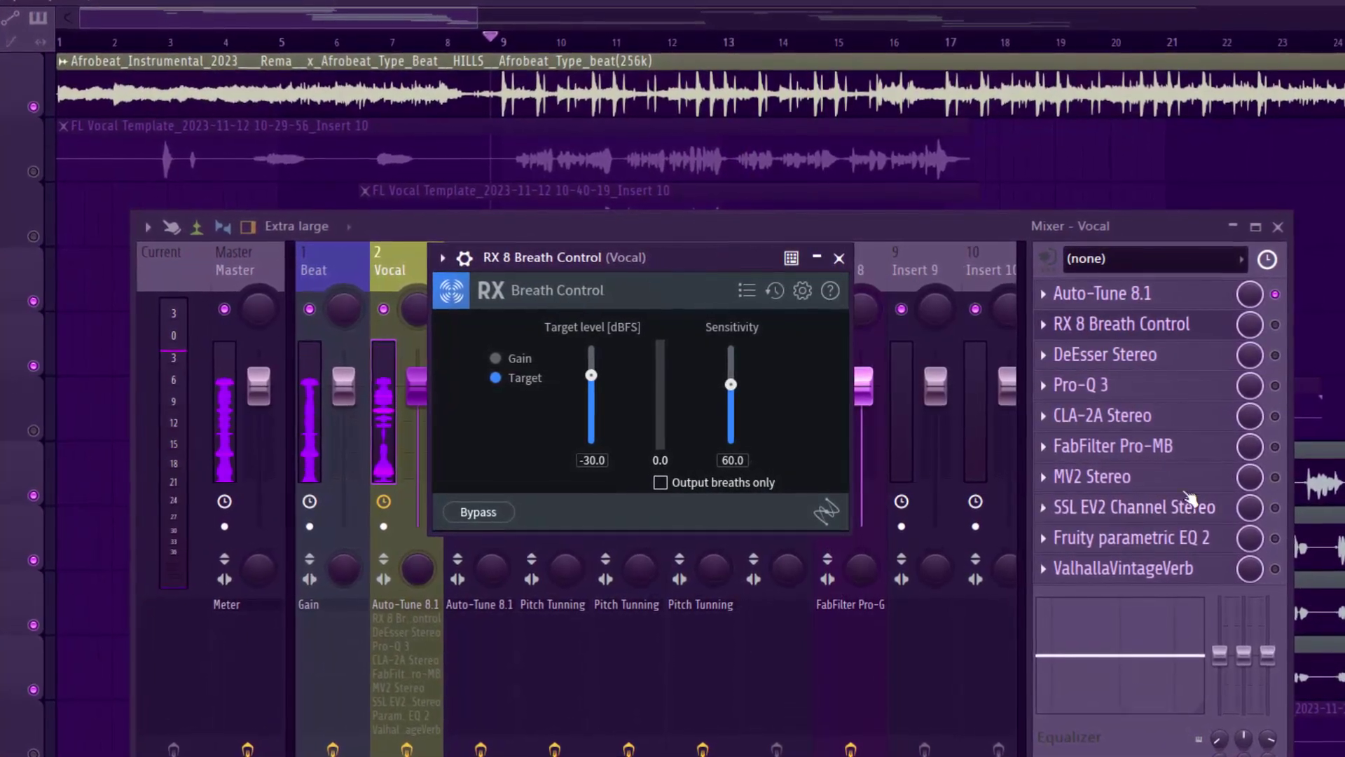
pyautogui.click(1292, 323)
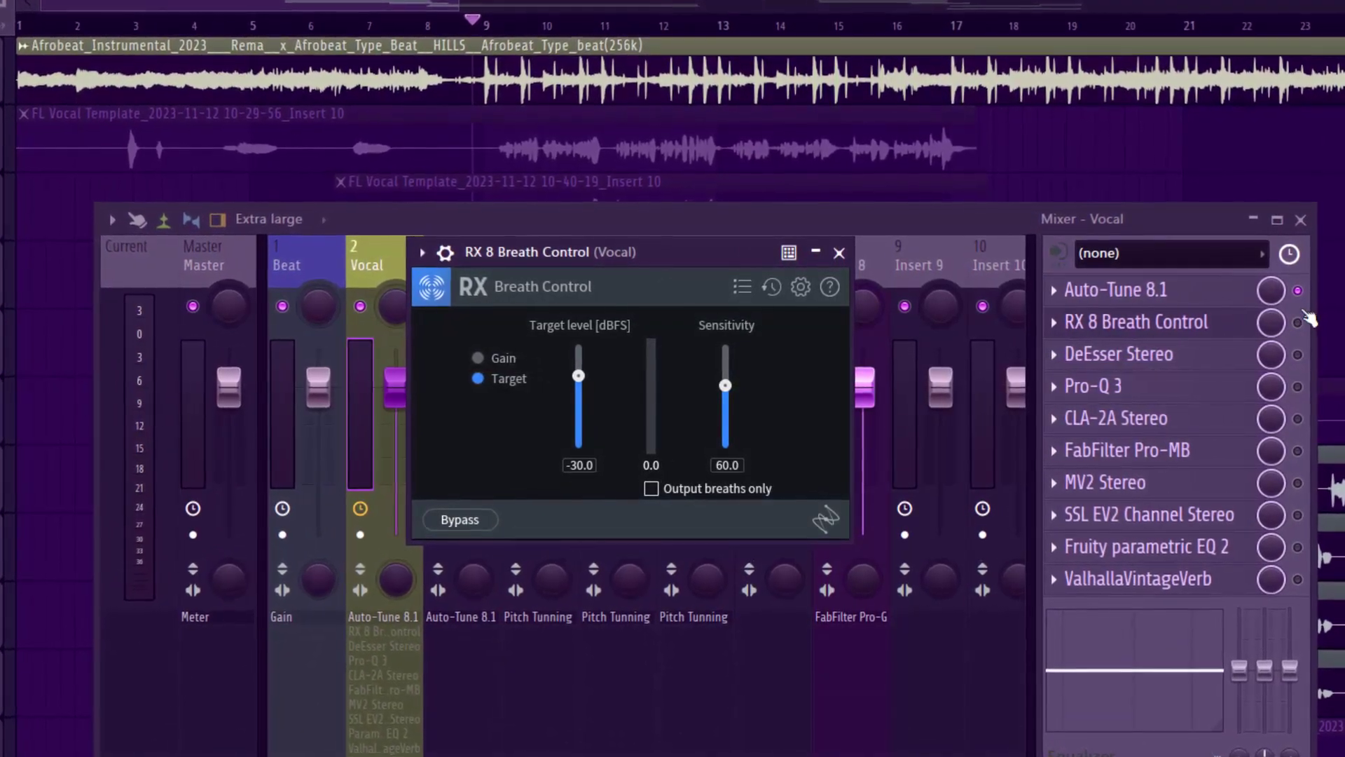
pyautogui.click(838, 254)
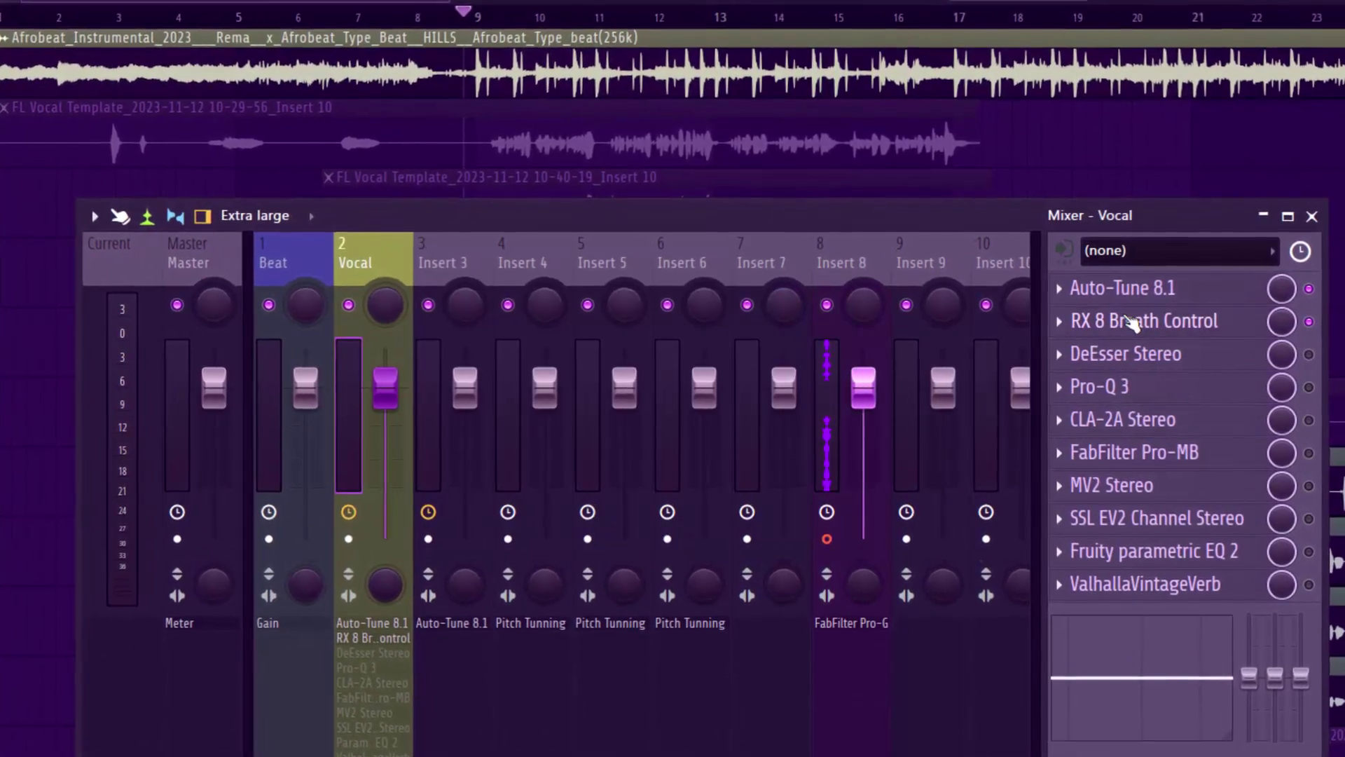
pyautogui.click(1135, 321)
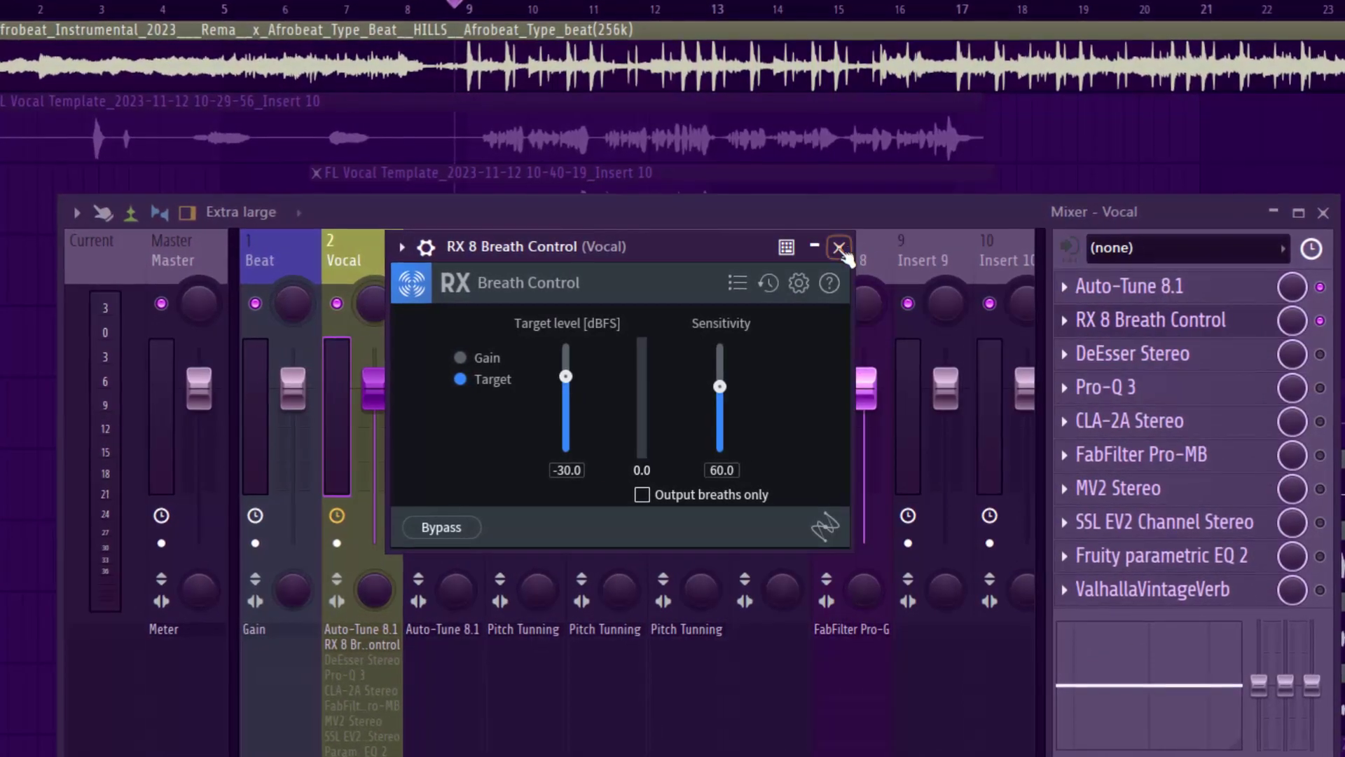
pyautogui.click(838, 249)
# Enable and open DeEsser Stereo on the Vocal insert, muting the Beat channel.
pyautogui.click(1326, 354)
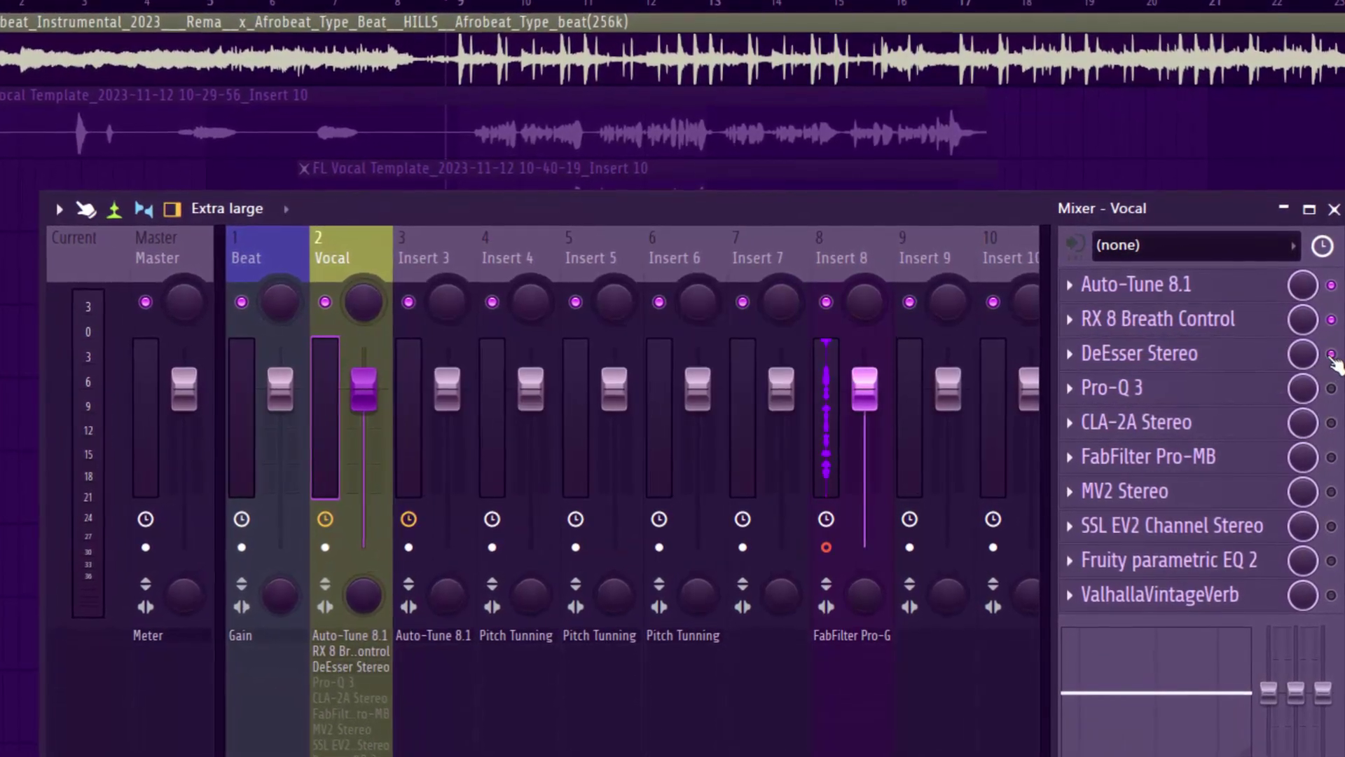
pyautogui.click(1179, 358)
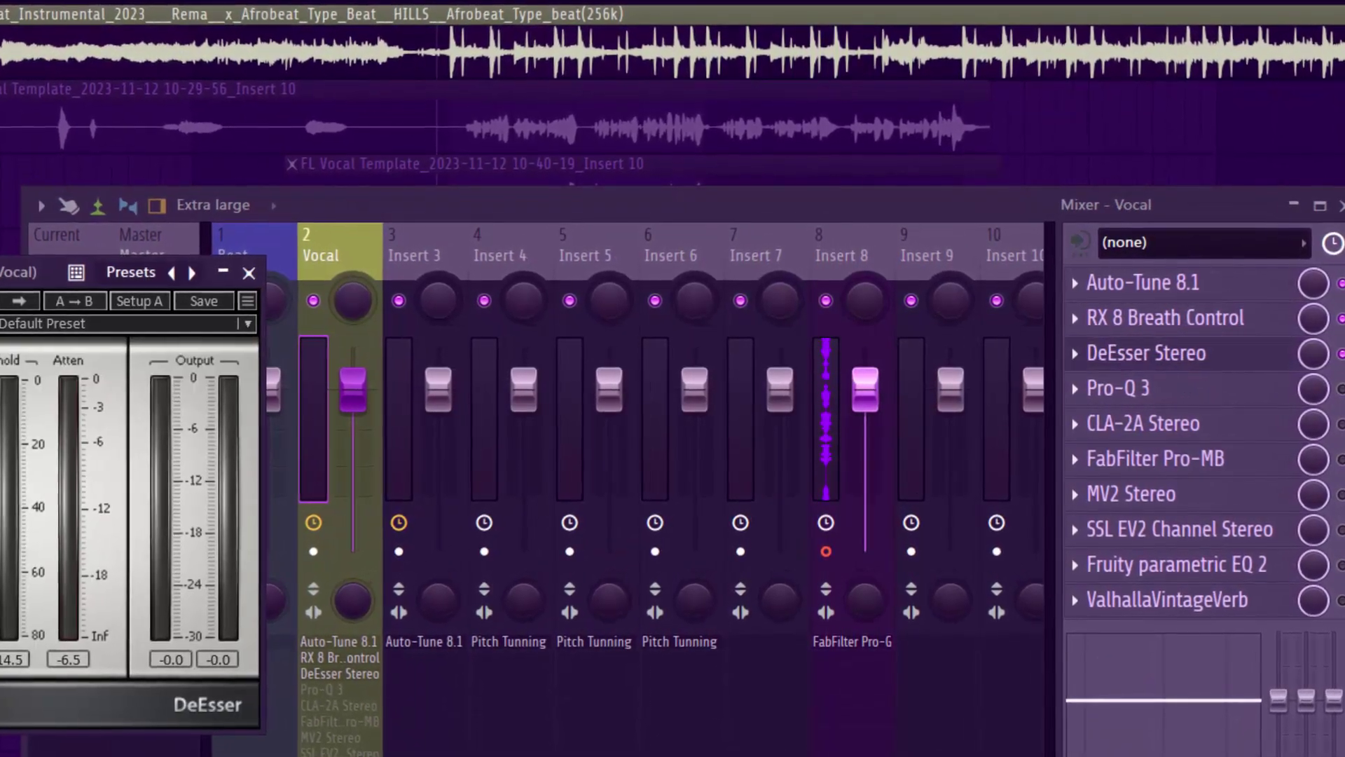
pyautogui.moveTo(42, 271); pyautogui.dragTo(519, 264)
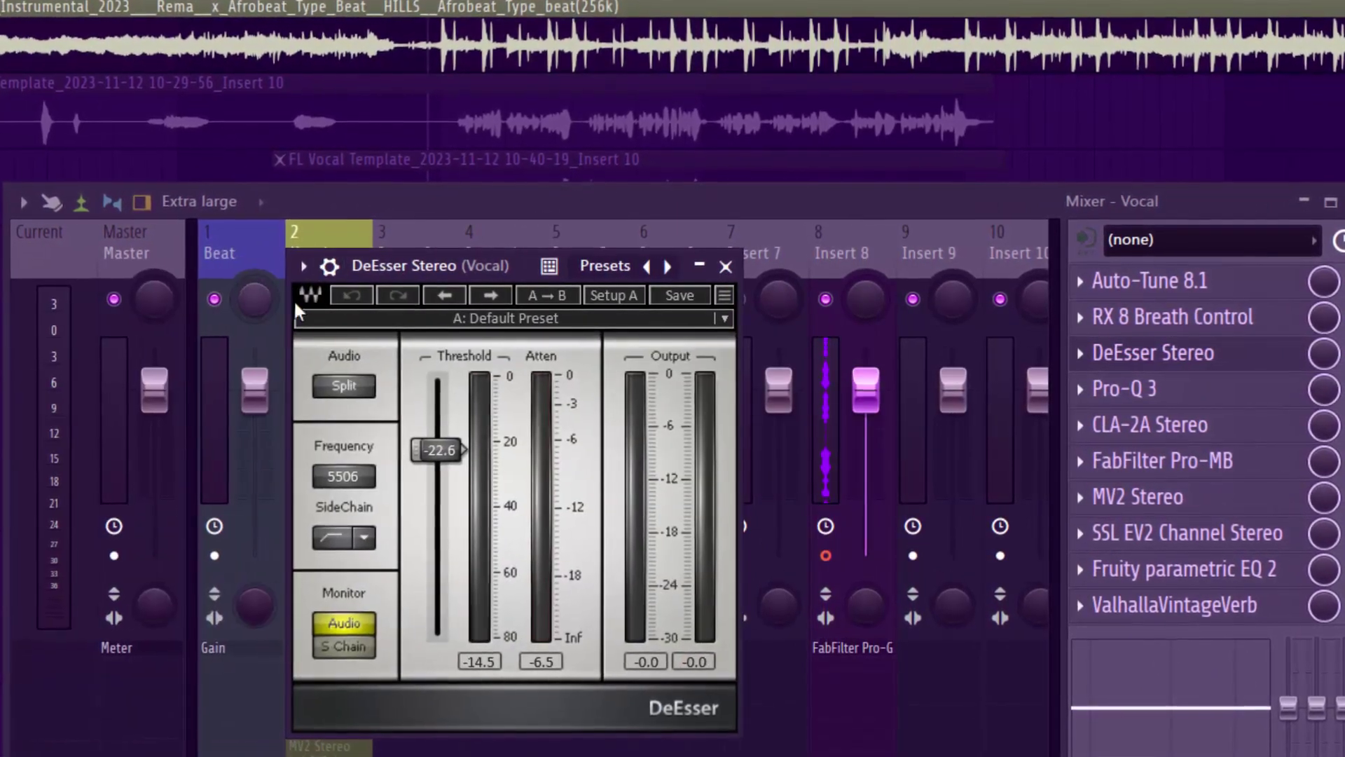
pyautogui.click(207, 298)
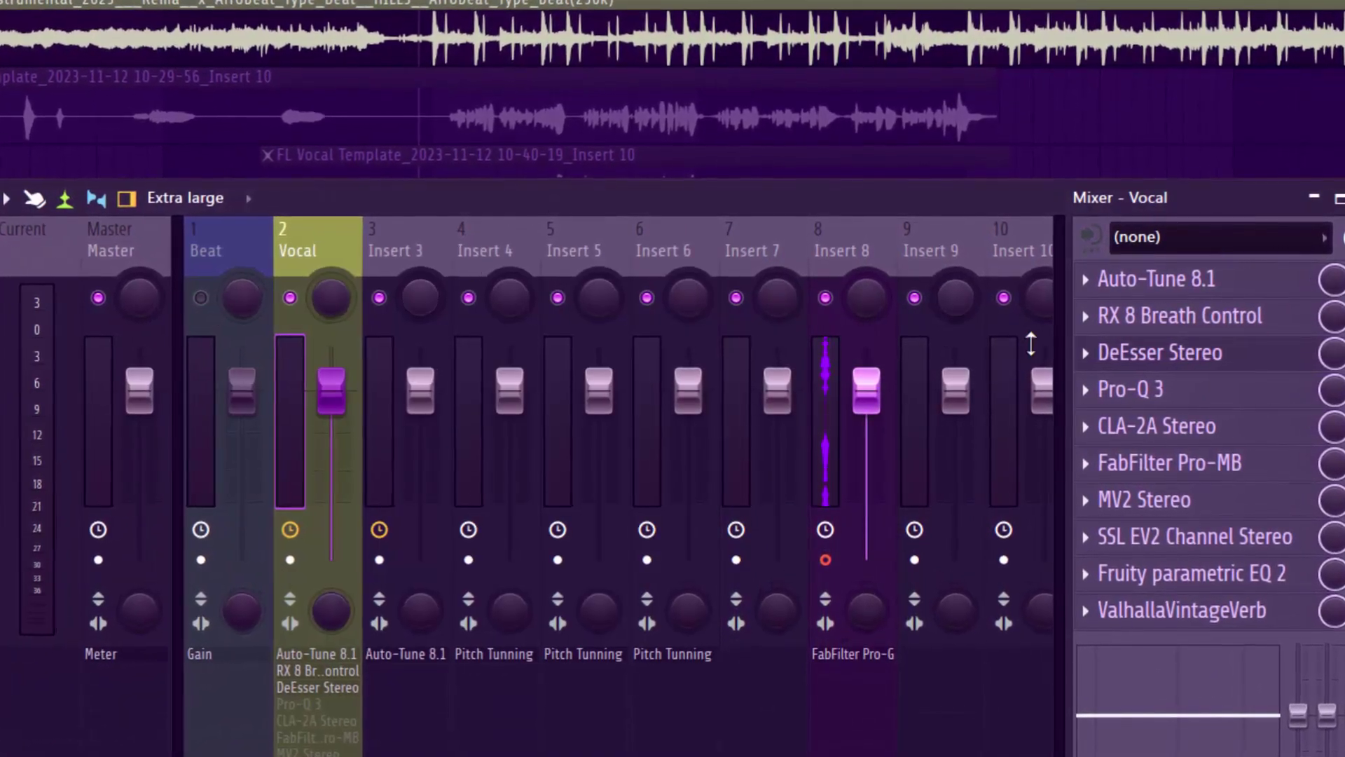
pyautogui.click(1141, 352)
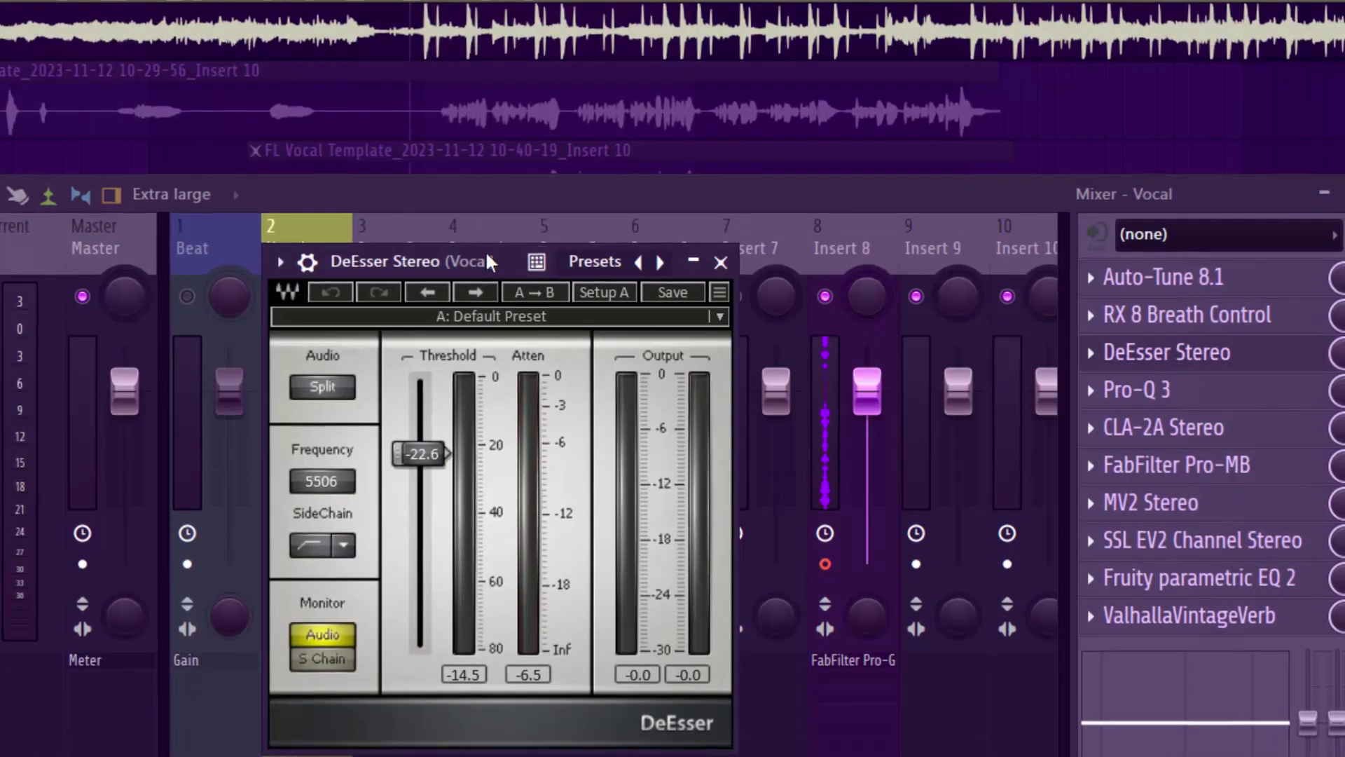
pyautogui.moveTo(581, 253); pyautogui.dragTo(707, 254)
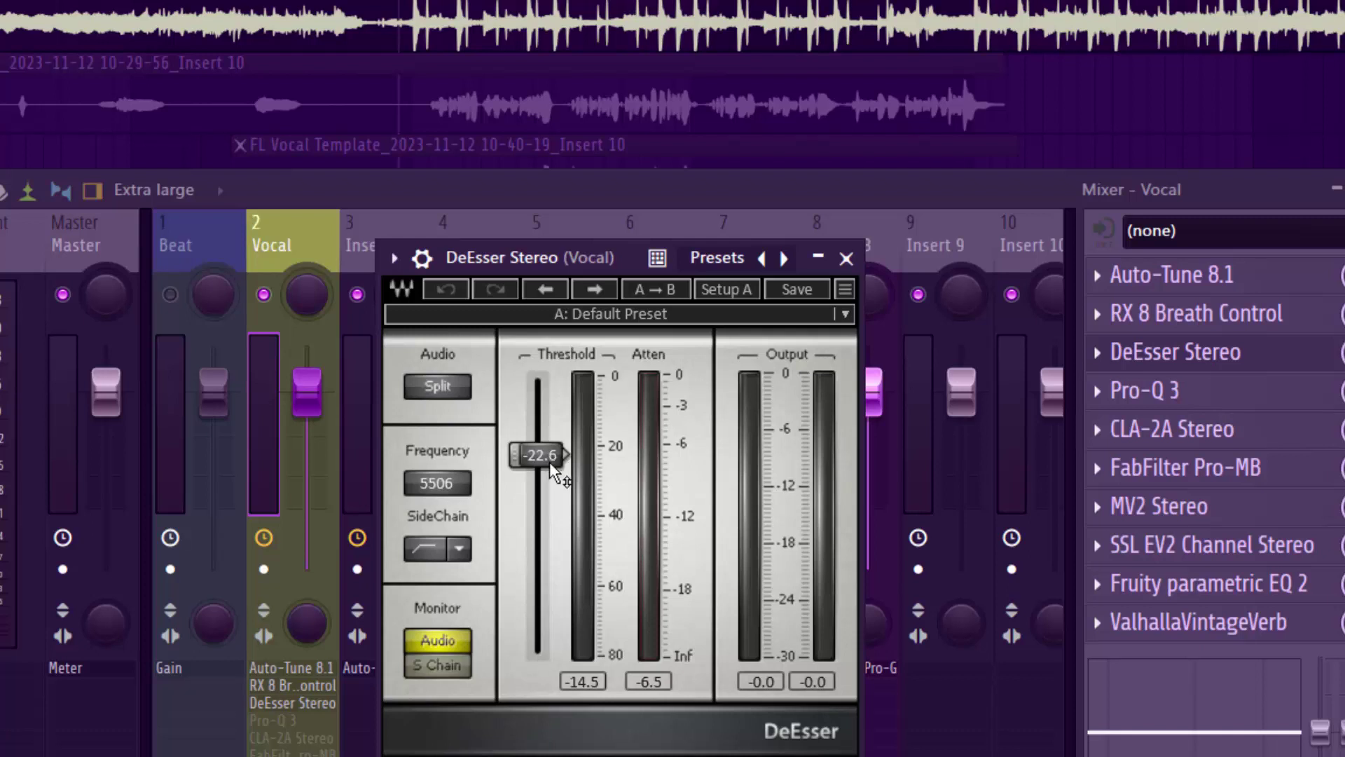
# Play the vocal through DeEsser at threshold -22.6 and frequency 5506, then close it.
pyautogui.press('space')
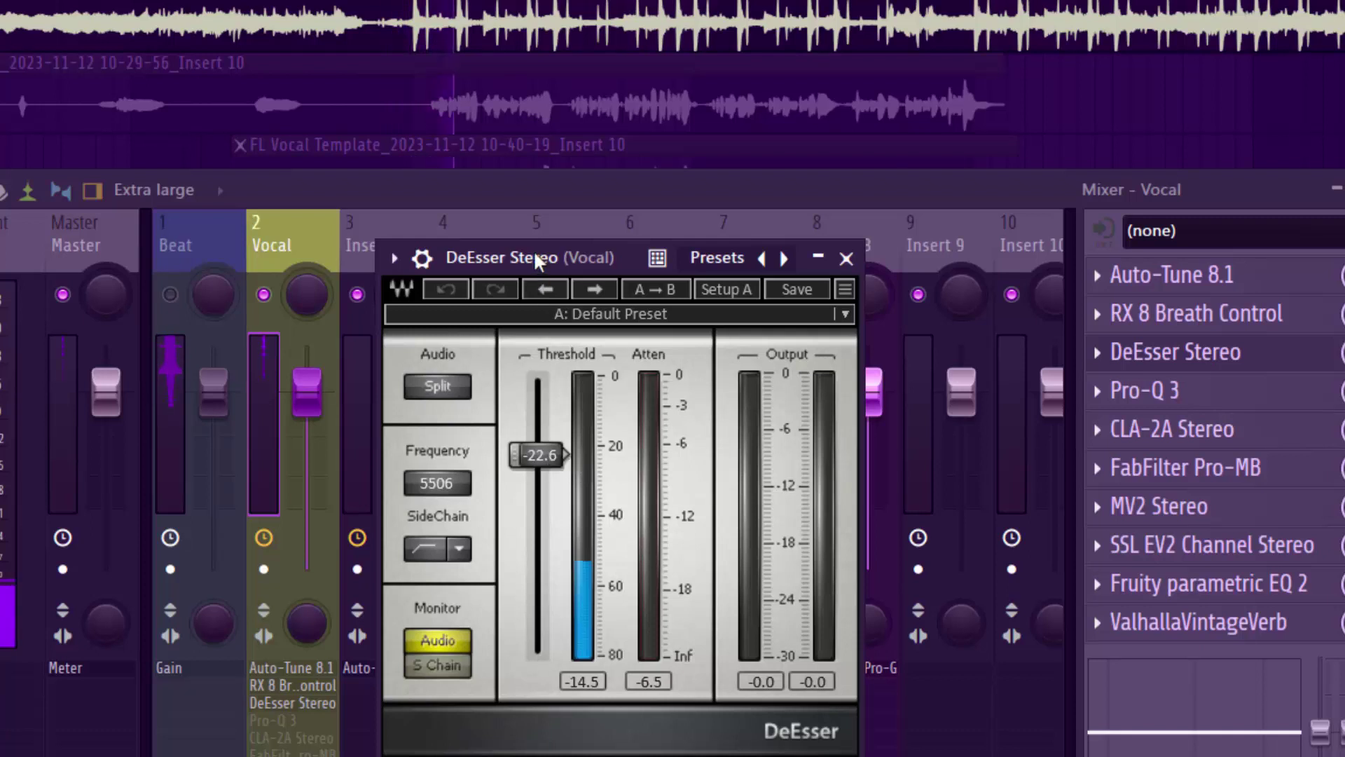
pyautogui.press('F12')
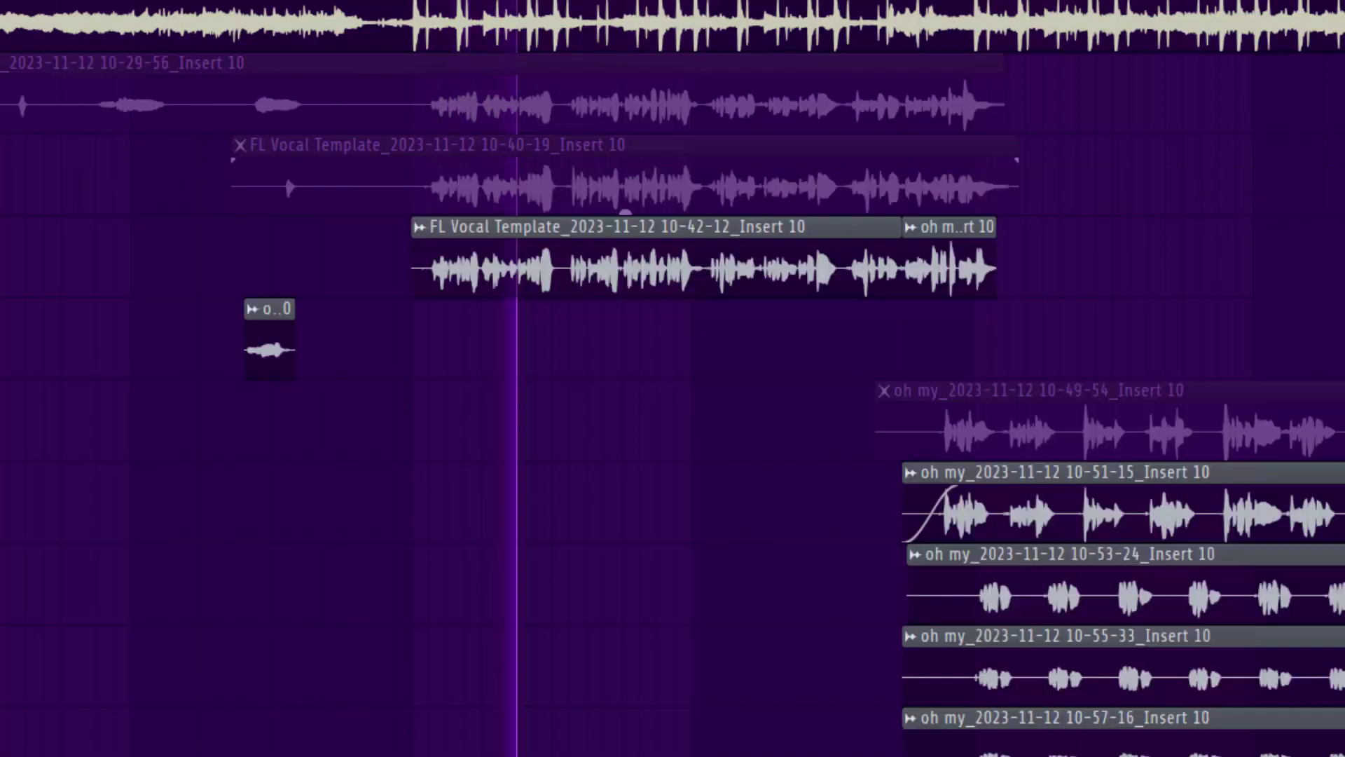
pyautogui.press('space')
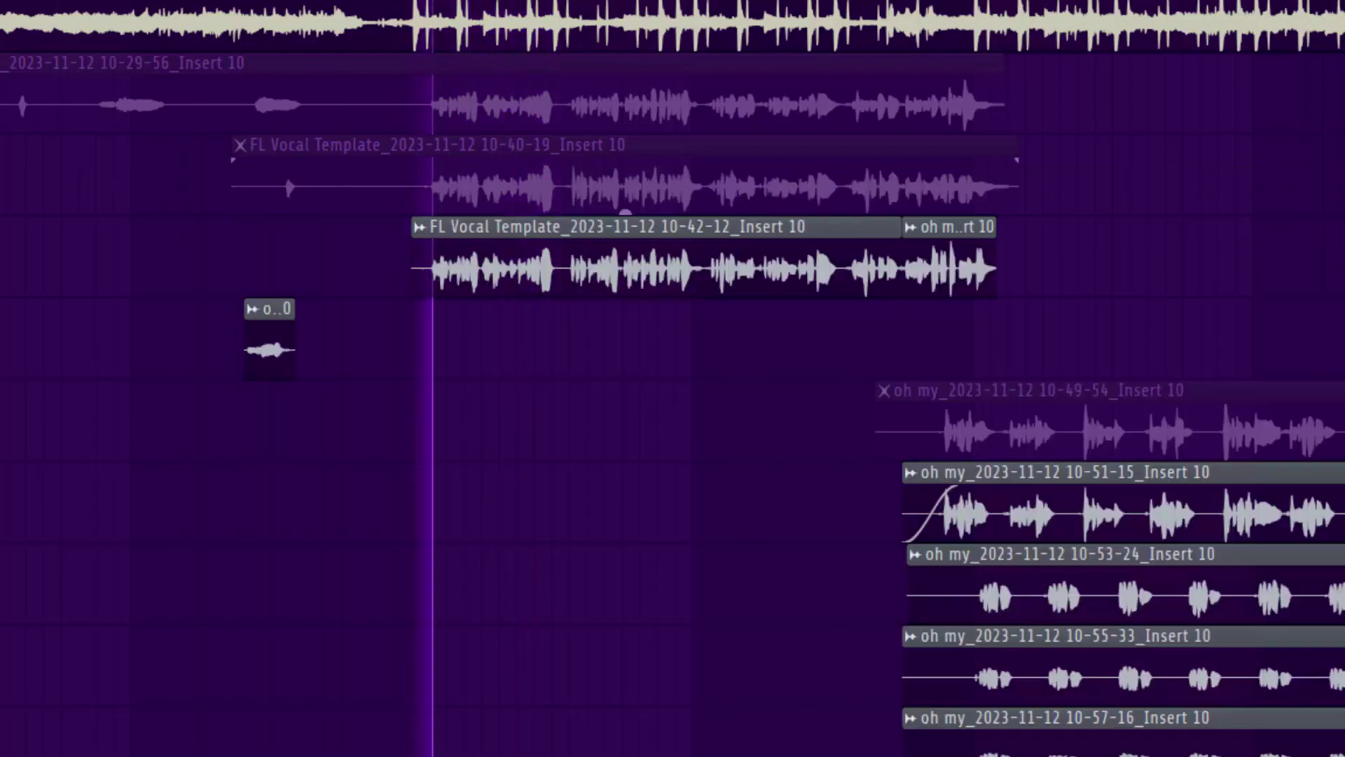
pyautogui.press('space')
pyautogui.press('space')
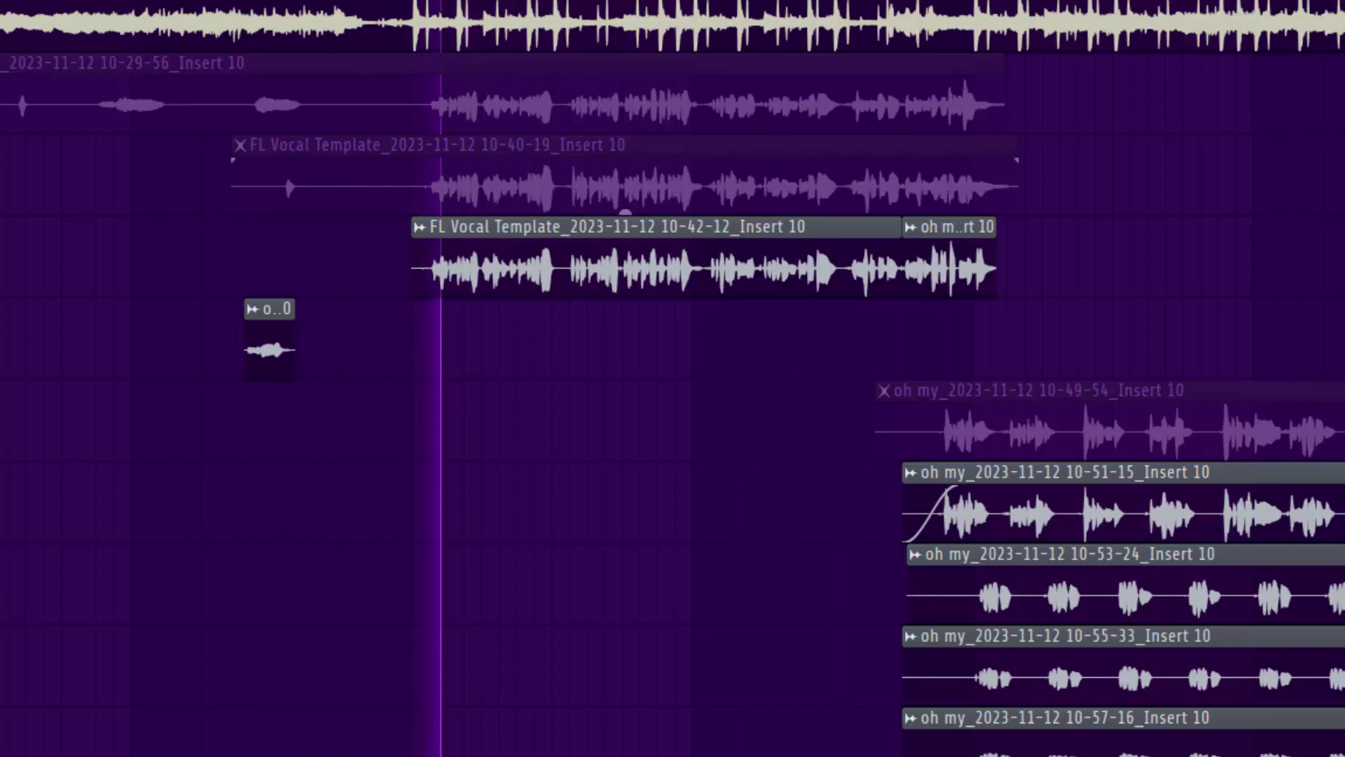
pyautogui.press('F9')
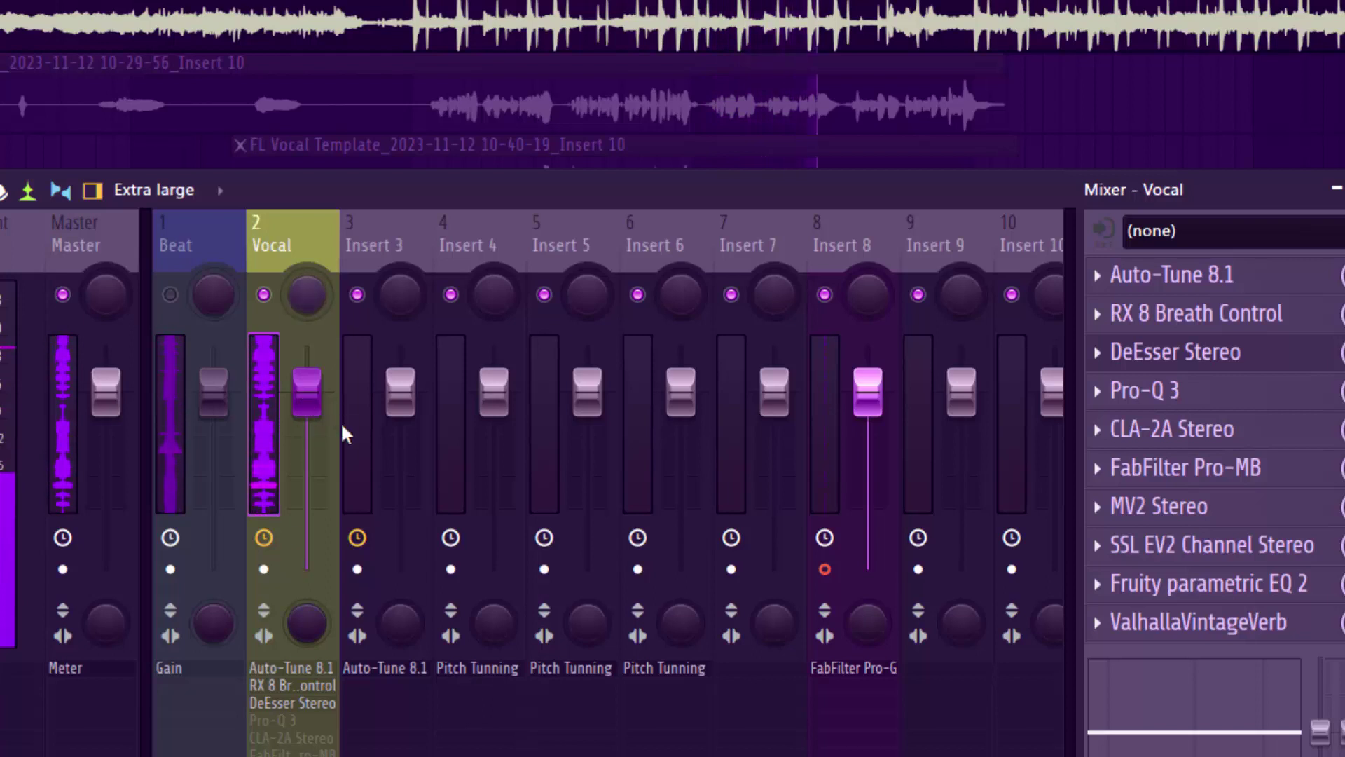
pyautogui.click(1216, 352)
pyautogui.moveTo(554, 272); pyautogui.dragTo(556, 224)
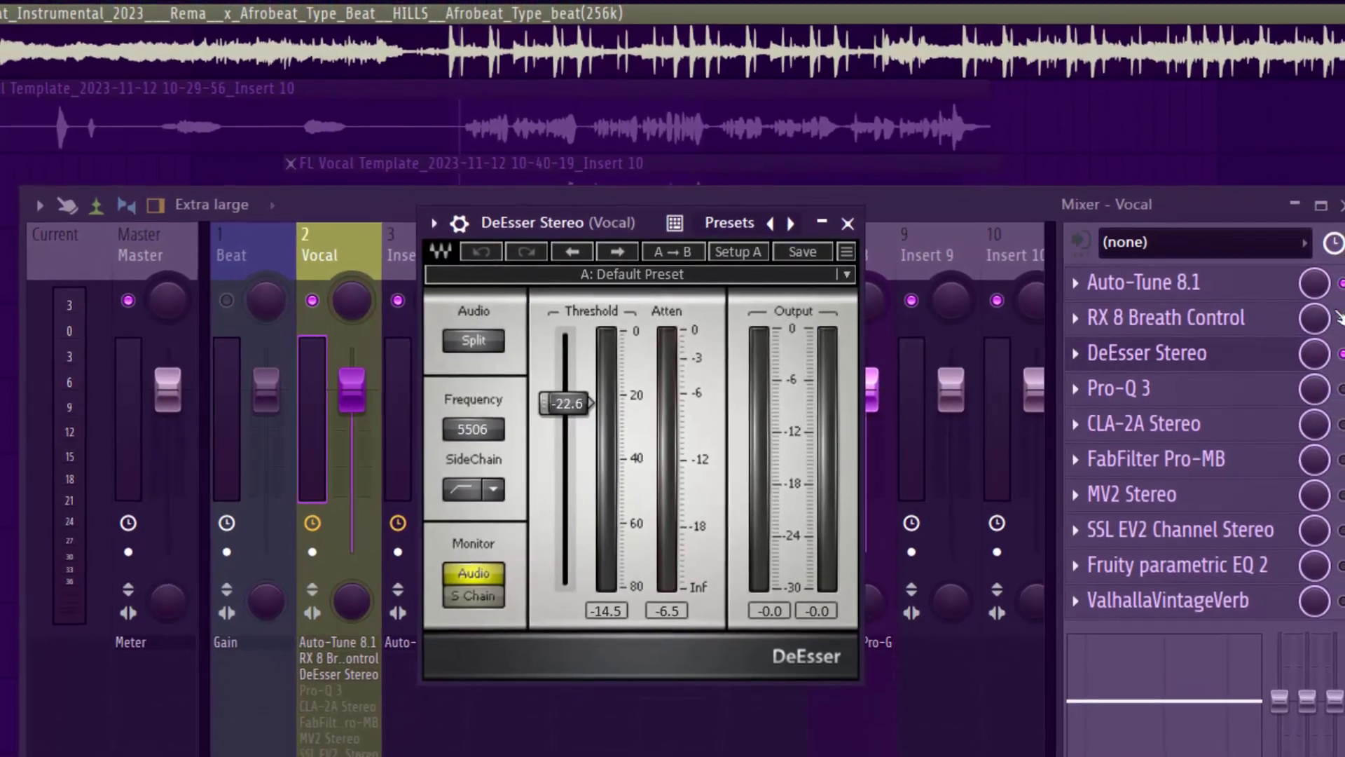
pyautogui.click(848, 226)
# Enable Pro-Q 3 on the Vocal insert and inspect its green low-cut band.
pyautogui.click(1293, 386)
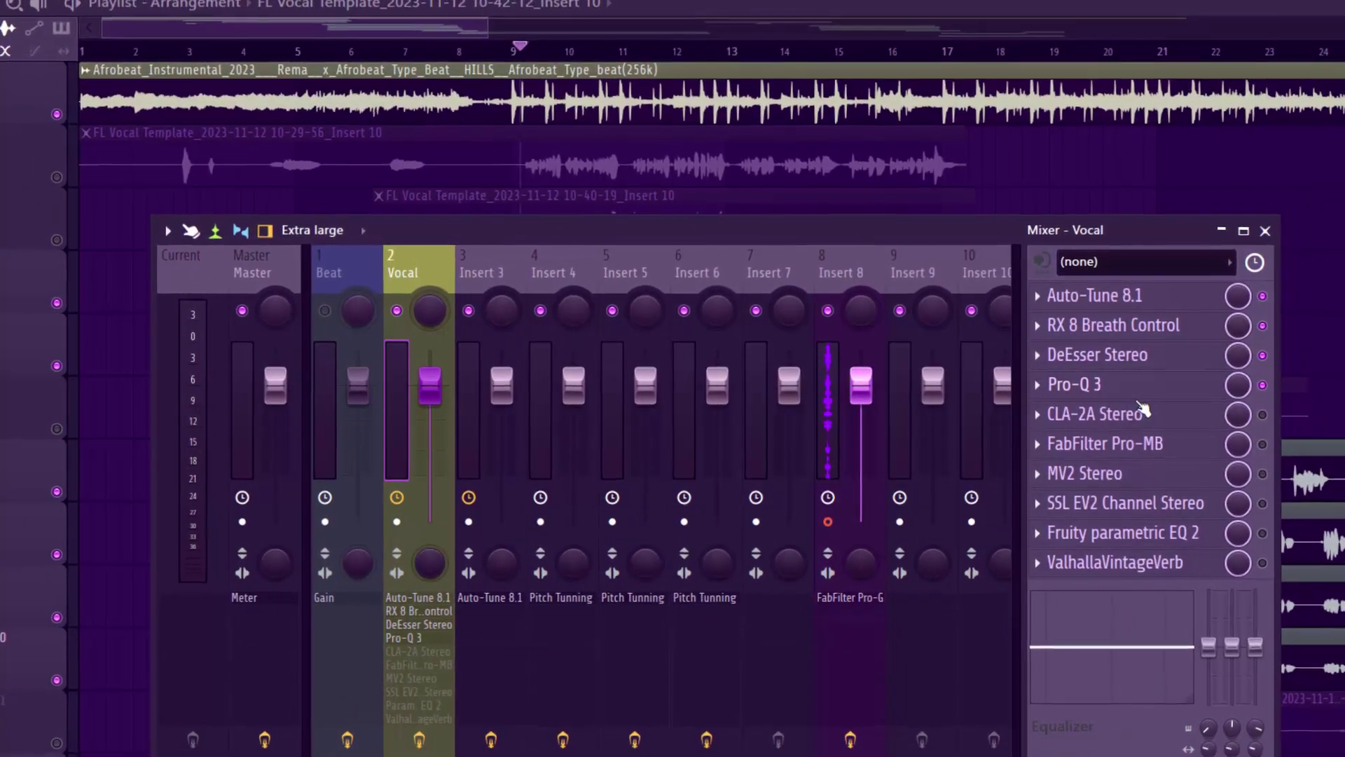
pyautogui.click(1126, 386)
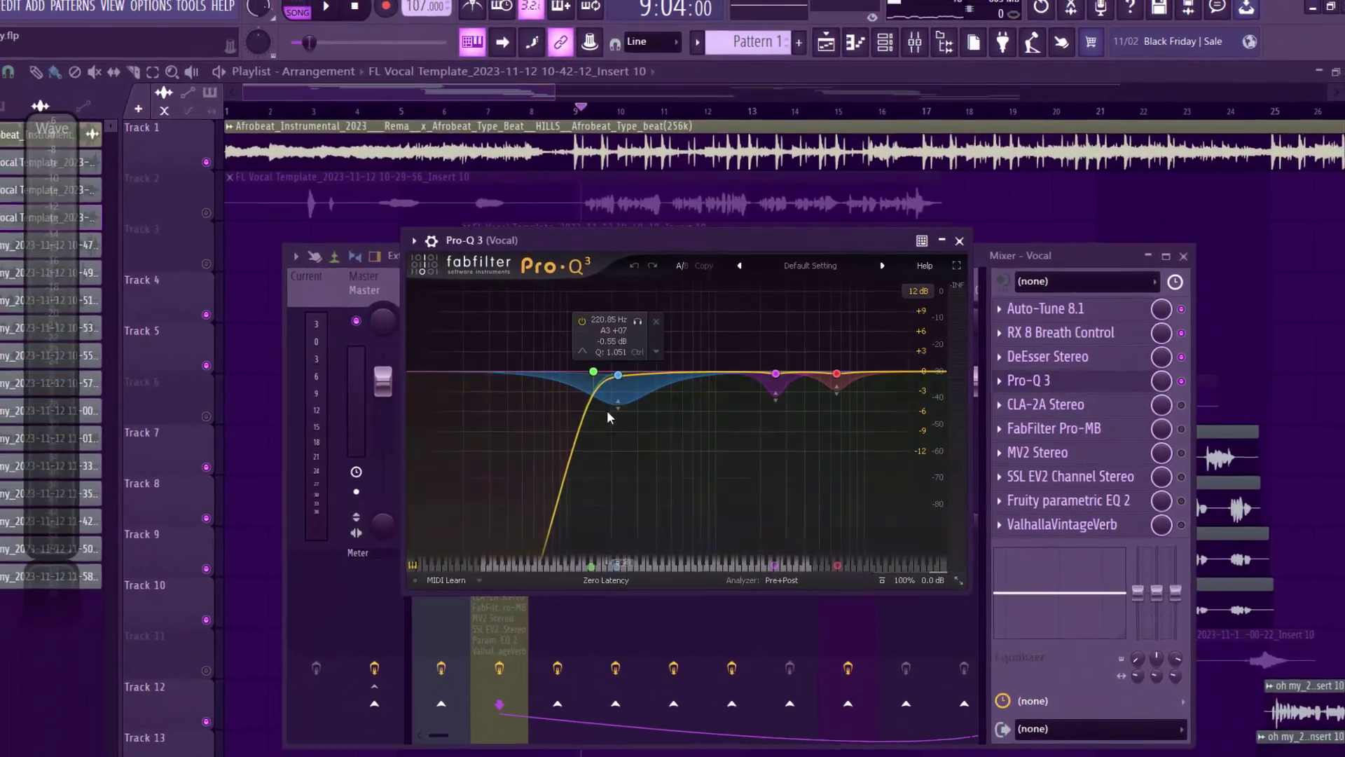
pyautogui.moveTo(550, 370)
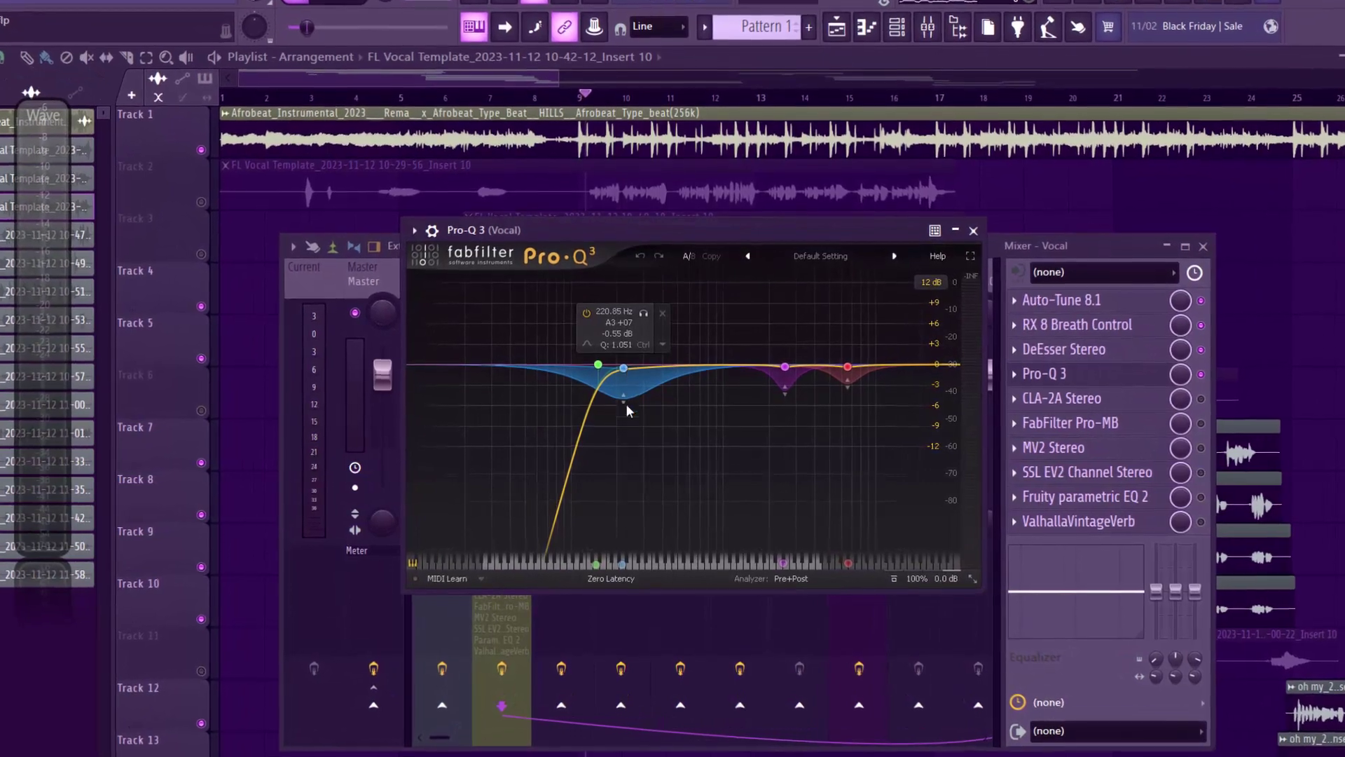
pyautogui.click(597, 363)
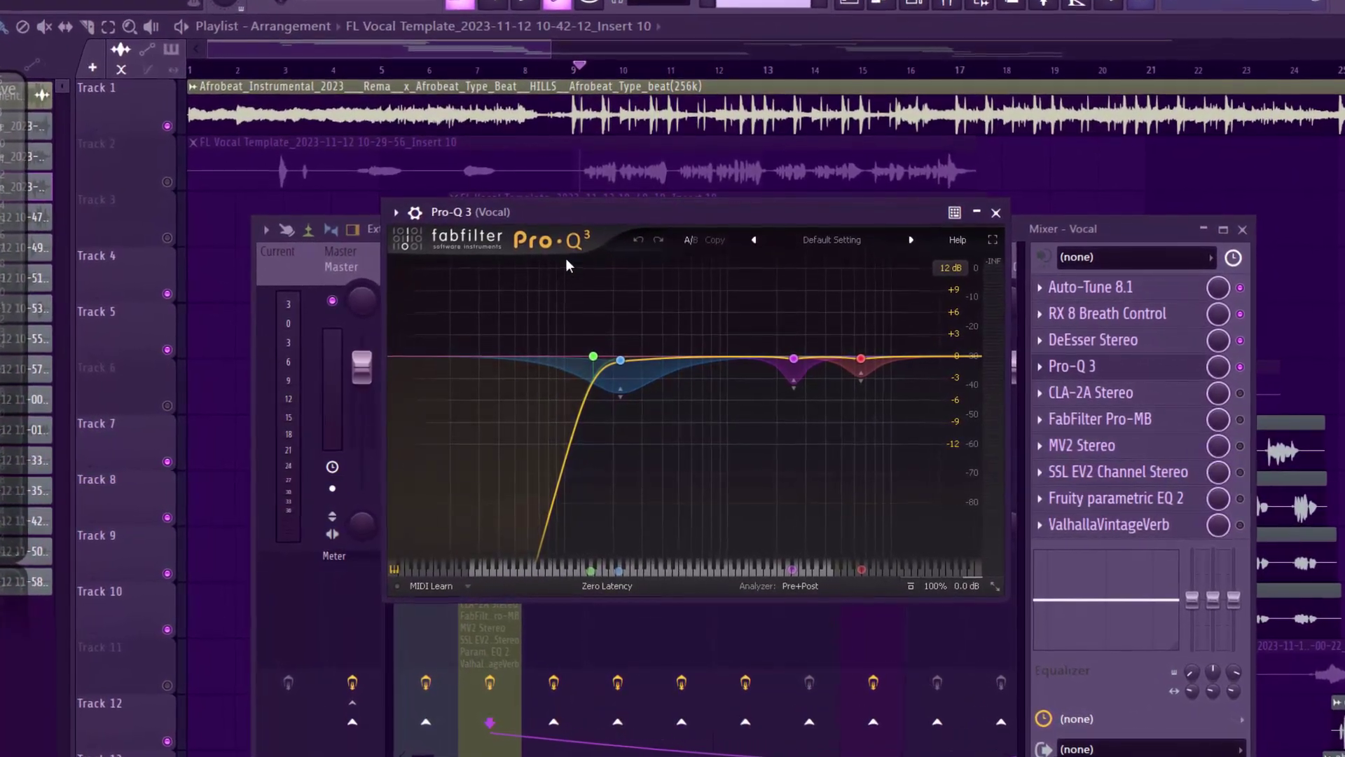
pyautogui.moveTo(688, 393)
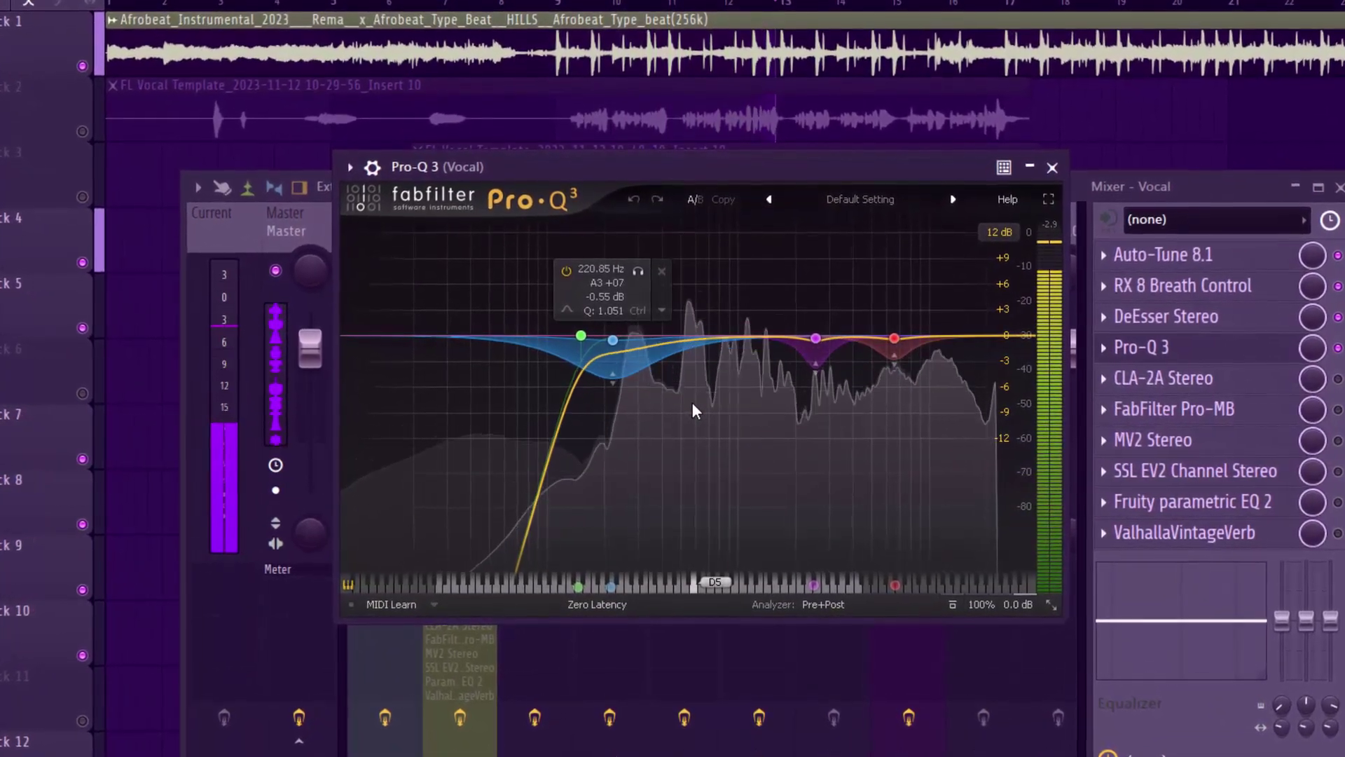
pyautogui.press('space')
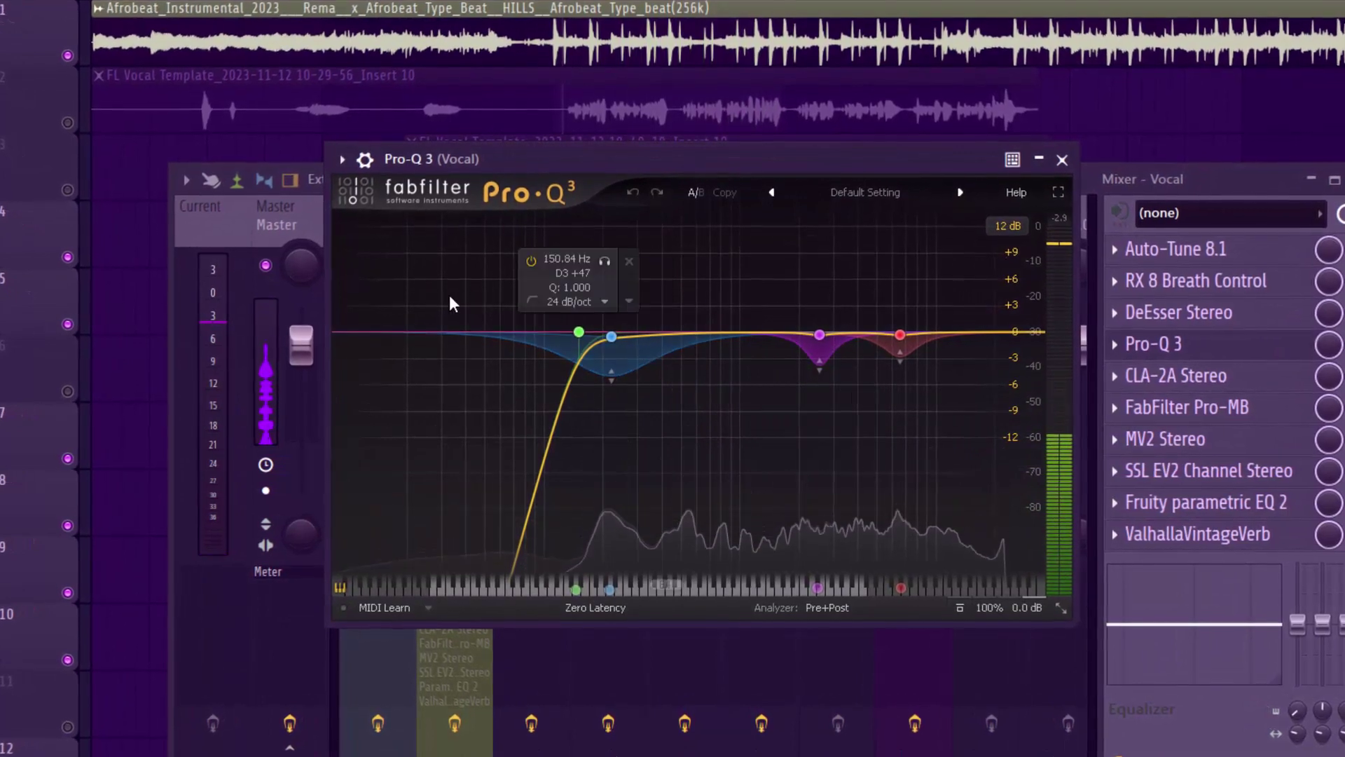
# Solo the 220 Hz blue cut band during playback, then unsolo it and stop.
pyautogui.moveTo(591, 337)
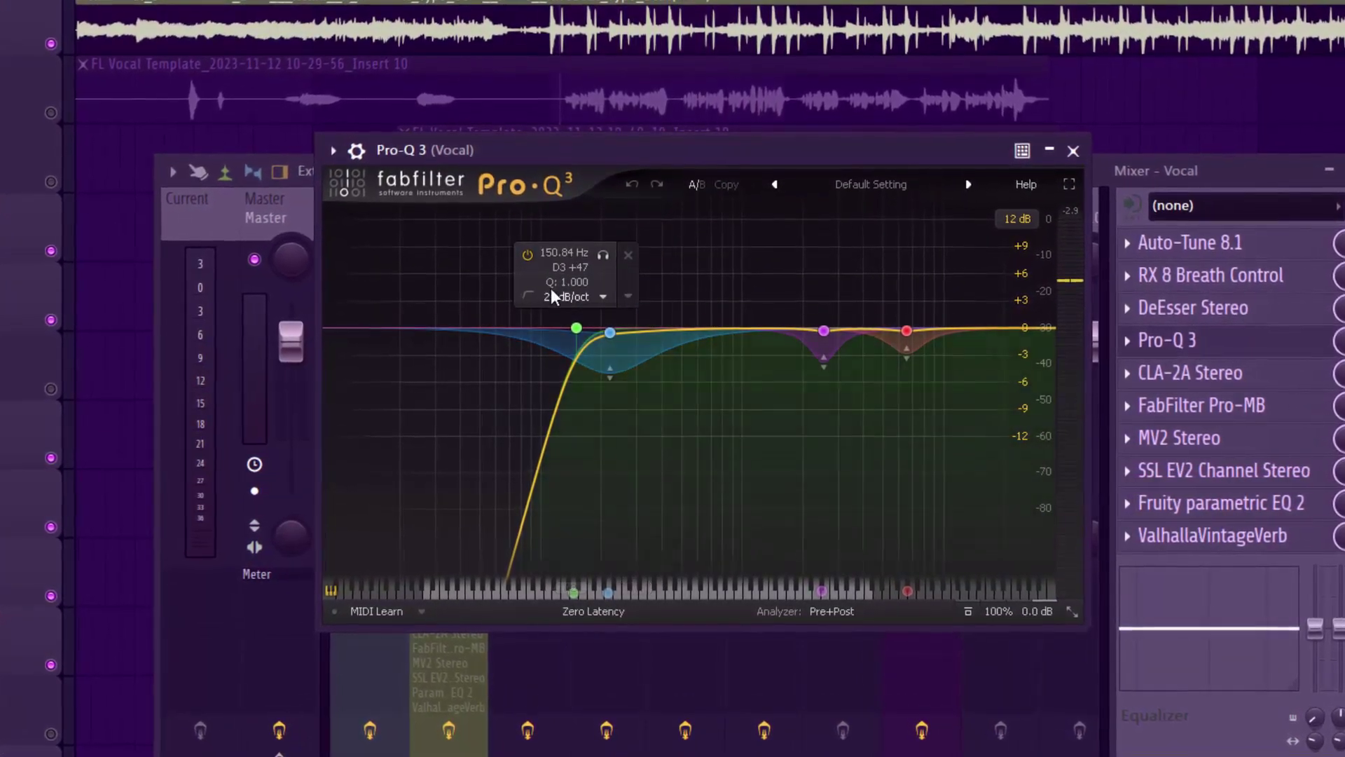
pyautogui.moveTo(611, 384)
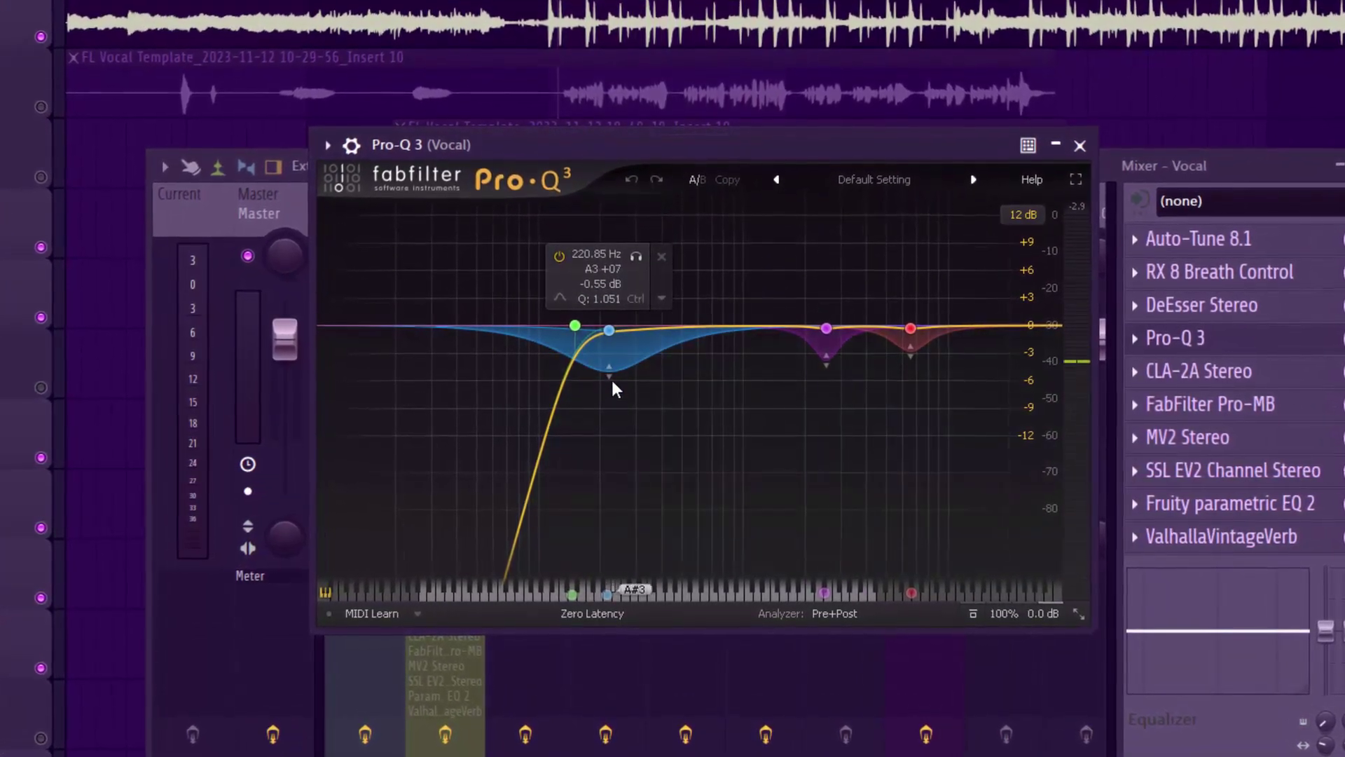
pyautogui.click(611, 330)
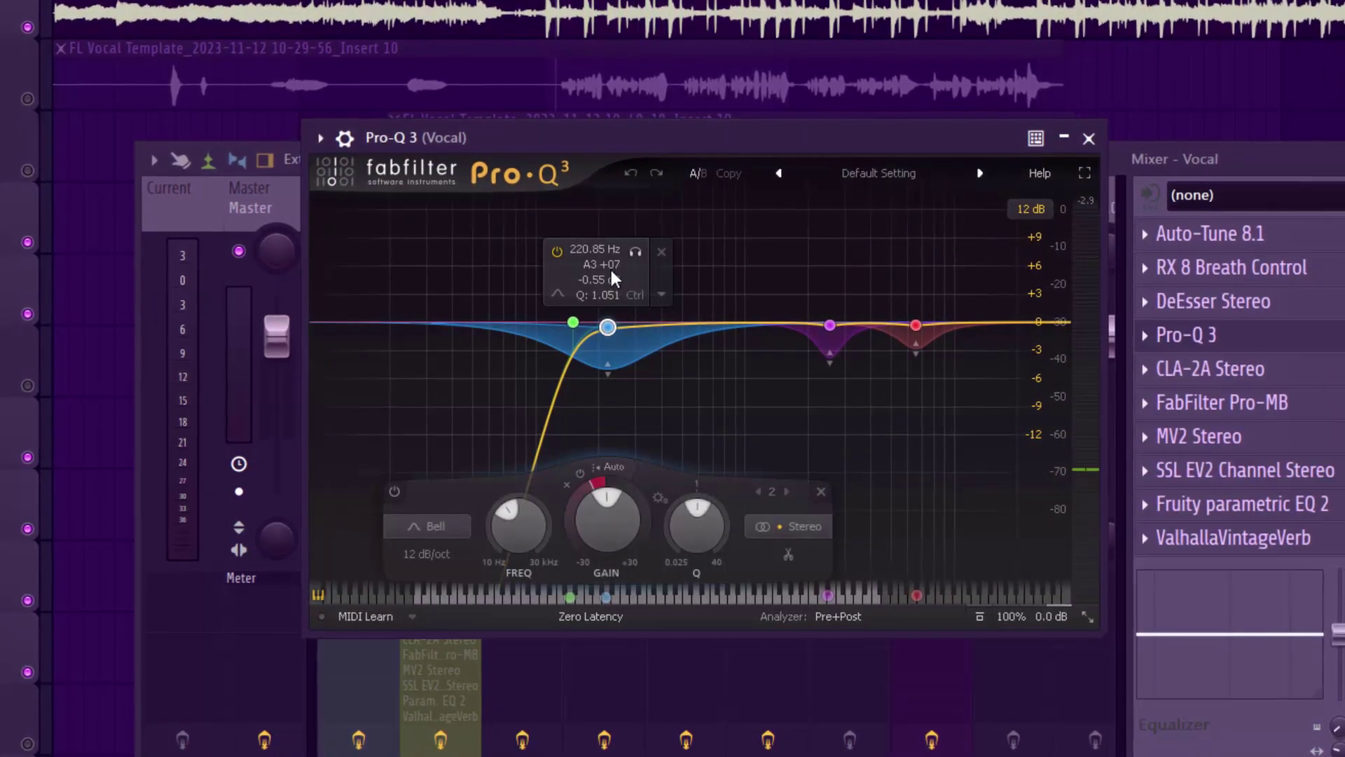
pyautogui.click(629, 254)
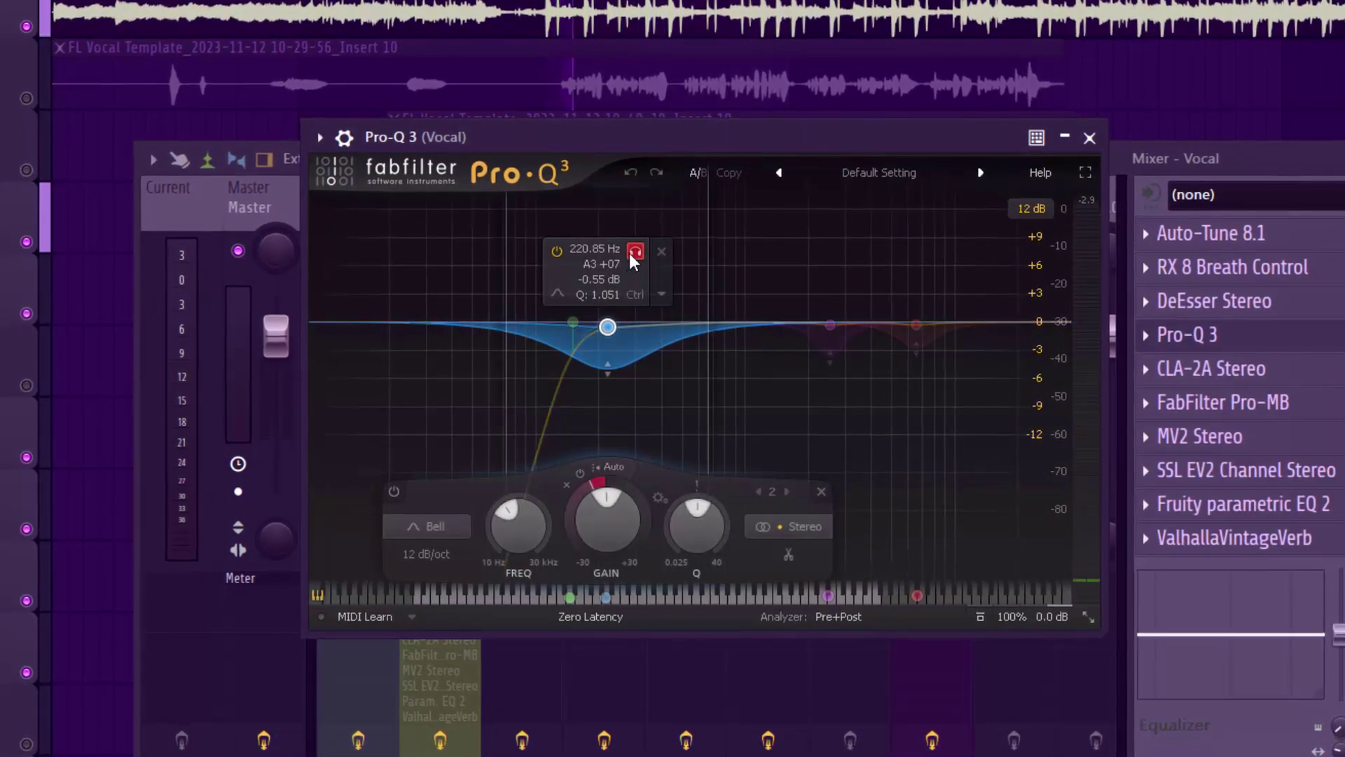
pyautogui.press('space')
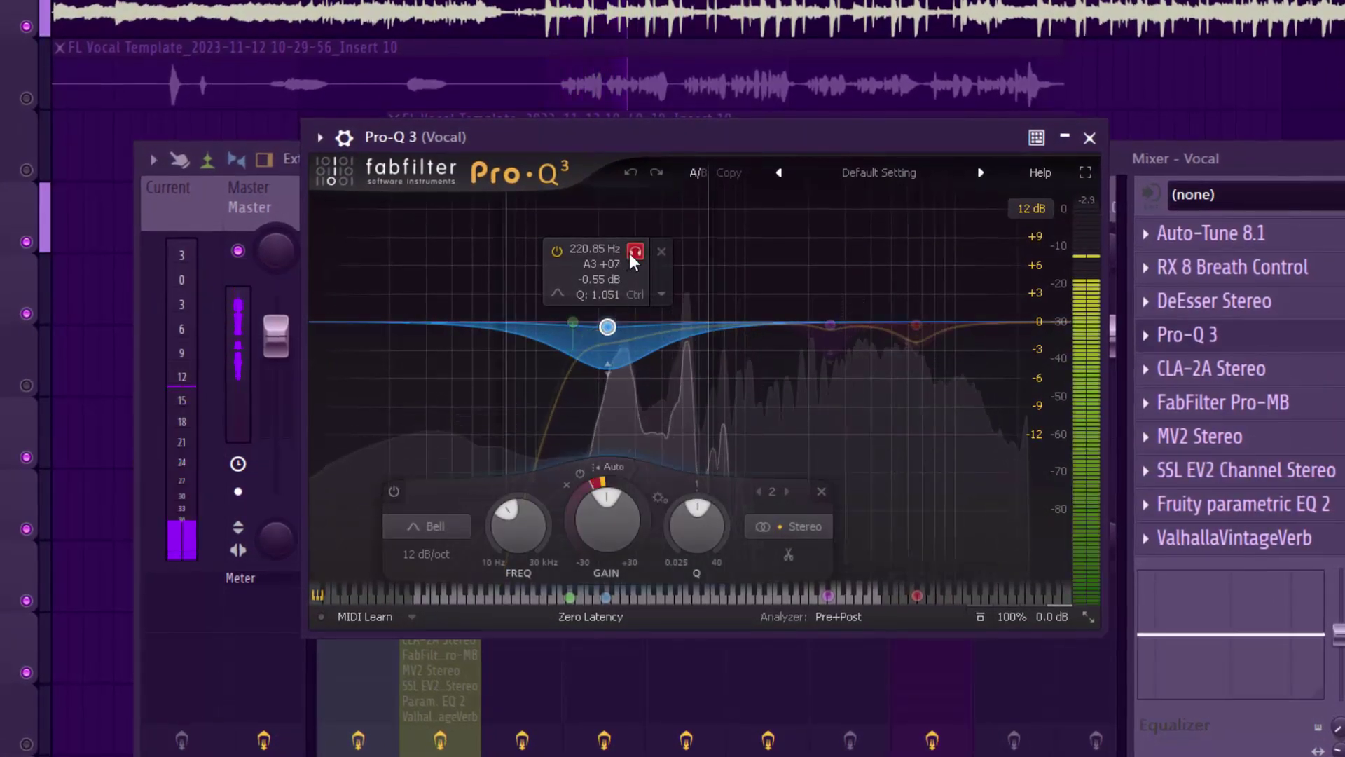
pyautogui.click(629, 254)
pyautogui.press('space')
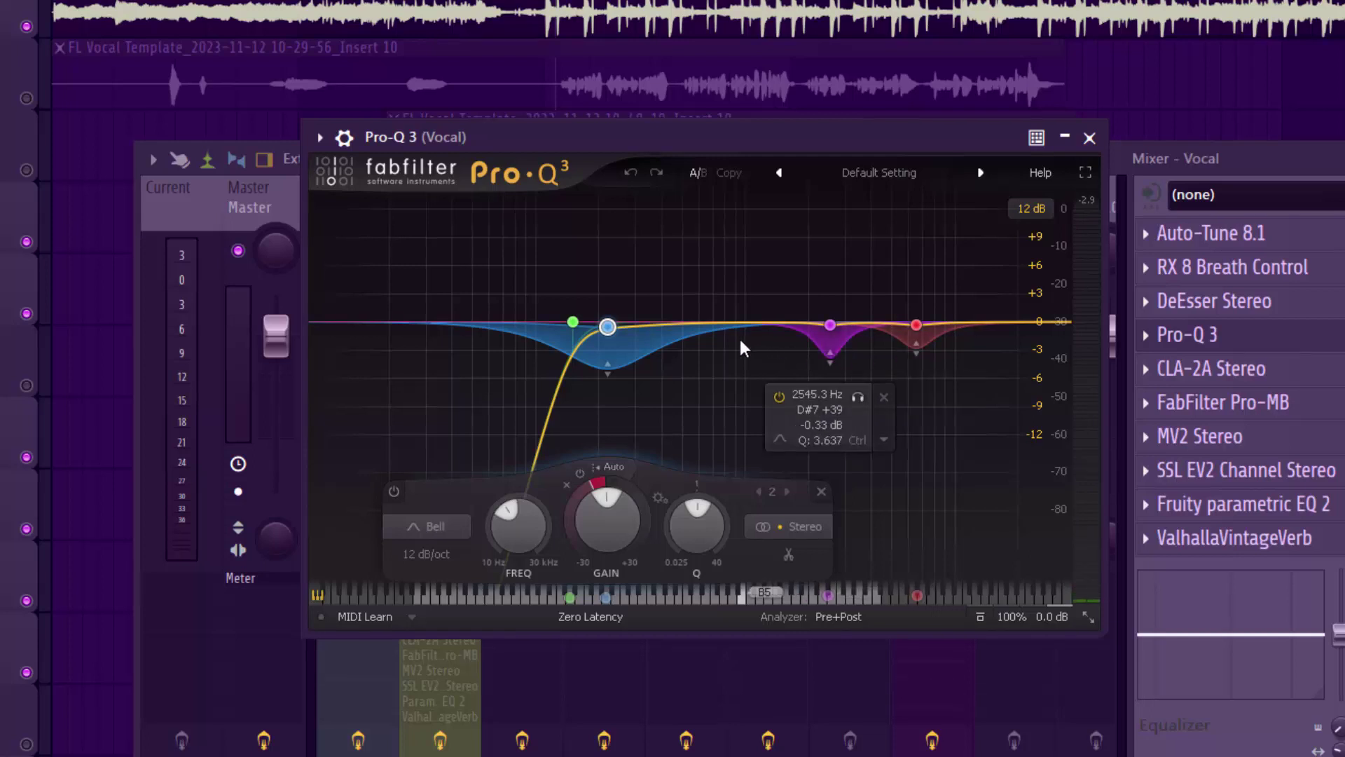
pyautogui.moveTo(716, 326)
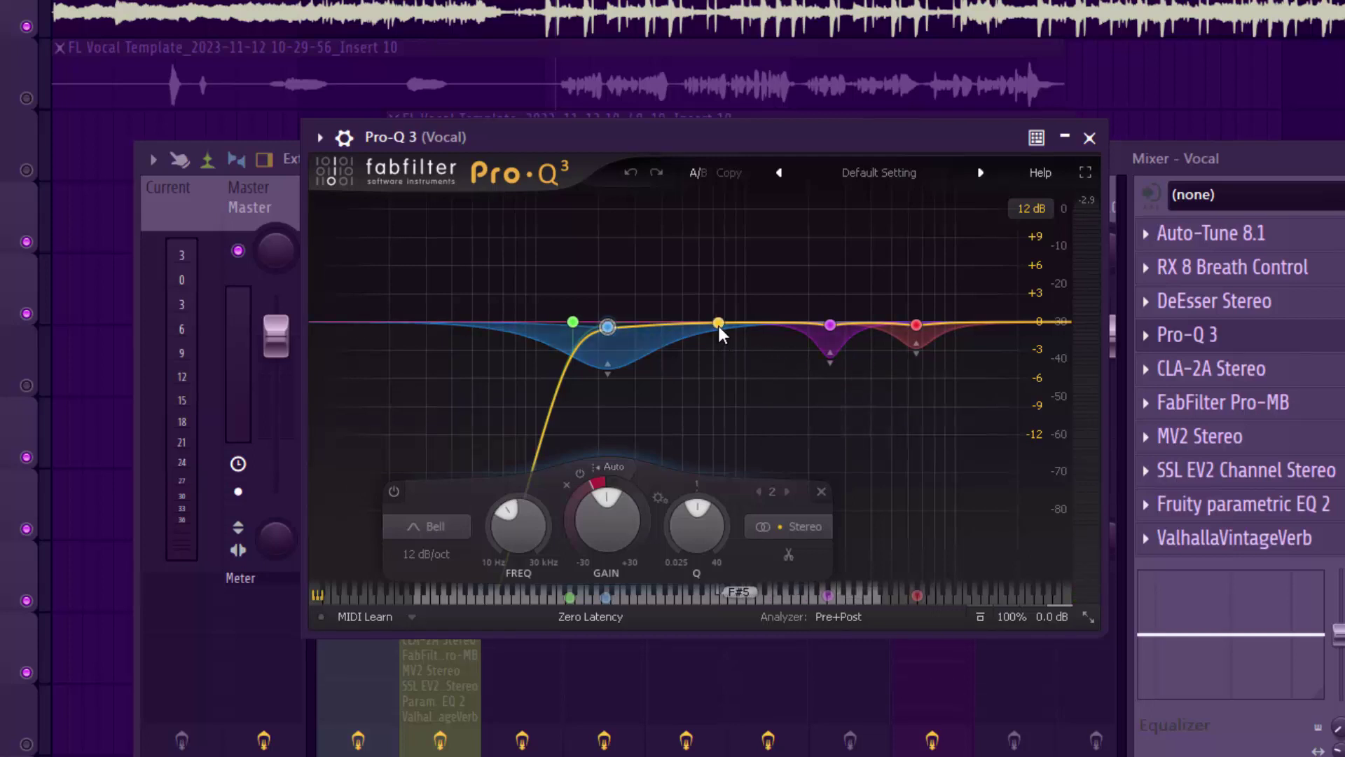
# Add a dynamic EQ band at 746 Hz and play the vocal through it.
pyautogui.click(718, 323)
pyautogui.rightClick(718, 323)
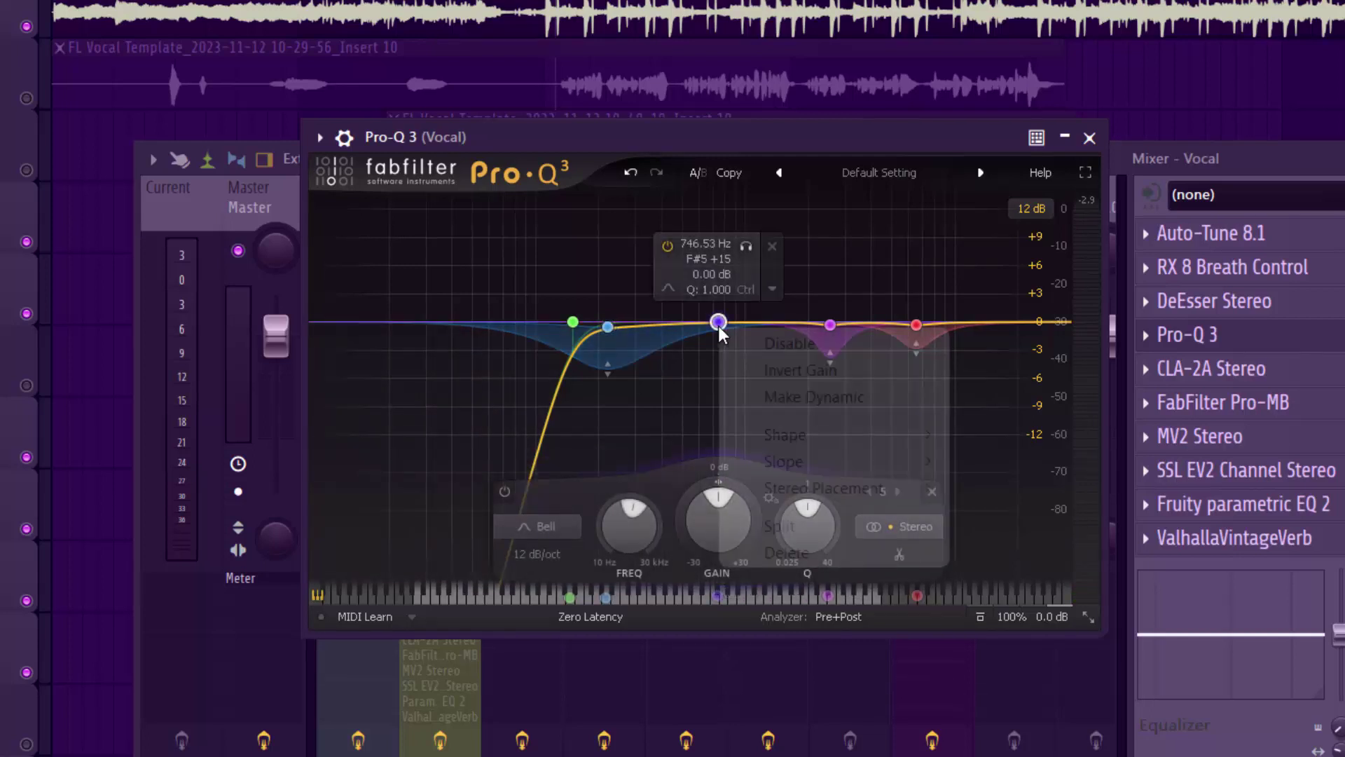
pyautogui.click(768, 398)
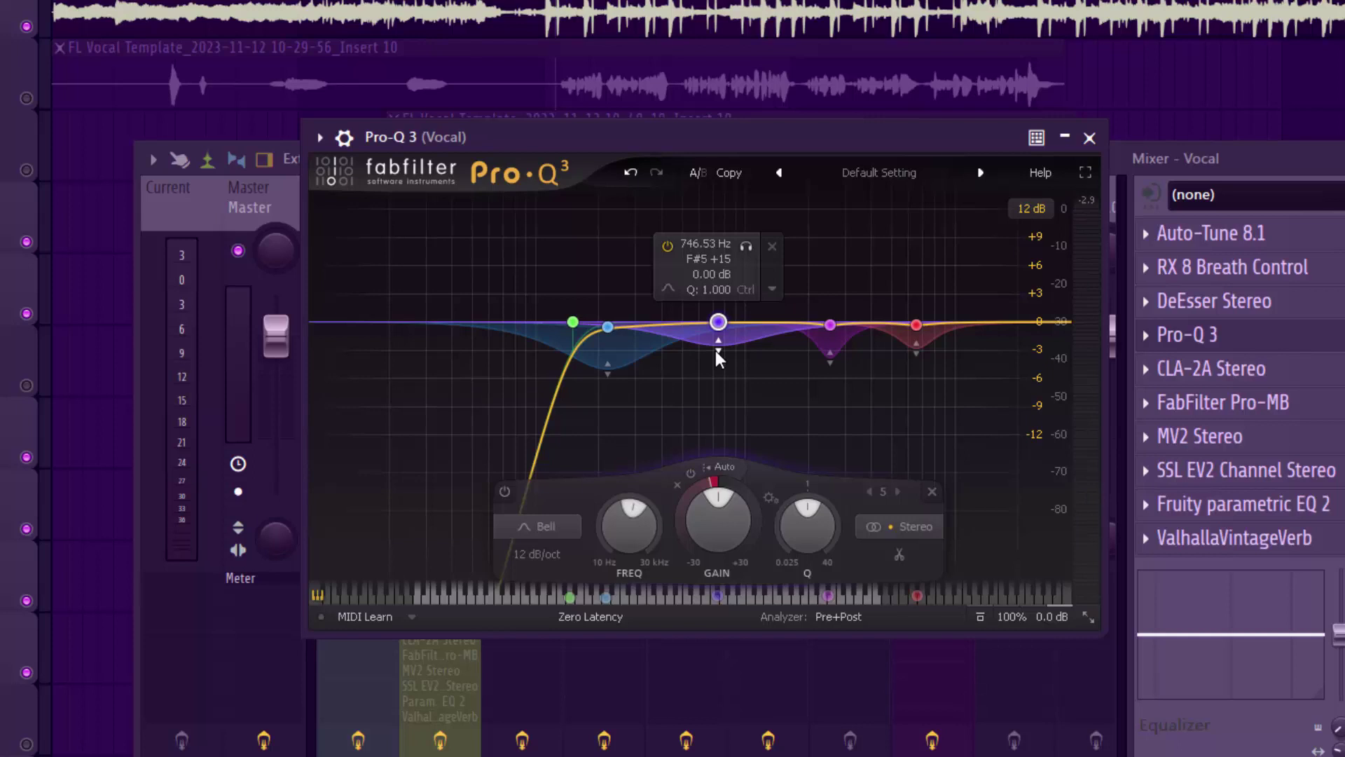
pyautogui.press('space')
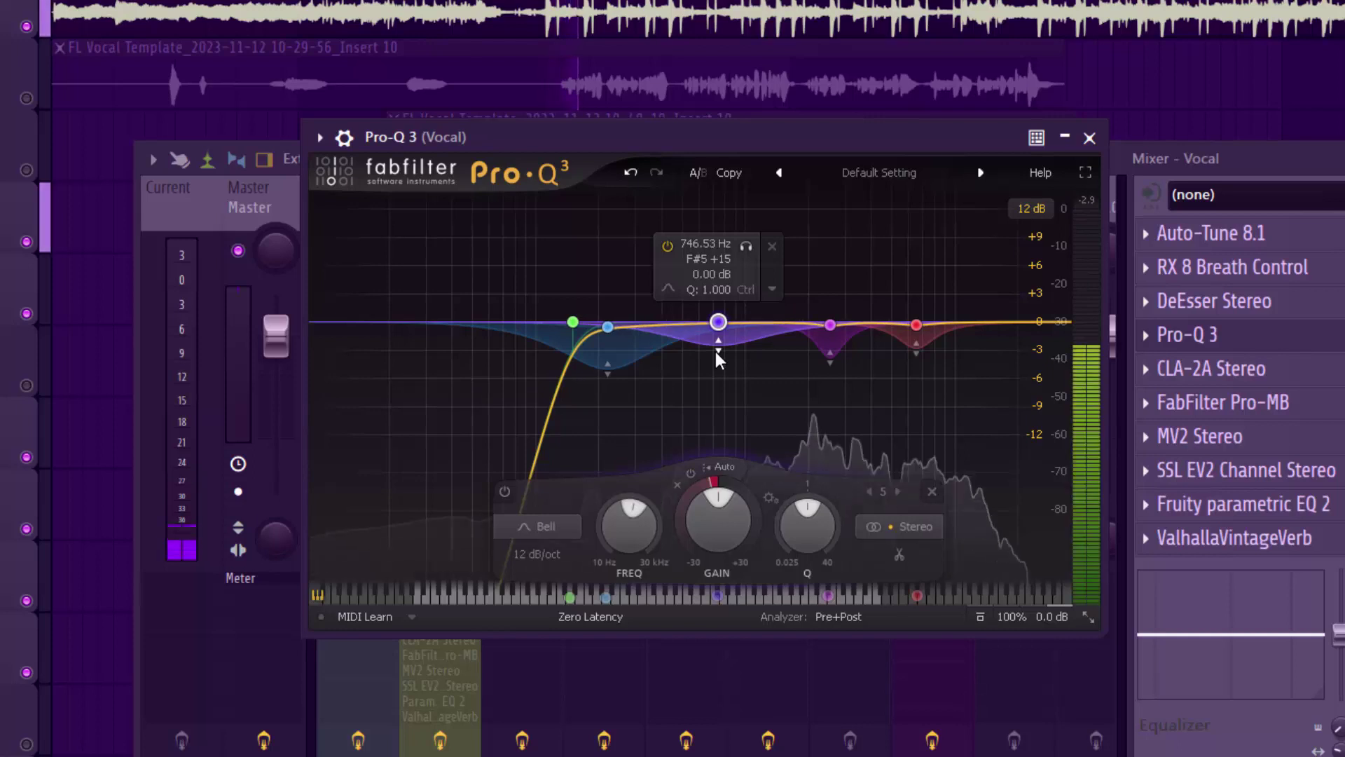
pyautogui.press('space')
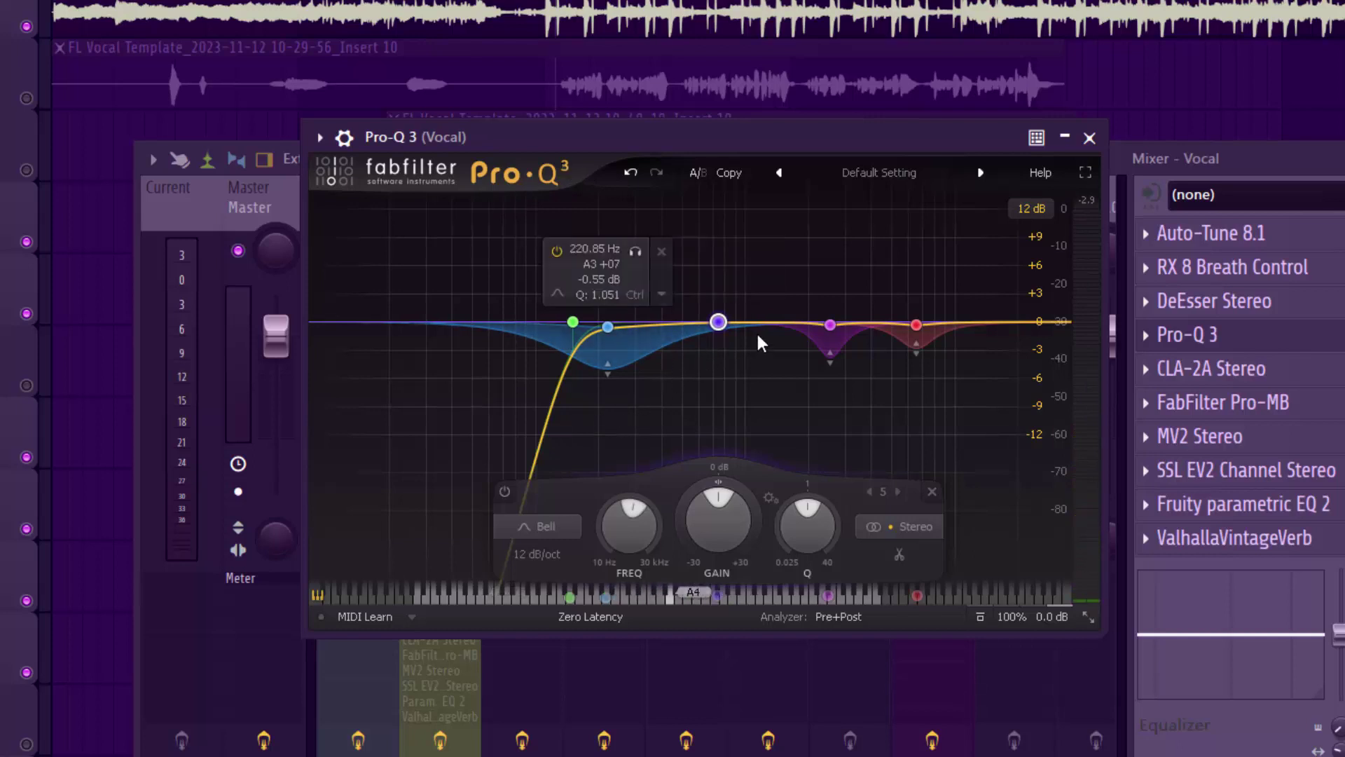
# Solo the 2.5 kHz and 6.5 kHz cut bands in turn during playback, then close Pro-Q 3.
pyautogui.click(830, 326)
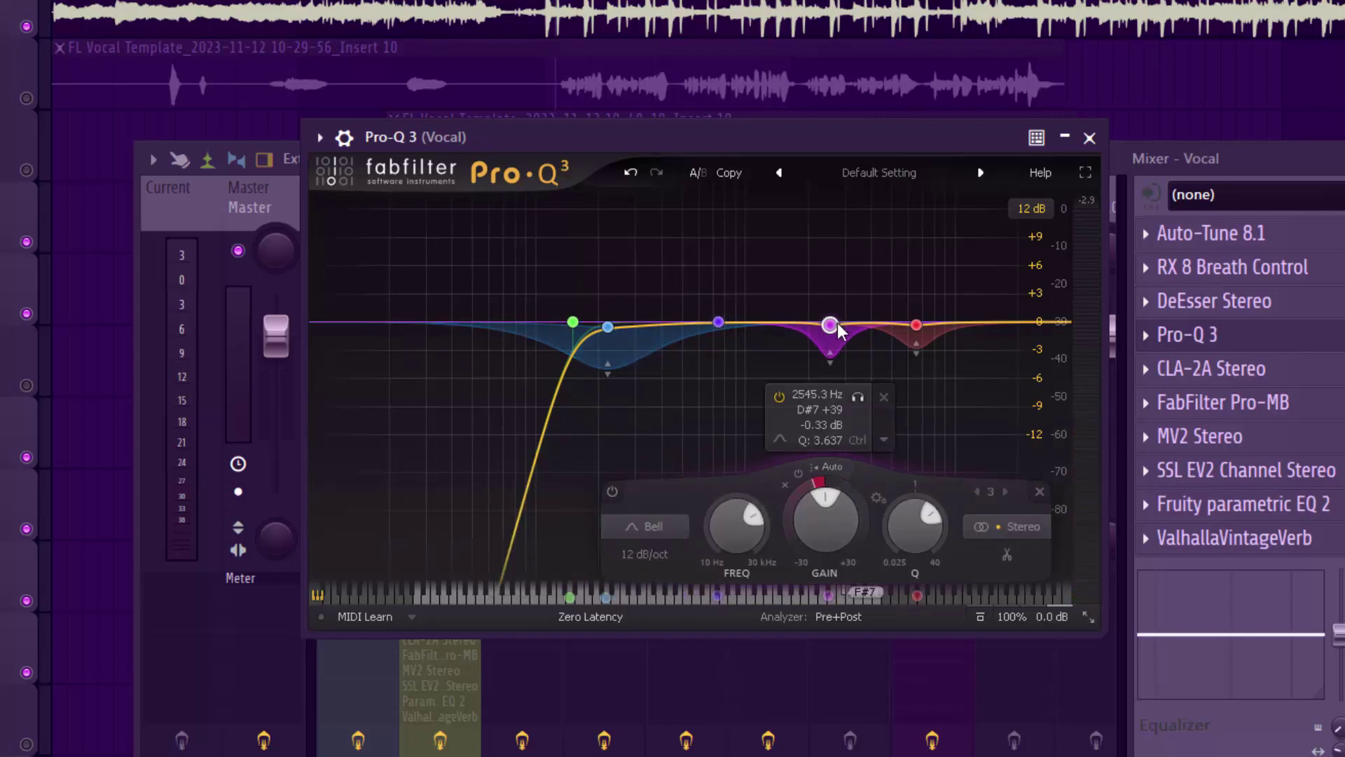
pyautogui.press('space')
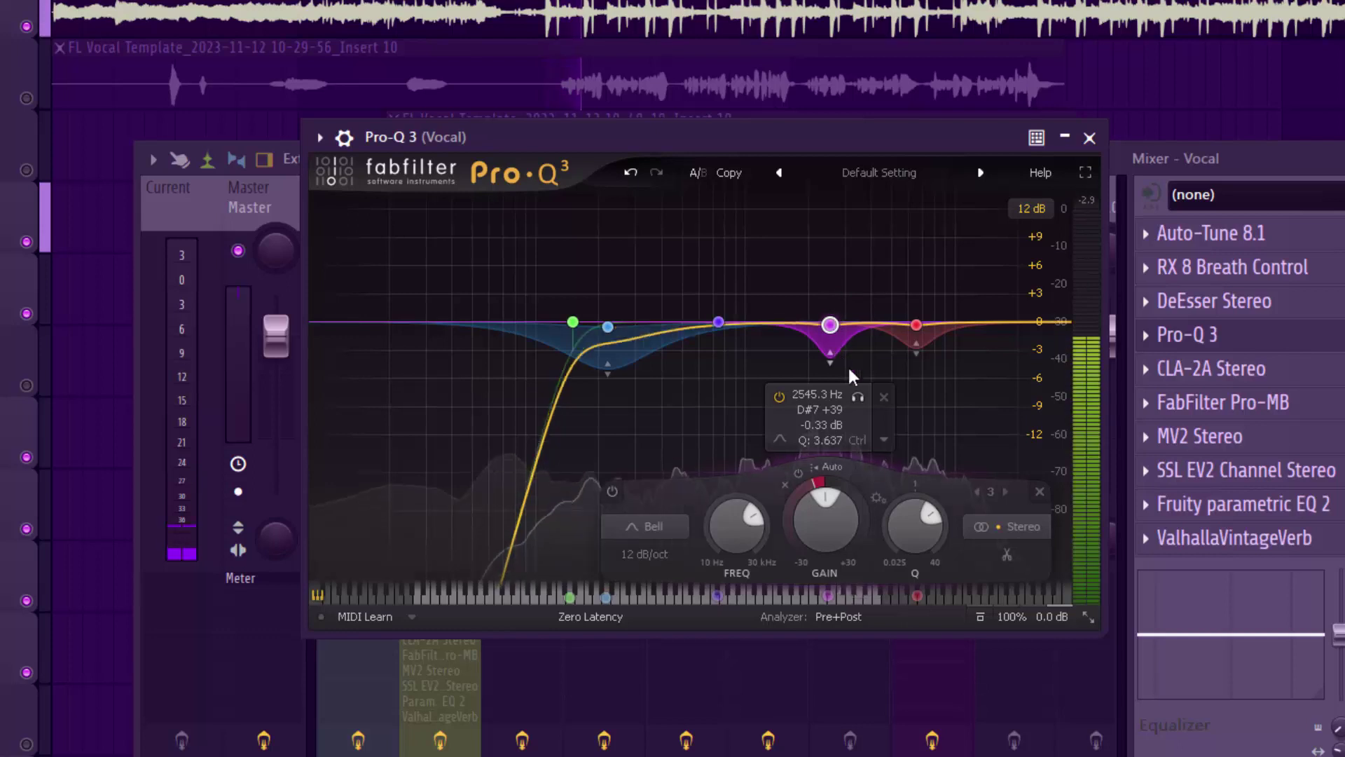
pyautogui.click(857, 397)
pyautogui.moveTo(856, 397); pyautogui.dragTo(857, 397)
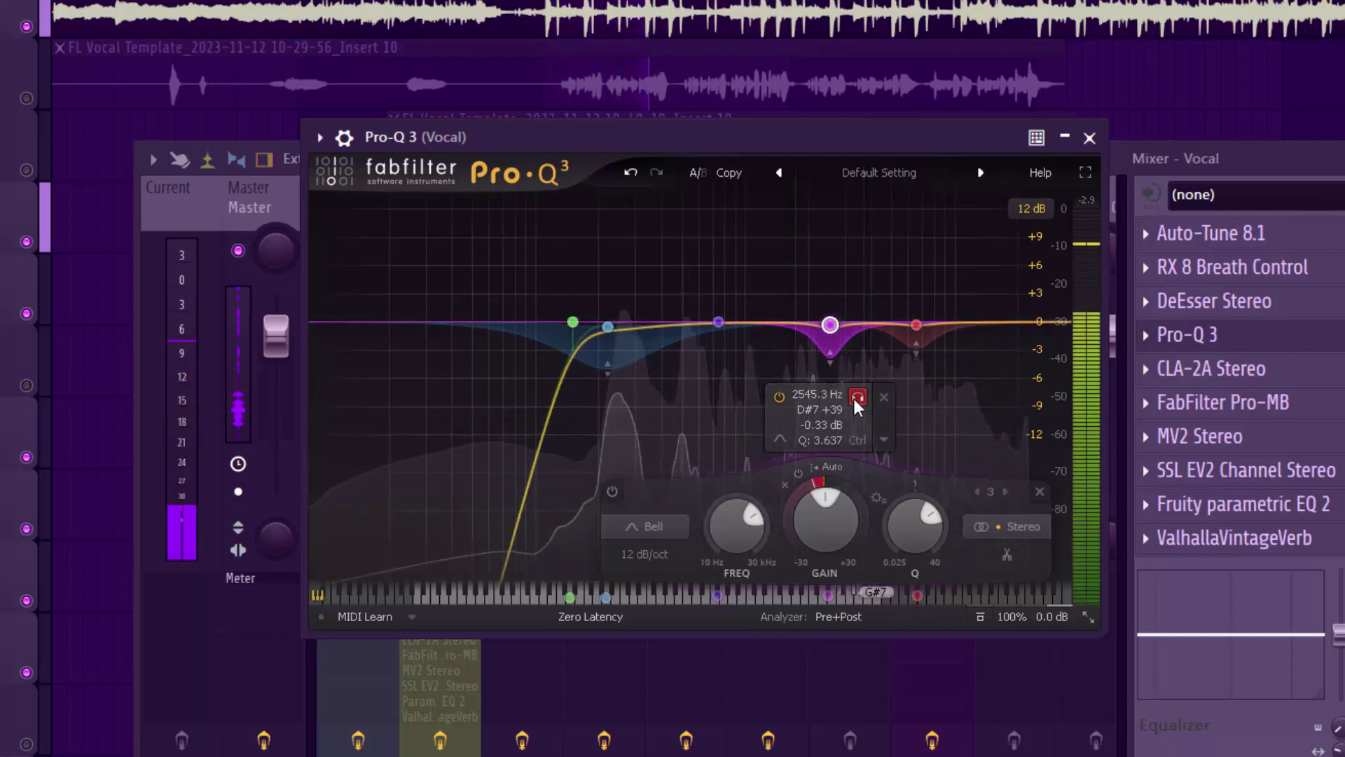
pyautogui.click(916, 324)
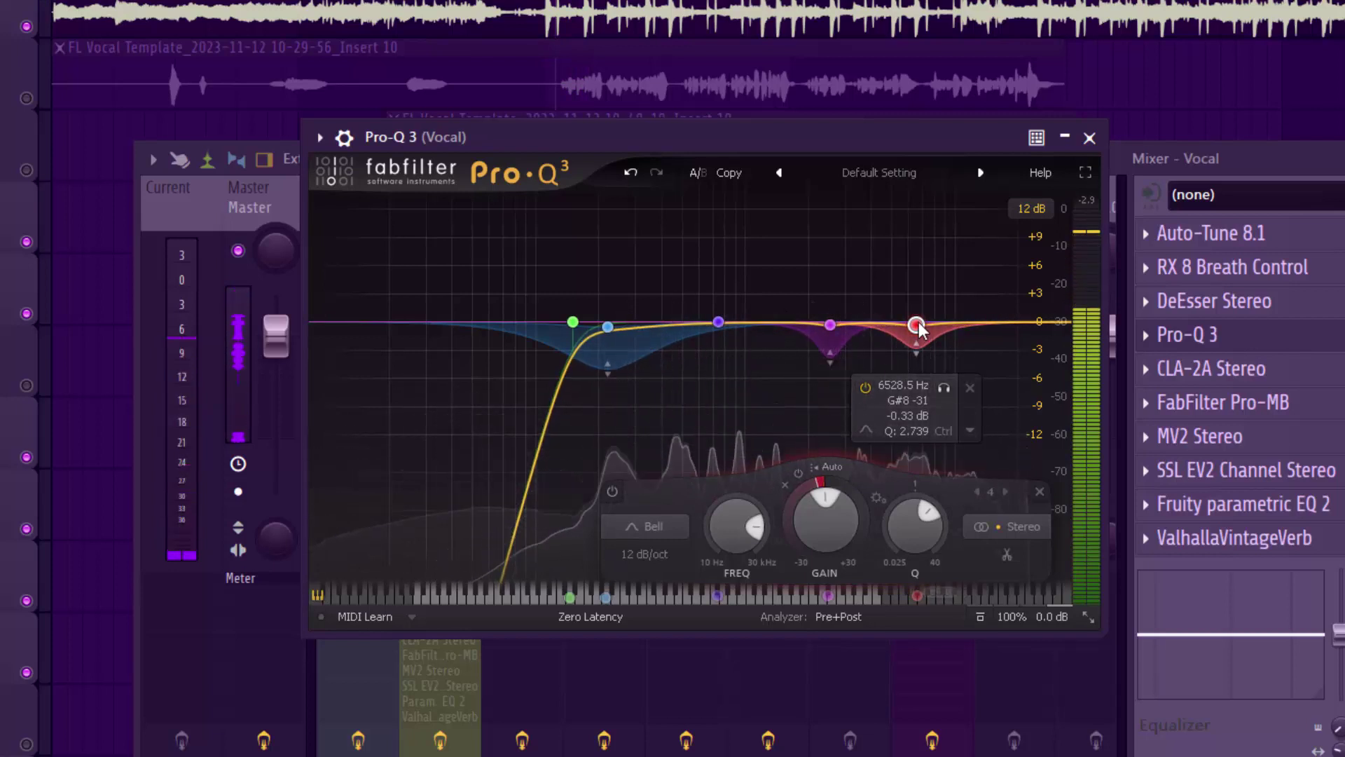
pyautogui.click(946, 390)
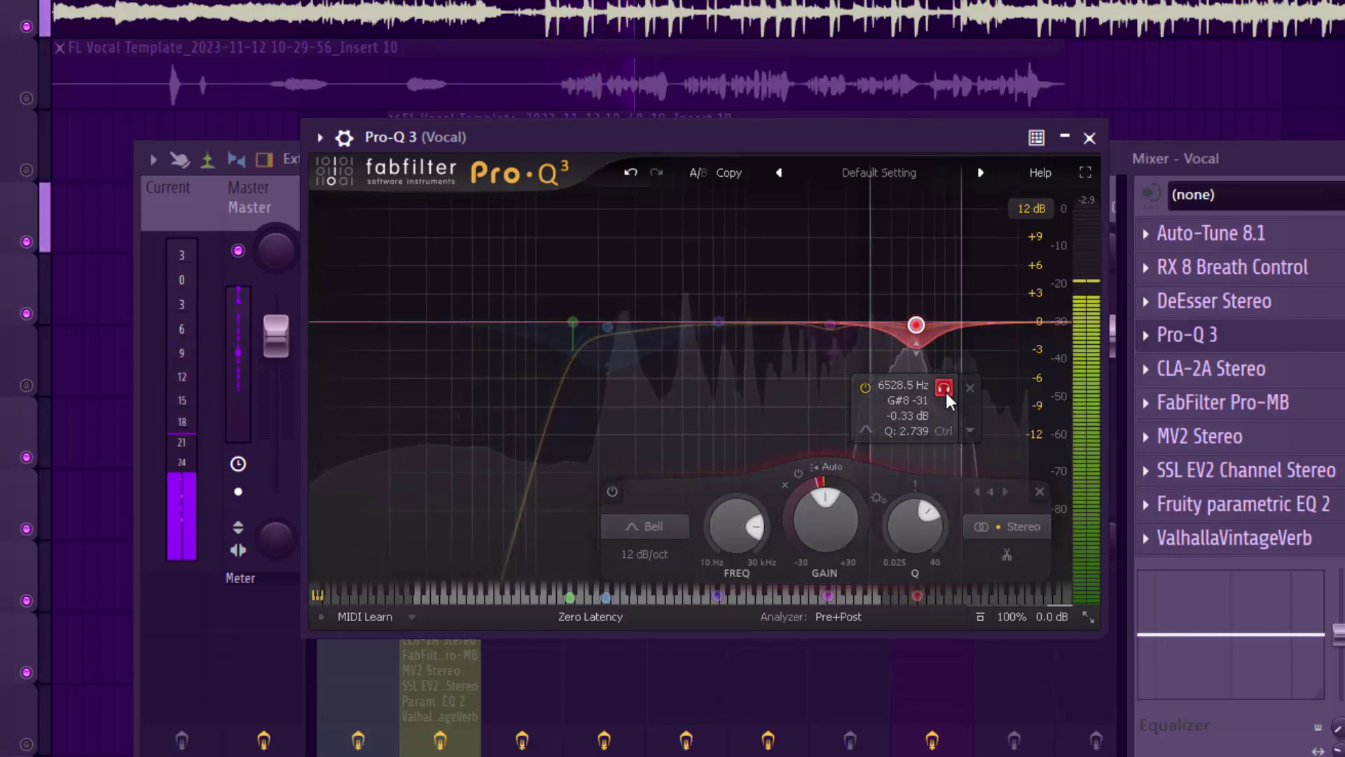
pyautogui.click(945, 392)
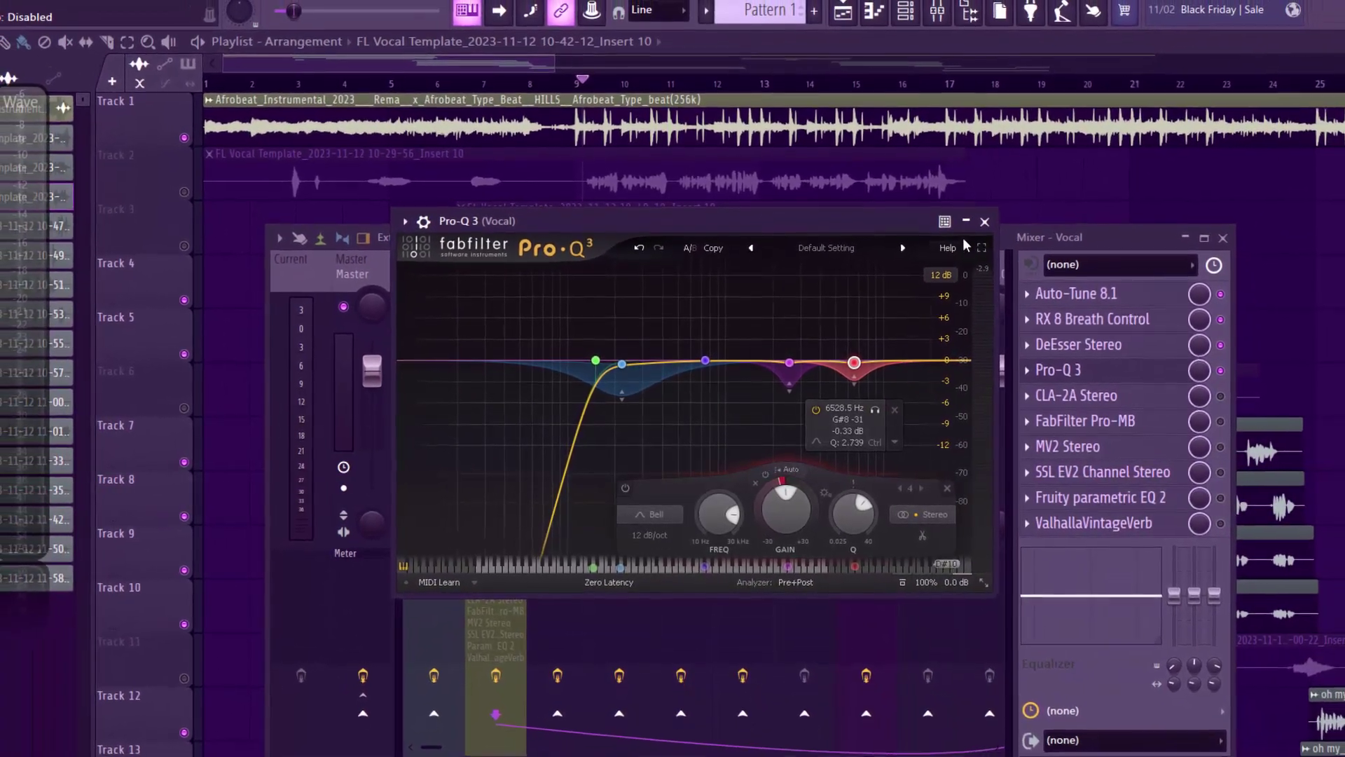
pyautogui.click(995, 212)
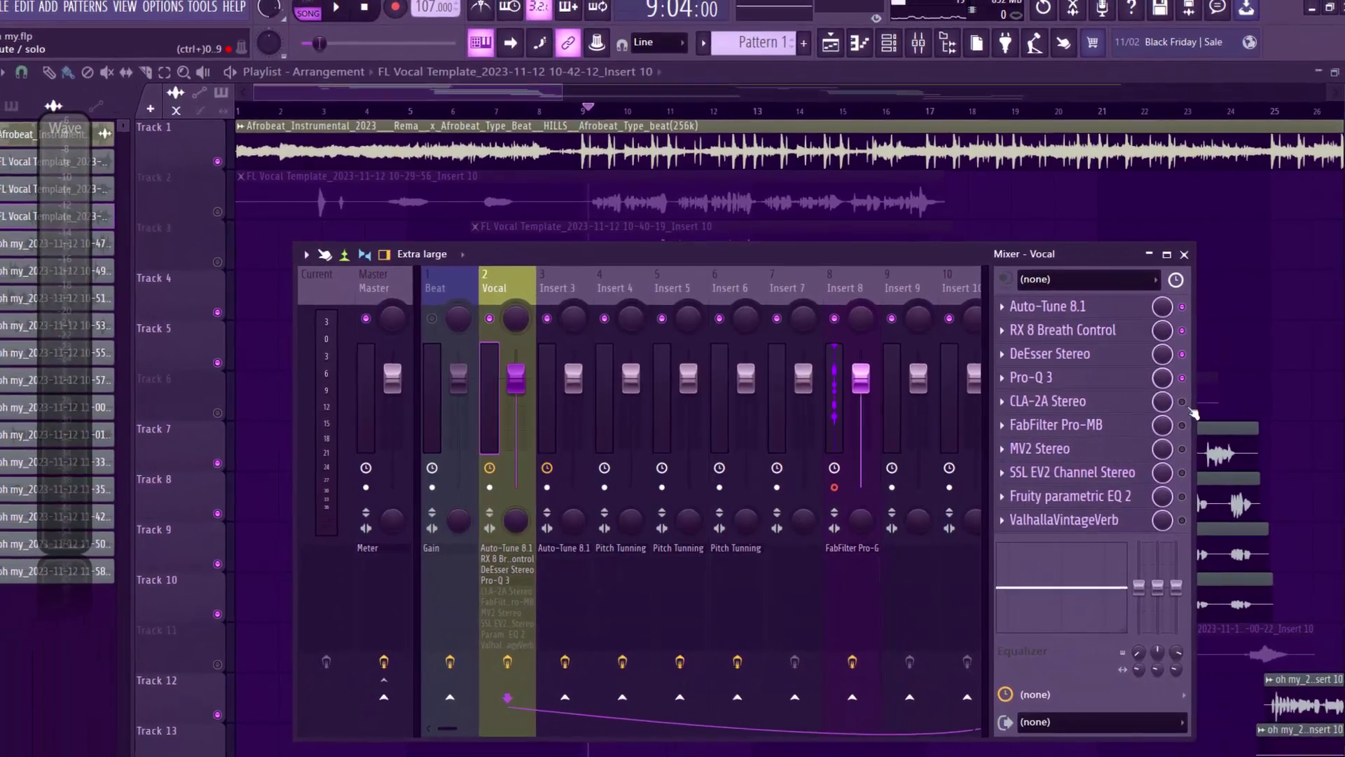
pyautogui.click(1021, 404)
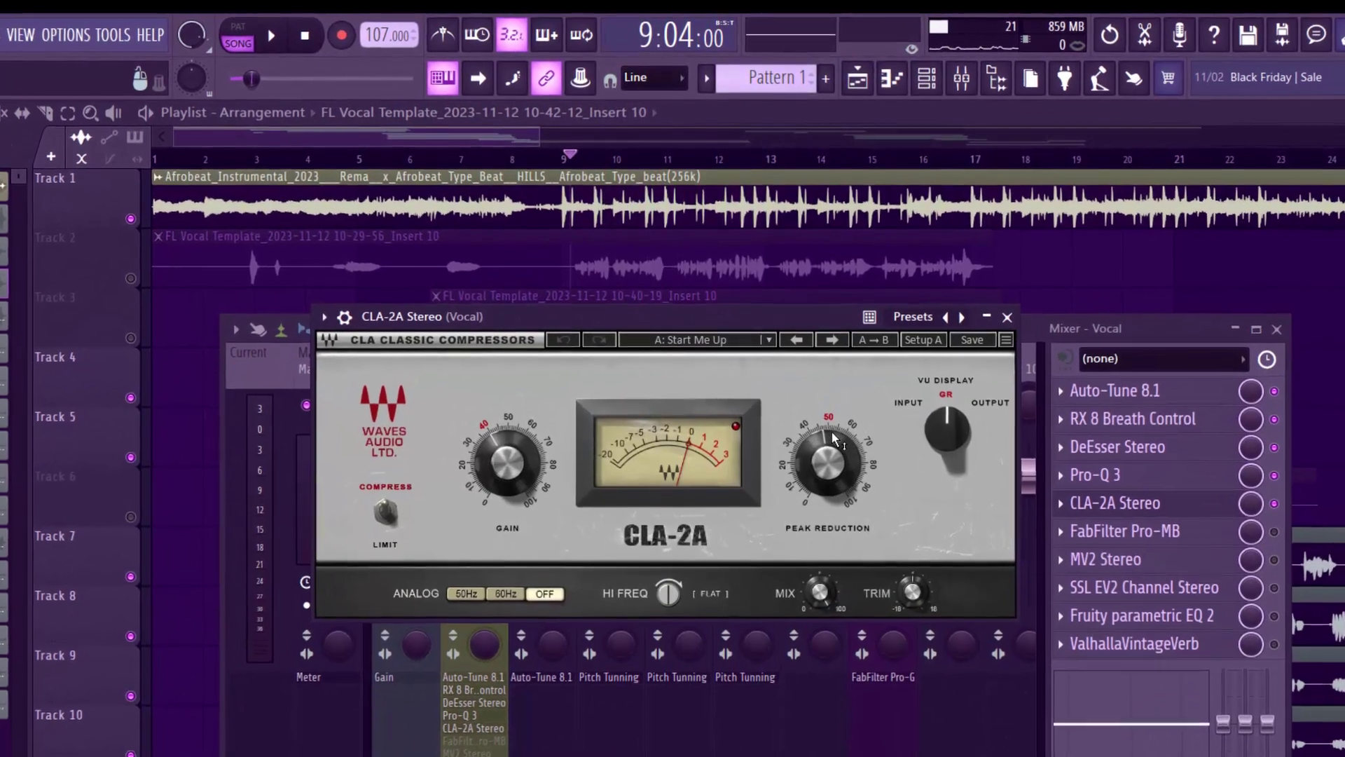
pyautogui.moveTo(833, 433)
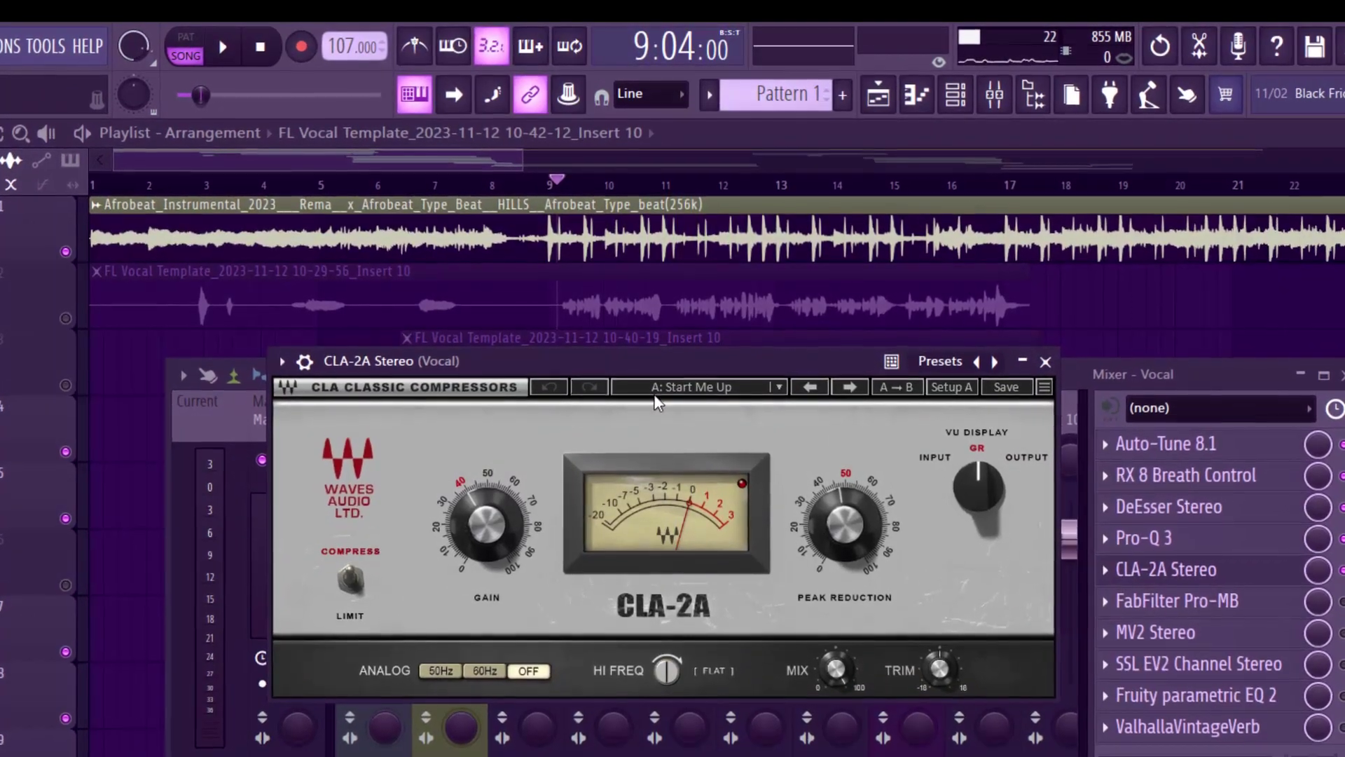
pyautogui.press('space')
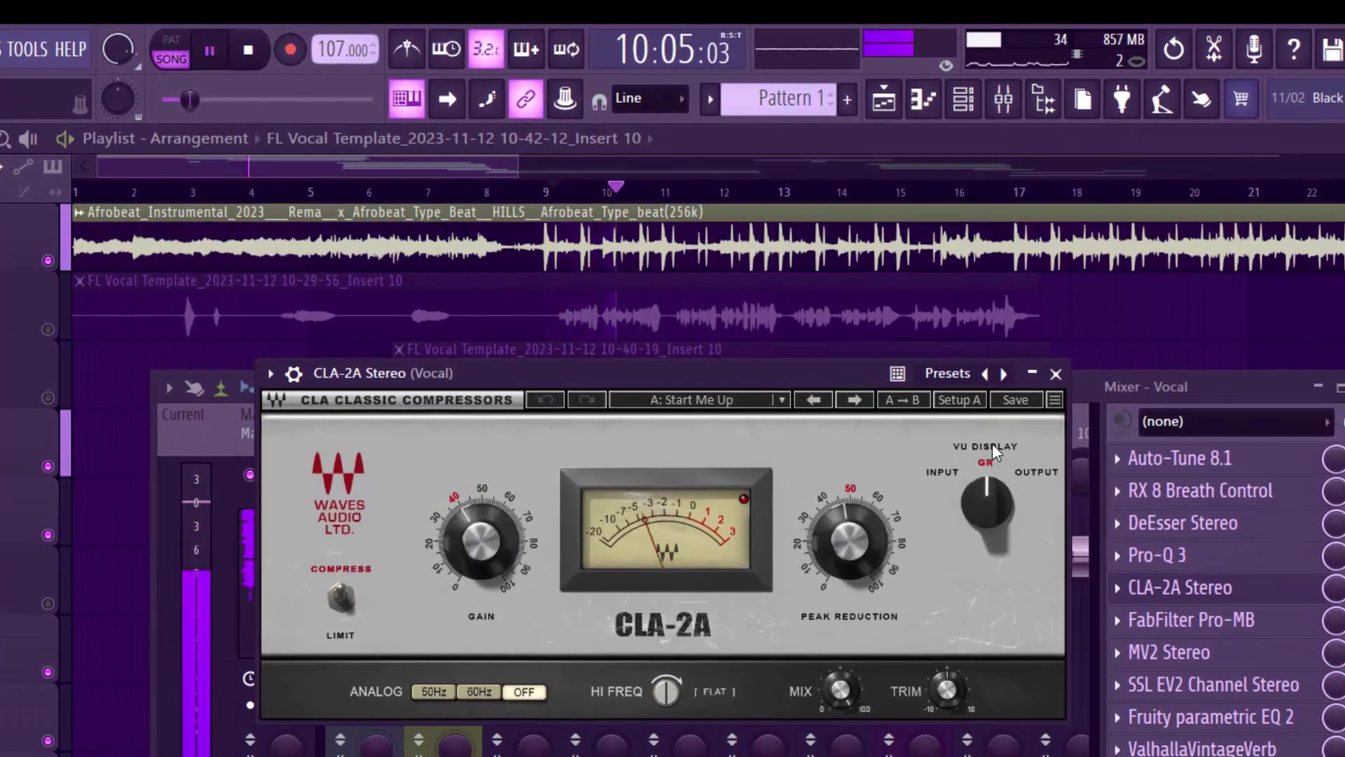
pyautogui.click(1056, 375)
pyautogui.press('space')
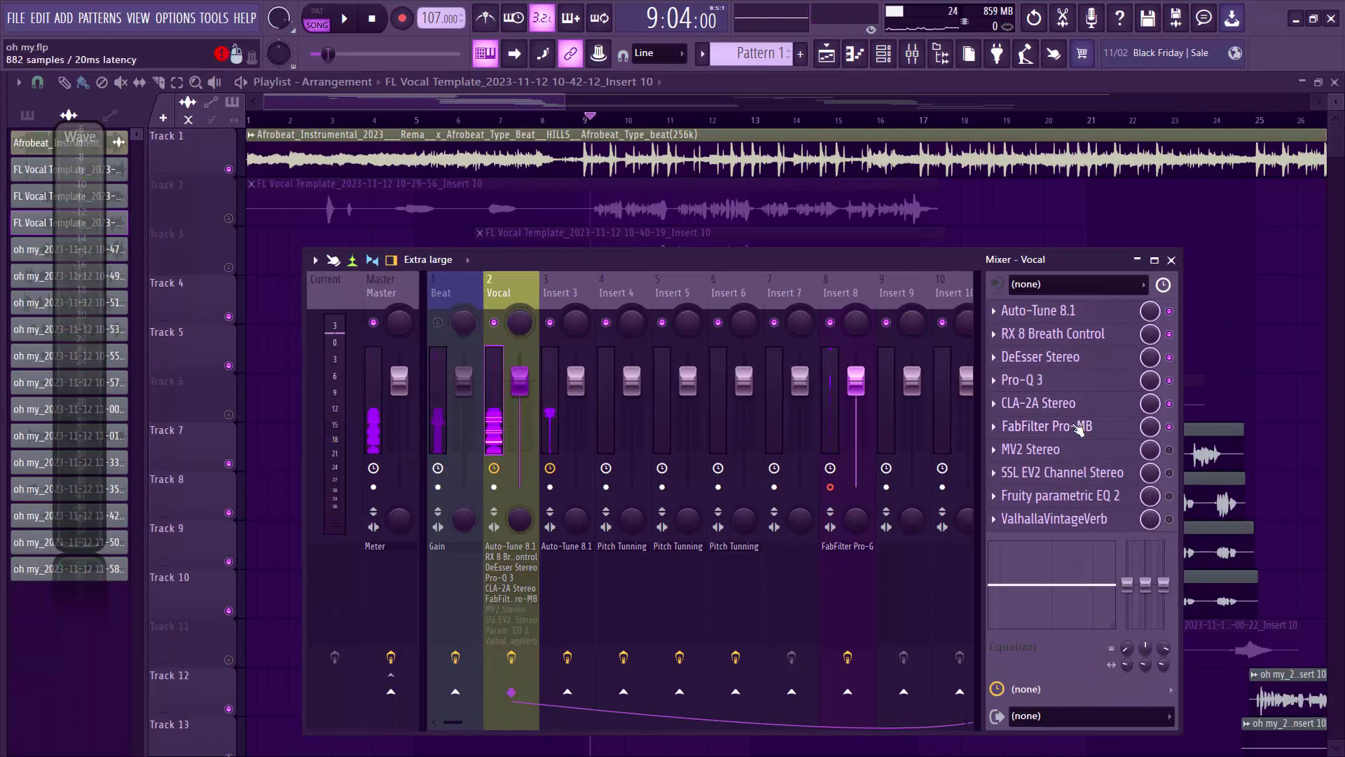
# Open Pro-MB on the vocal and audition the low-mid Band 3 soloed.
pyautogui.click(1080, 425)
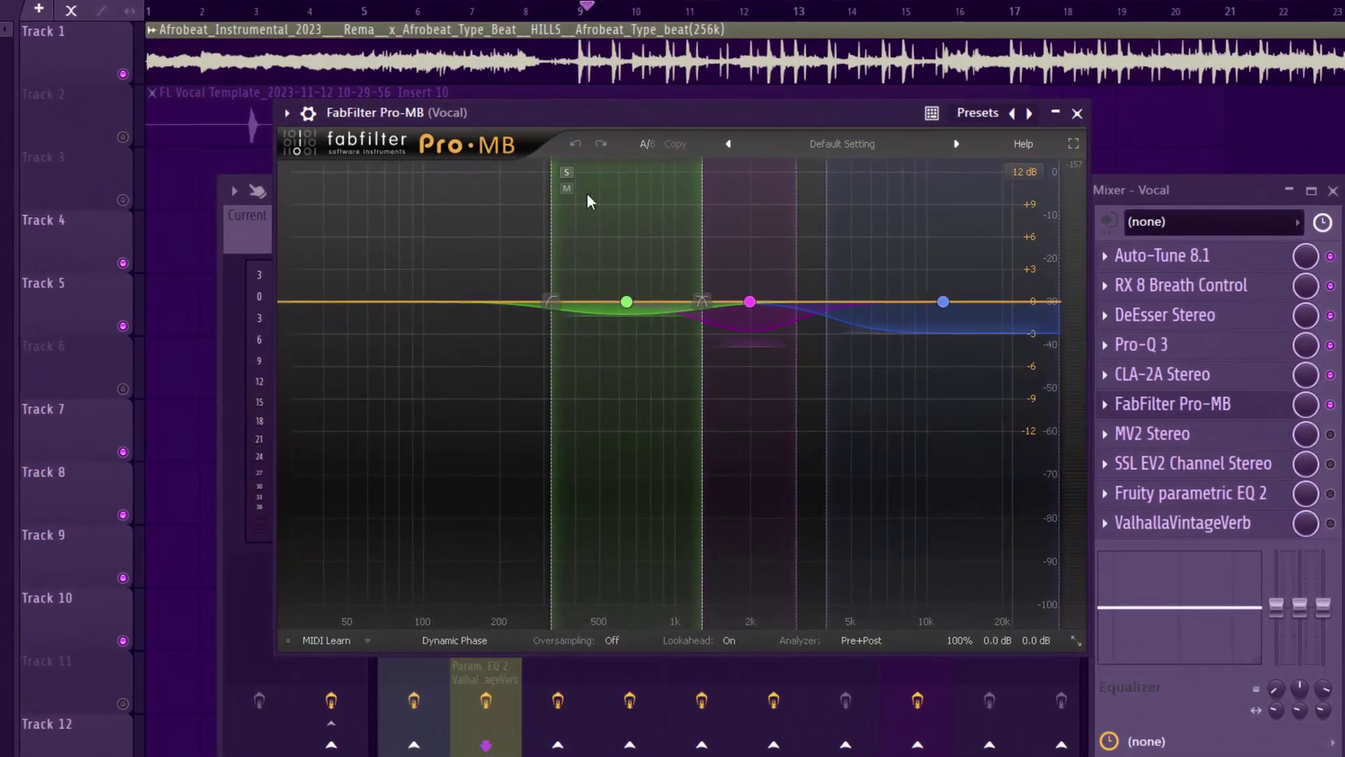
pyautogui.click(626, 304)
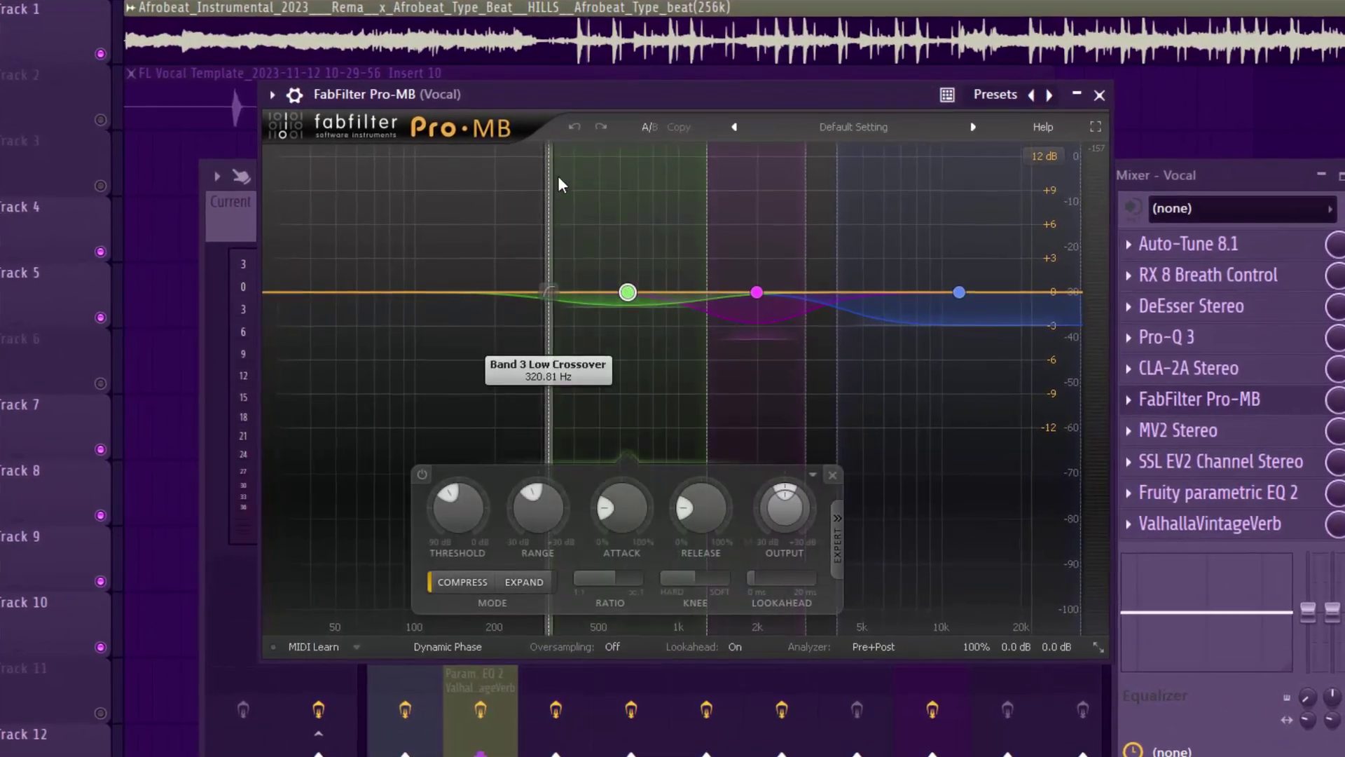
pyautogui.click(563, 146)
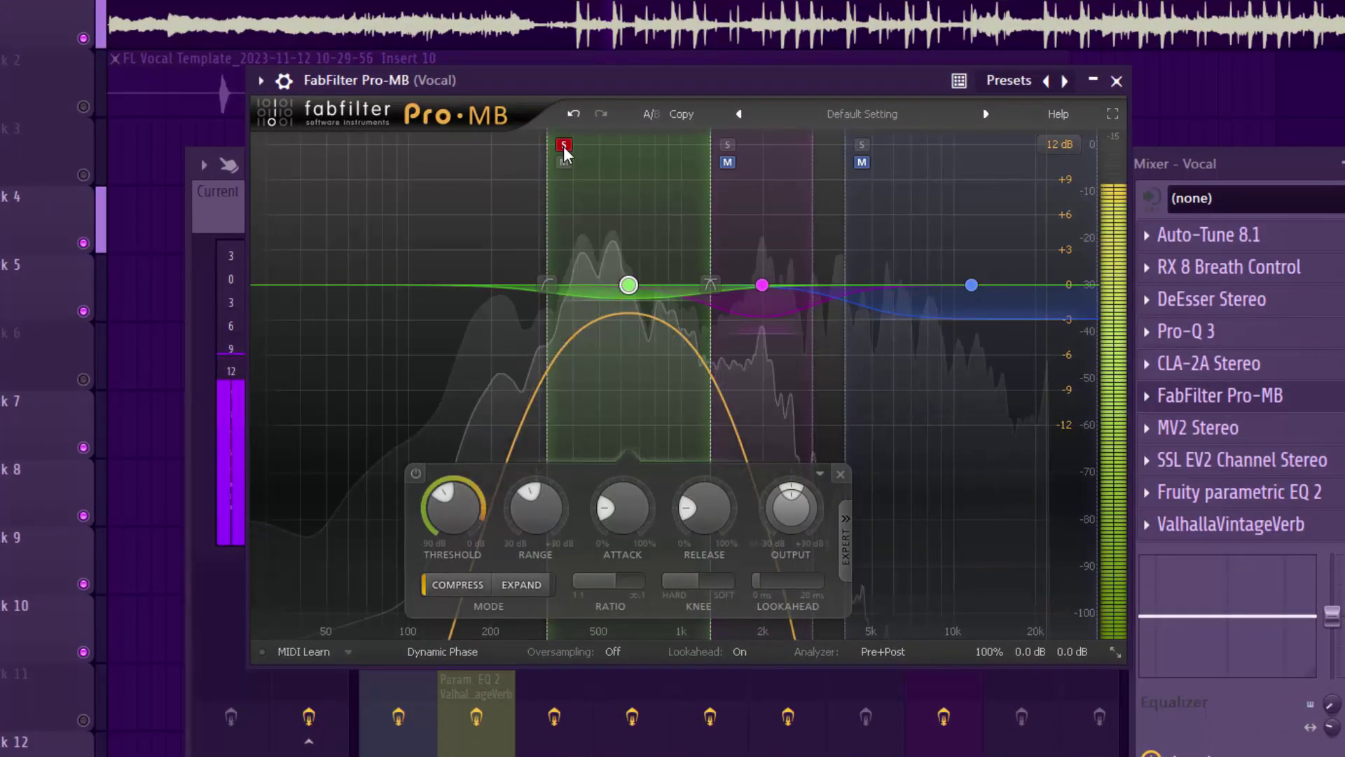
pyautogui.click(564, 146)
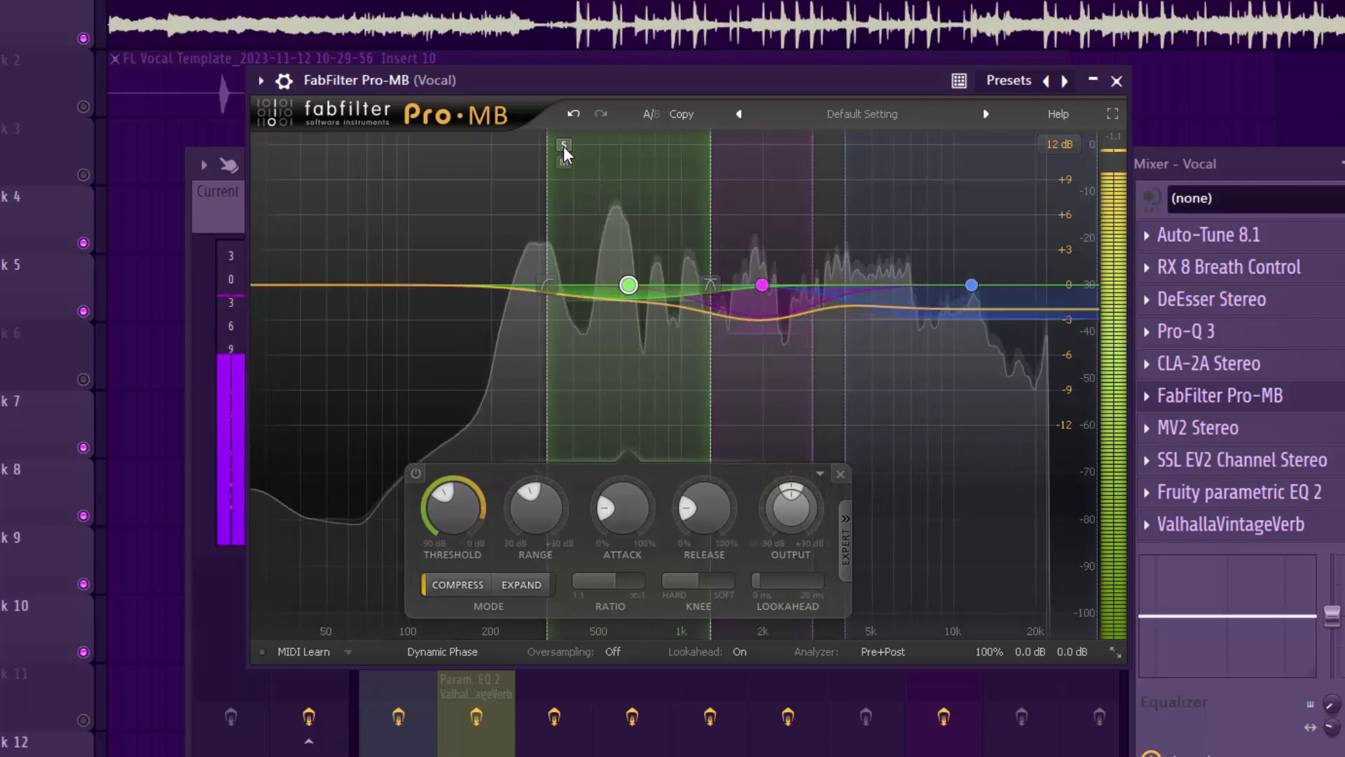
pyautogui.press('space')
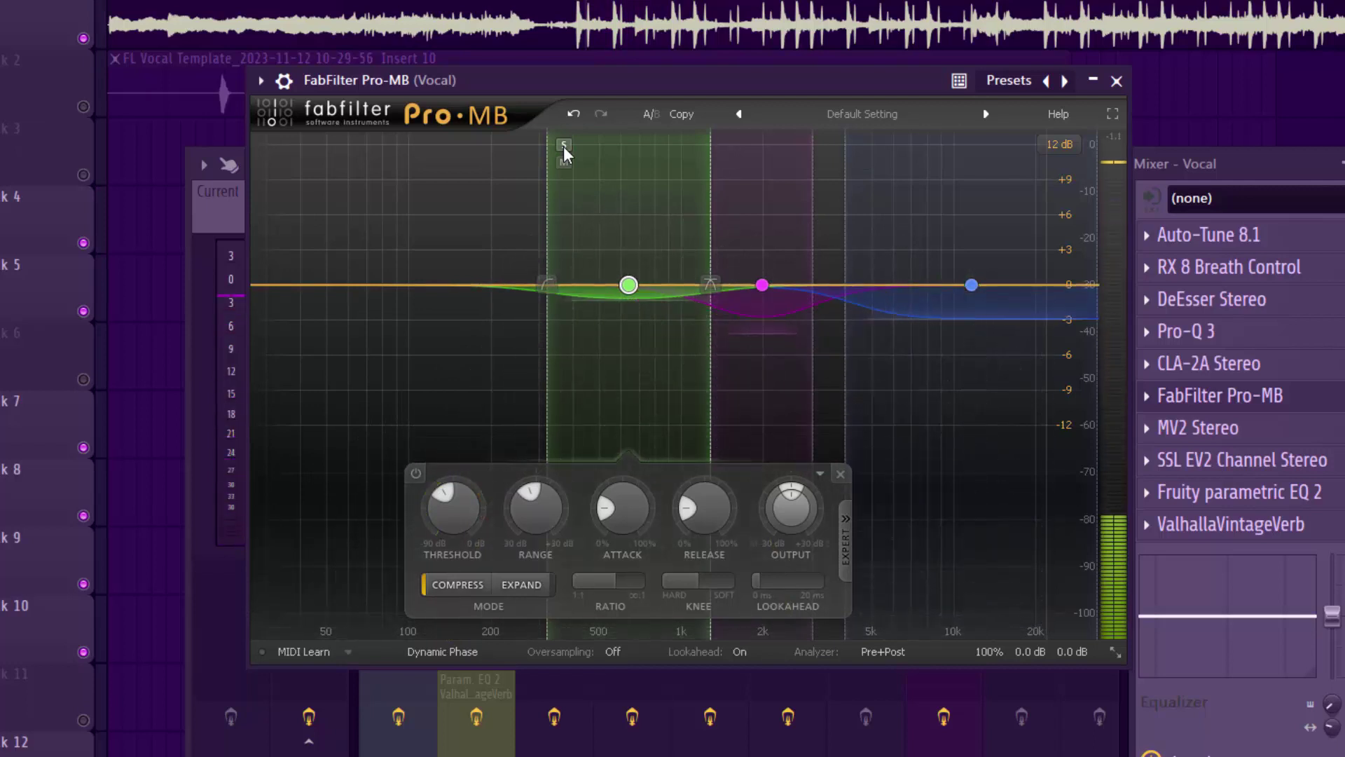
# Solo Band 1 around 2 kHz, then play the full three-band compression with Band 2 selected.
pyautogui.click(762, 285)
pyautogui.click(728, 145)
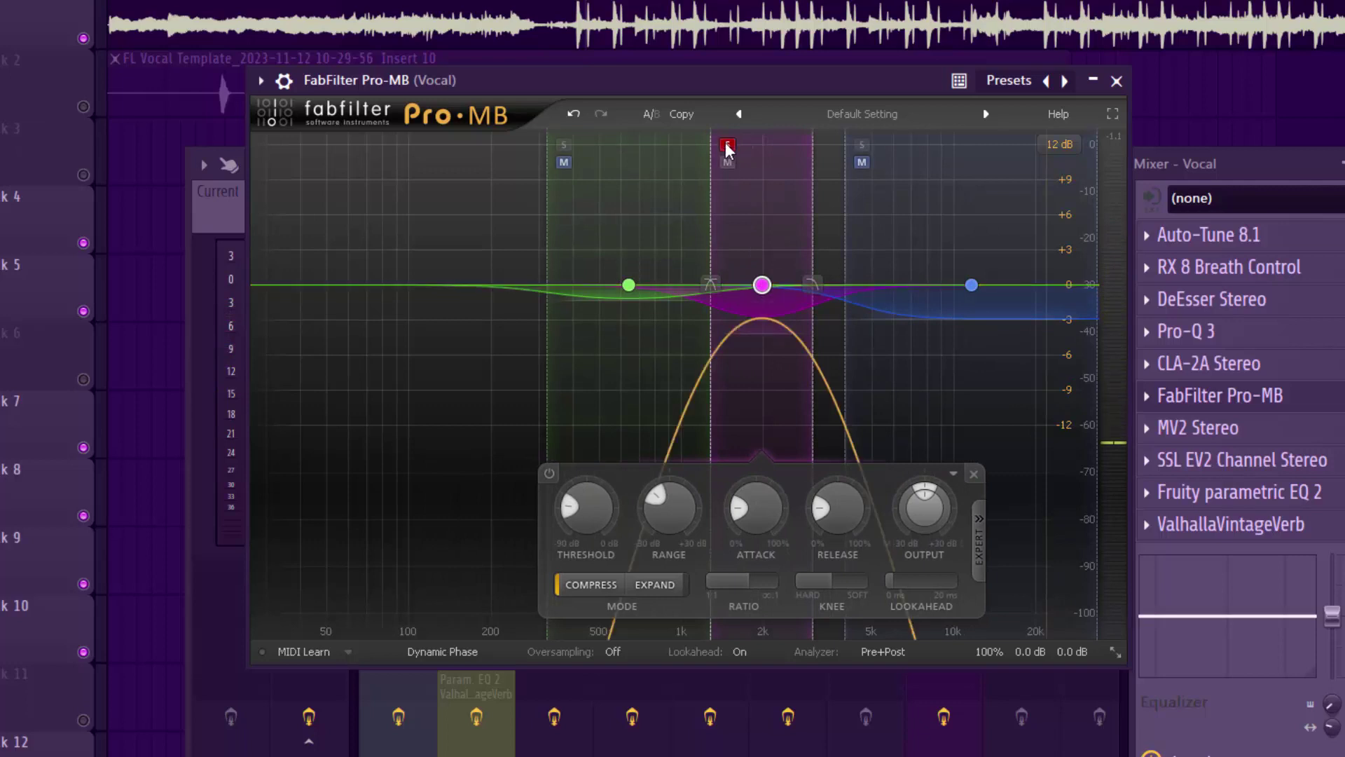
pyautogui.press('space')
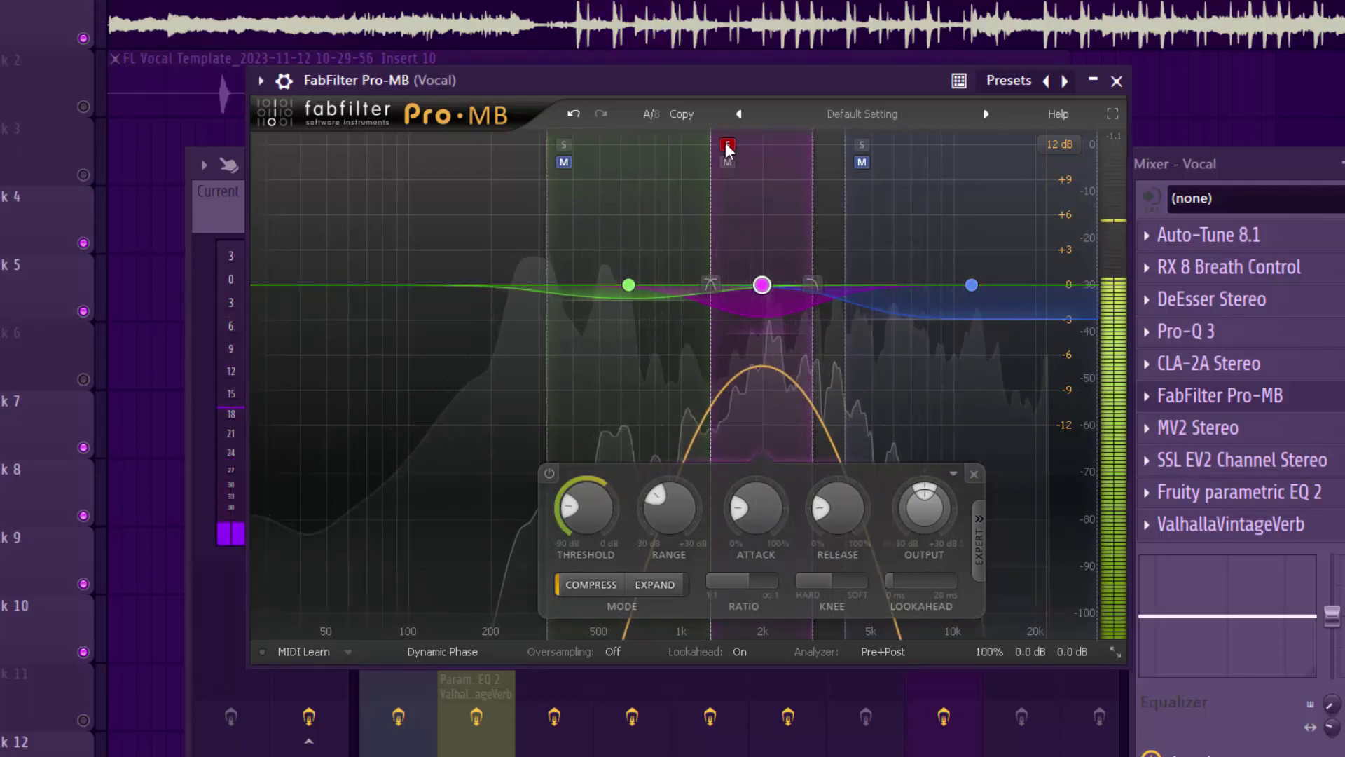
pyautogui.click(728, 146)
pyautogui.press('space')
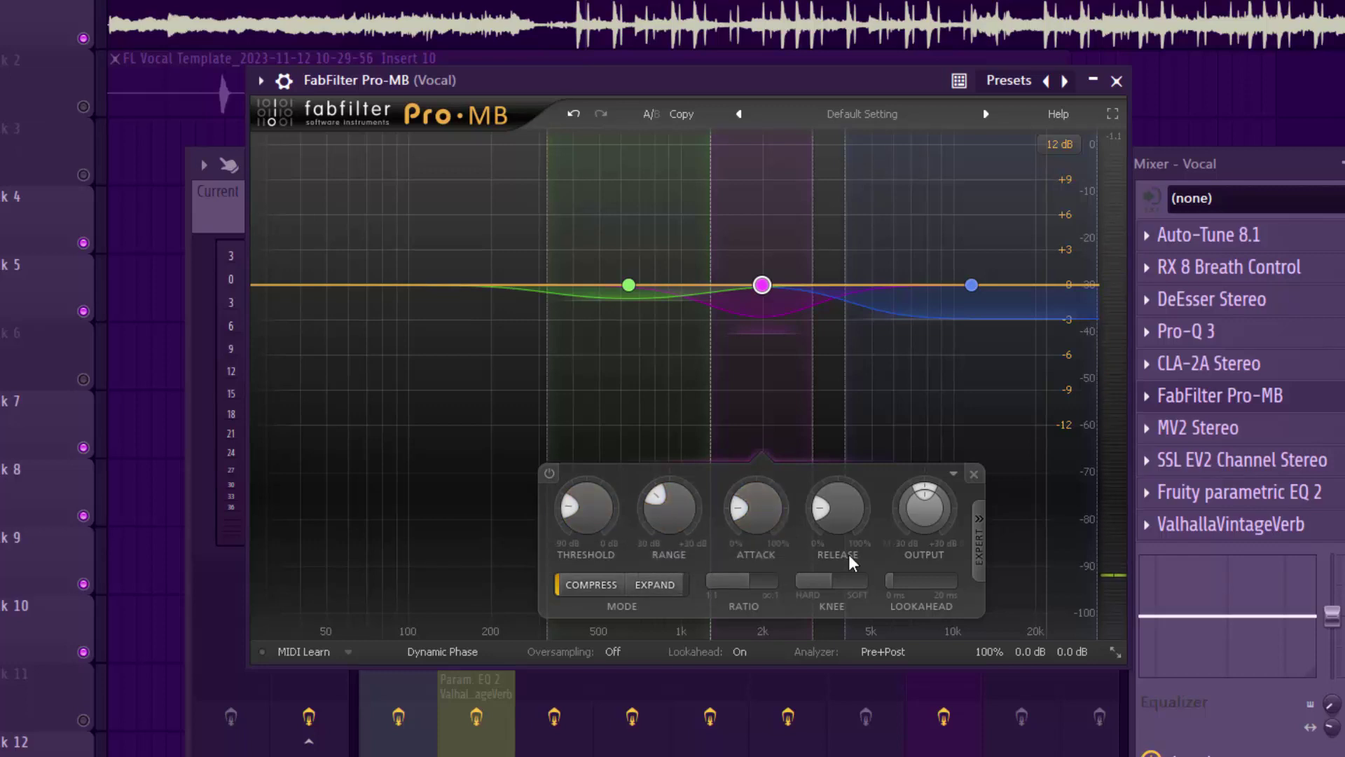
pyautogui.click(629, 286)
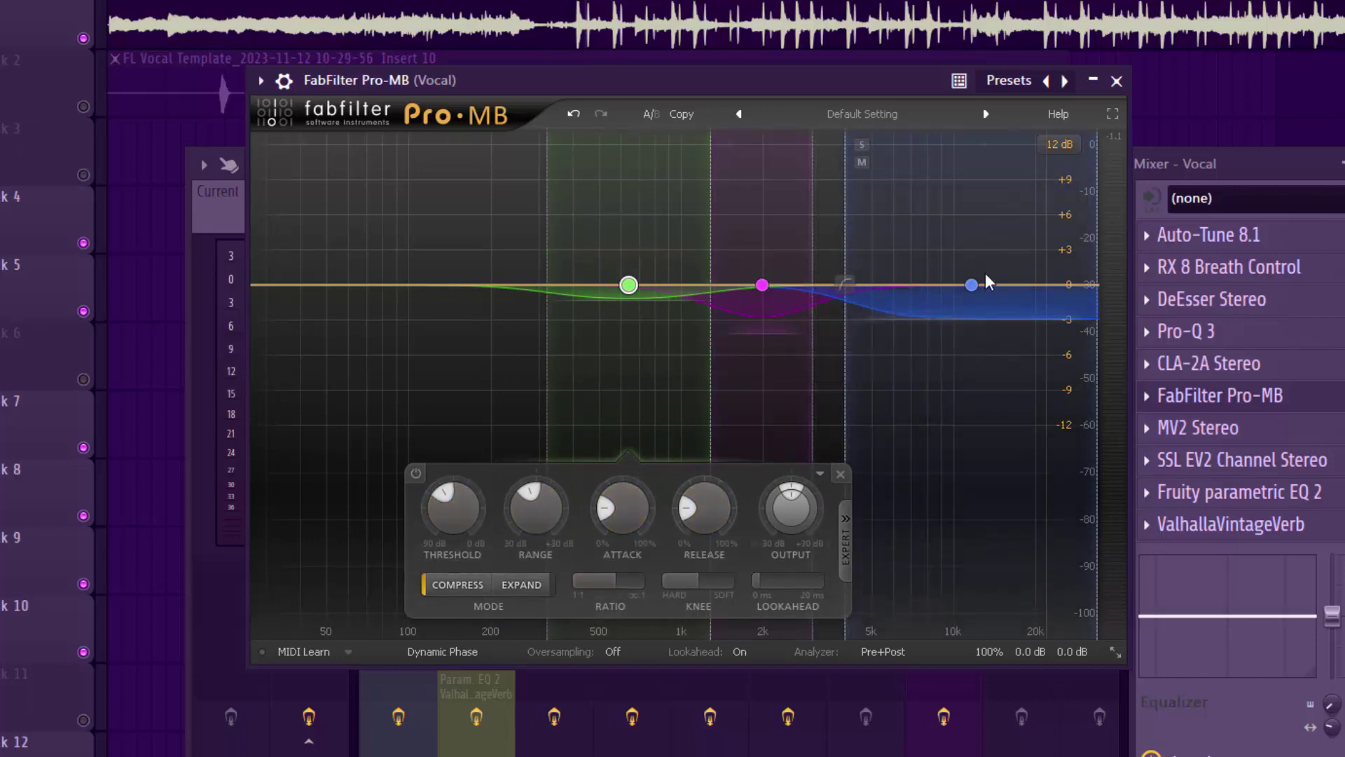
pyautogui.click(971, 287)
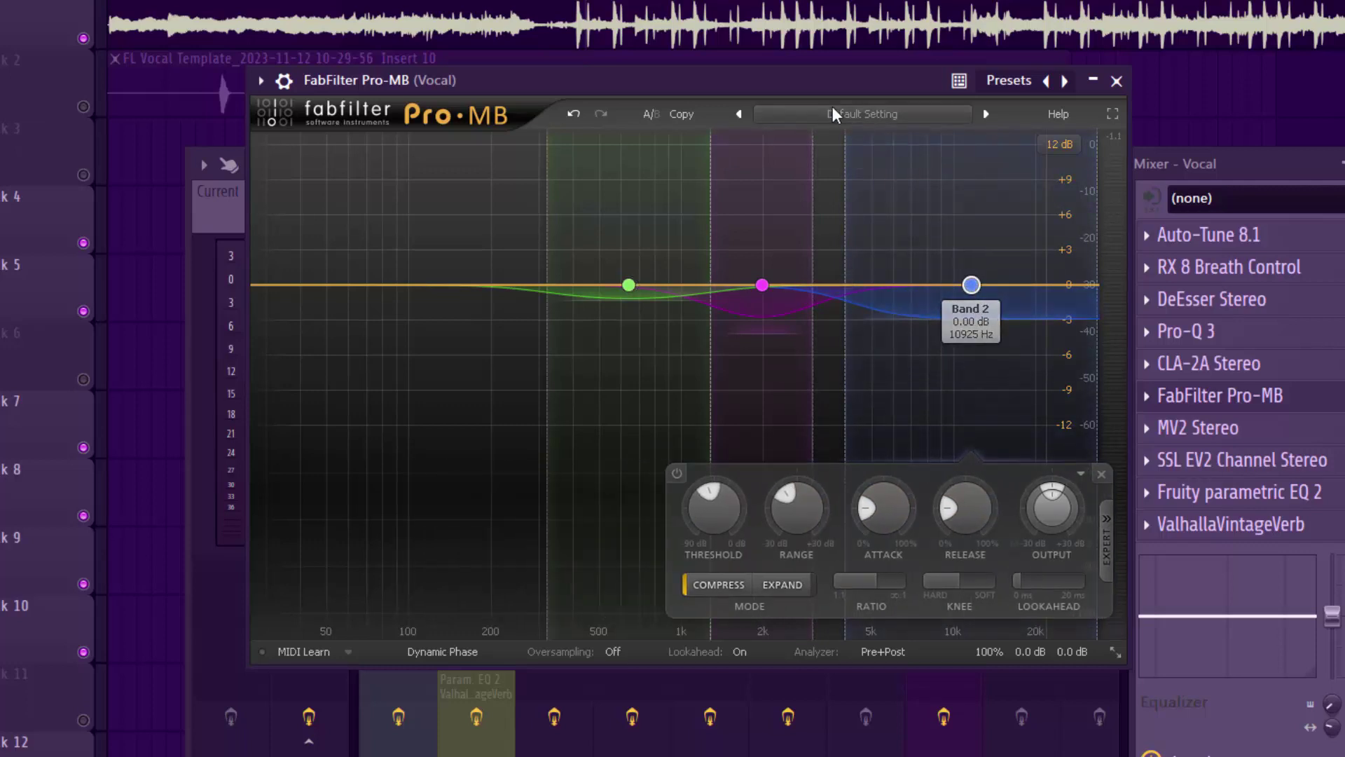
pyautogui.press('space')
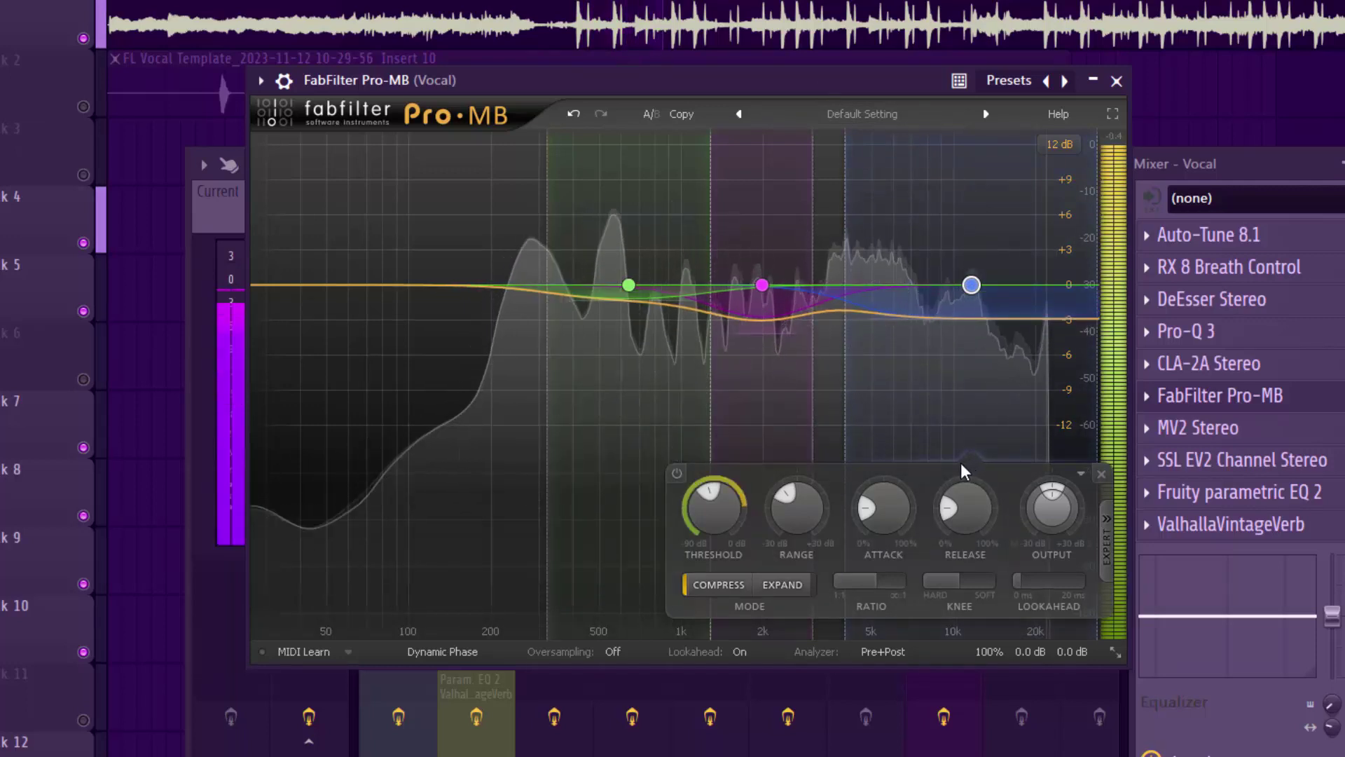
pyautogui.press('space')
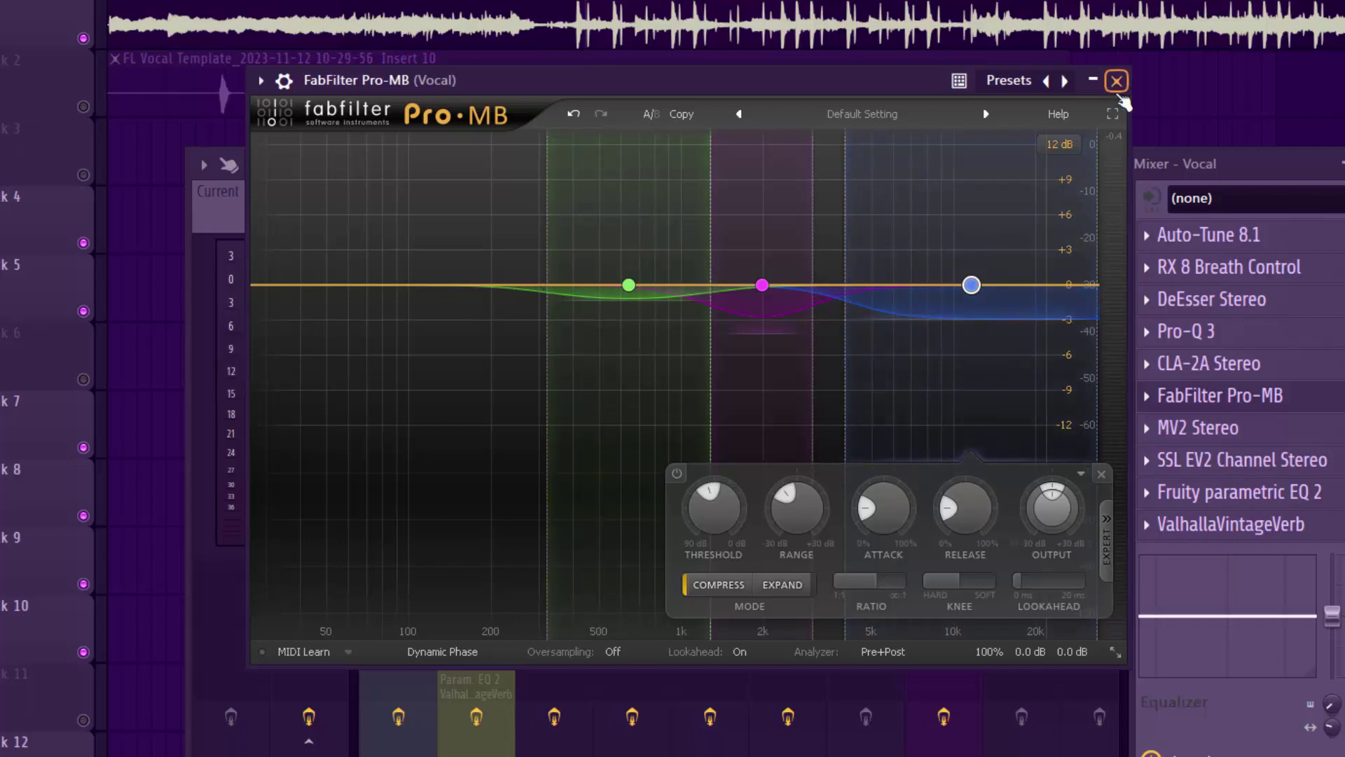
# Swap Pro-MB for MV2 Stereo (low 1.8, high -2.9), listen during playback, then close it.
pyautogui.click(1117, 81)
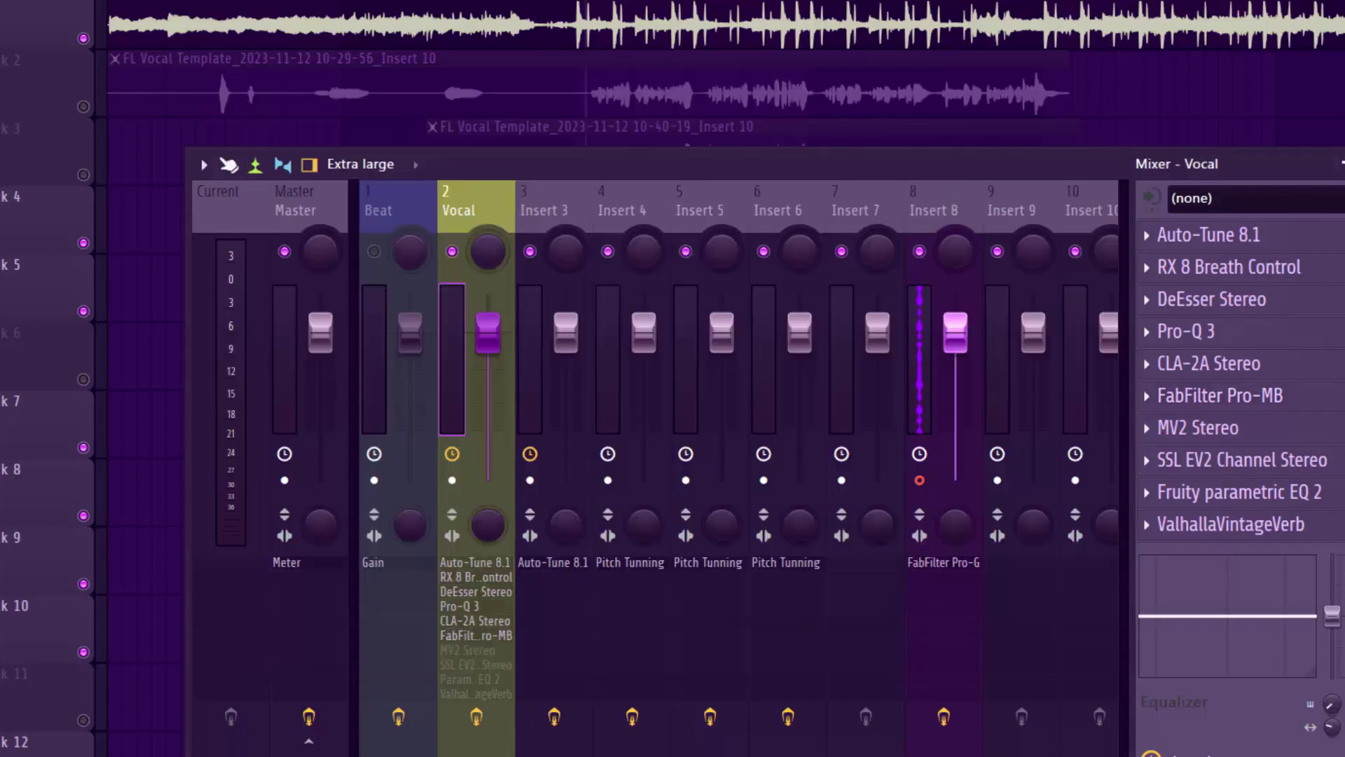
pyautogui.click(1191, 433)
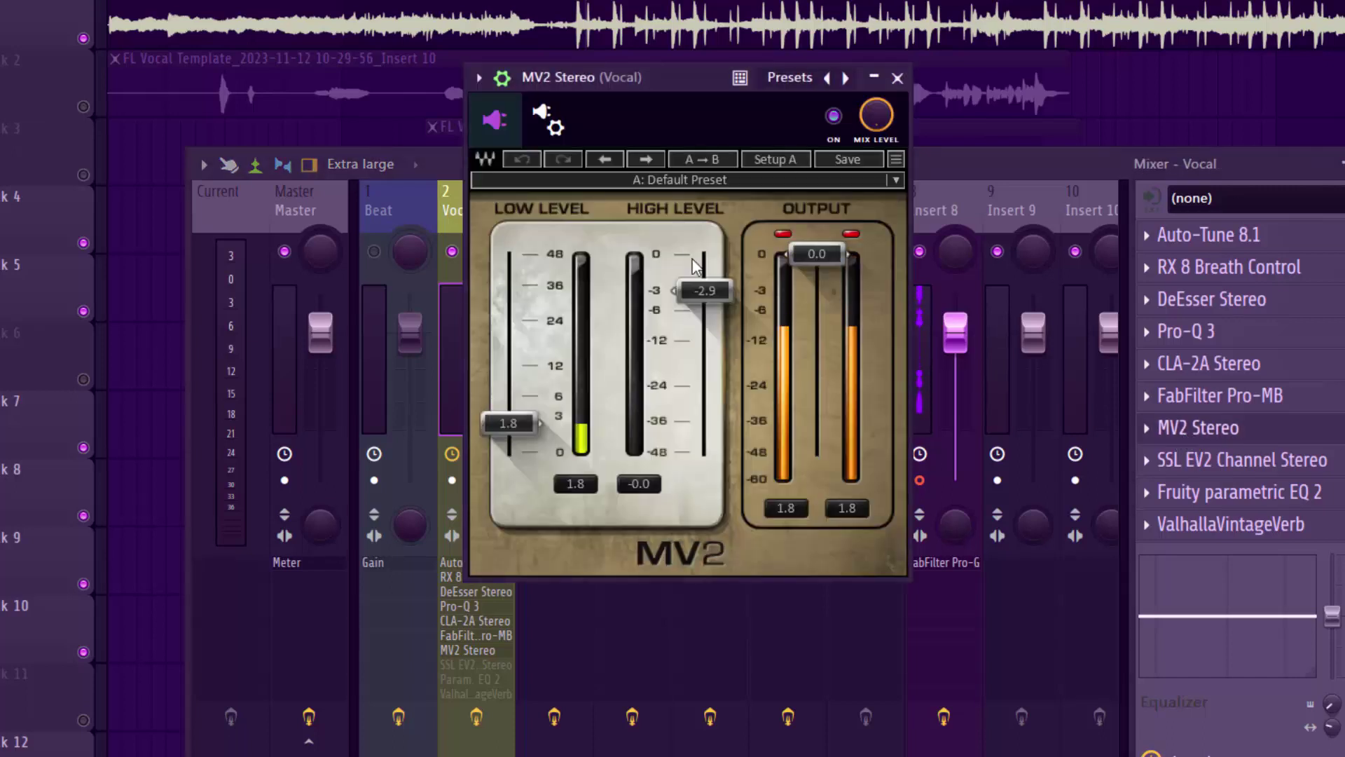
pyautogui.moveTo(658, 83); pyautogui.dragTo(664, 114)
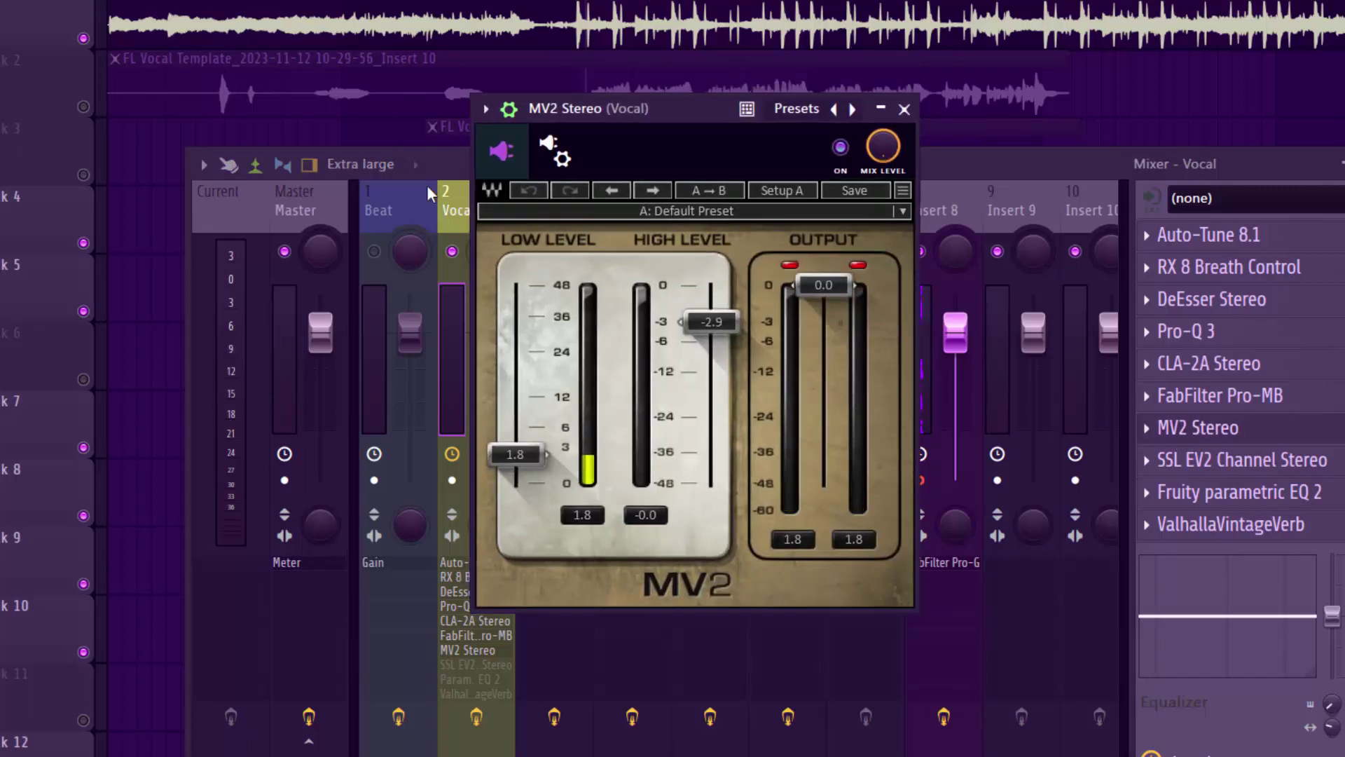
pyautogui.click(511, 112)
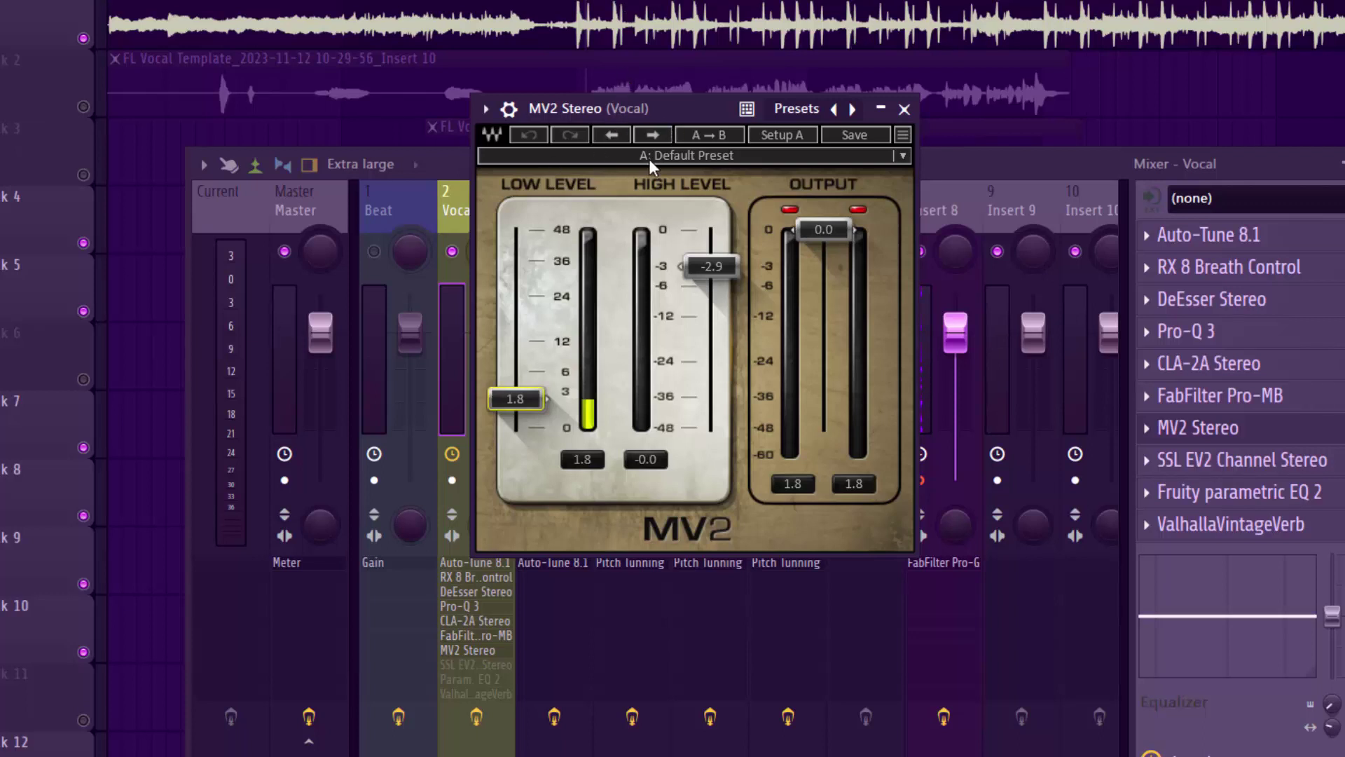
pyautogui.press('space')
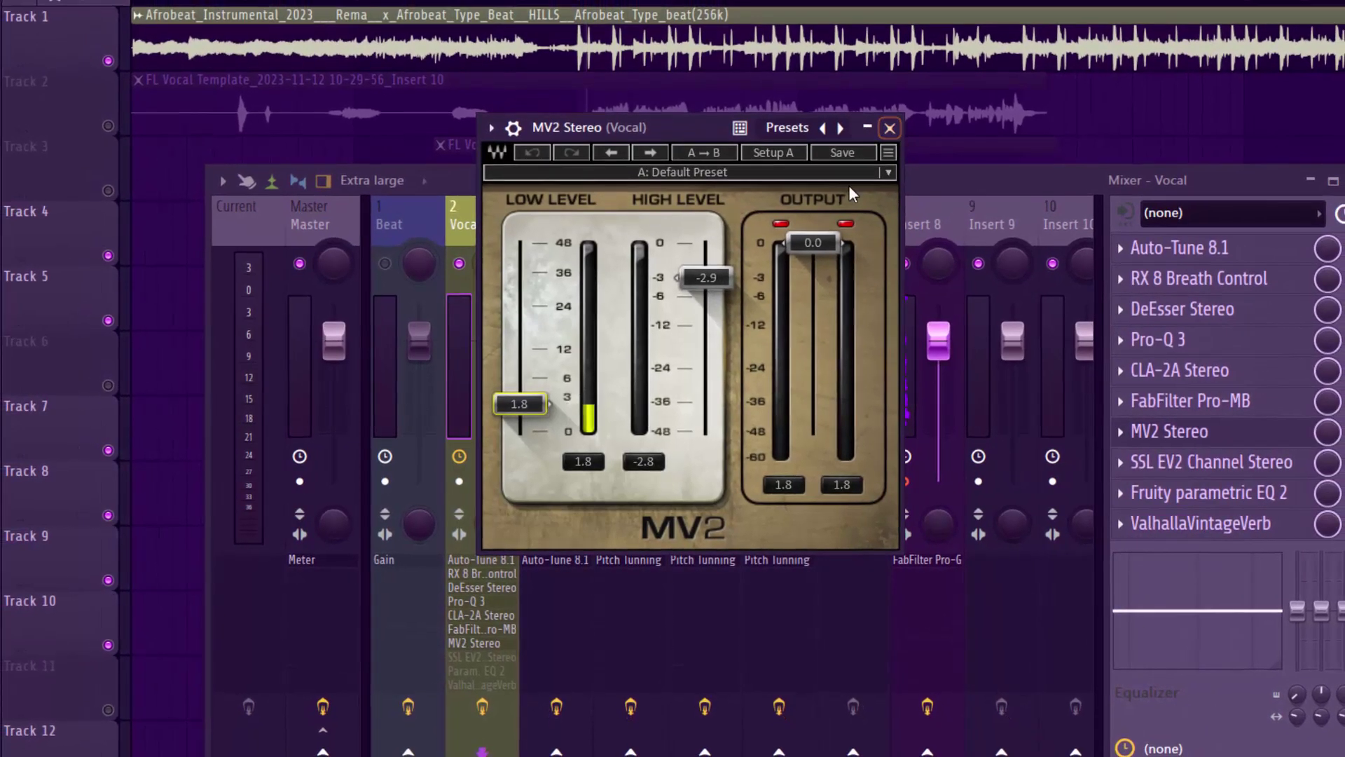
pyautogui.click(876, 149)
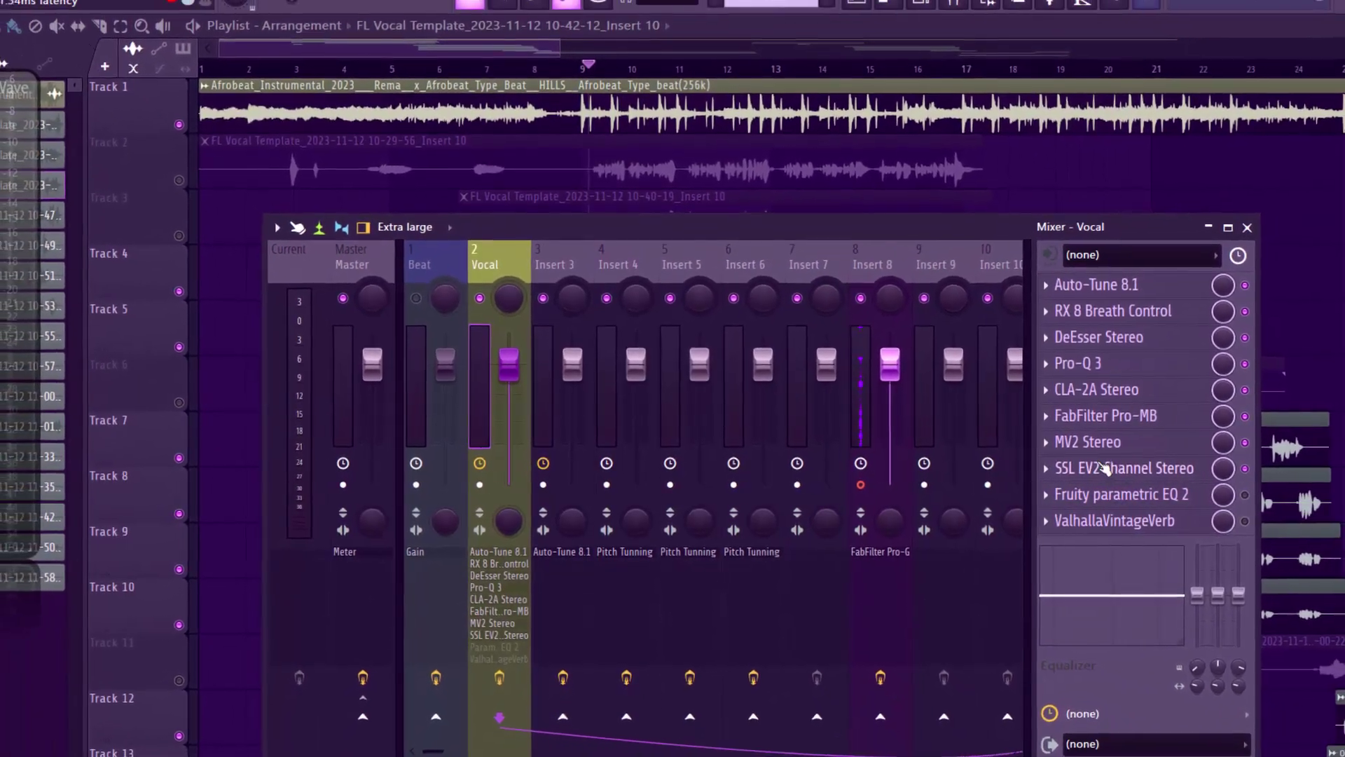
# Turn off ANALOG on SSL EV2 Channel Stereo, play back the vocal, then close the strip.
pyautogui.click(1142, 467)
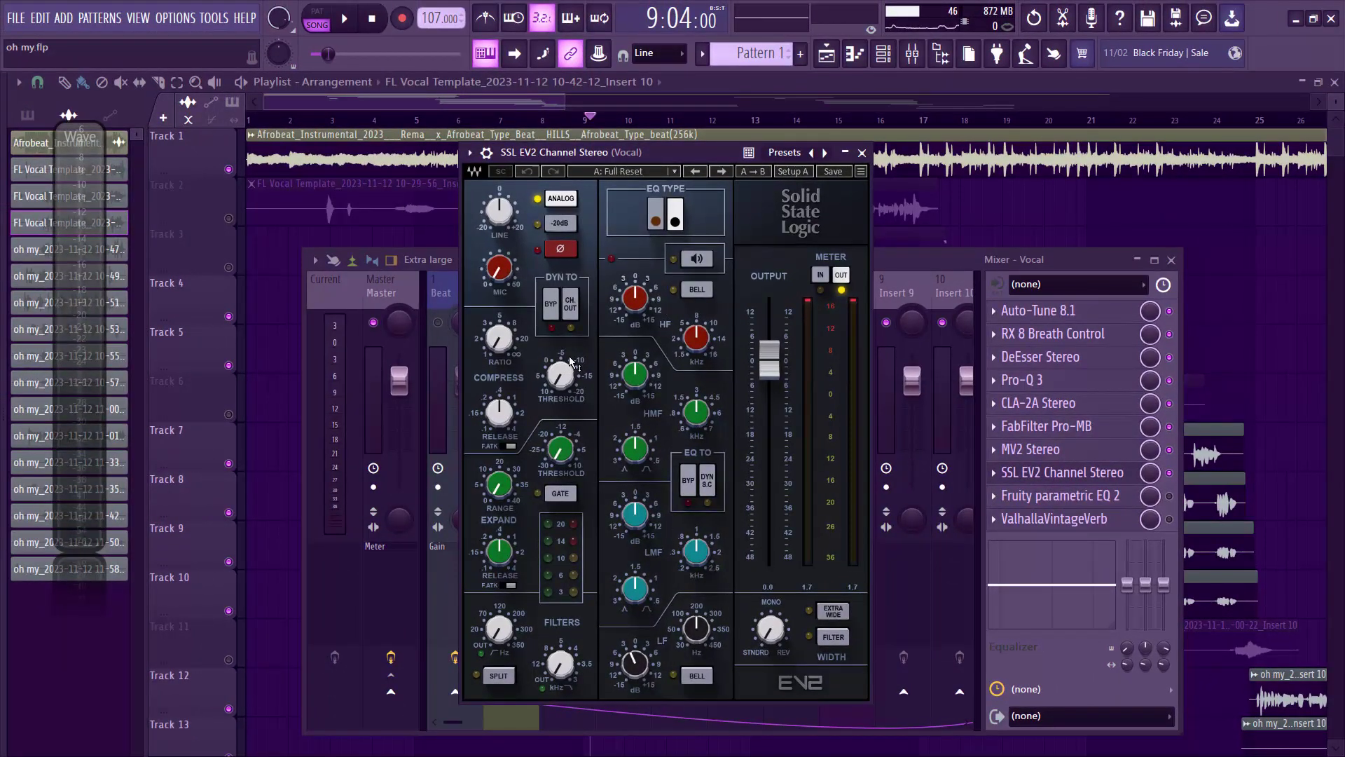
pyautogui.click(564, 199)
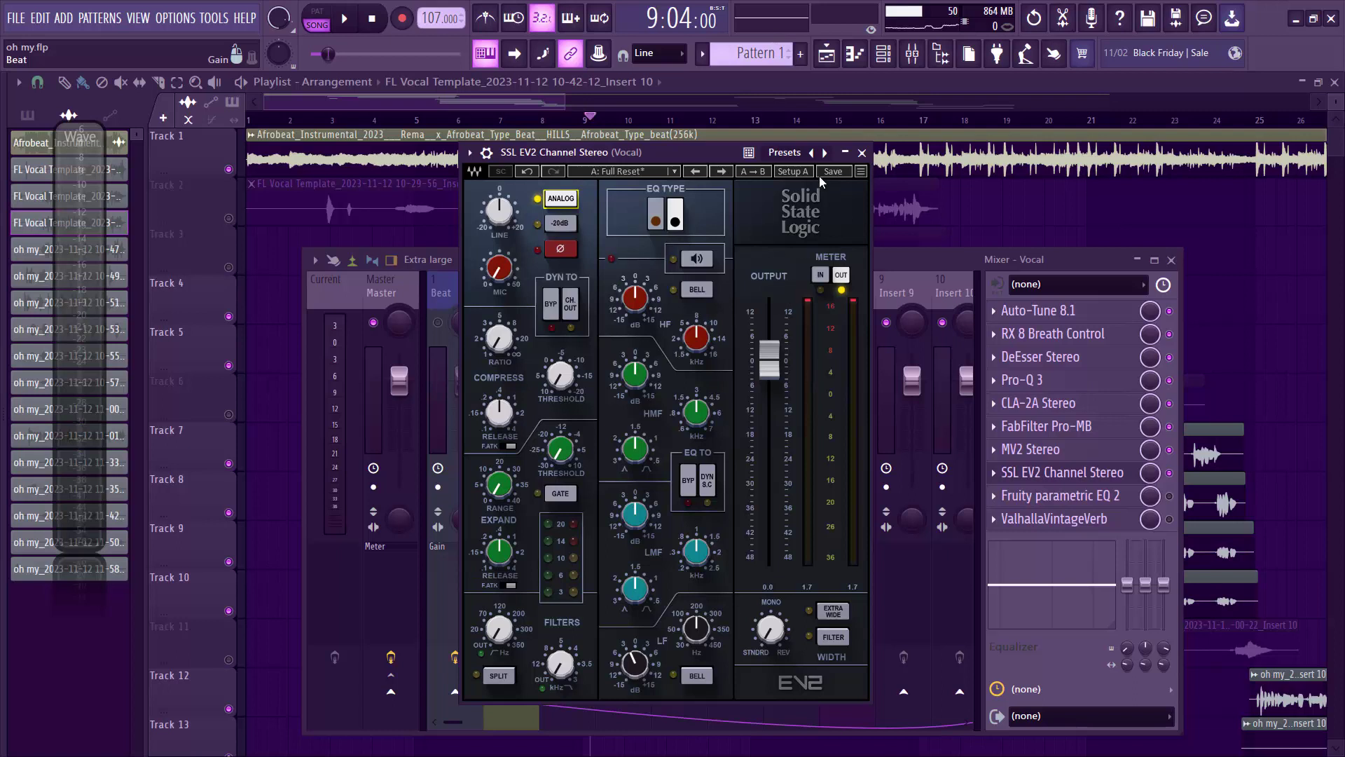
pyautogui.press('space')
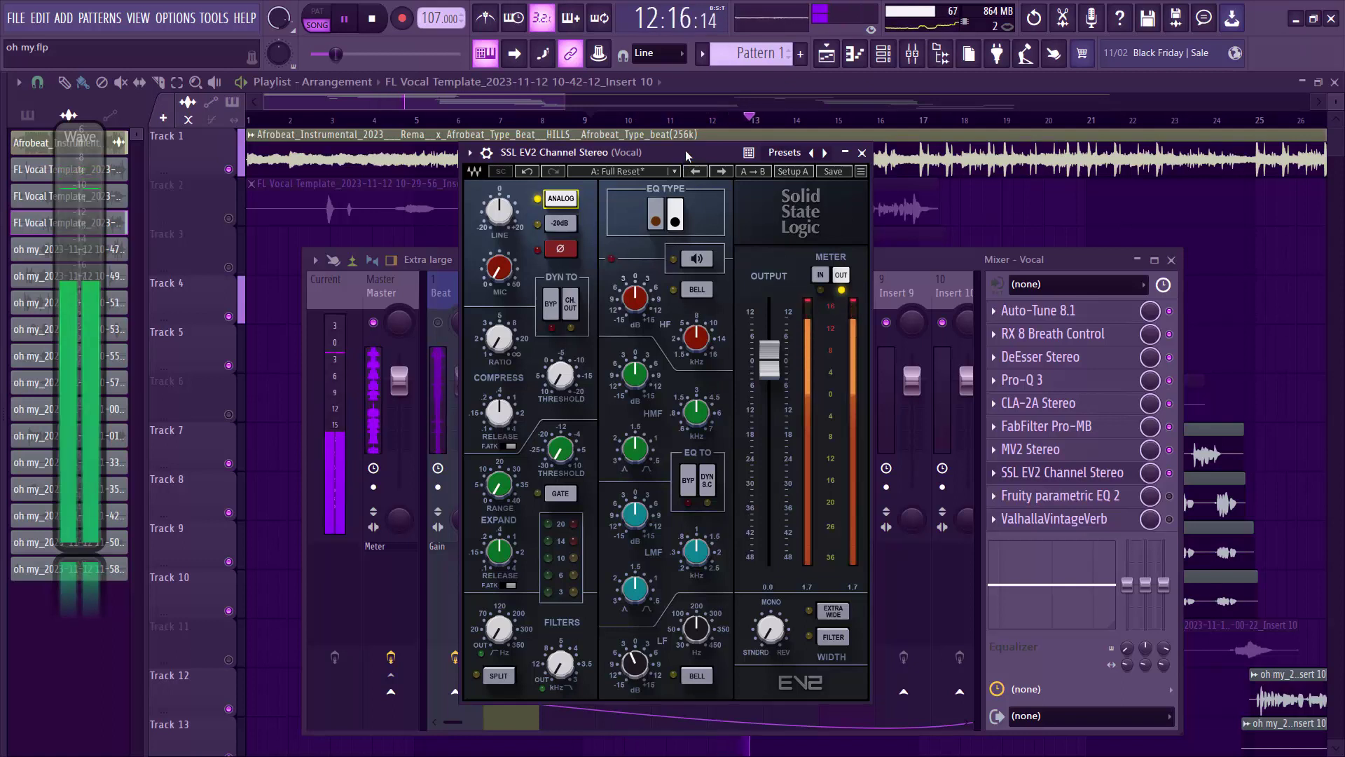
pyautogui.press('space')
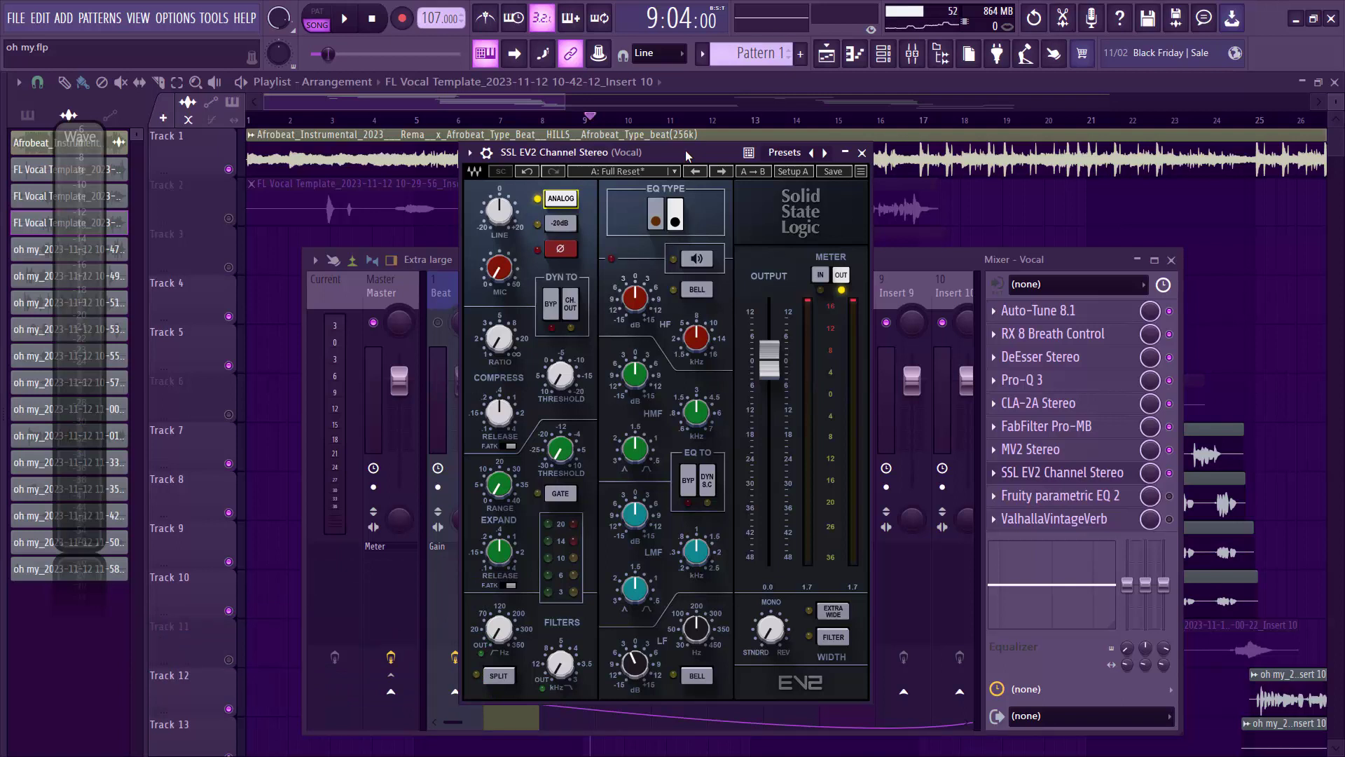
pyautogui.click(862, 152)
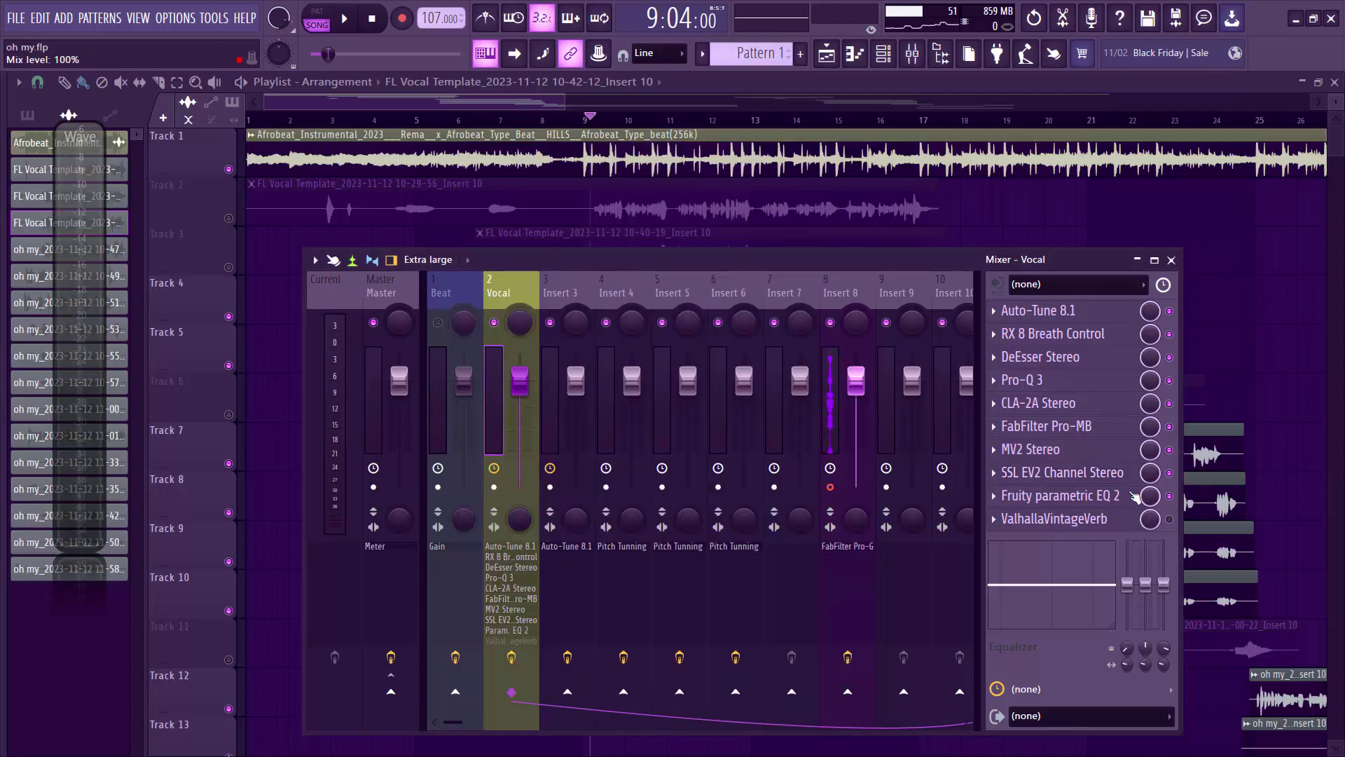
pyautogui.click(1133, 495)
pyautogui.moveTo(691, 166); pyautogui.dragTo(707, 249)
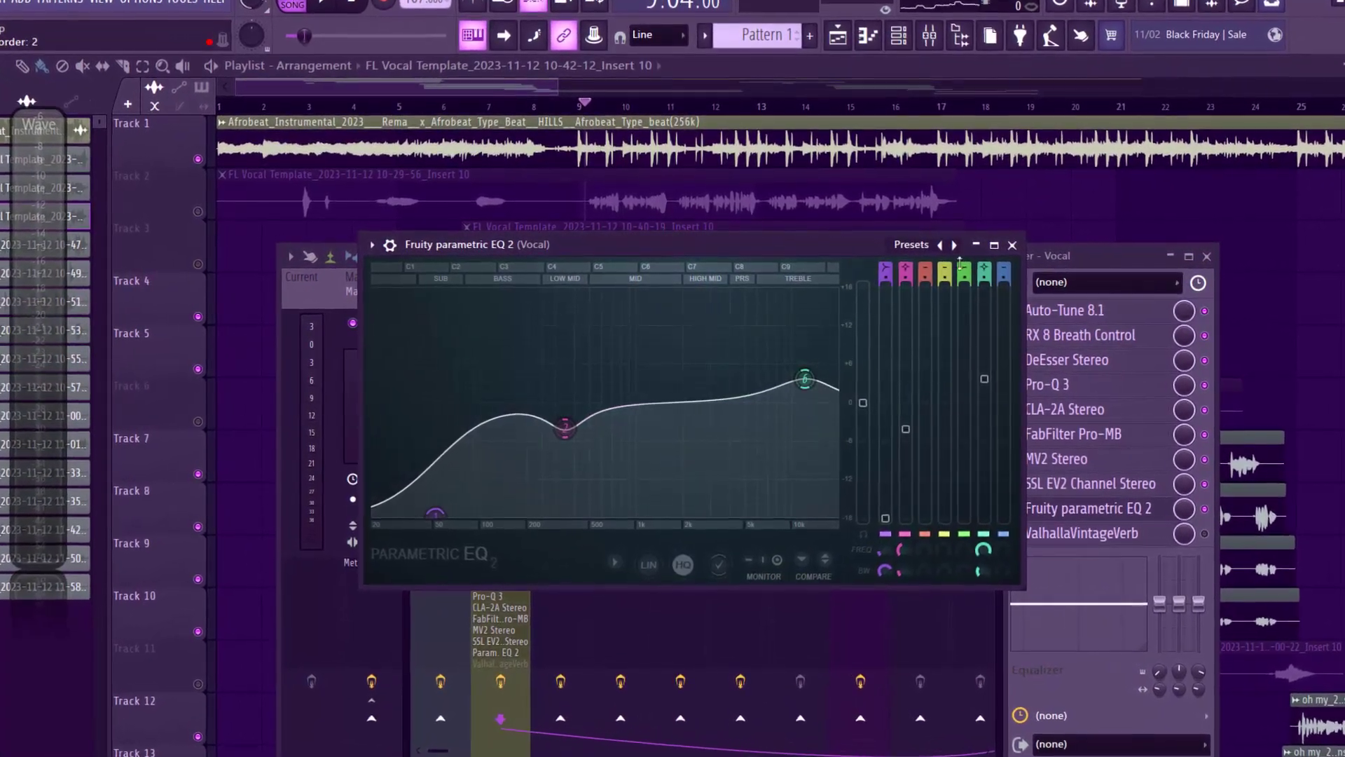
pyautogui.click(911, 245)
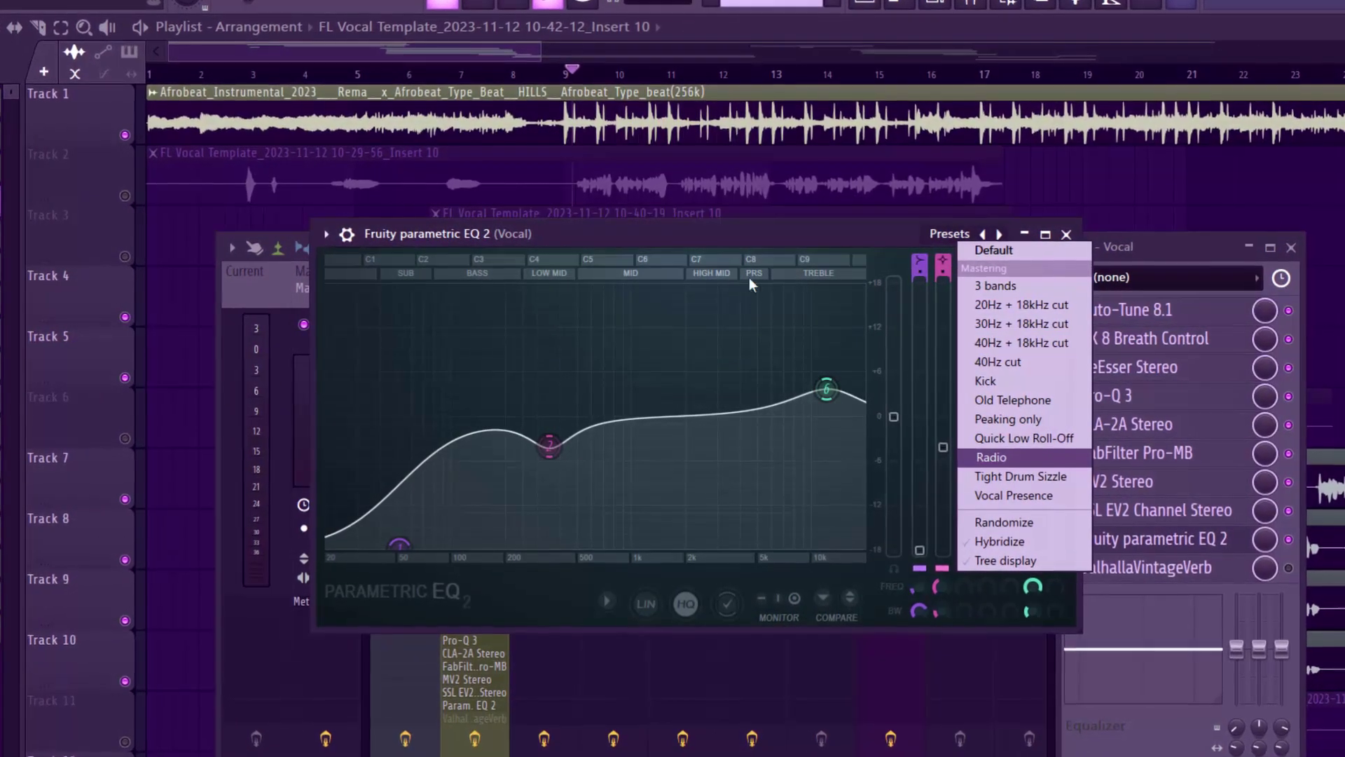
pyautogui.click(583, 464)
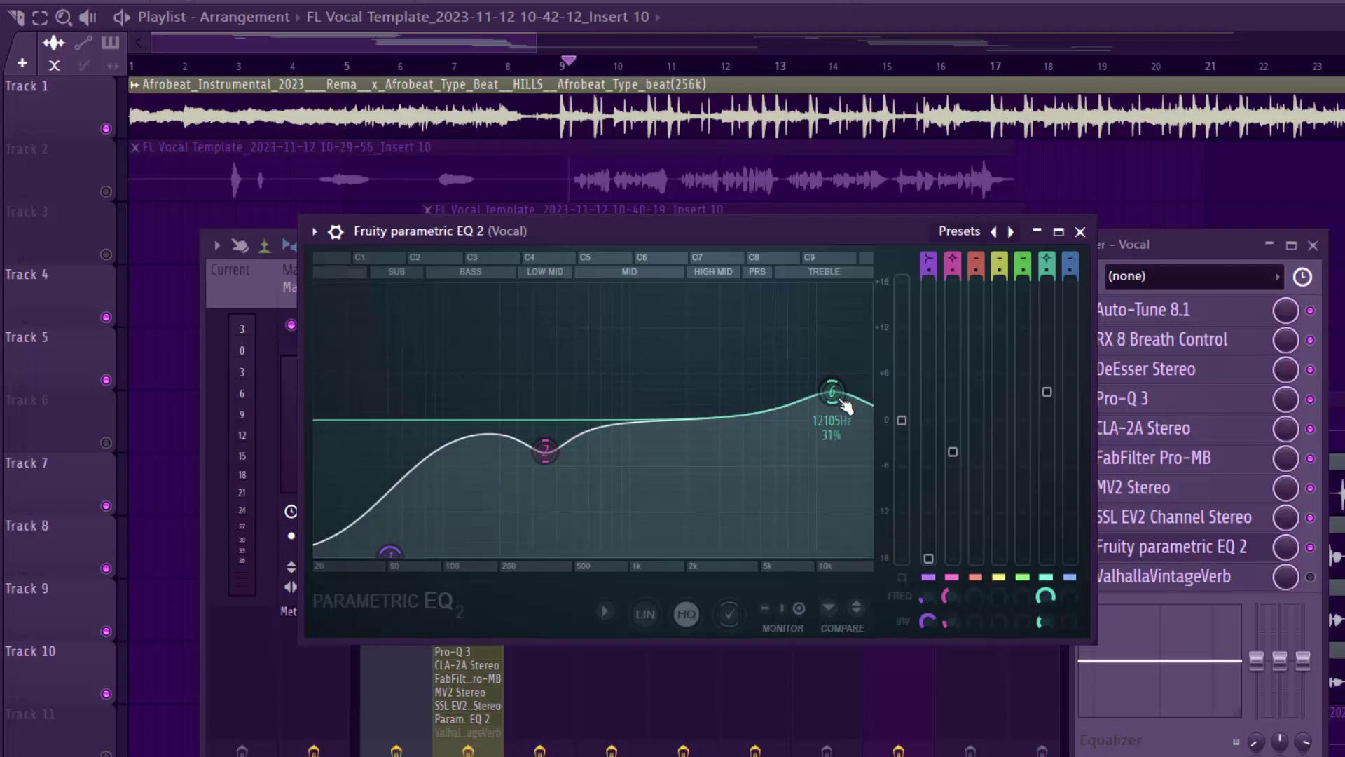
pyautogui.press('space')
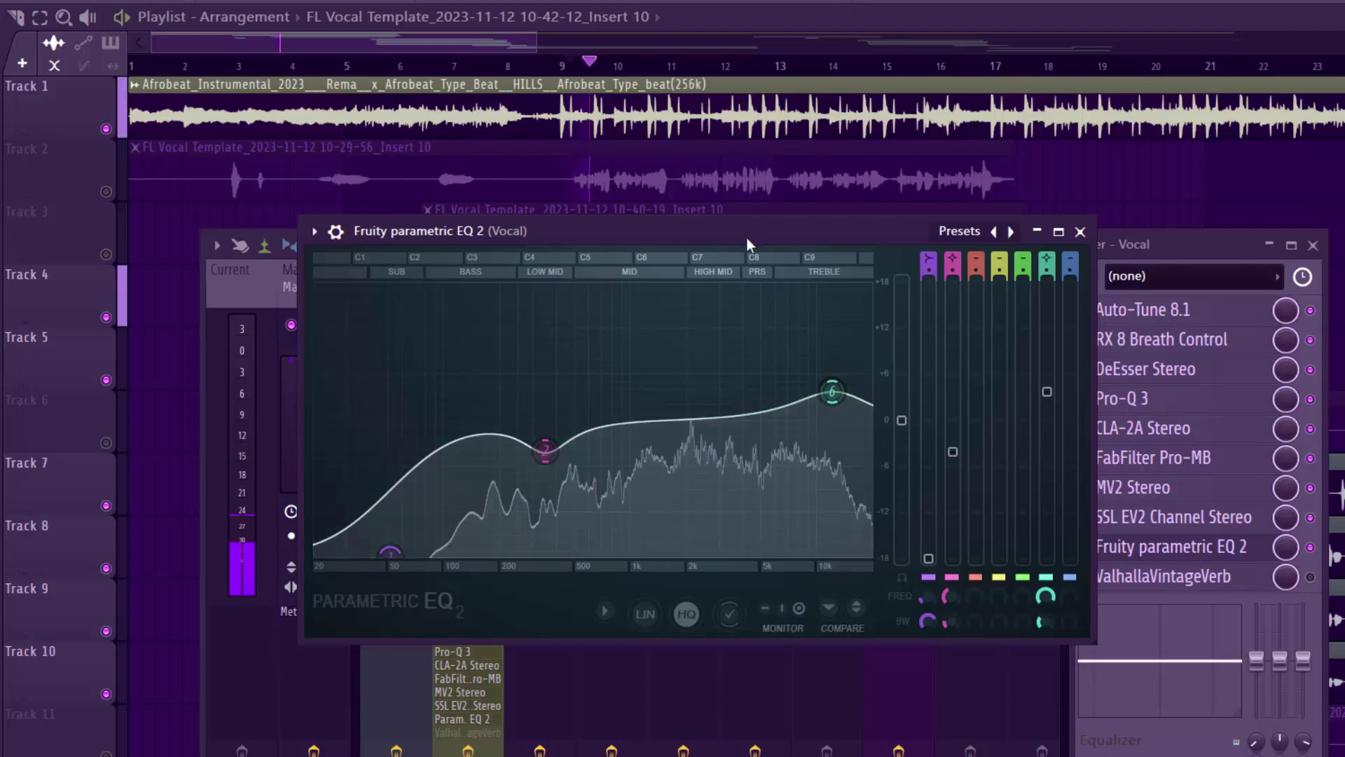
pyautogui.click(336, 232)
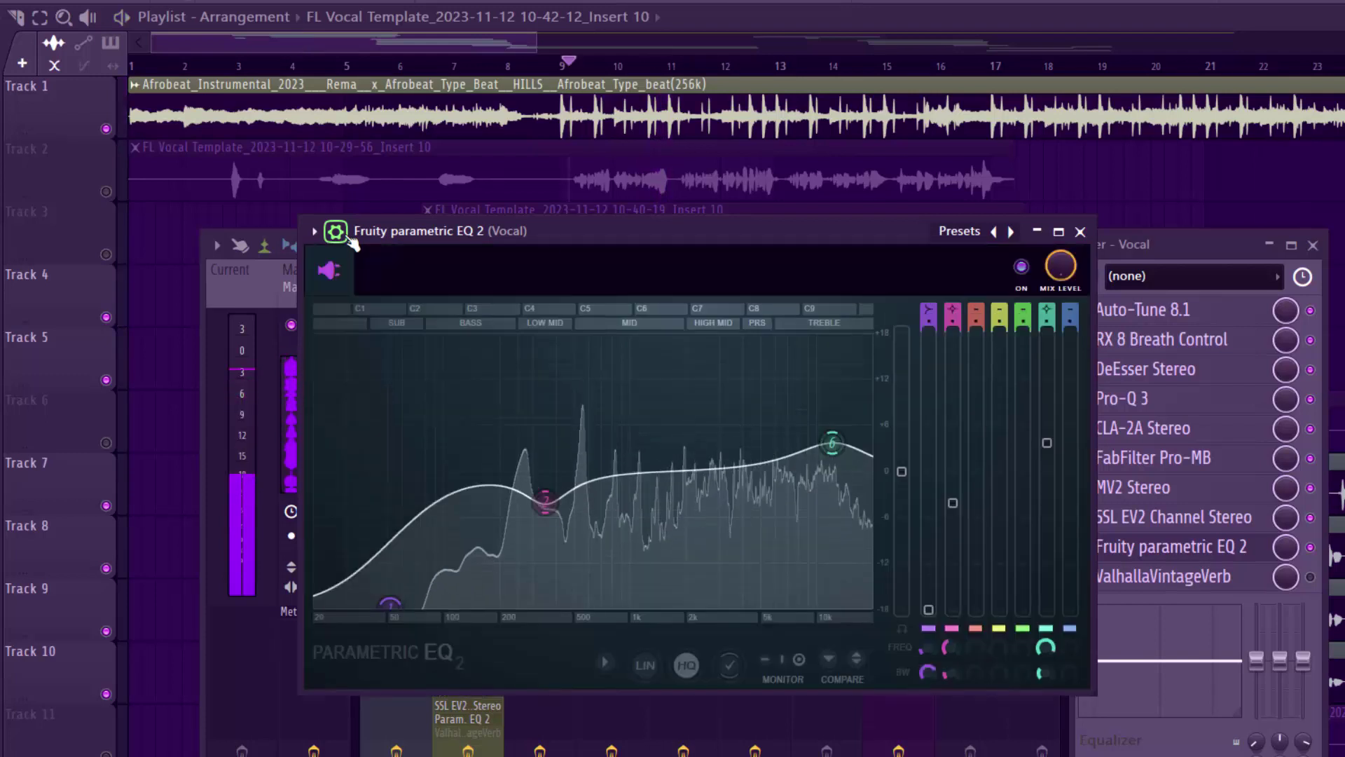
pyautogui.click(1022, 268)
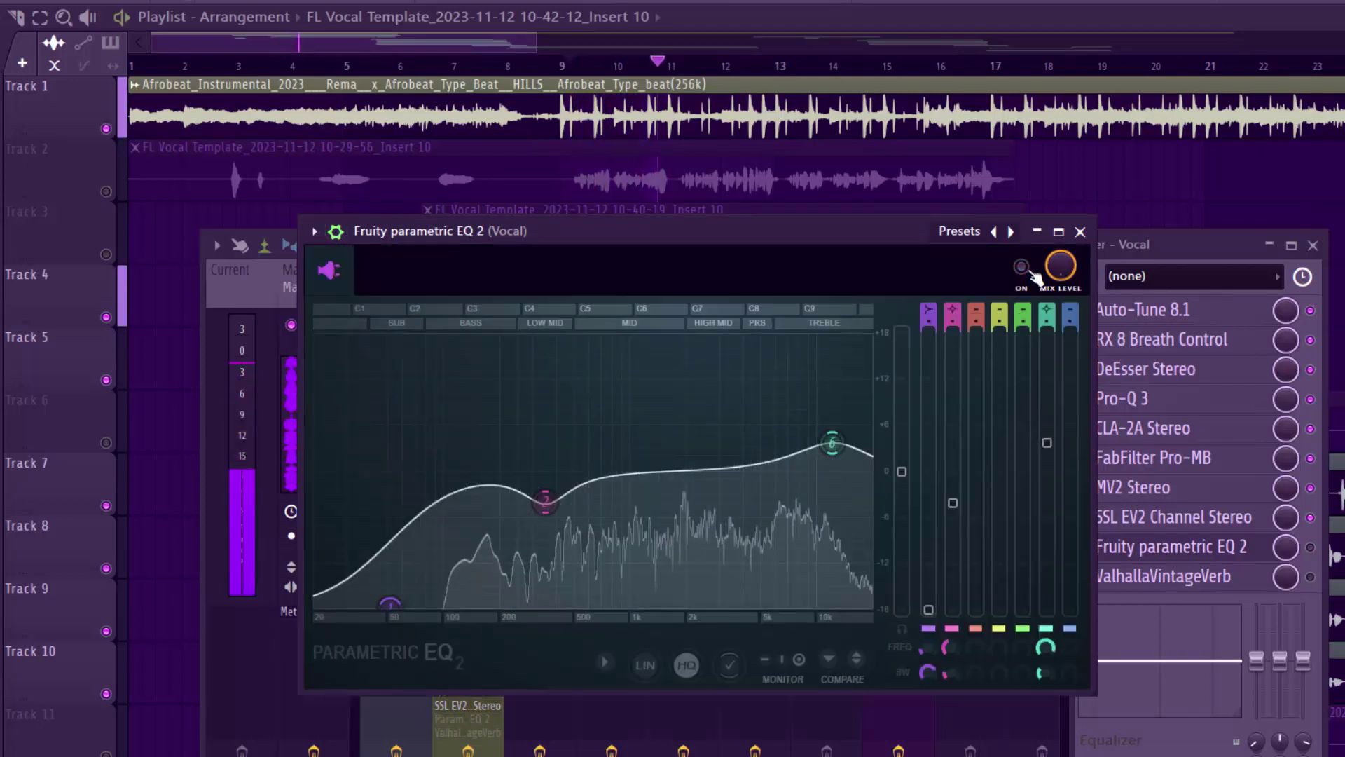
pyautogui.press('space')
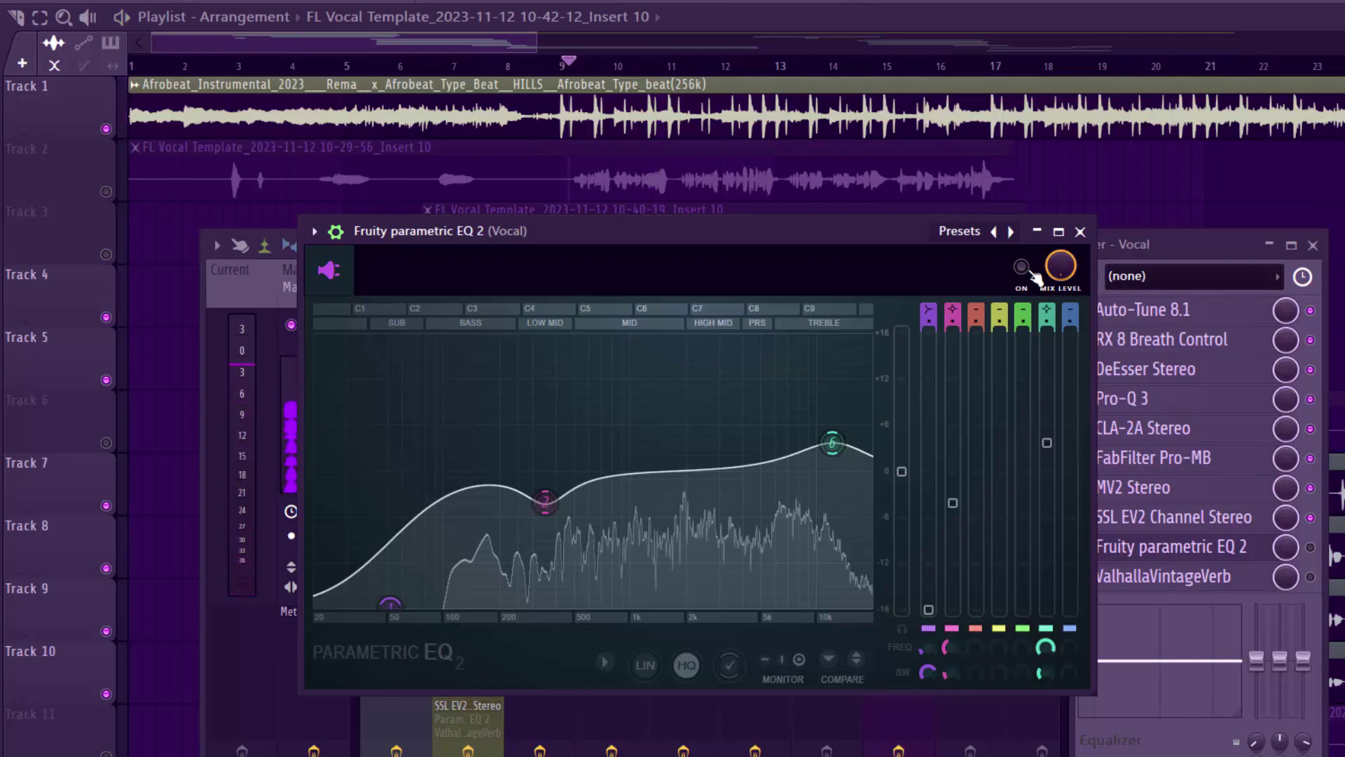
pyautogui.click(1022, 267)
pyautogui.press('space')
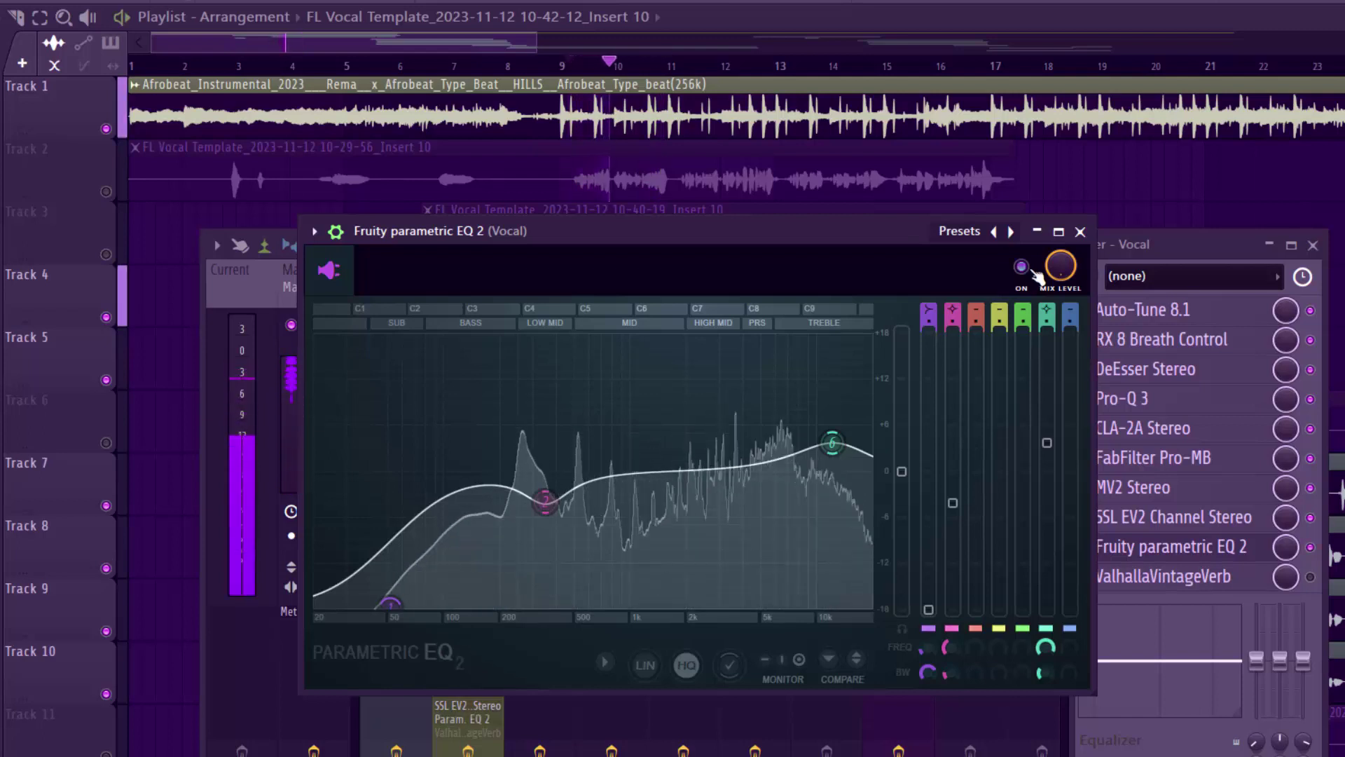
pyautogui.press('space')
pyautogui.press('space')
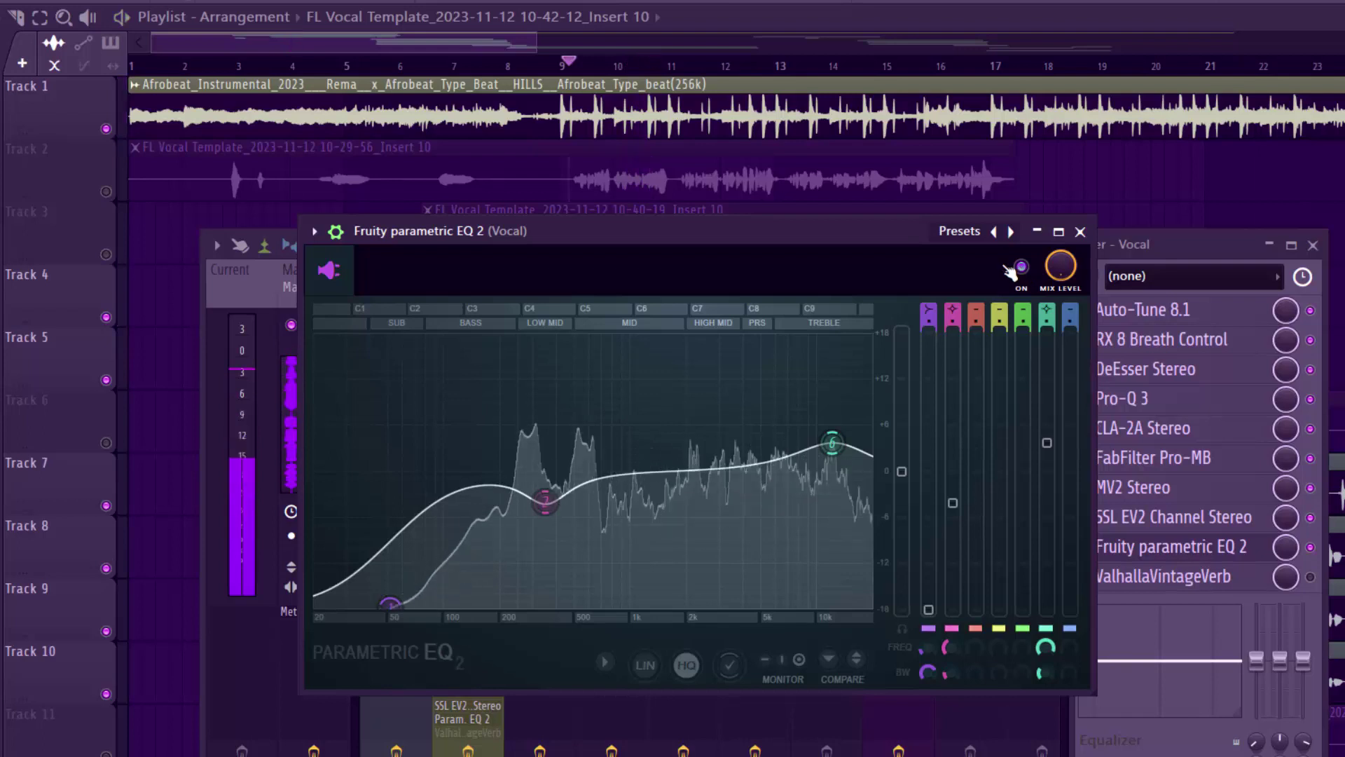
pyautogui.press('space')
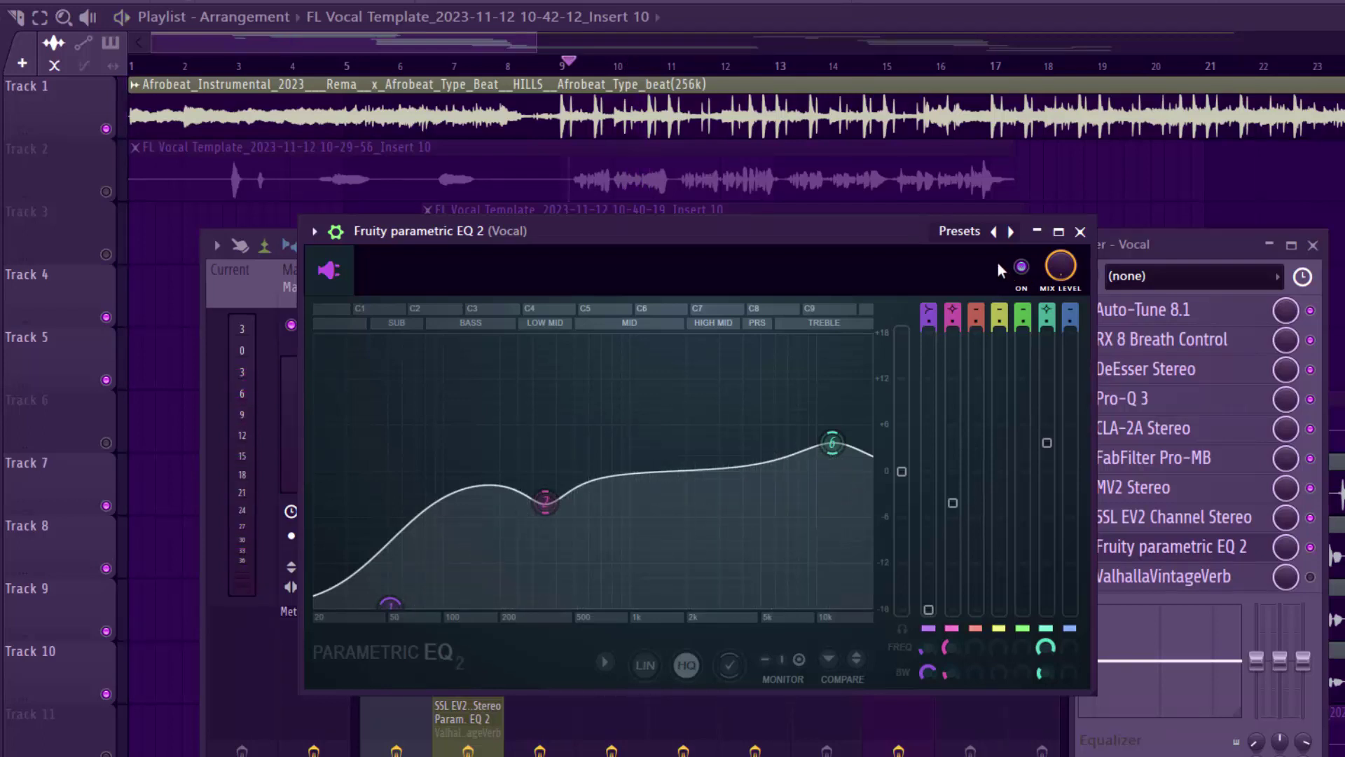
pyautogui.click(337, 232)
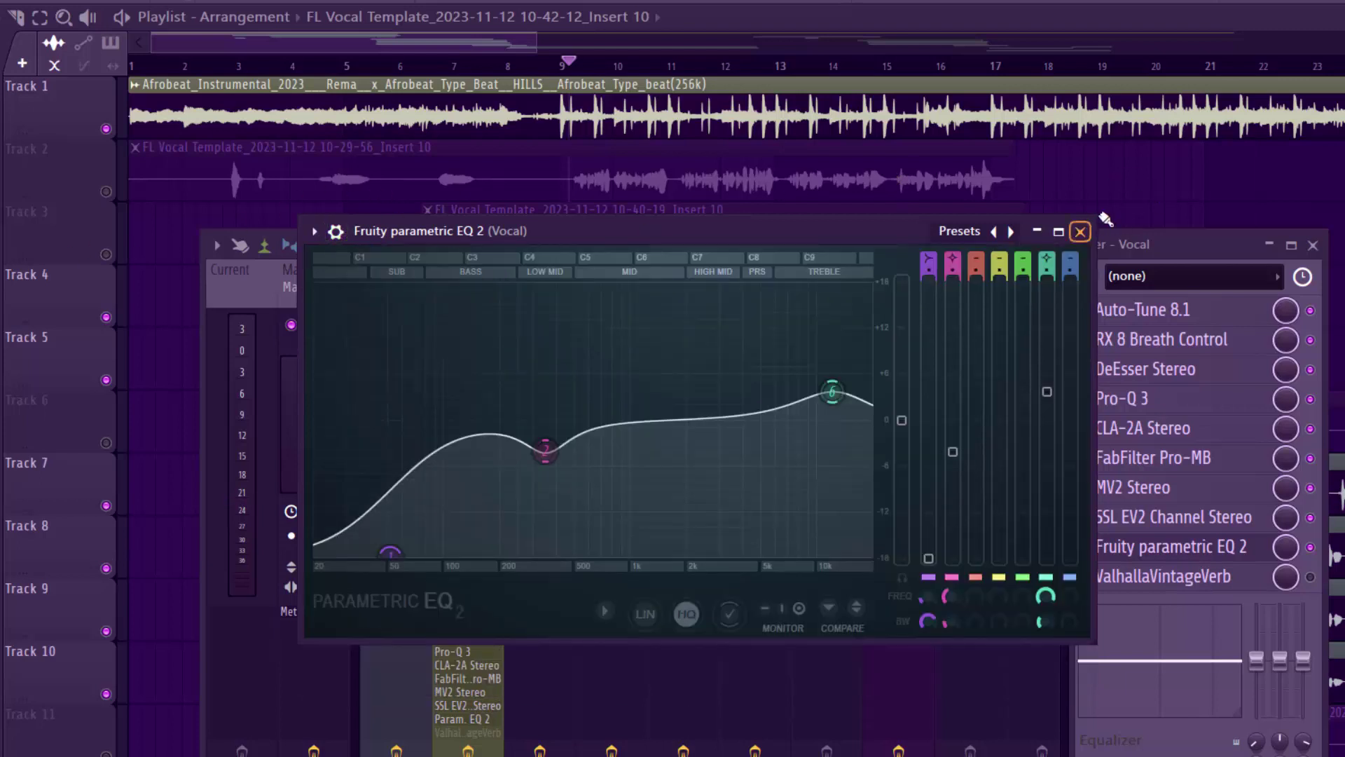
pyautogui.click(1080, 231)
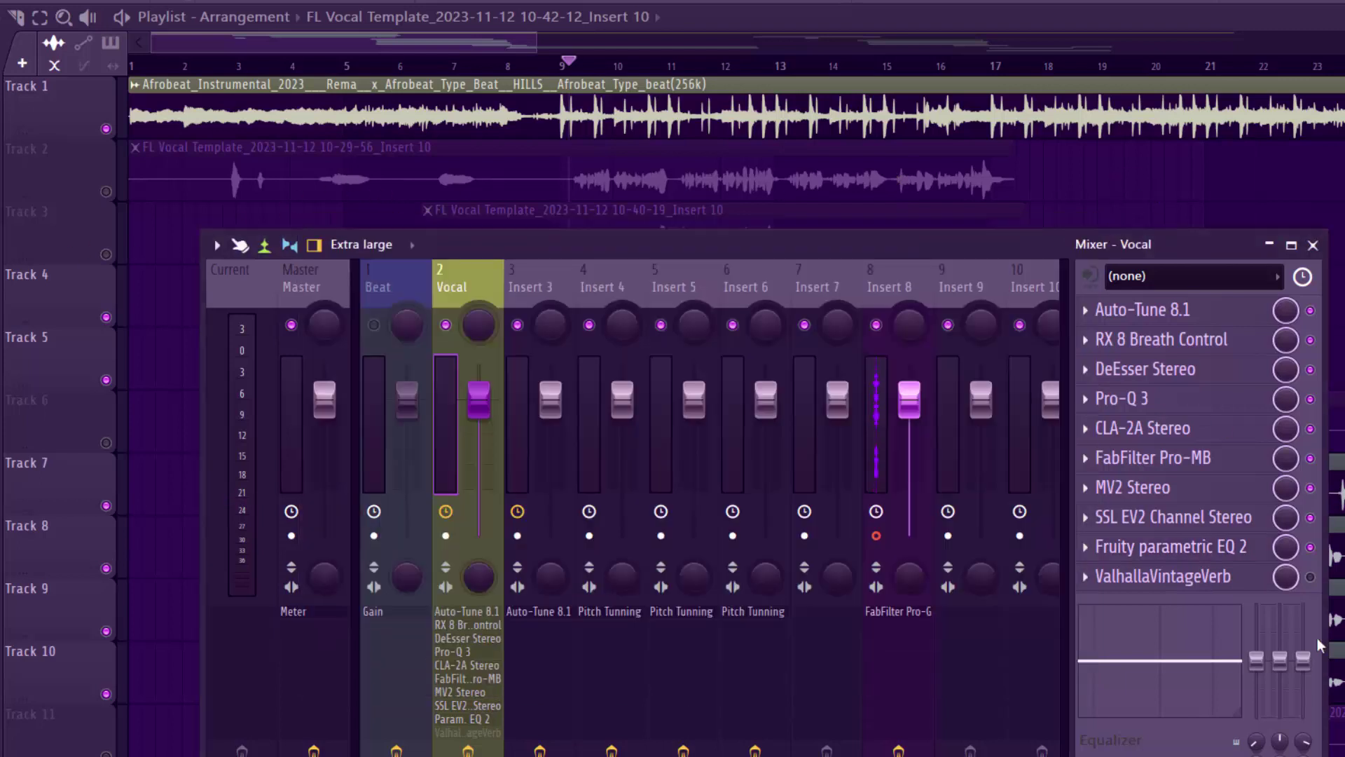
# Open the Vocal's ValhallaVintageVerb, keep the Smooth Room mode, and set its mix to 10.0 %.
pyautogui.click(1184, 581)
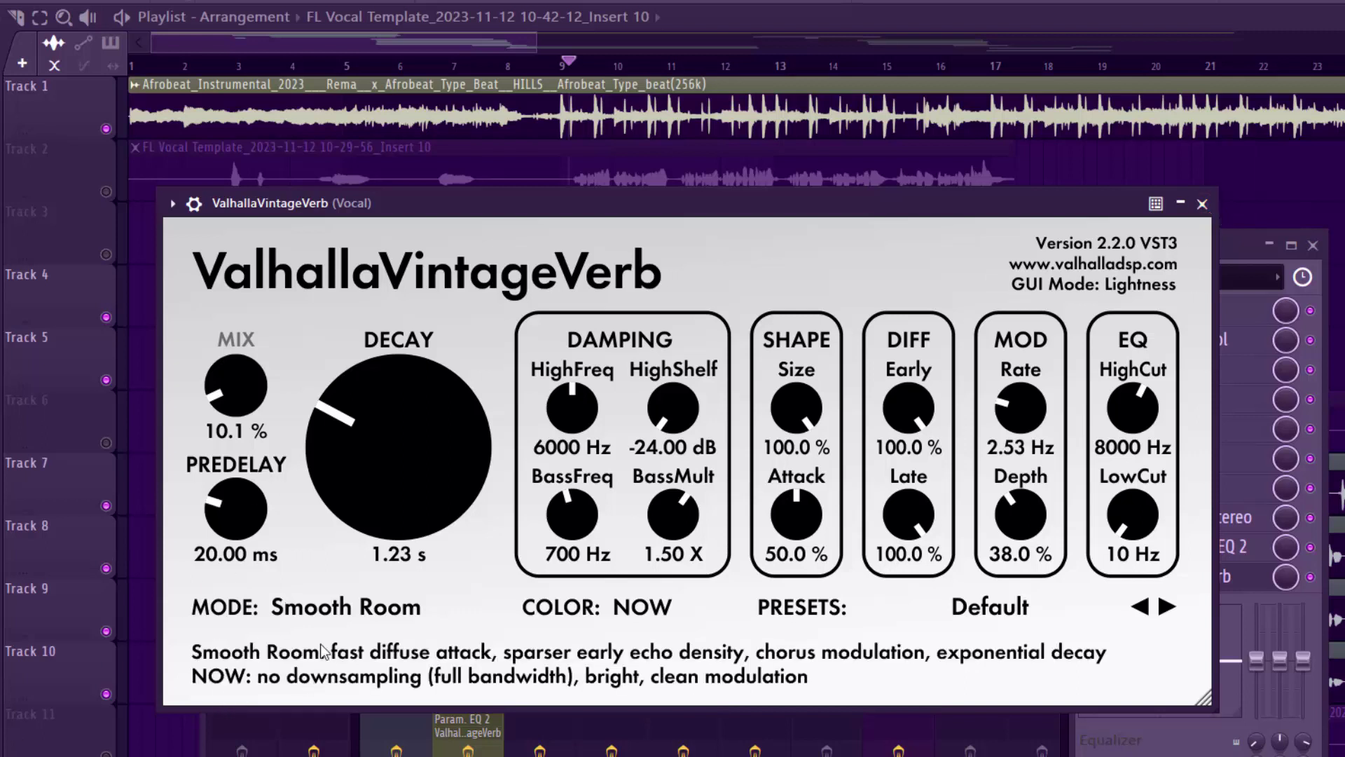
pyautogui.click(322, 611)
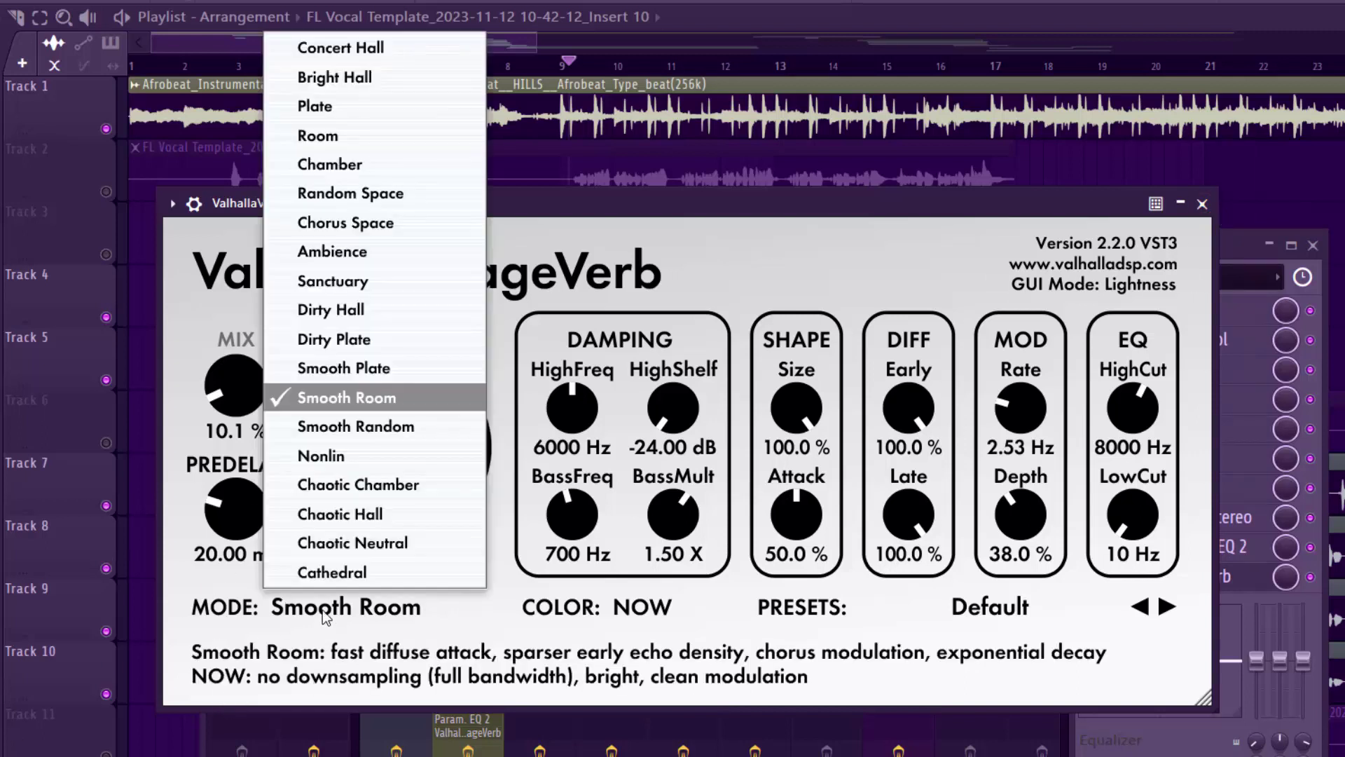
pyautogui.click(395, 407)
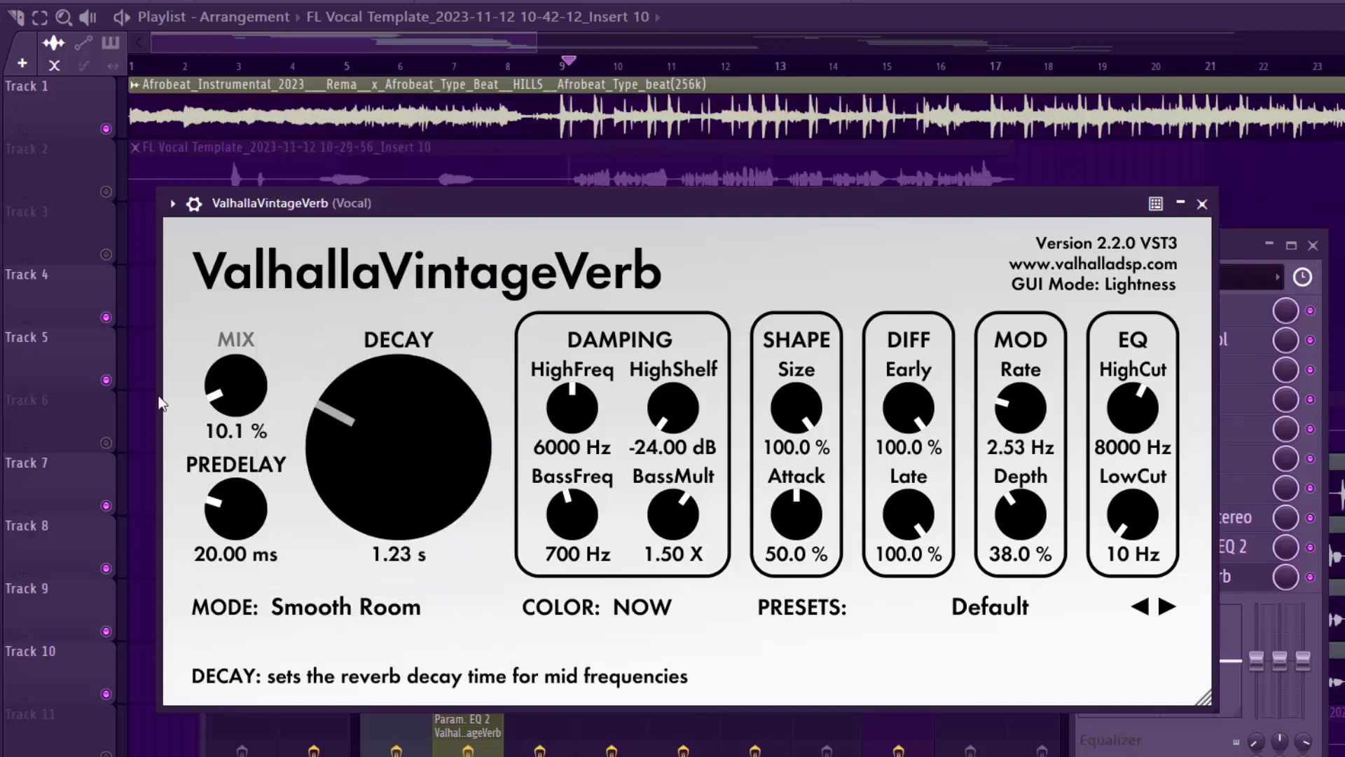
pyautogui.doubleClick(229, 435)
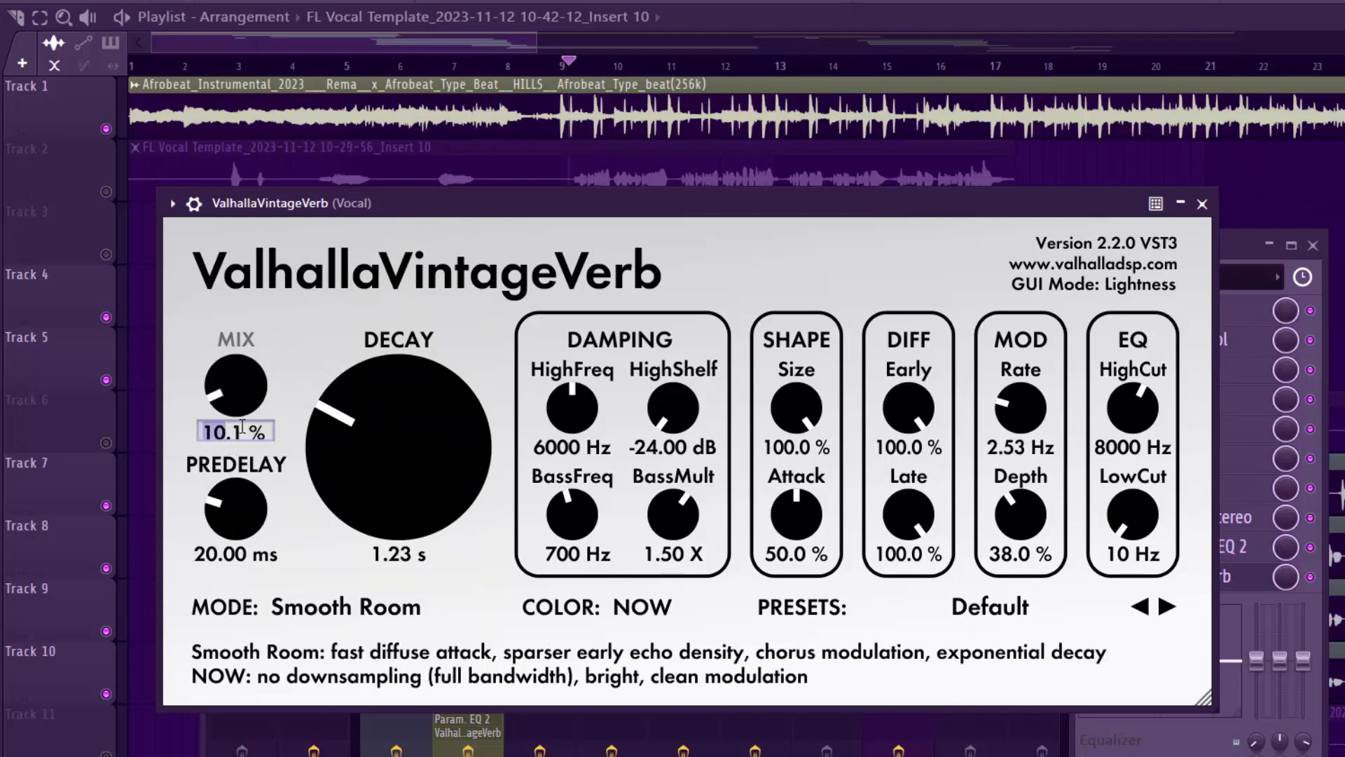
pyautogui.write('1')
pyautogui.press('Return')
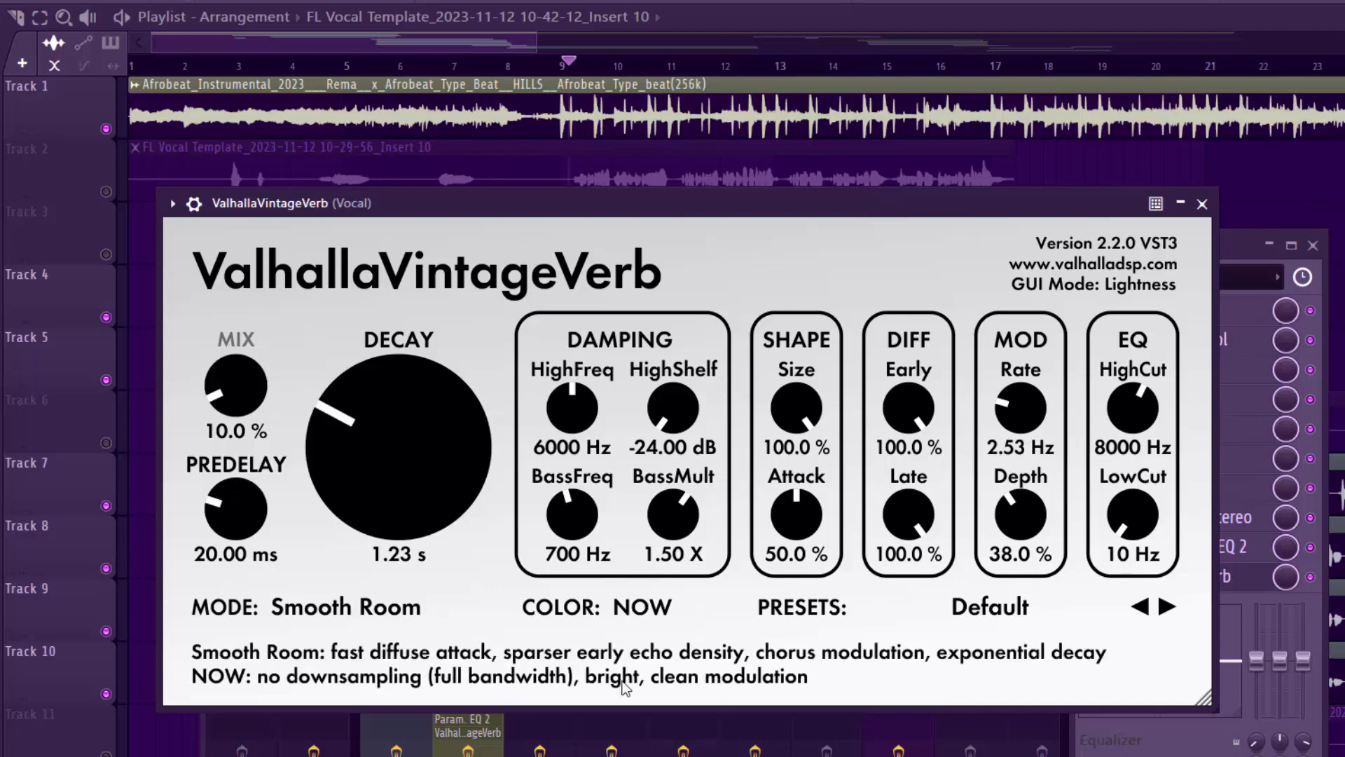
# Keep the reverb colour on NOW and close the plugin window.
pyautogui.click(624, 611)
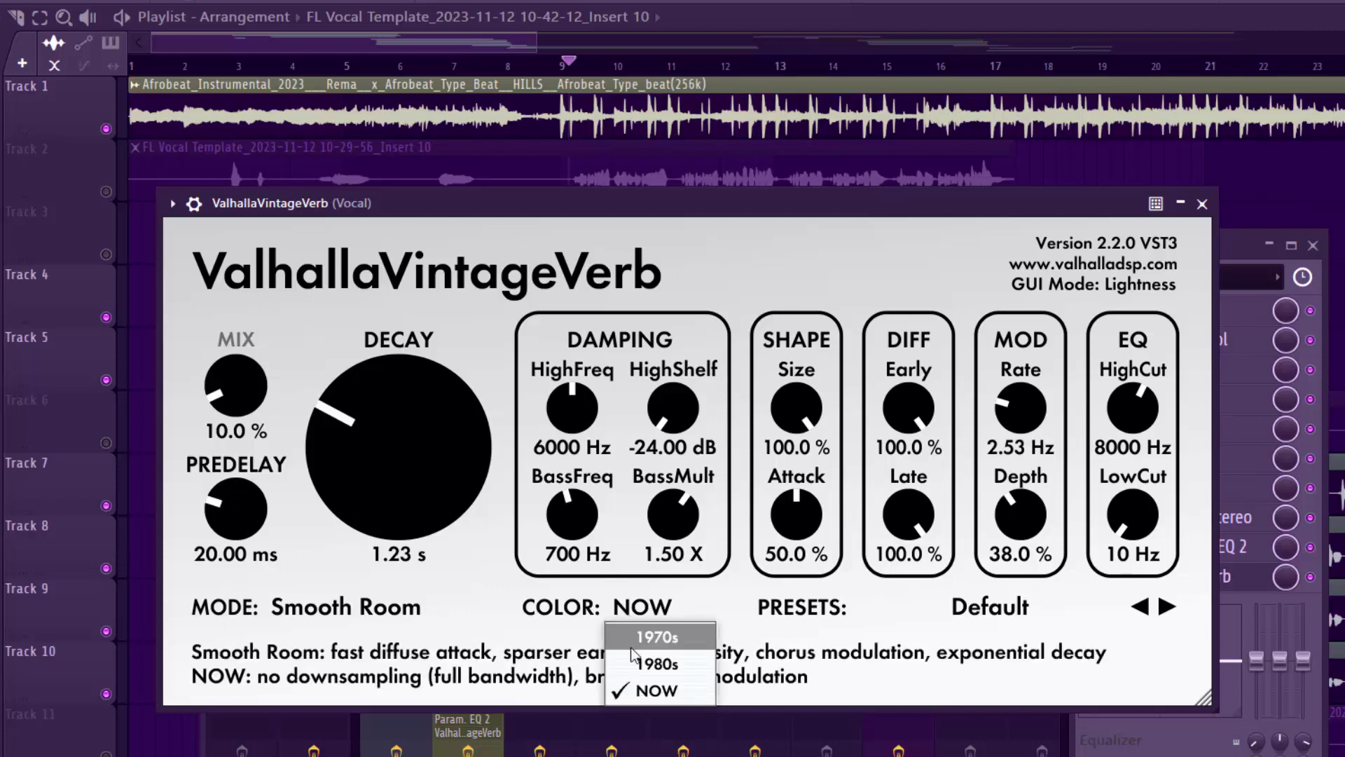
pyautogui.click(655, 685)
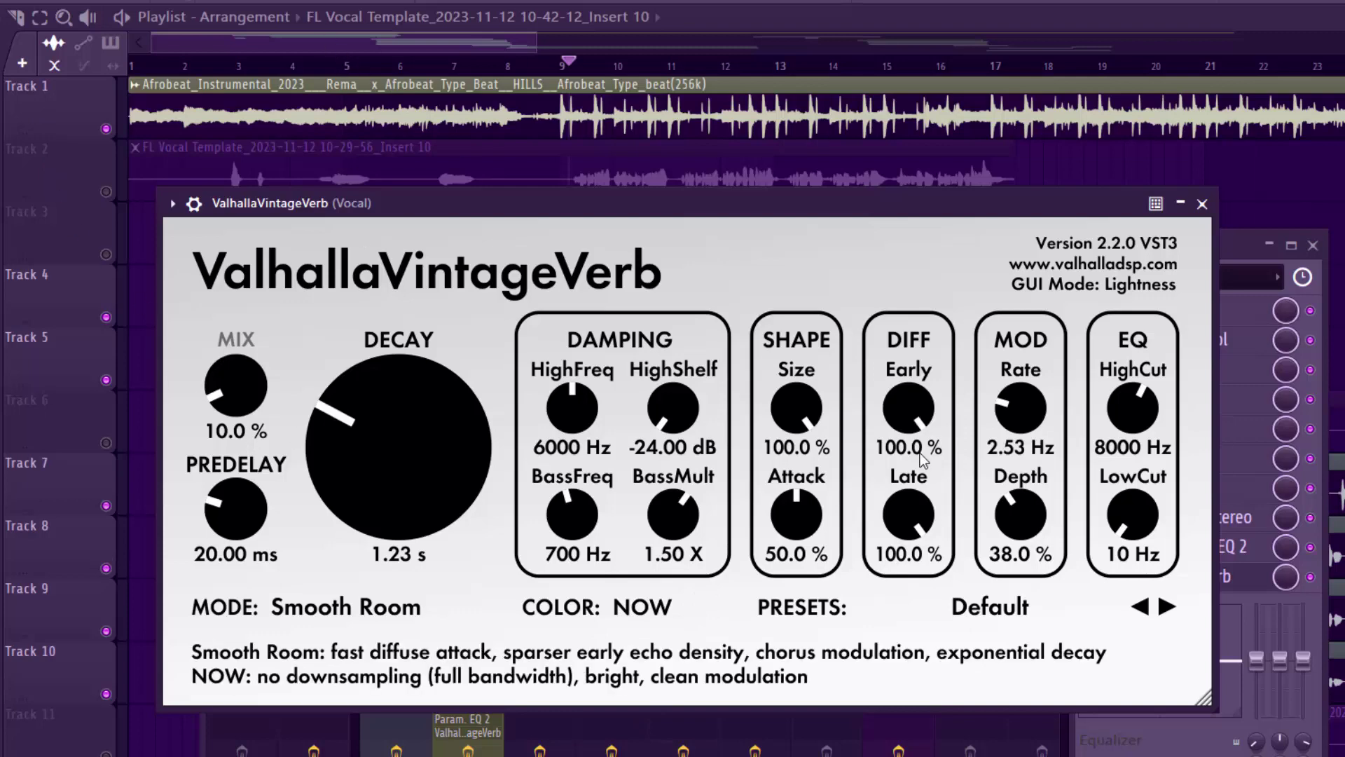
pyautogui.press('Escape')
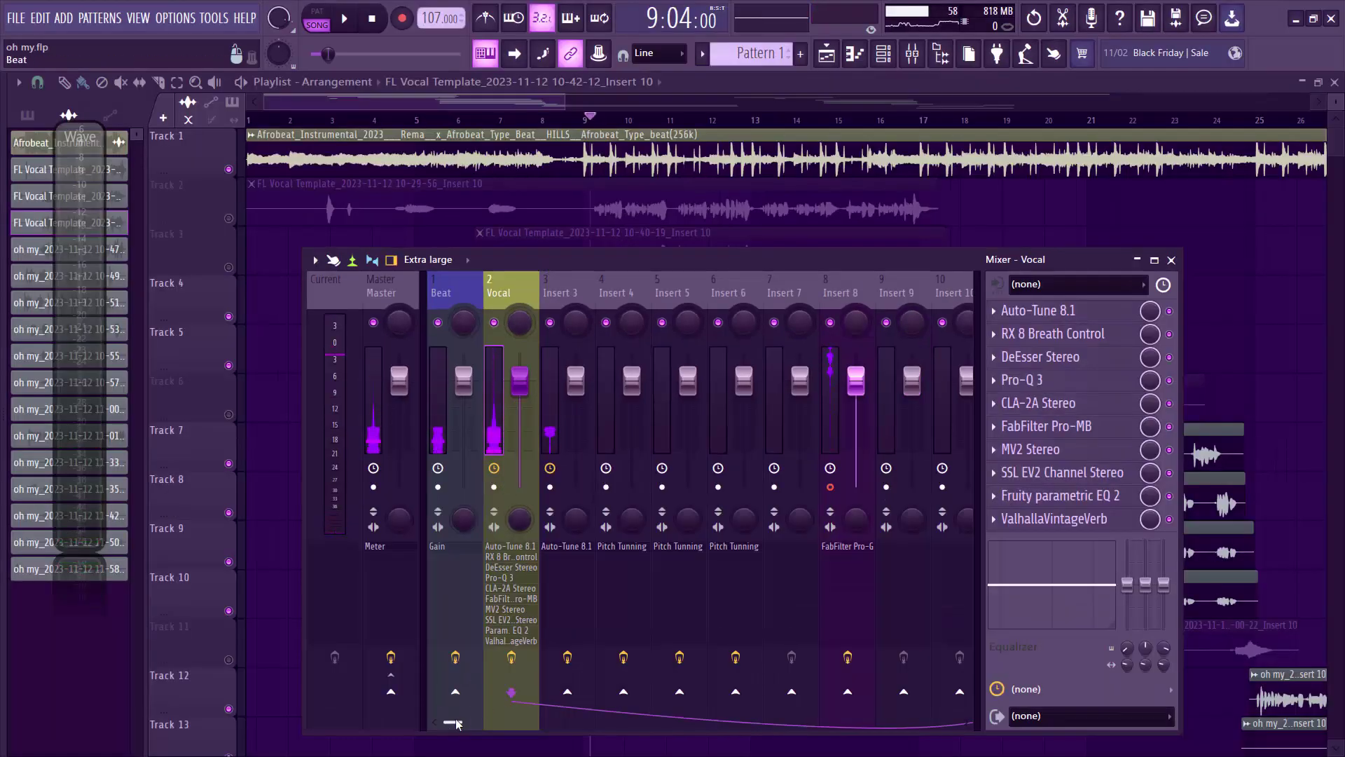
# Scroll to insert 11 Lead Vox, enable every effect from Equalization to Vintage Chorus, and check its Gain.
pyautogui.moveTo(456, 723); pyautogui.dragTo(490, 727)
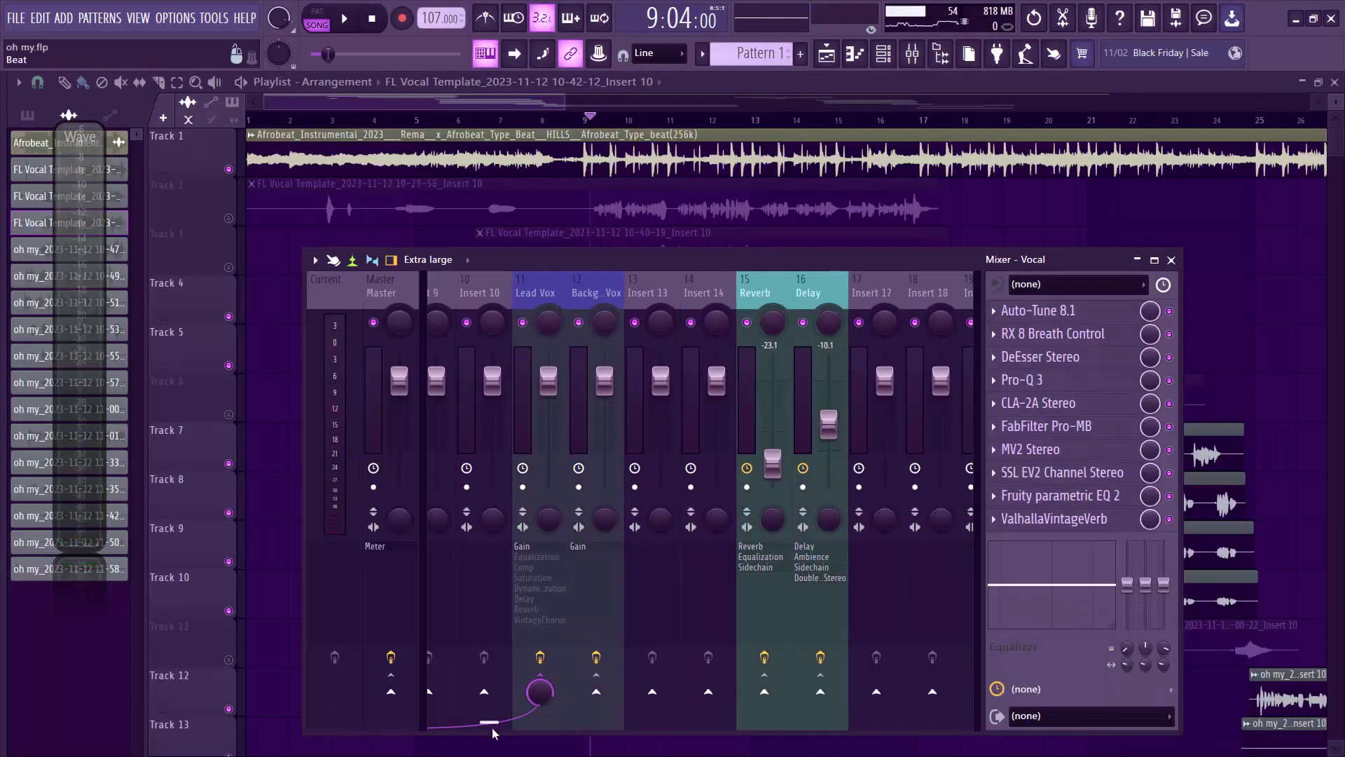
pyautogui.click(548, 290)
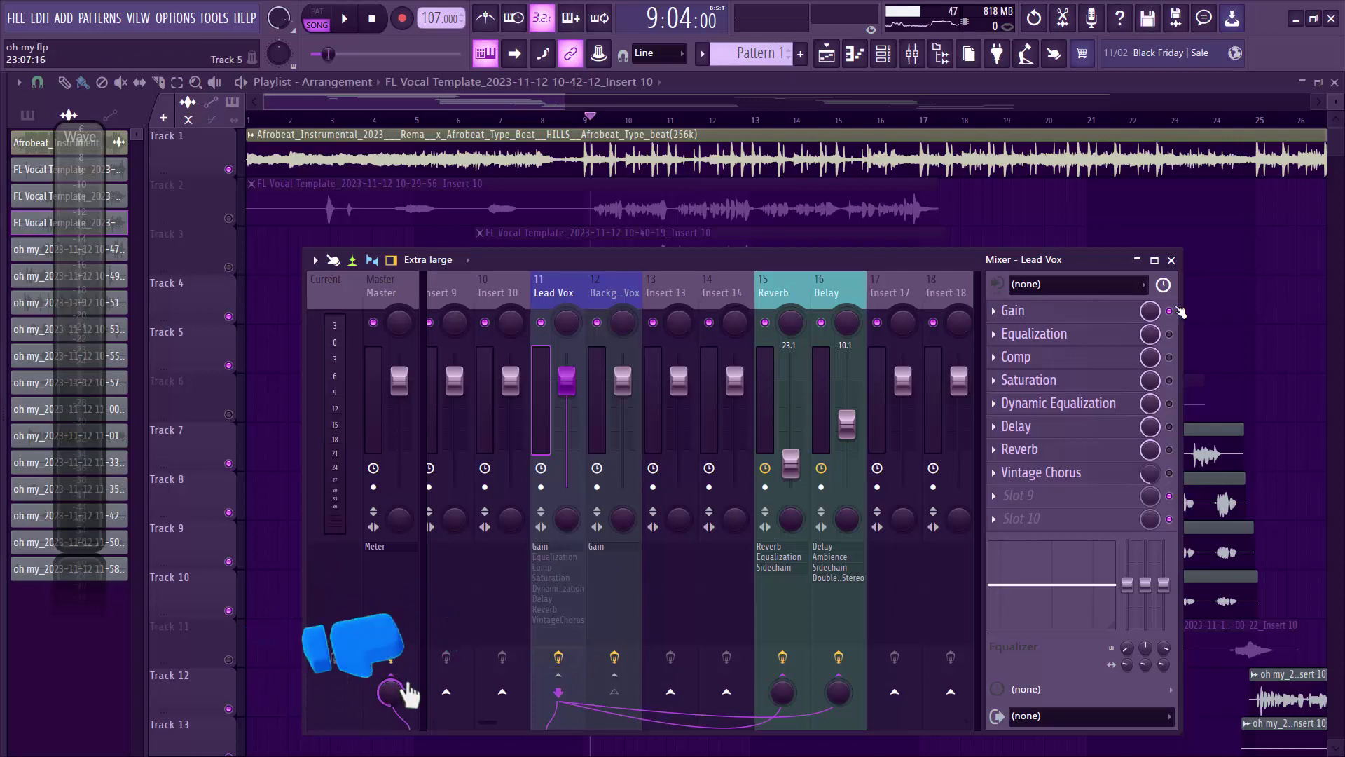
pyautogui.click(1169, 473)
pyautogui.click(1169, 450)
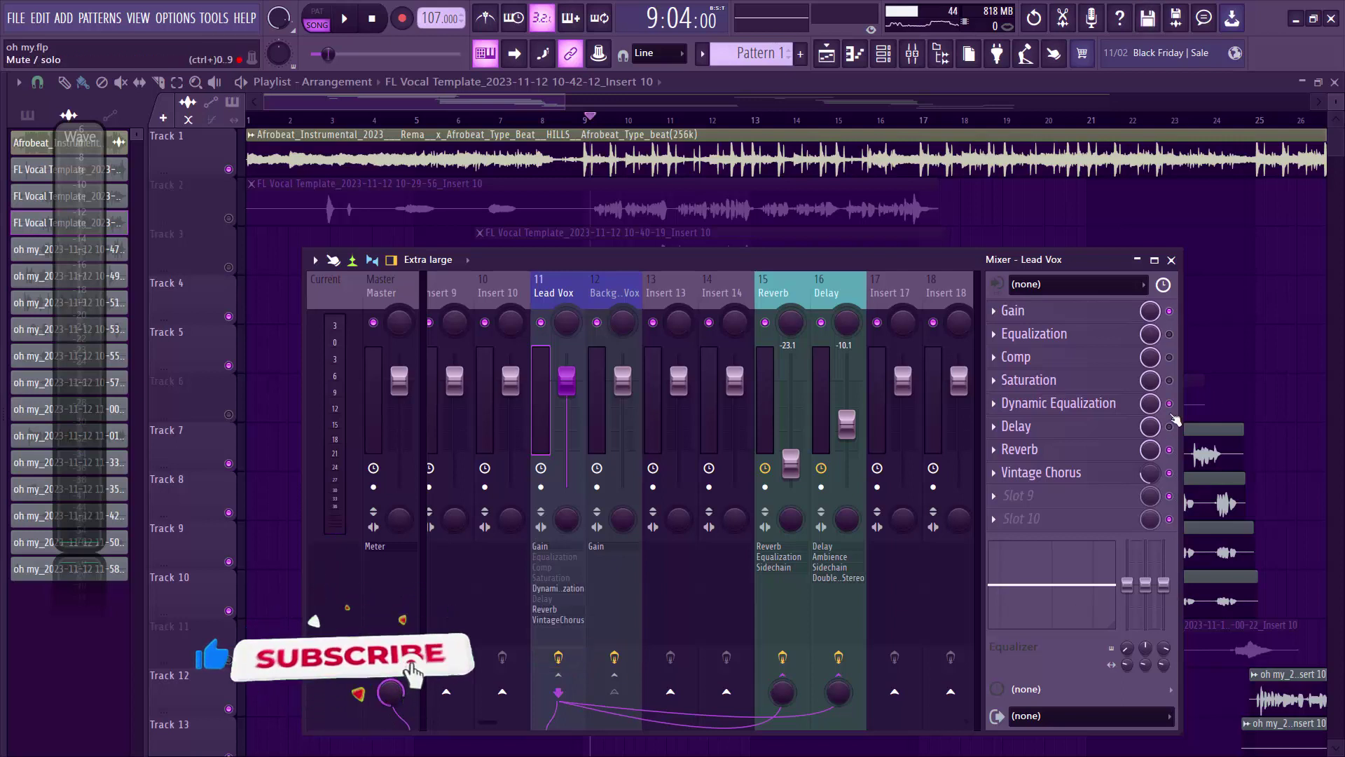
pyautogui.click(1169, 403)
pyautogui.click(1170, 427)
pyautogui.click(1169, 380)
pyautogui.click(1170, 357)
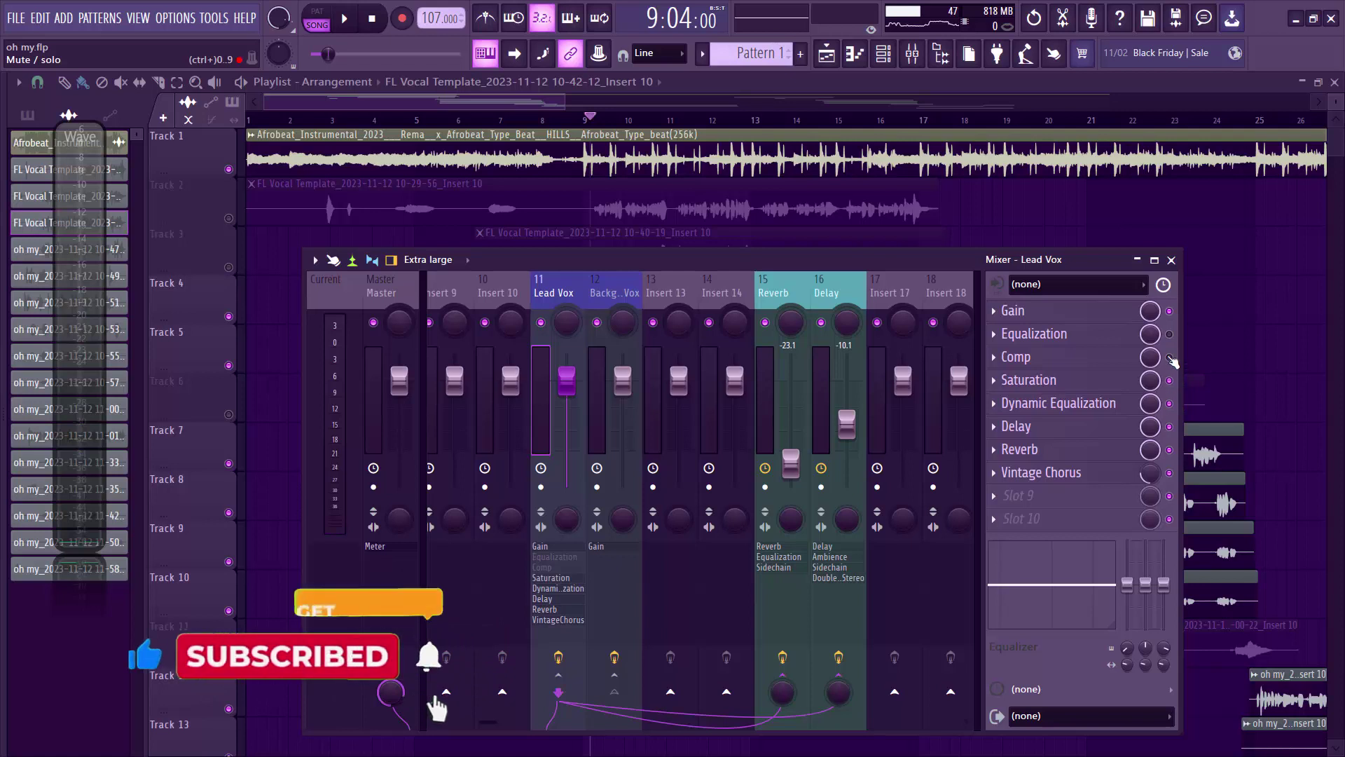
pyautogui.click(1170, 334)
pyautogui.click(1009, 311)
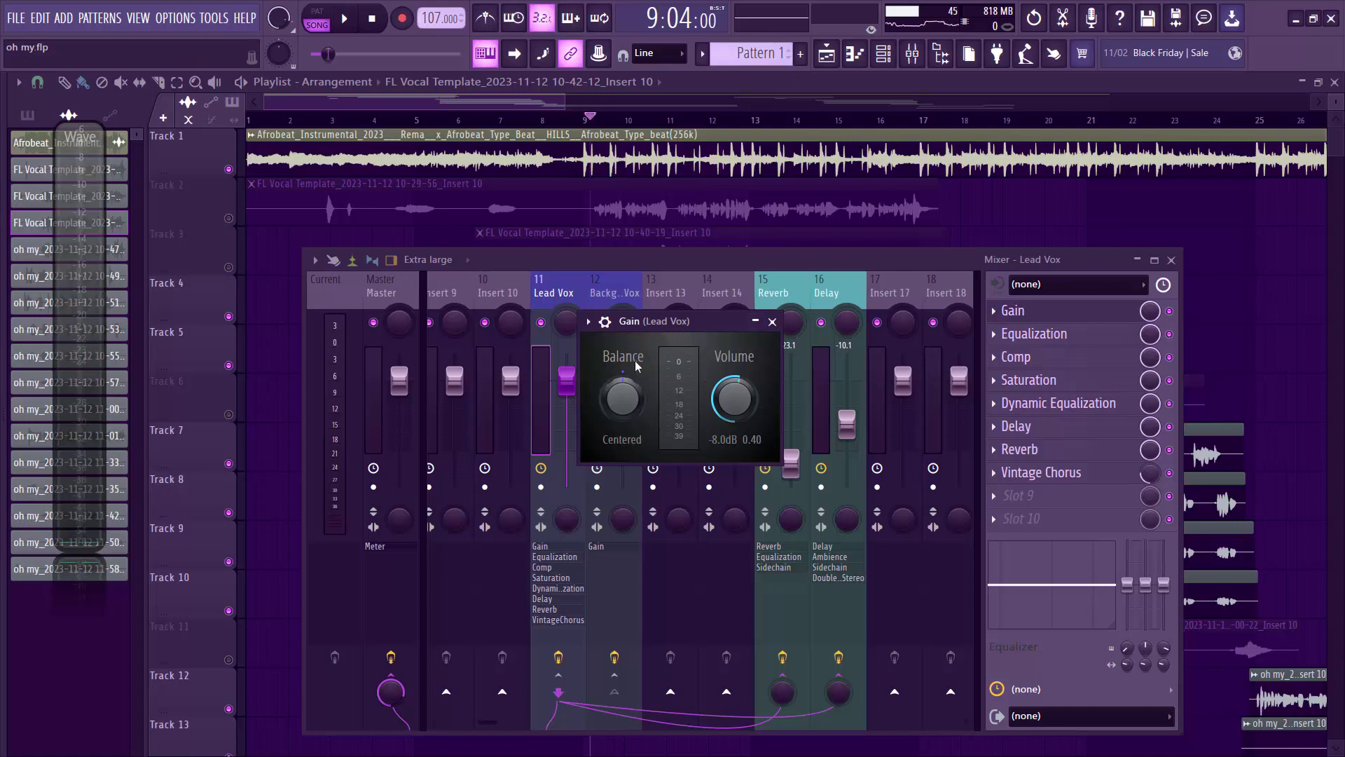
pyautogui.click(774, 322)
# Play the song with the Lead Vox Equalization window open, then bring up the Comp settings.
pyautogui.click(1077, 337)
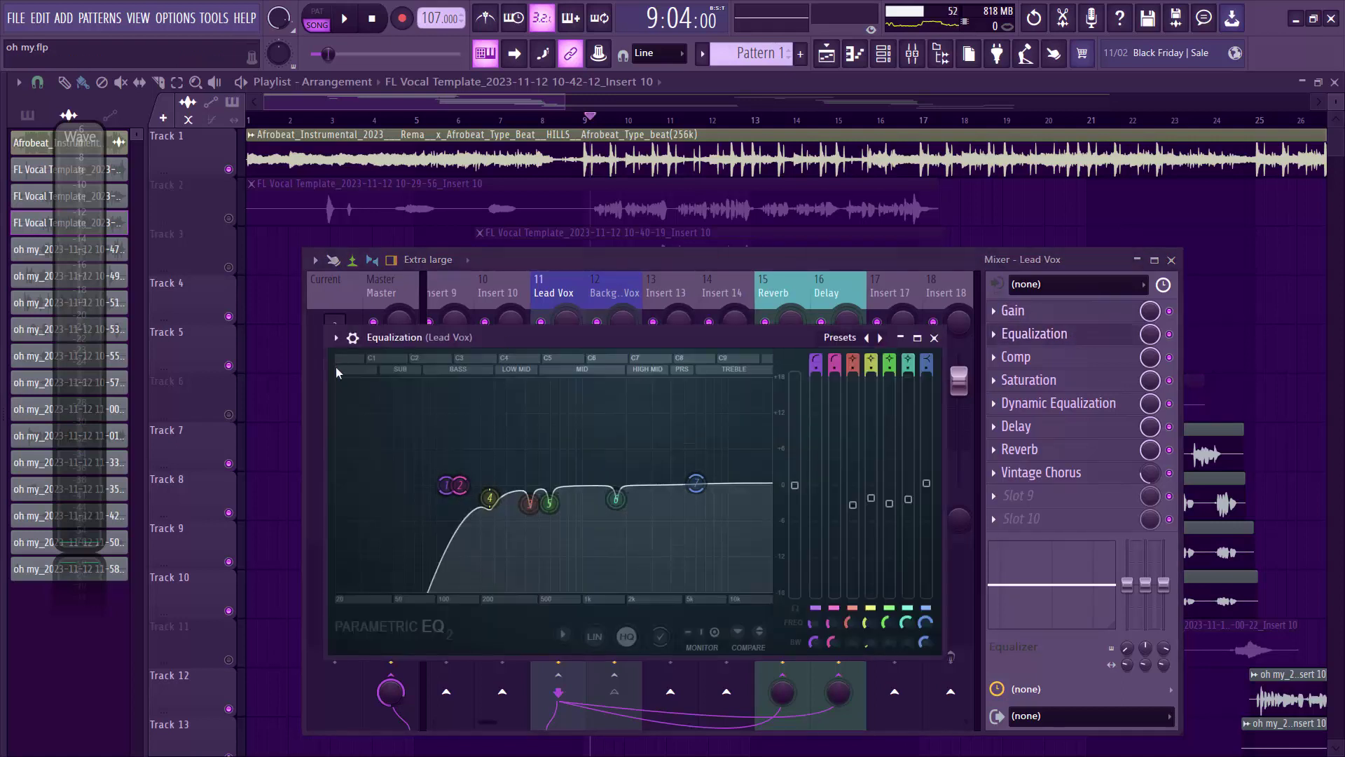
pyautogui.moveTo(502, 330); pyautogui.dragTo(502, 284)
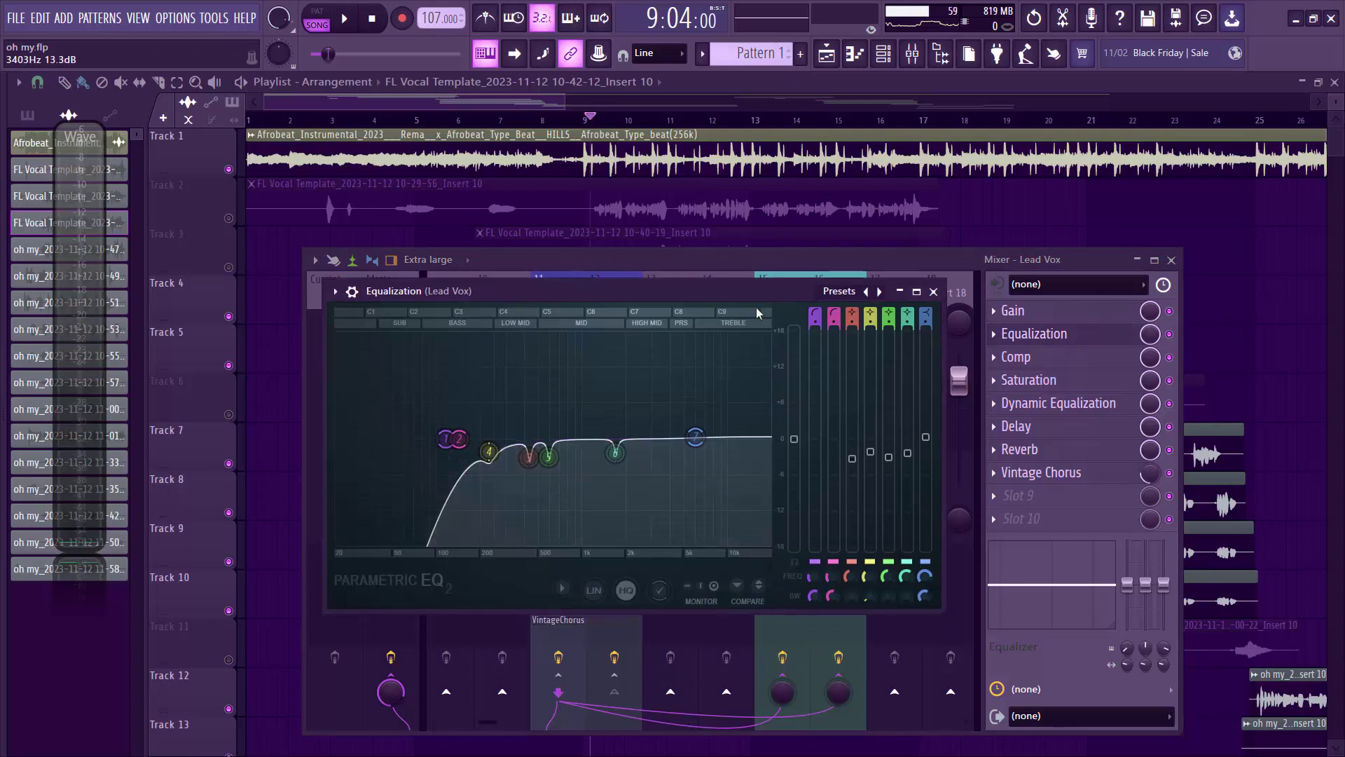
pyautogui.press('space')
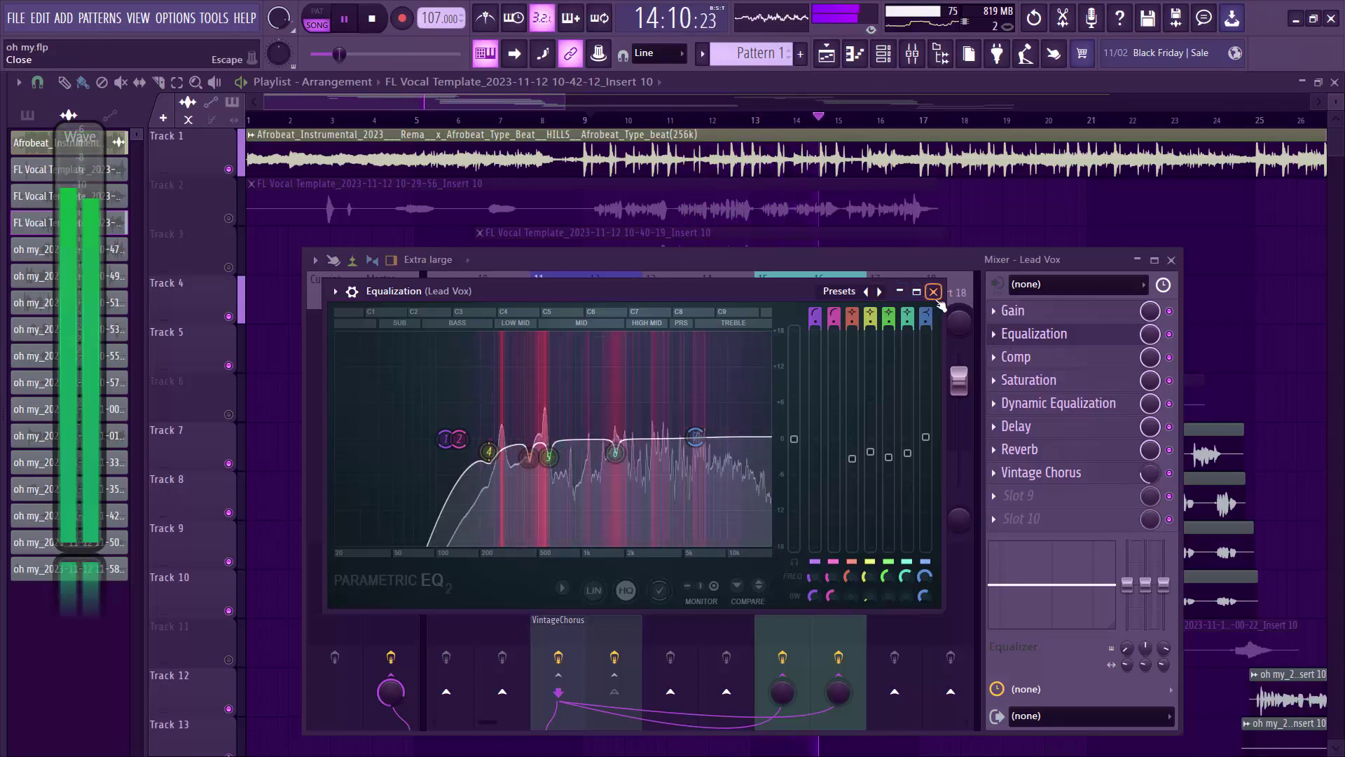
pyautogui.press('space')
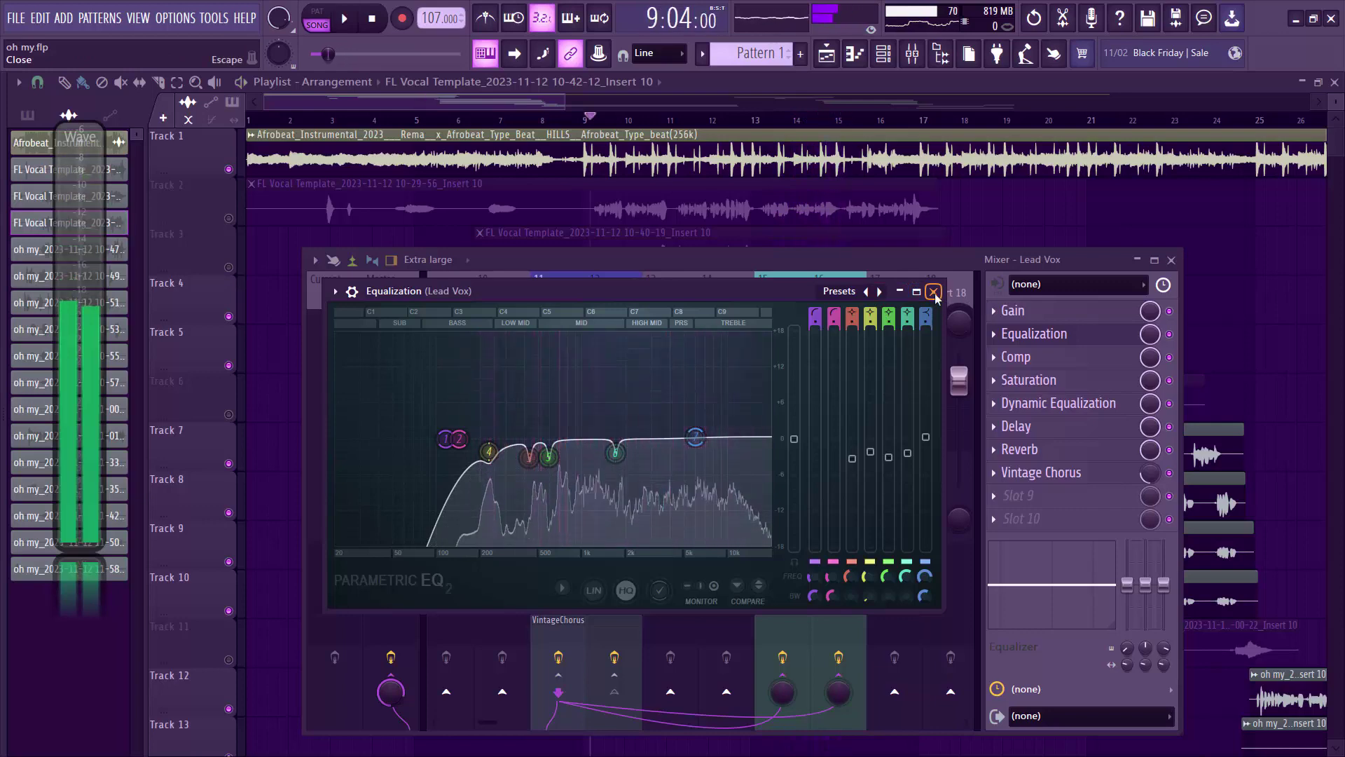
pyautogui.click(933, 291)
pyautogui.click(1014, 358)
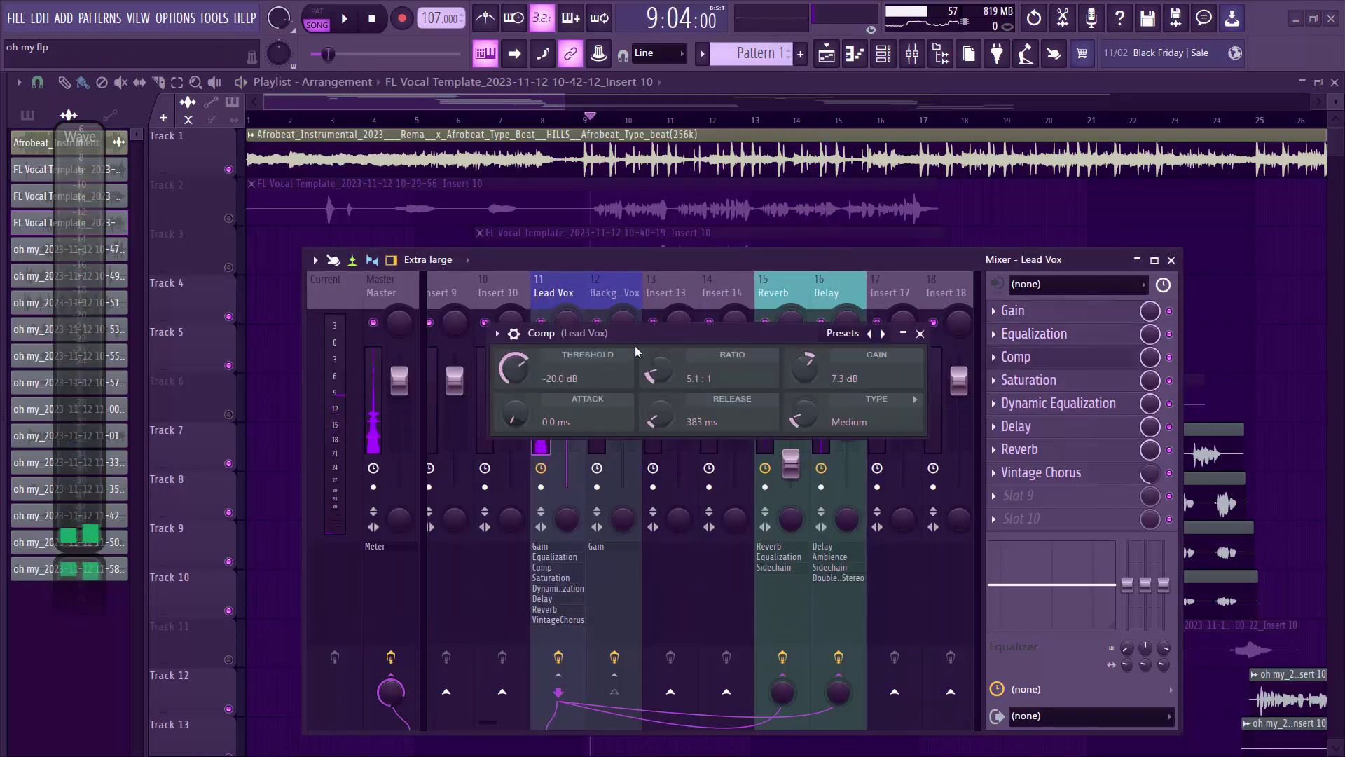
# Bypass Lead Vox Saturation through Vintage Chorus, keeping Gain, Equalization and Comp, and play the song.
pyautogui.moveTo(606, 336); pyautogui.dragTo(578, 342)
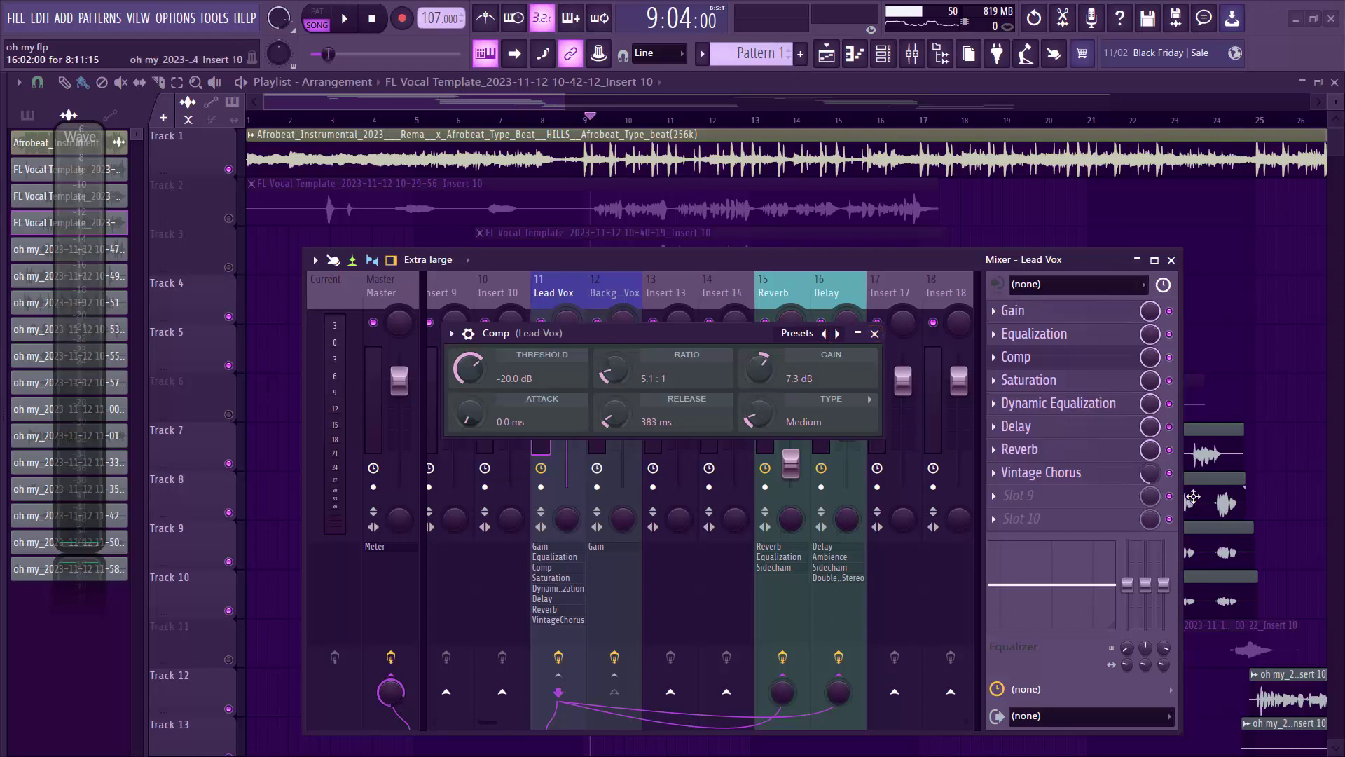
pyautogui.click(1169, 473)
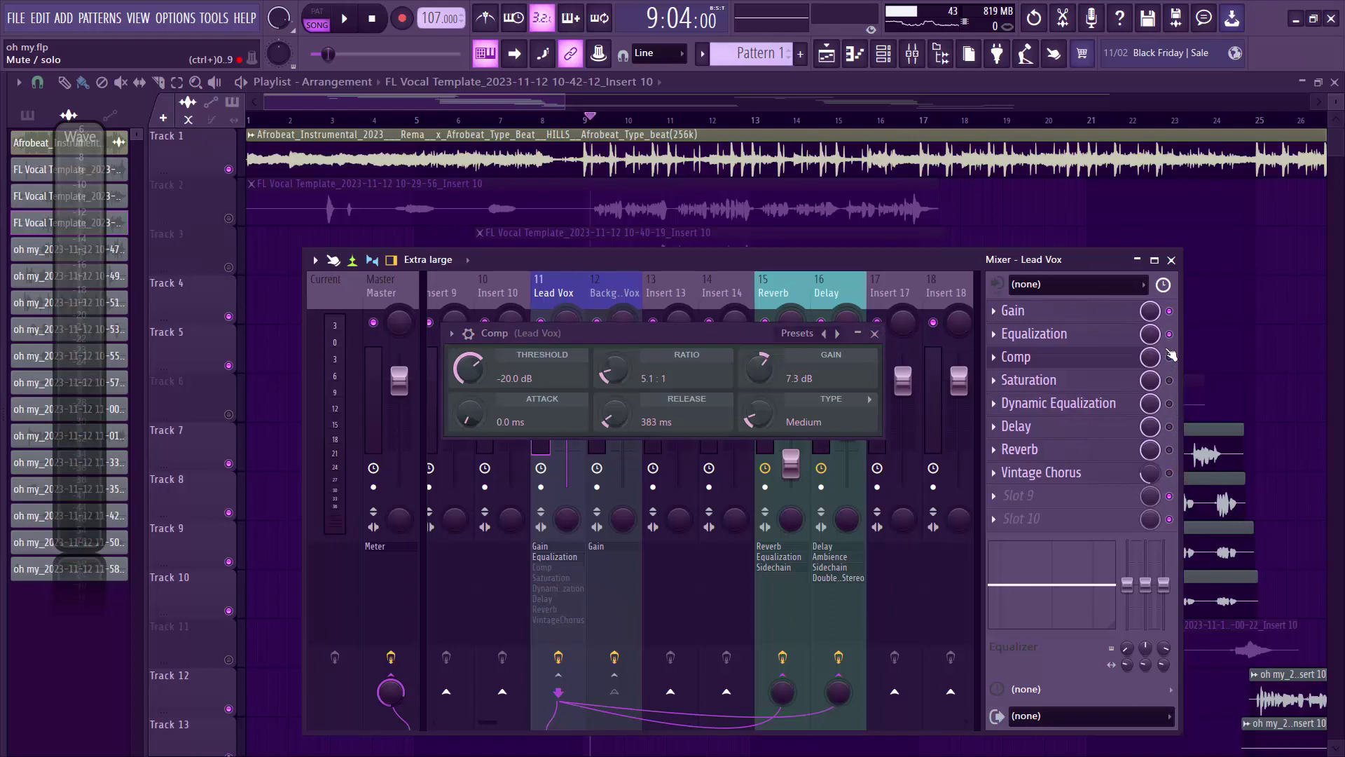
pyautogui.press('space')
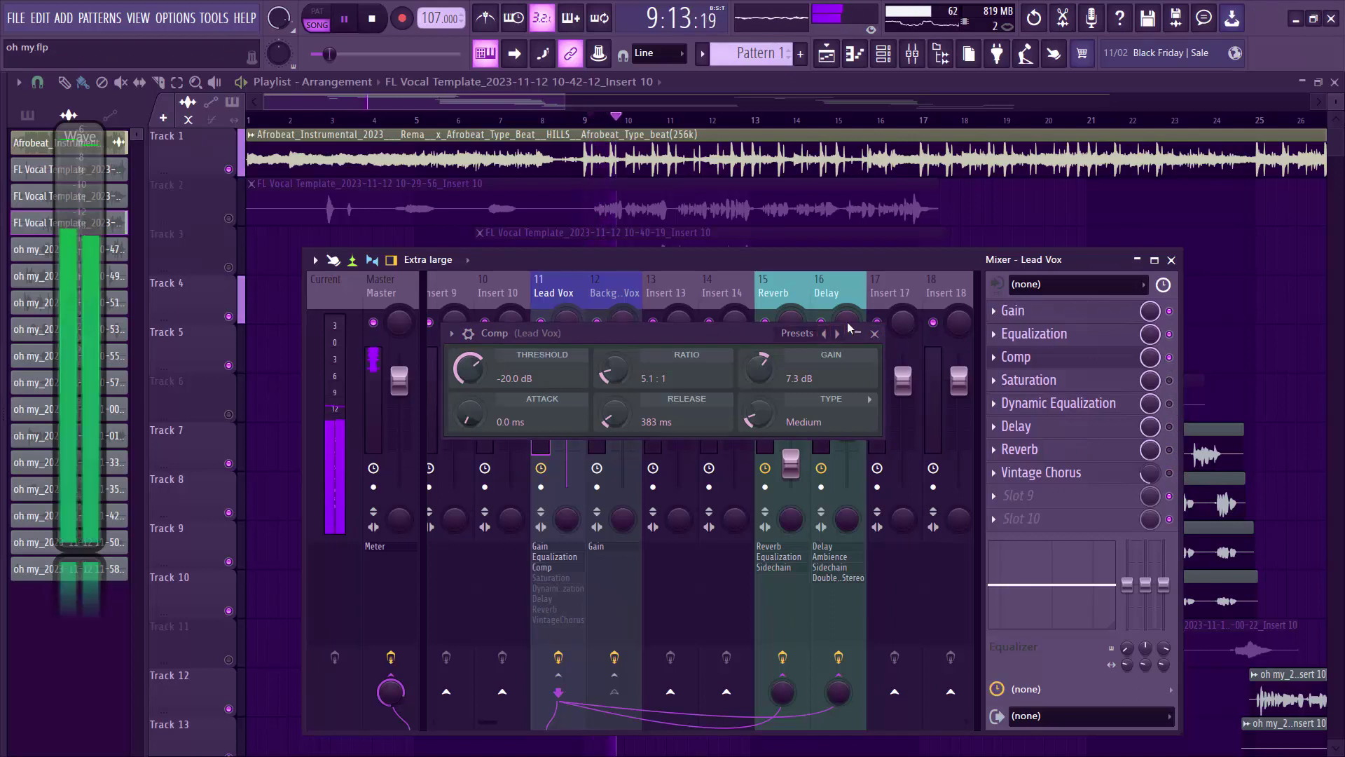
# Close the compressor and switch the Lead Vox Saturation effect back on.
pyautogui.click(876, 333)
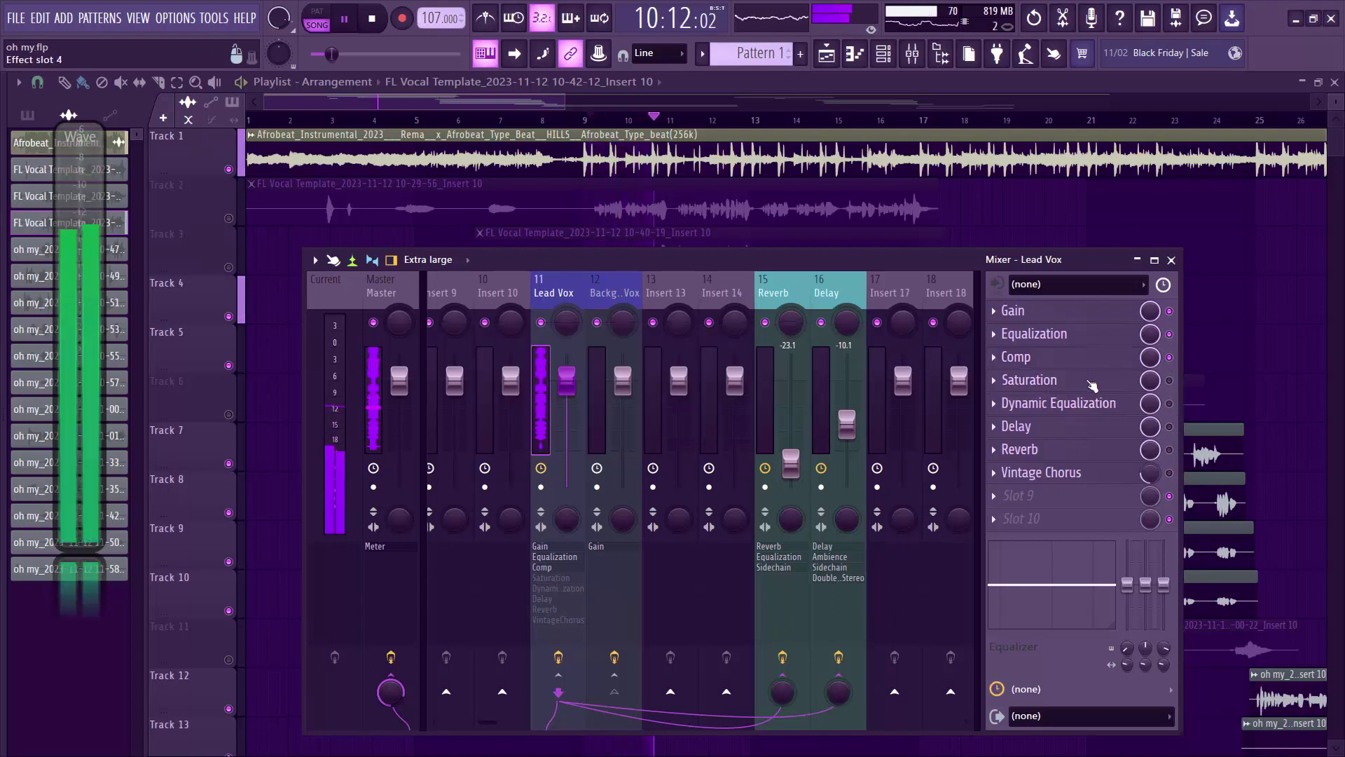
pyautogui.click(1118, 382)
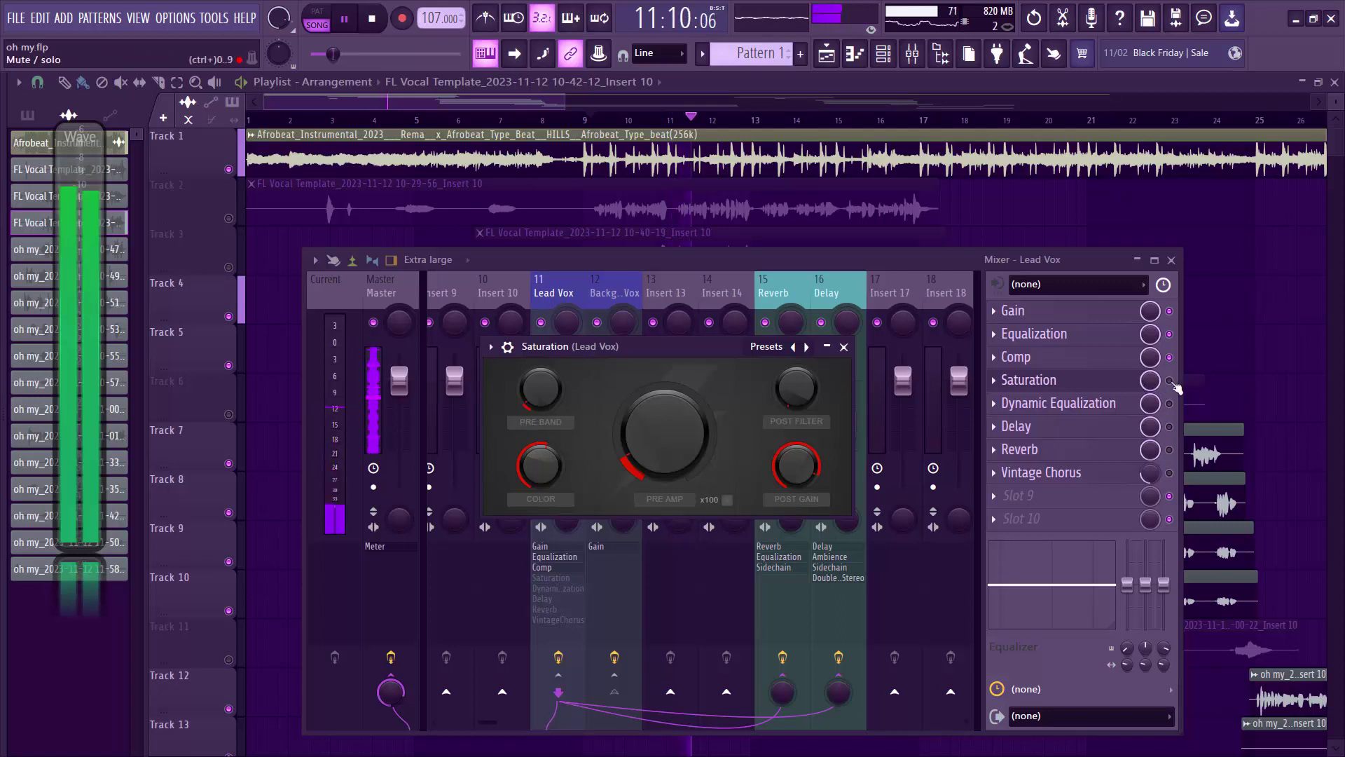
pyautogui.click(1118, 382)
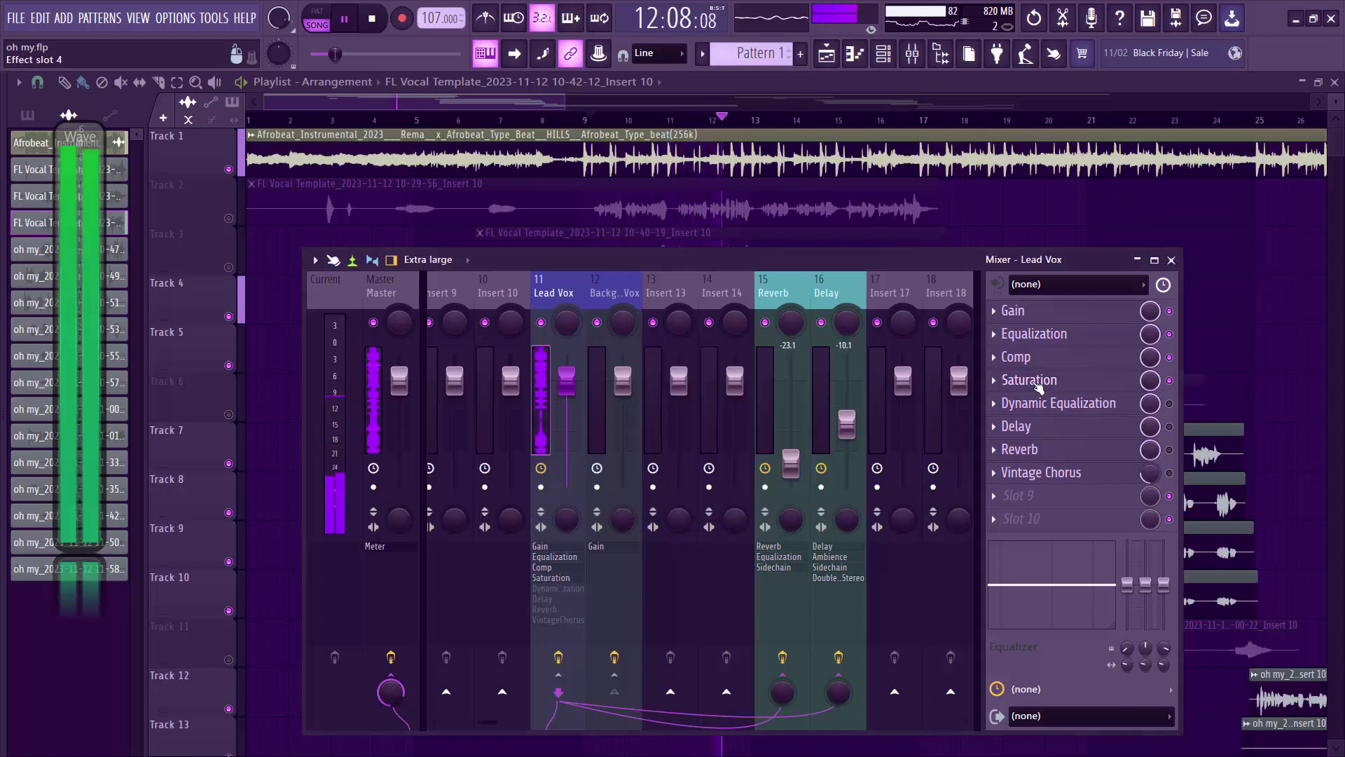
pyautogui.press('space')
# Check the Saturation settings, pre-amp around 0.11, during playback, then close its window.
pyautogui.click(1128, 382)
pyautogui.moveTo(625, 342); pyautogui.dragTo(578, 328)
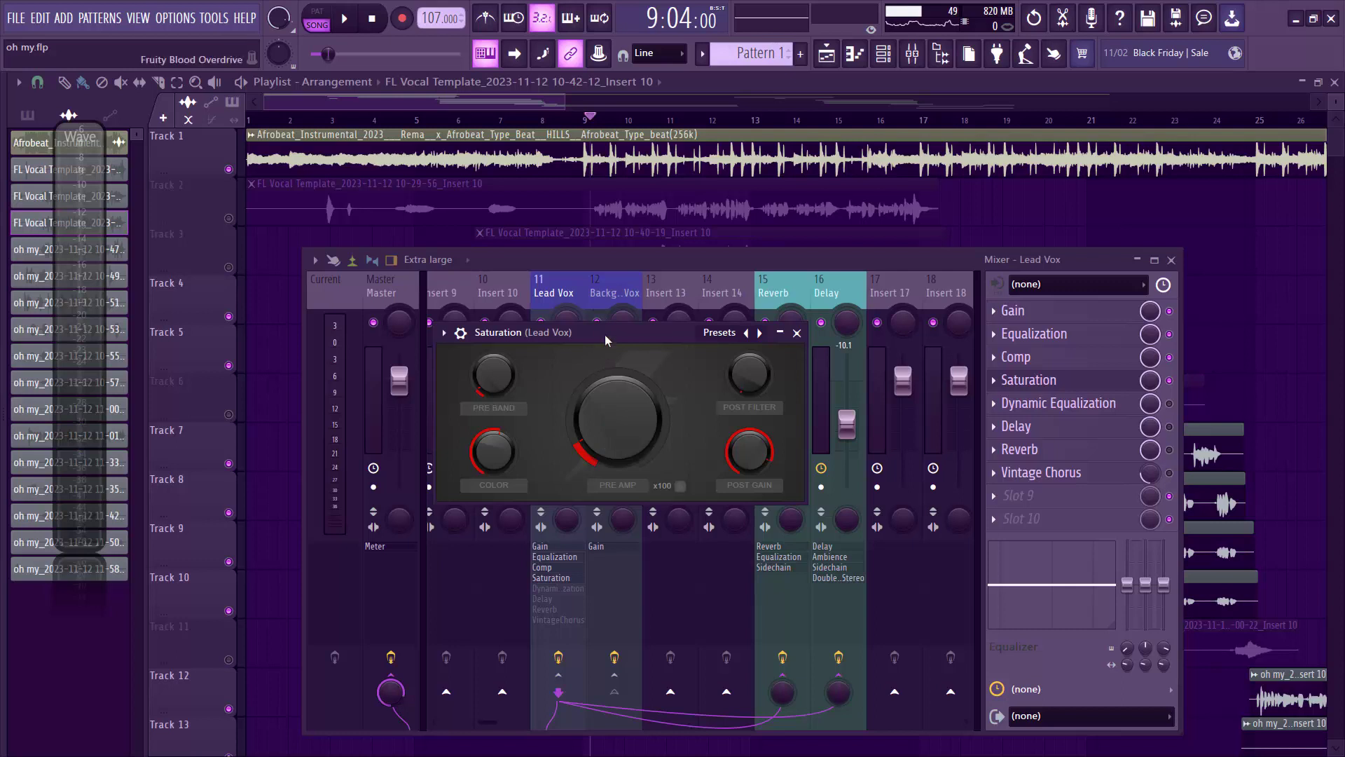
pyautogui.press('space')
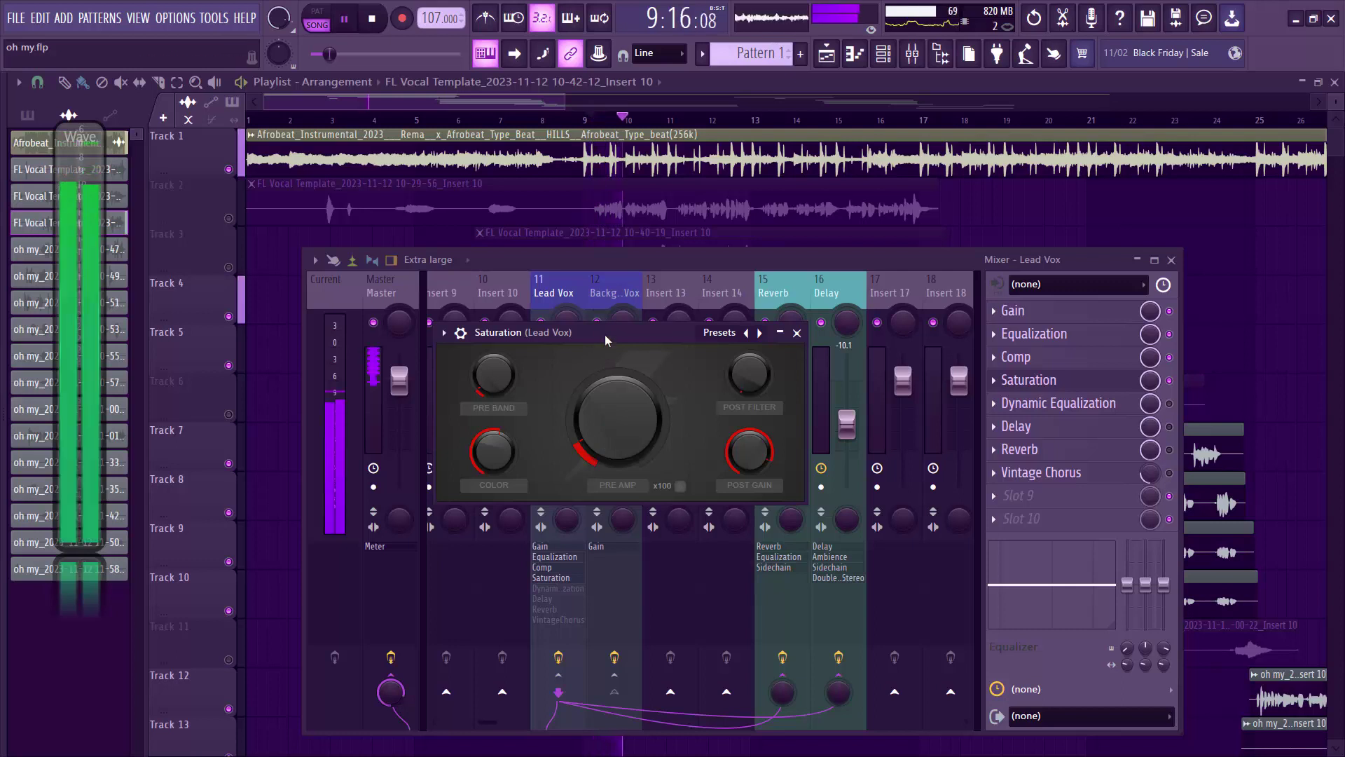
pyautogui.moveTo(604, 334); pyautogui.dragTo(624, 330)
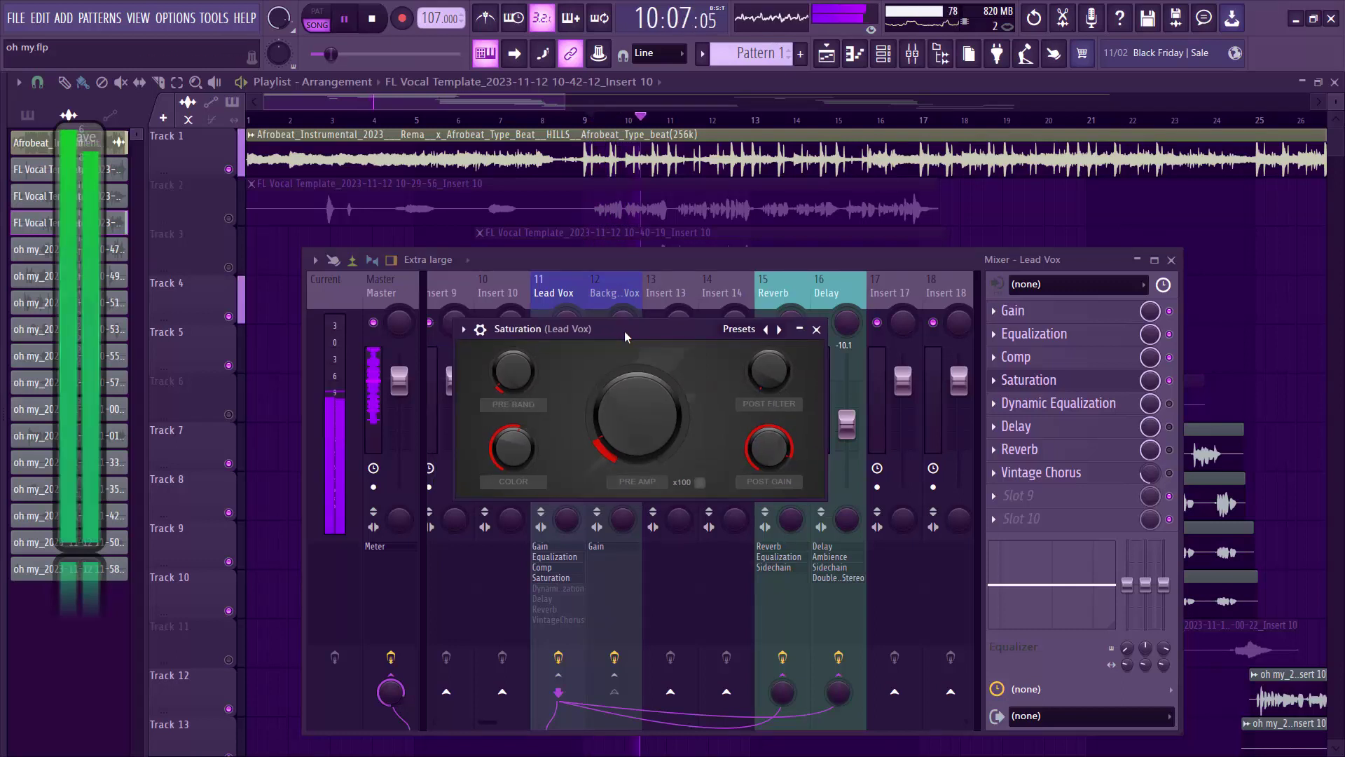
pyautogui.click(816, 330)
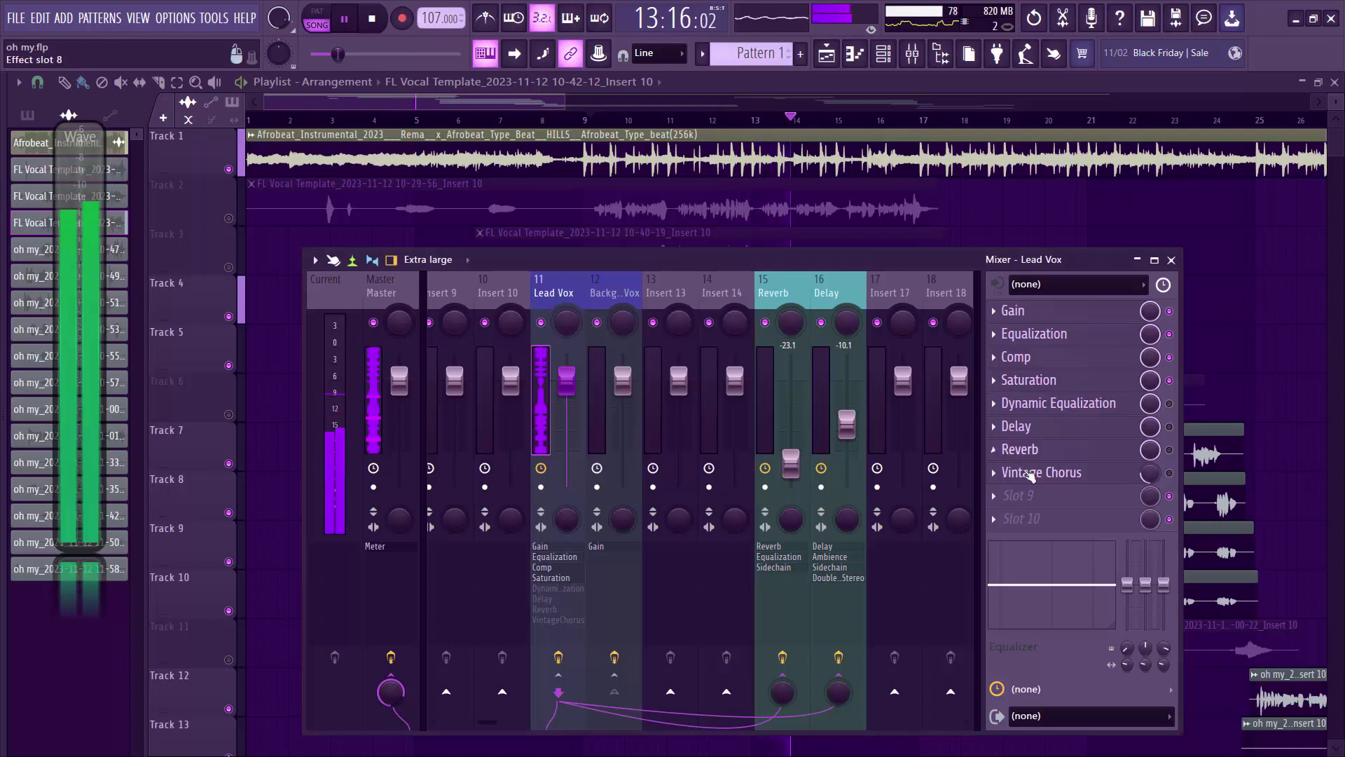
# Review the Lead Vox Dynamic Equalization bands spanning 90–8000 Hz, then close the Fruity Parametric EQ.
pyautogui.press('space')
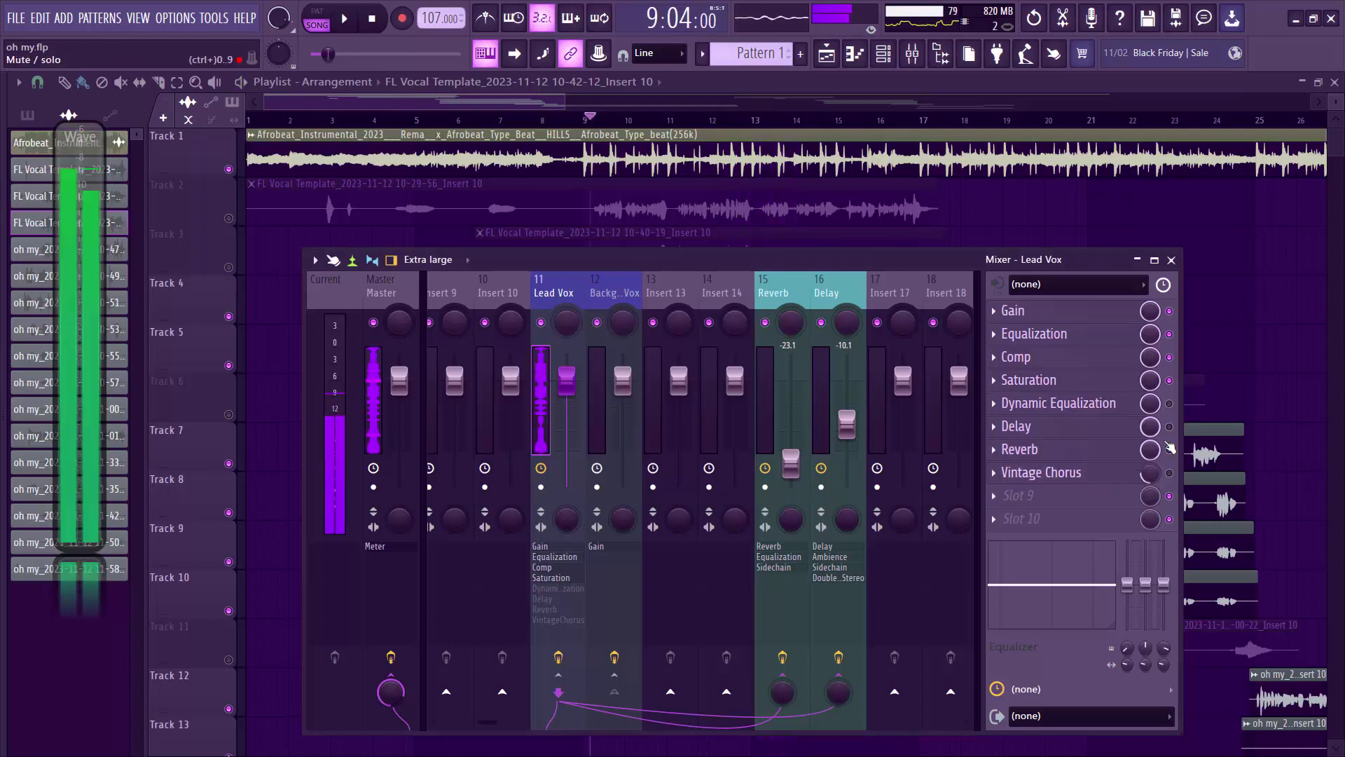
pyautogui.click(1065, 404)
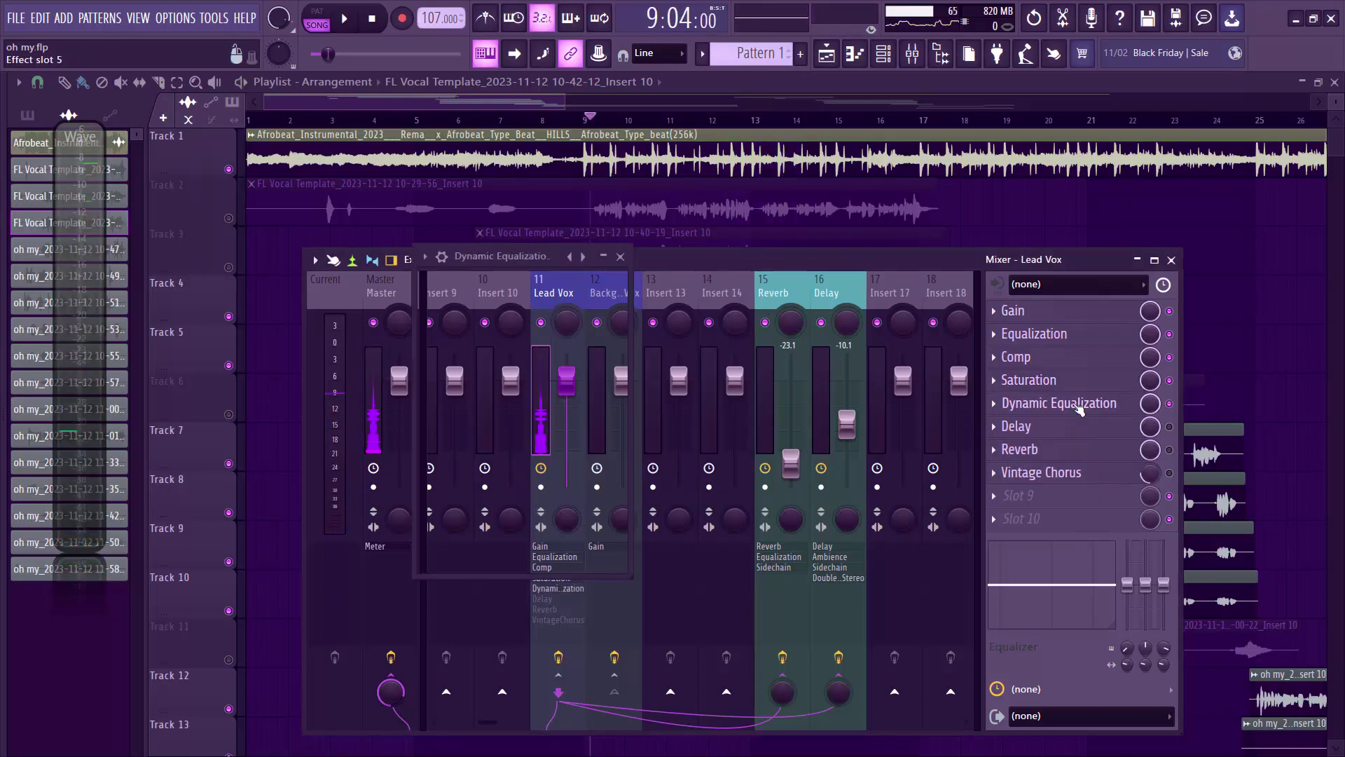
pyautogui.moveTo(501, 259); pyautogui.dragTo(635, 286)
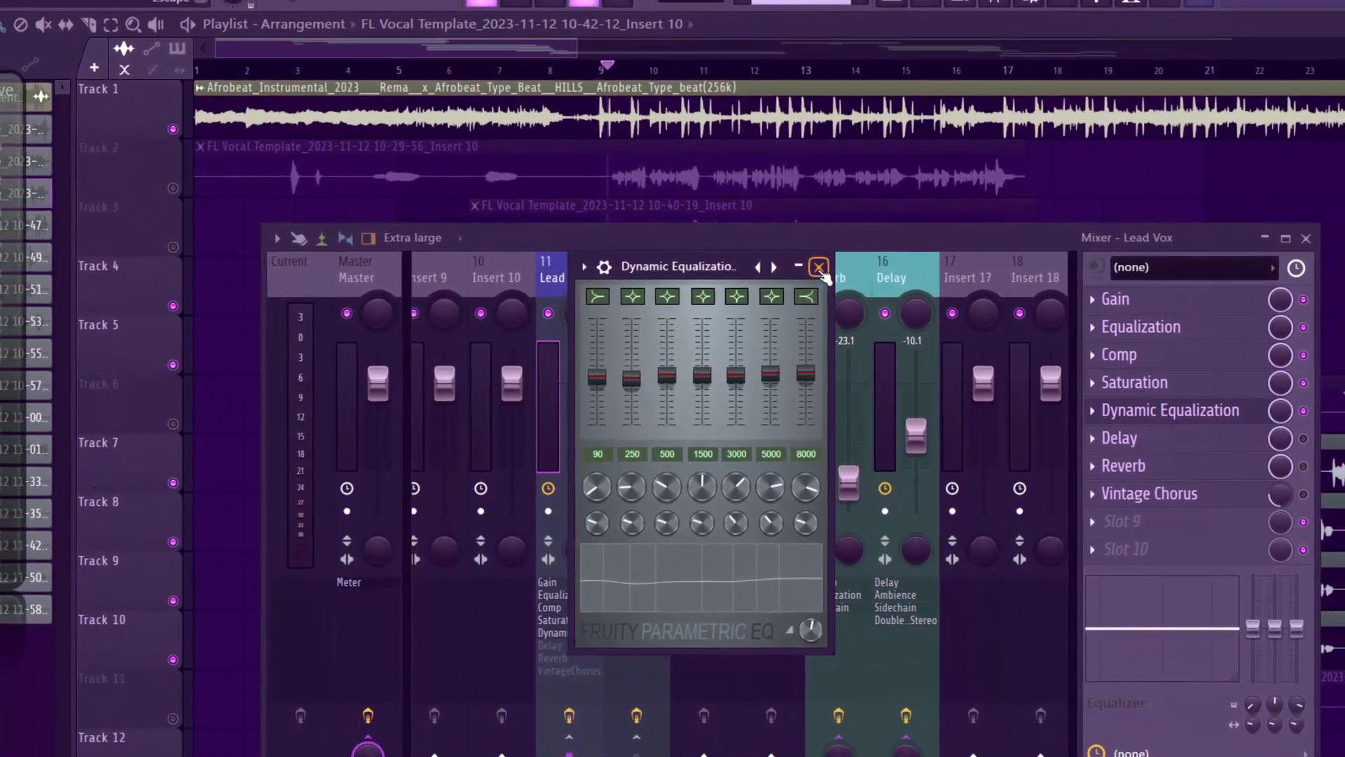
pyautogui.click(826, 265)
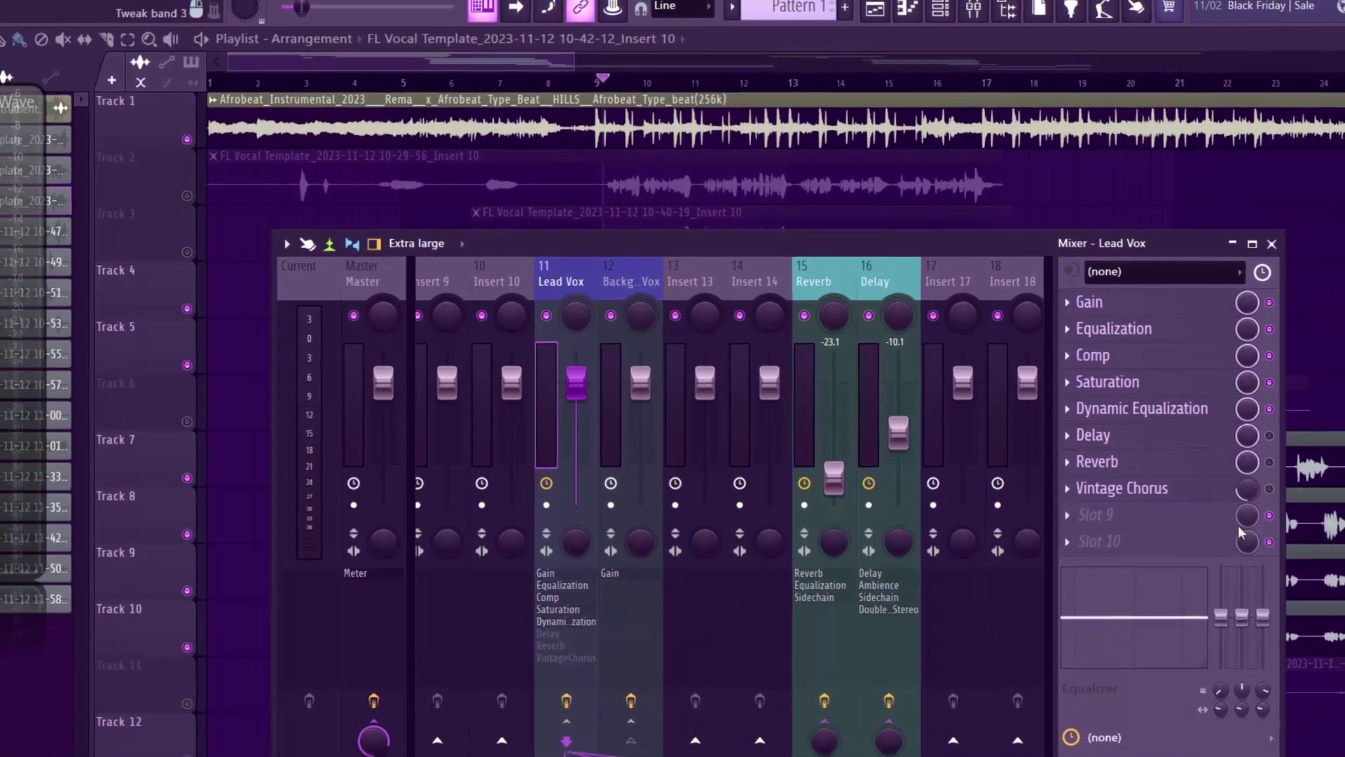
# Switch on the Lead Vox Delay, Reverb and Vintage Chorus effects.
pyautogui.click(1286, 436)
pyautogui.click(1252, 460)
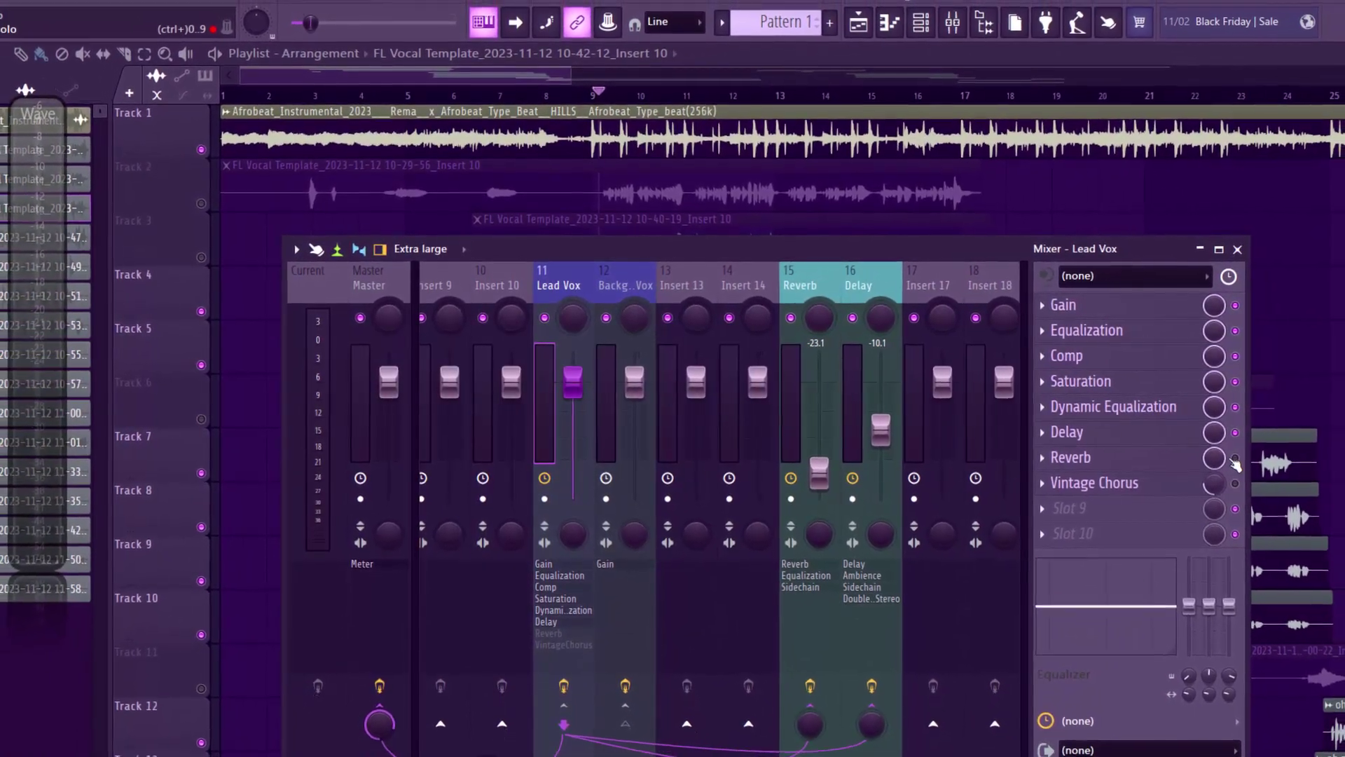
pyautogui.click(1219, 481)
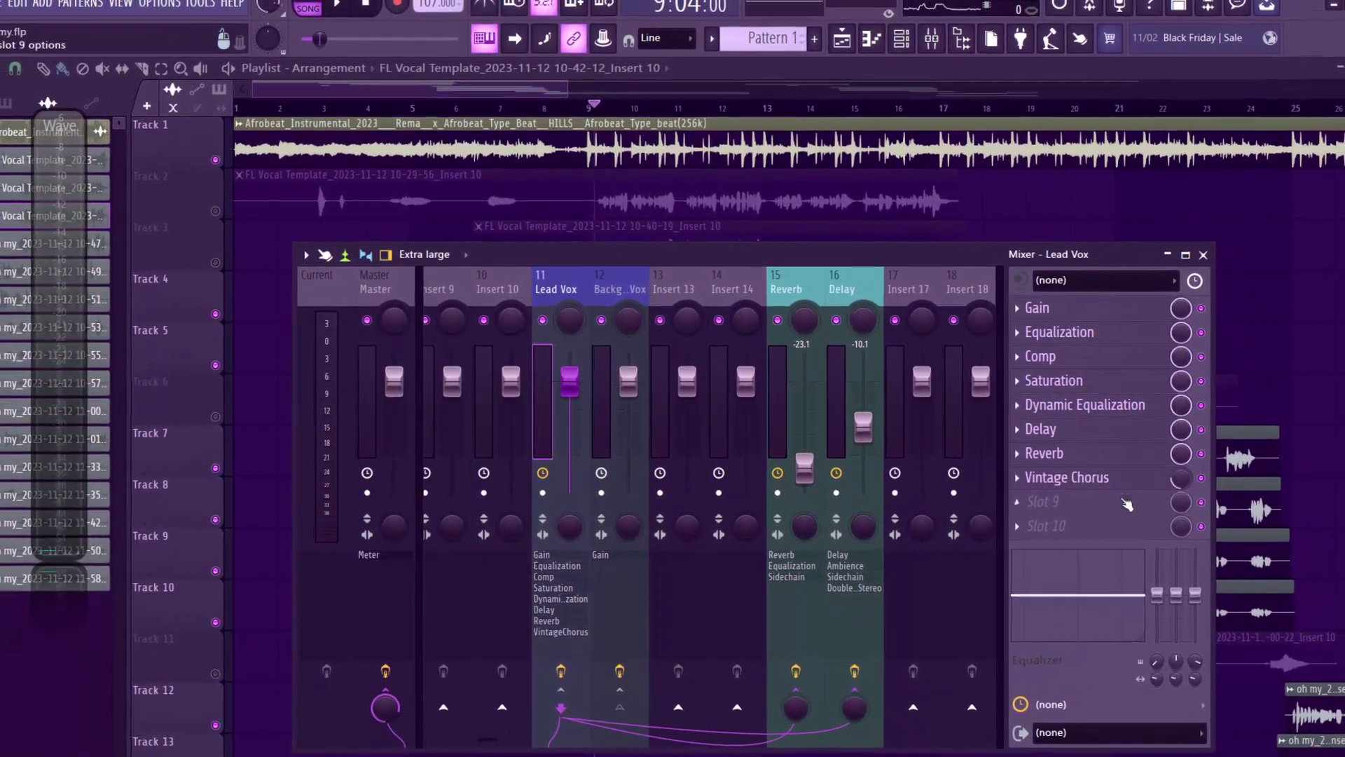
# Review the Vintage Chorus settings in mode II, then close its window.
pyautogui.click(1053, 475)
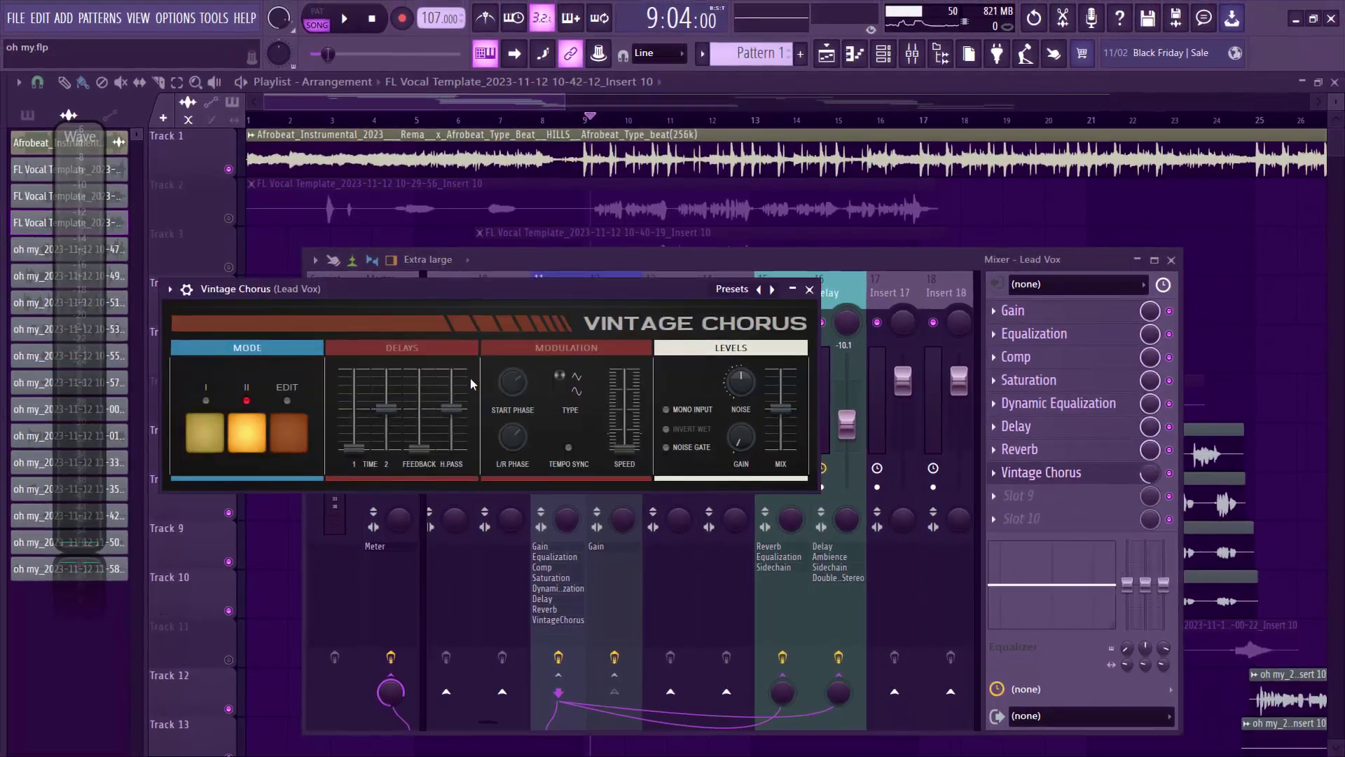
pyautogui.moveTo(524, 289); pyautogui.dragTo(733, 295)
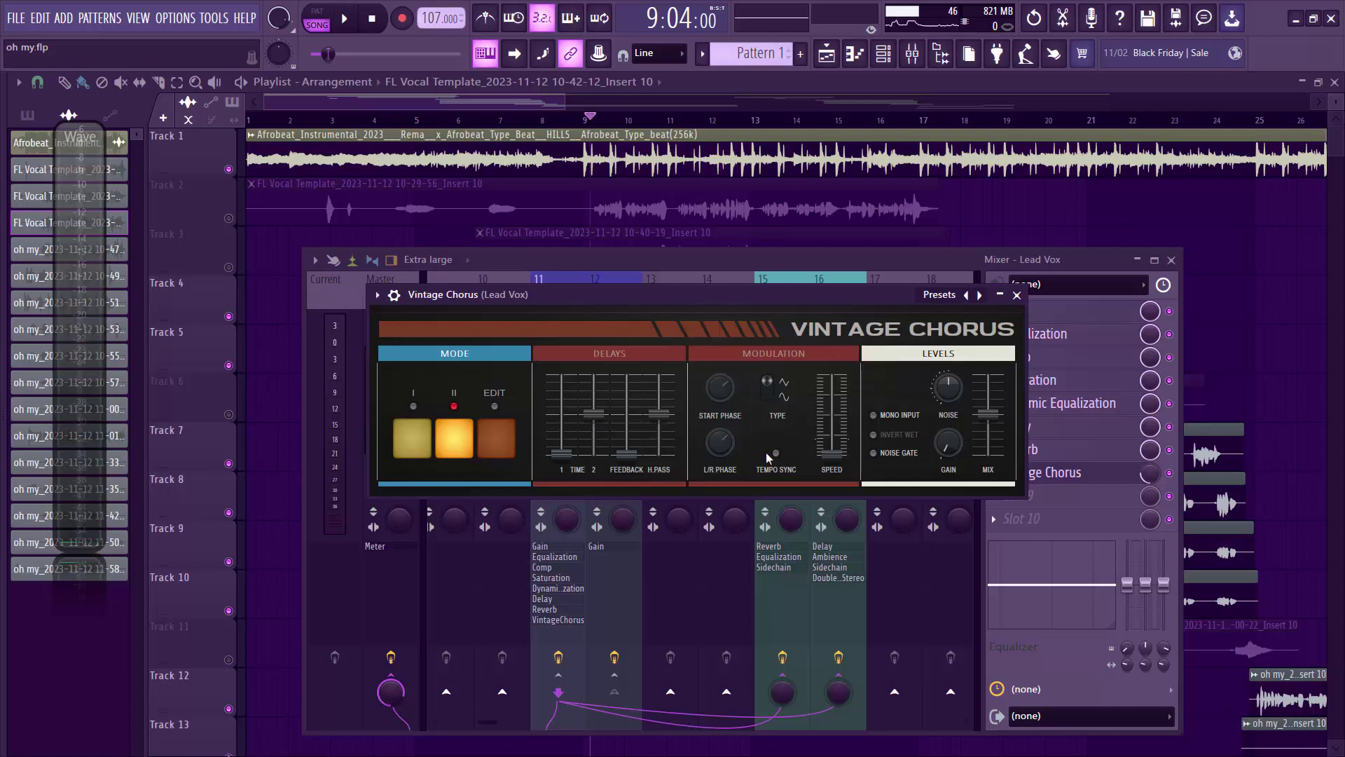
pyautogui.click(1017, 295)
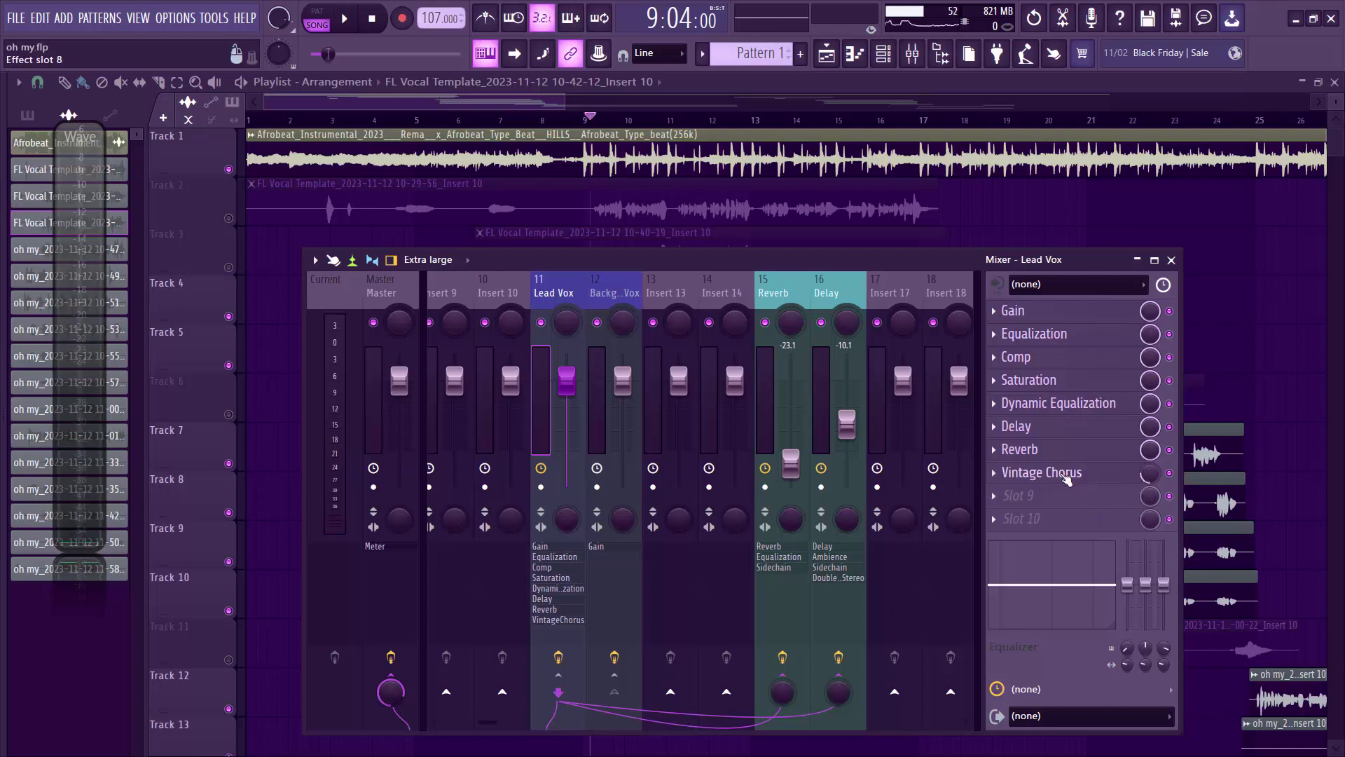
# Play the mix, then check the Lead Vox Delay send (send 2) and Reverb send (send 3).
pyautogui.press('space')
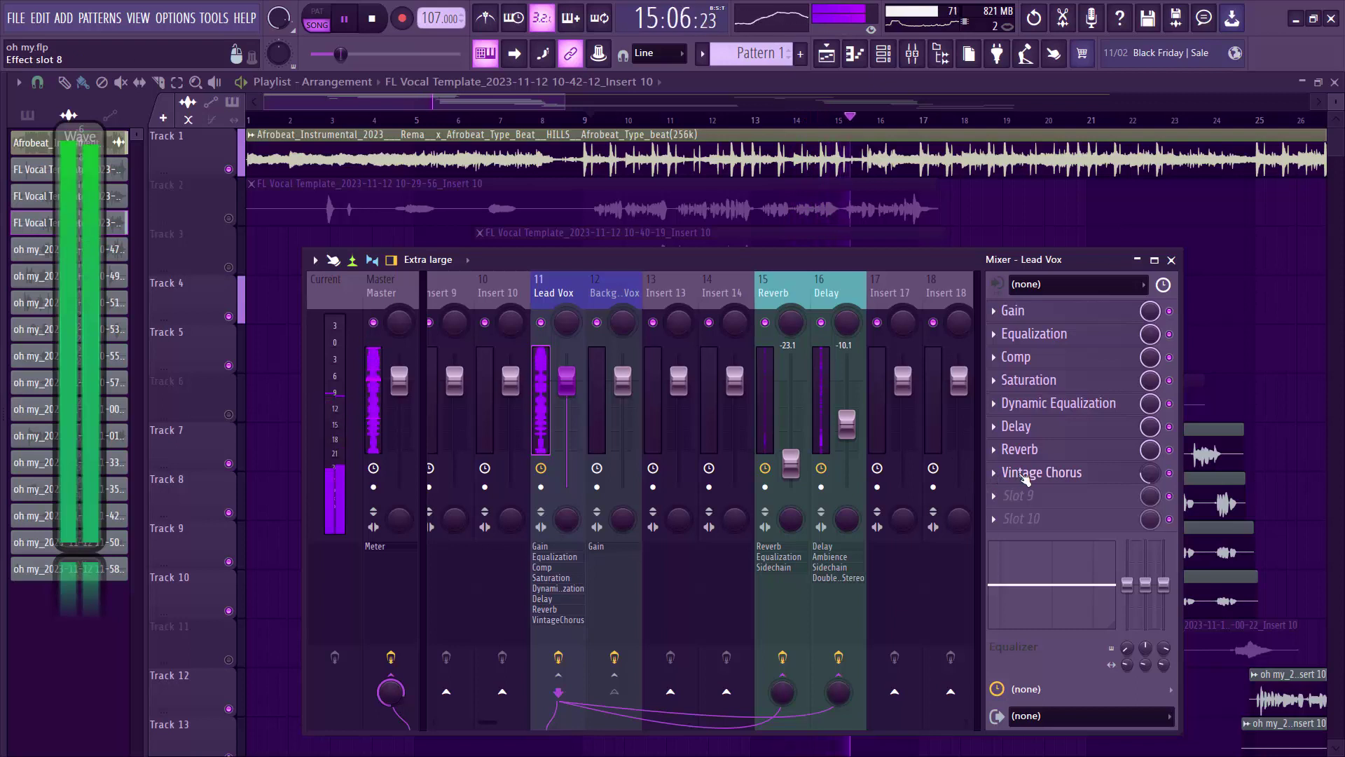
pyautogui.press('space')
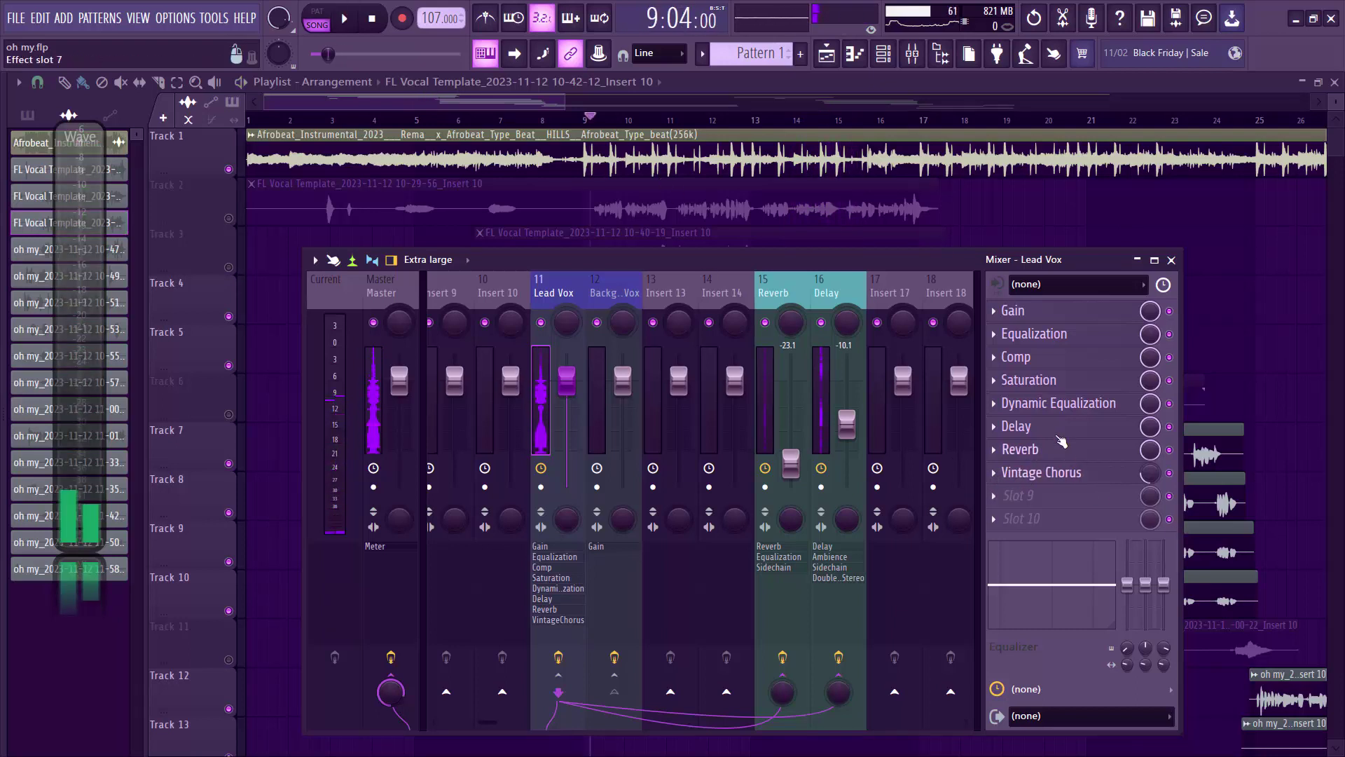
pyautogui.click(1063, 437)
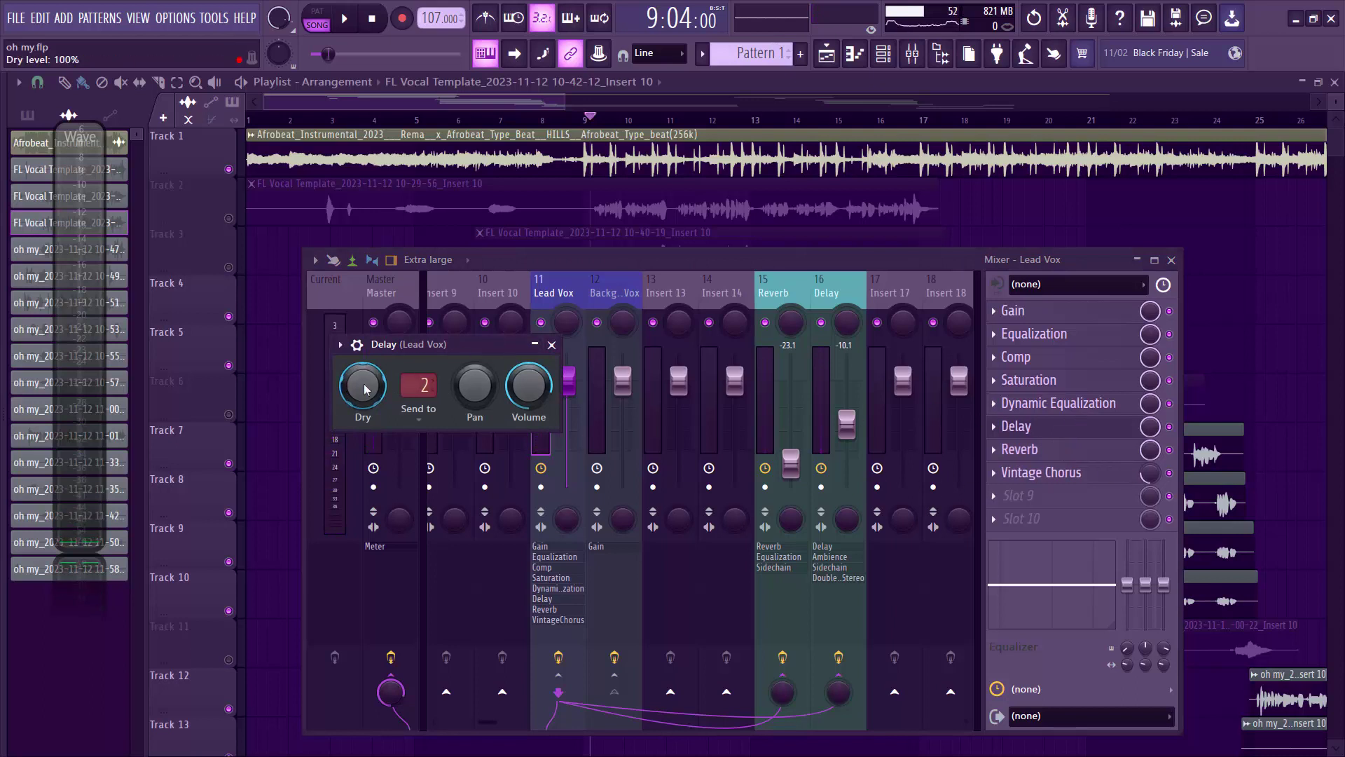
pyautogui.moveTo(425, 348); pyautogui.dragTo(514, 355)
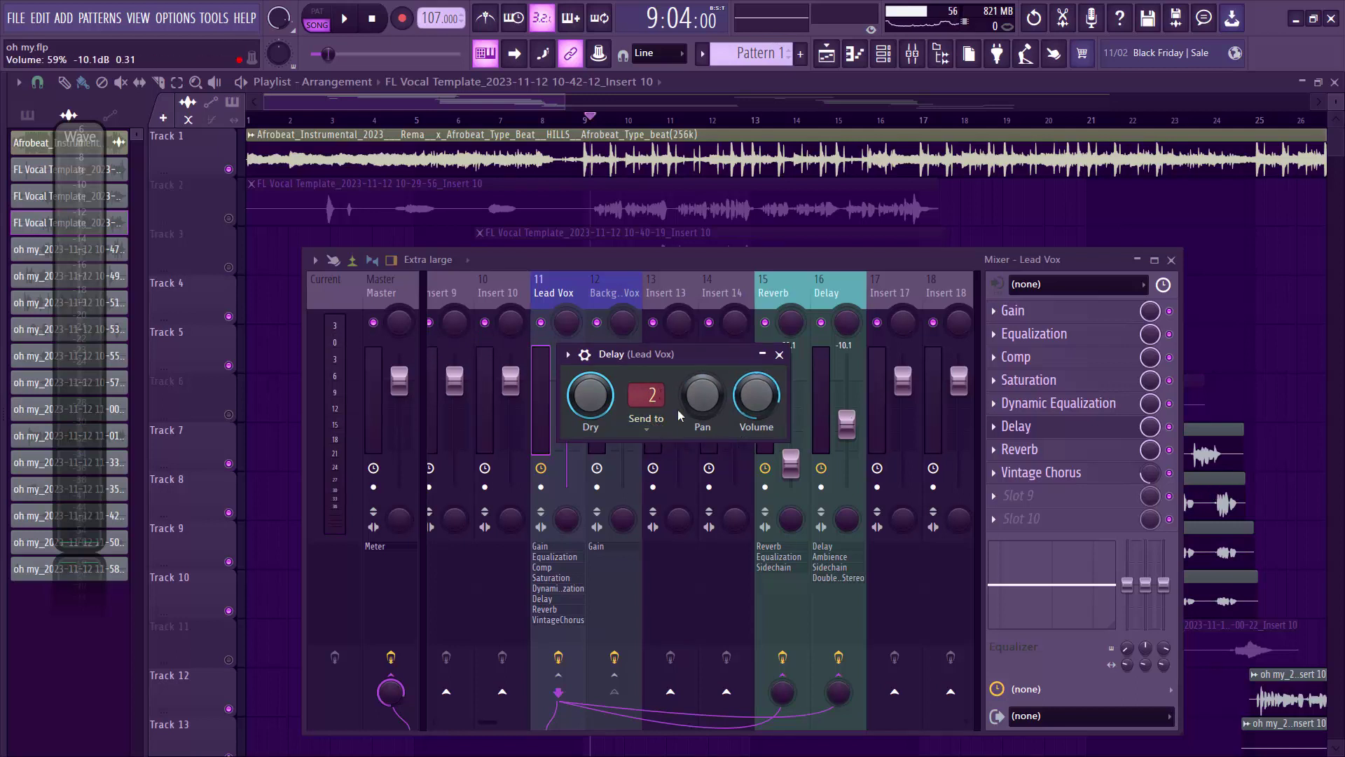
pyautogui.click(1021, 452)
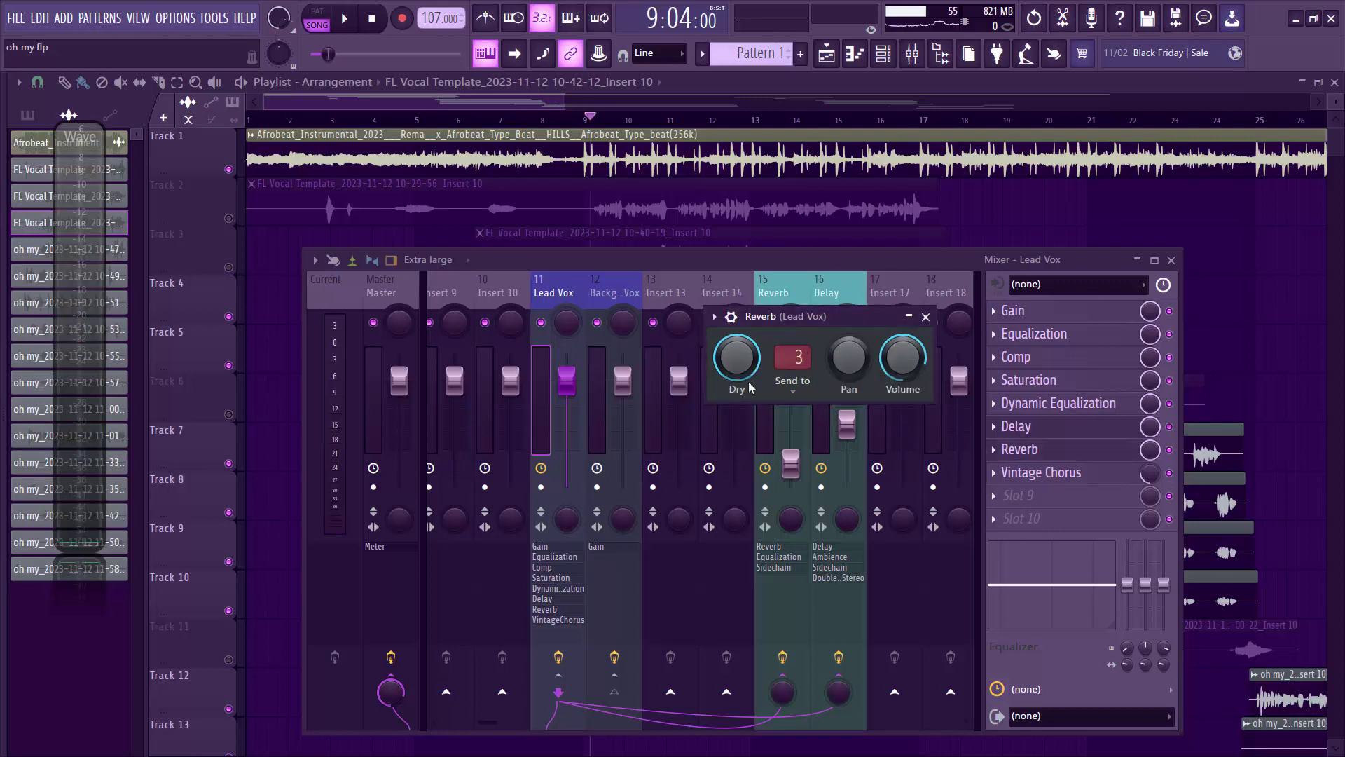
# Review the Reverb send's destination list, close the Reverb window, and reopen the Delay send on send 2.
pyautogui.click(794, 397)
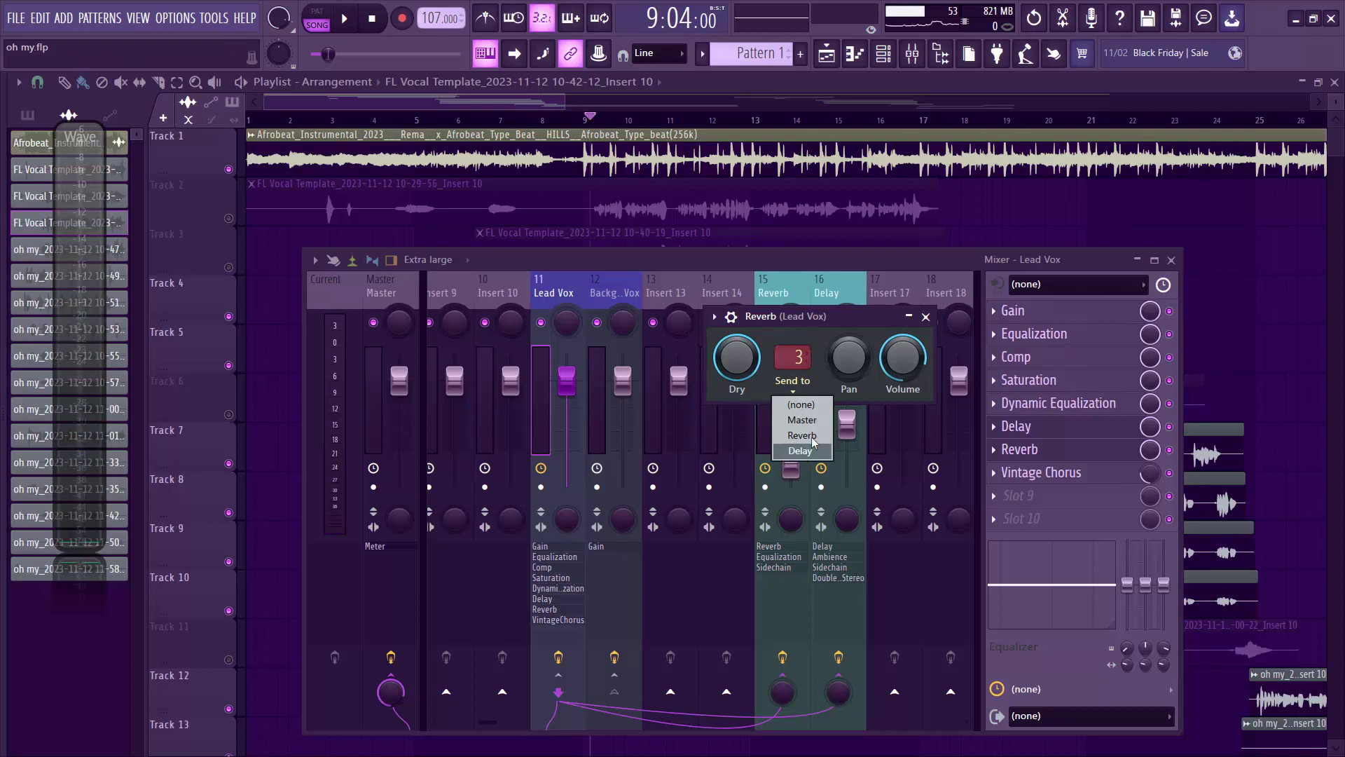
pyautogui.click(927, 317)
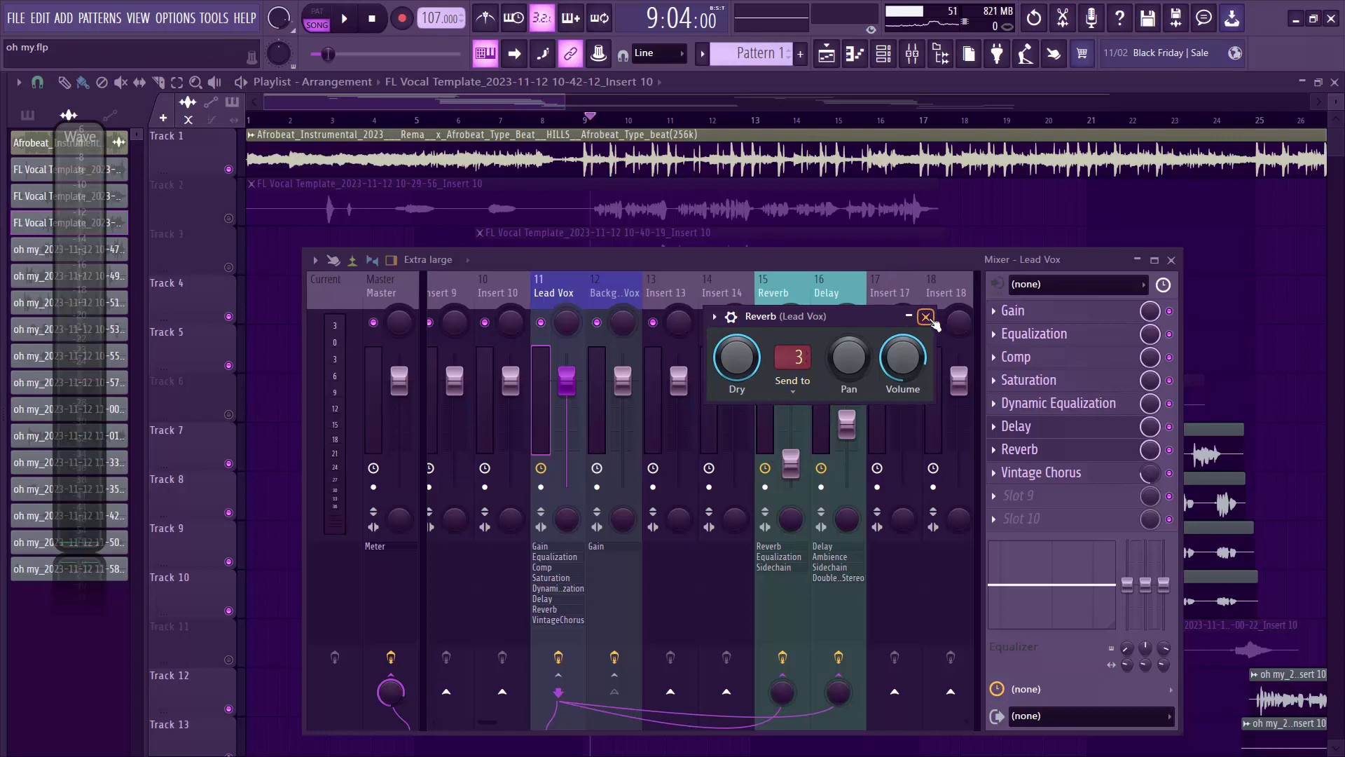
pyautogui.click(926, 317)
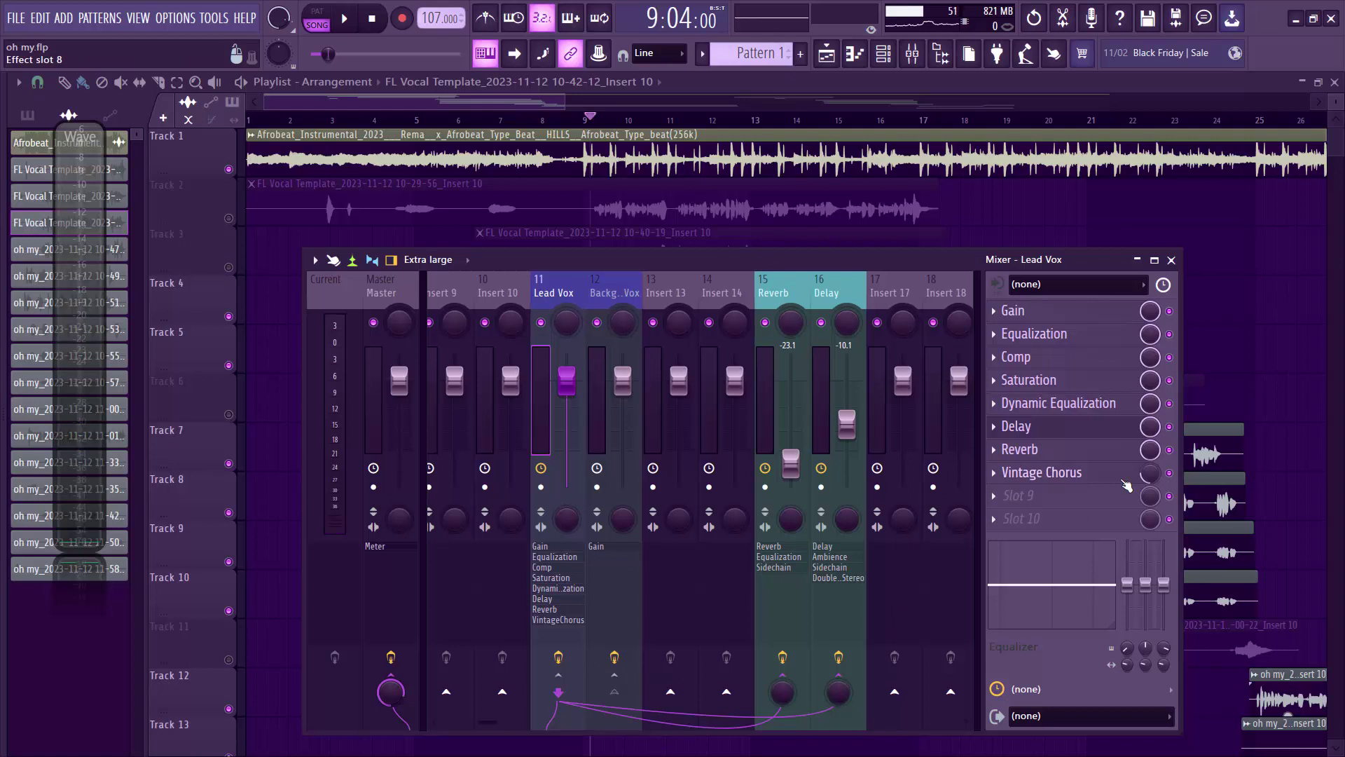
pyautogui.click(1017, 426)
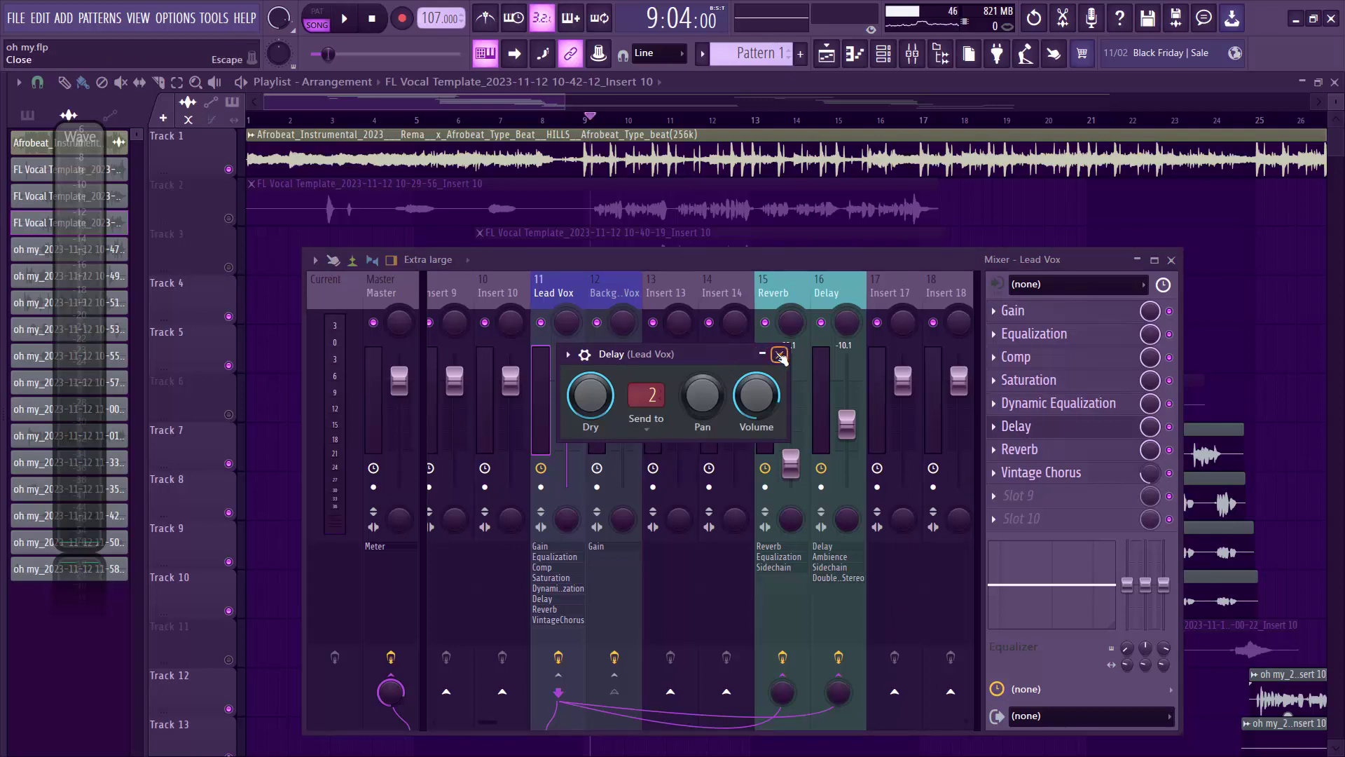
# Search the plugin list for 'send' and load Fruity Send into Lead Vox slot 10.
pyautogui.click(1070, 526)
pyautogui.click(138, 16)
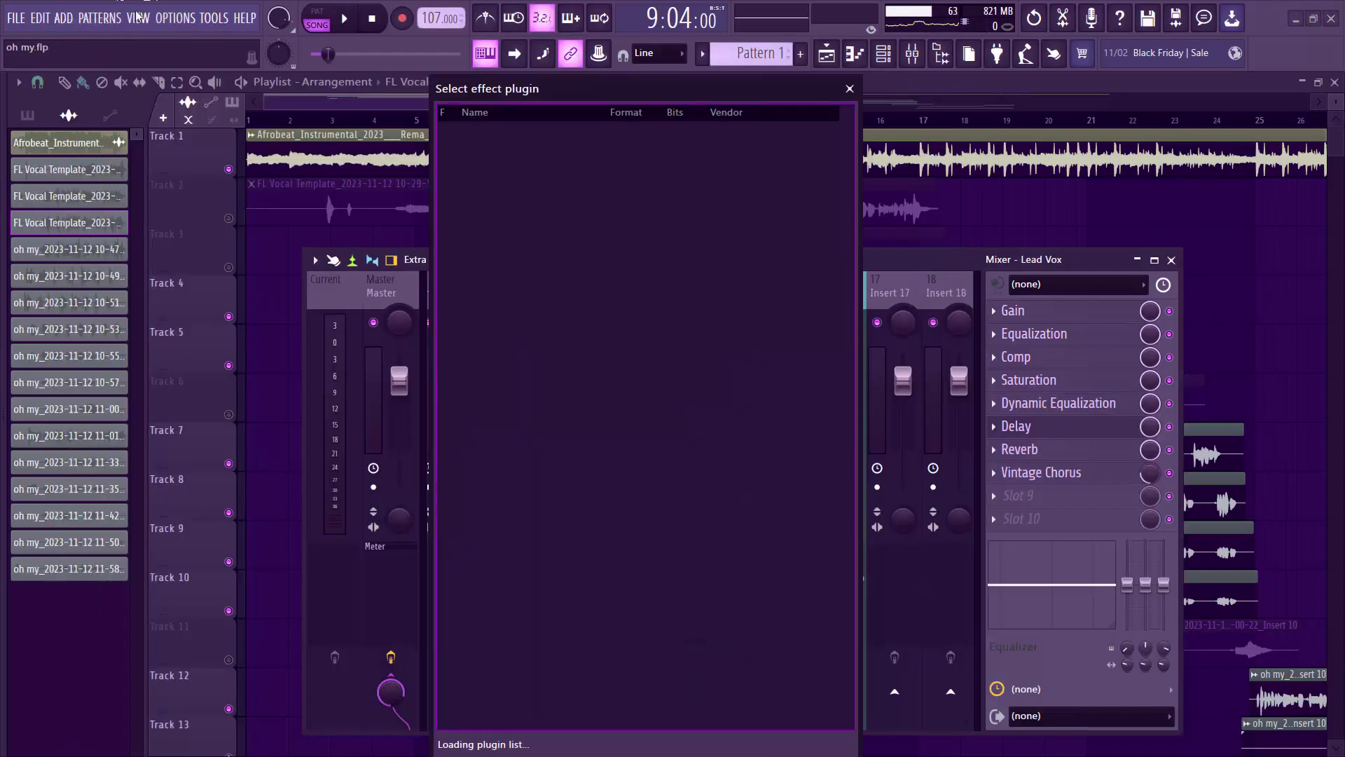
pyautogui.write('sd')
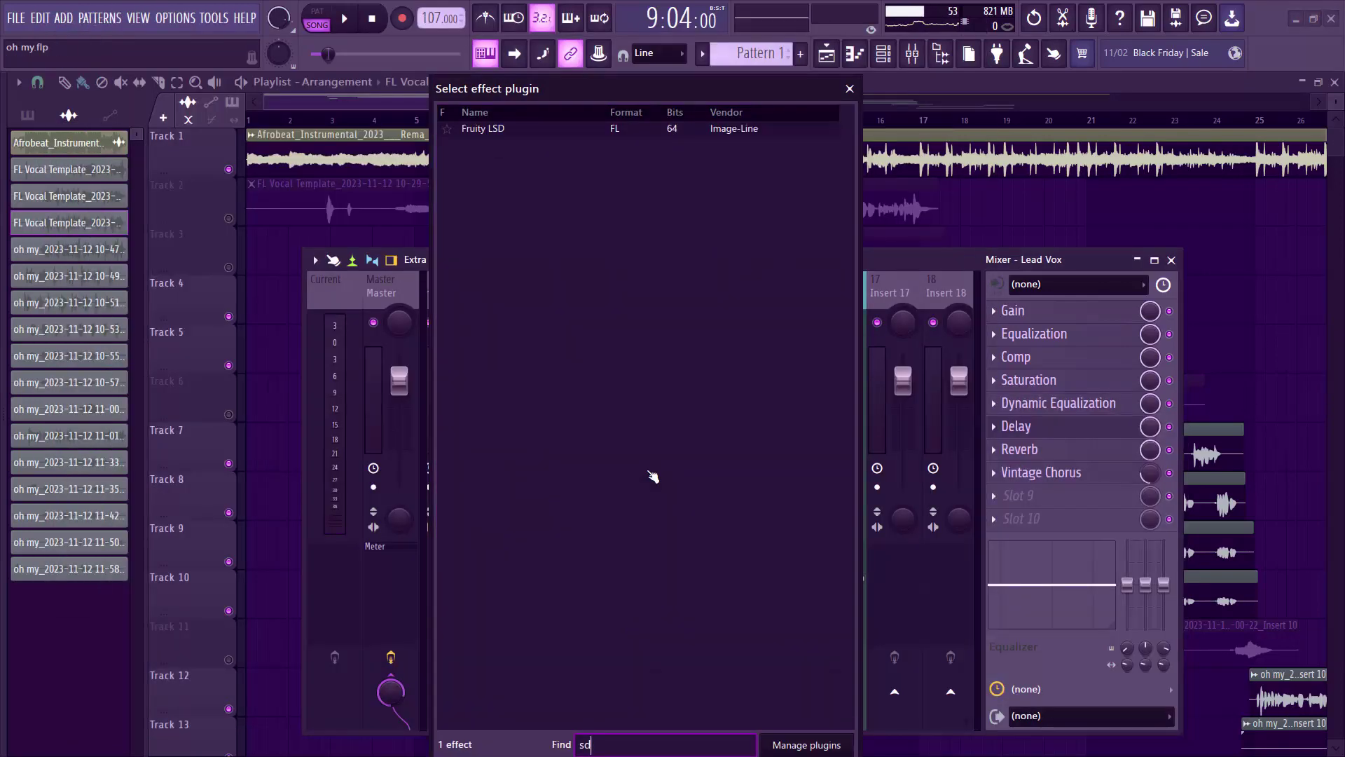
pyautogui.press('BackSpace')
pyautogui.write('en')
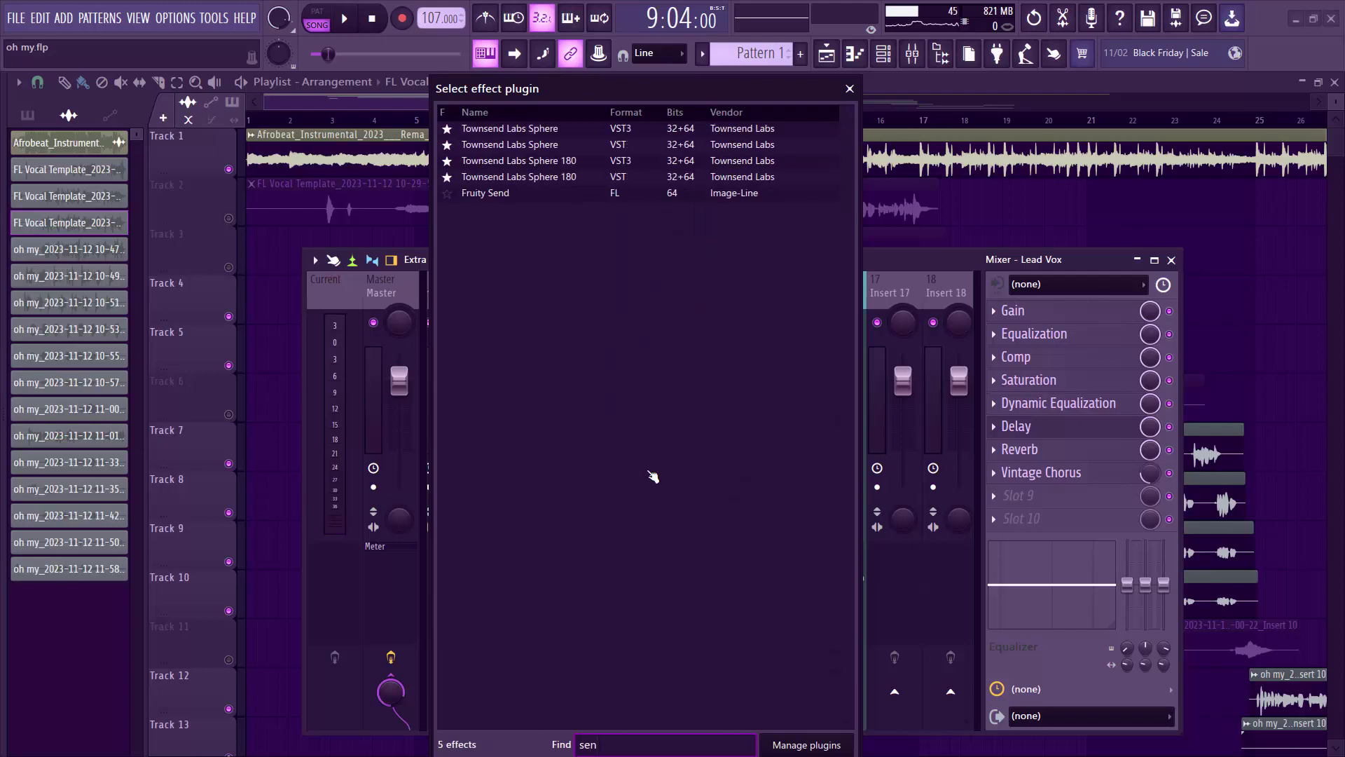
pyautogui.press('Down')
pyautogui.click(473, 194)
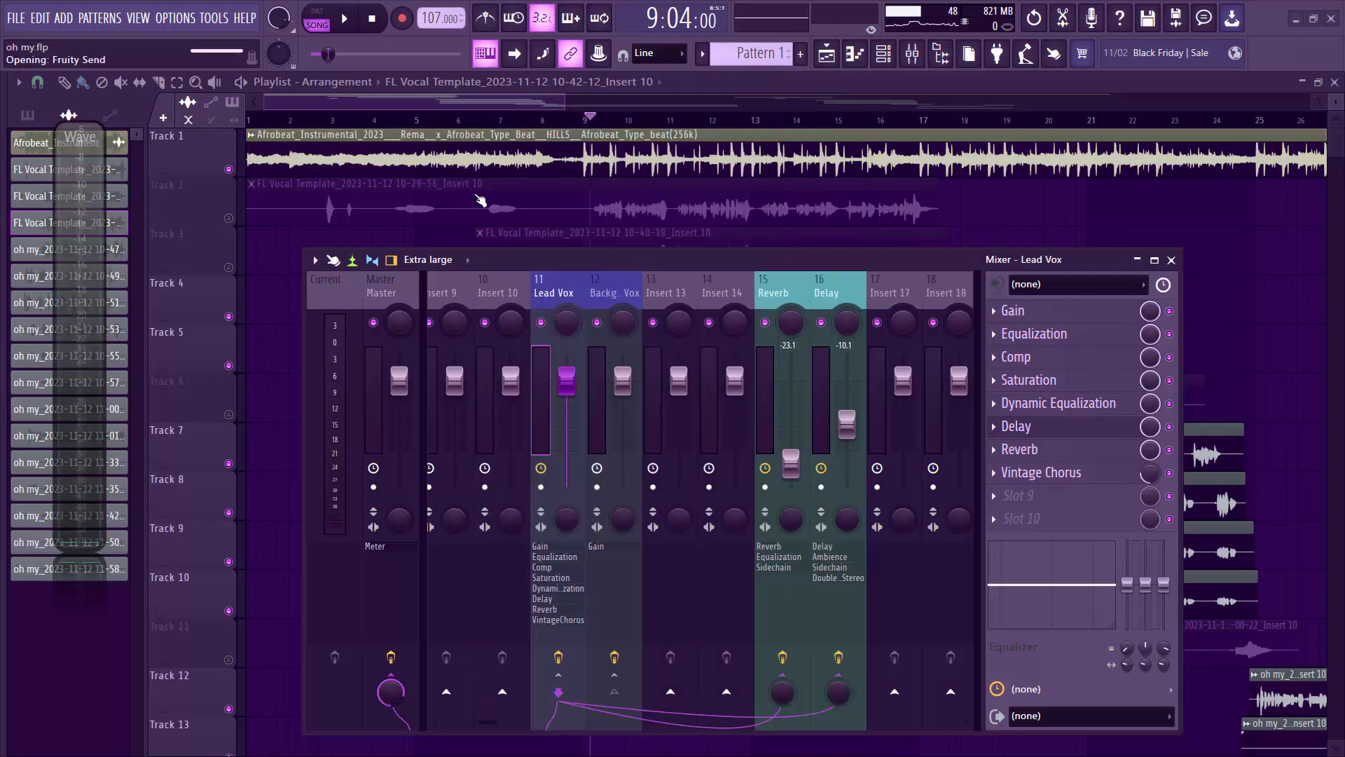
# Check which destinations the new Fruity Send can route to.
pyautogui.moveTo(127, 163); pyautogui.dragTo(594, 272)
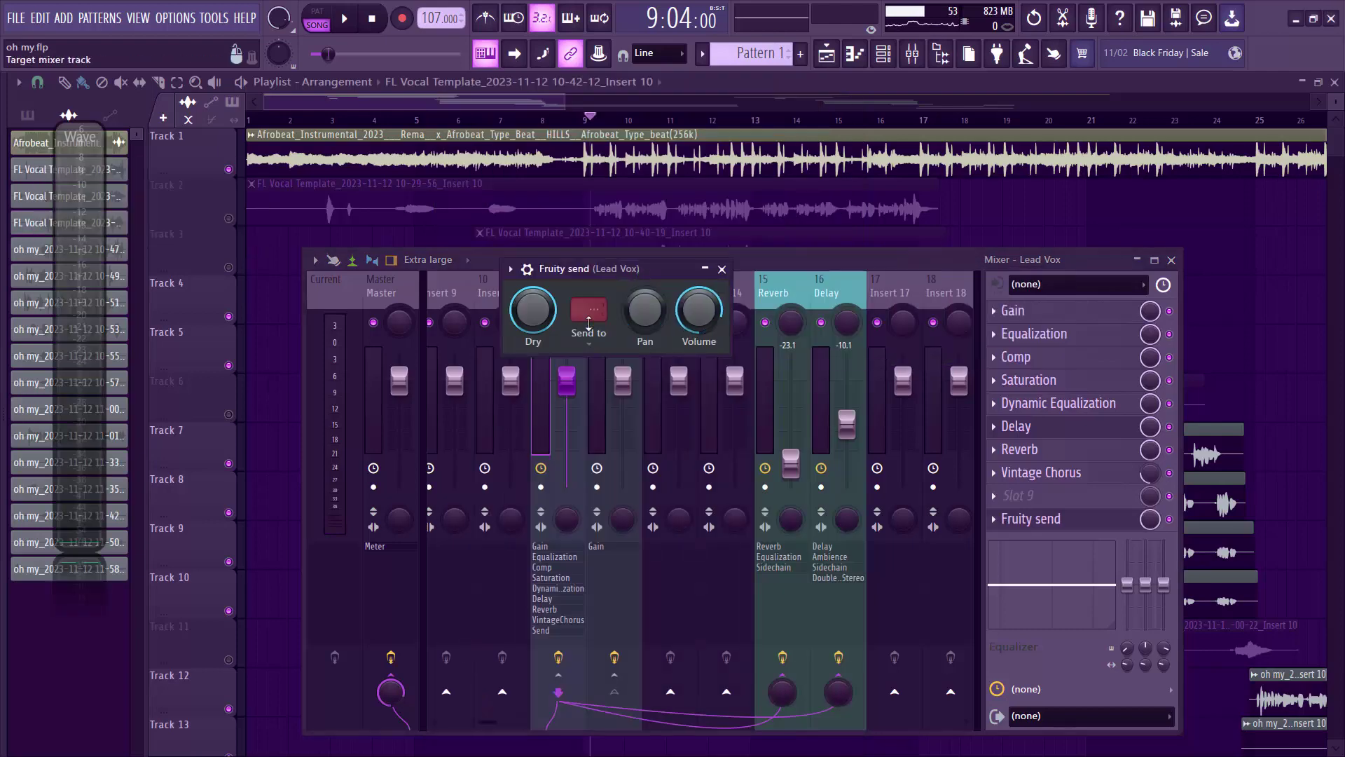
pyautogui.click(600, 334)
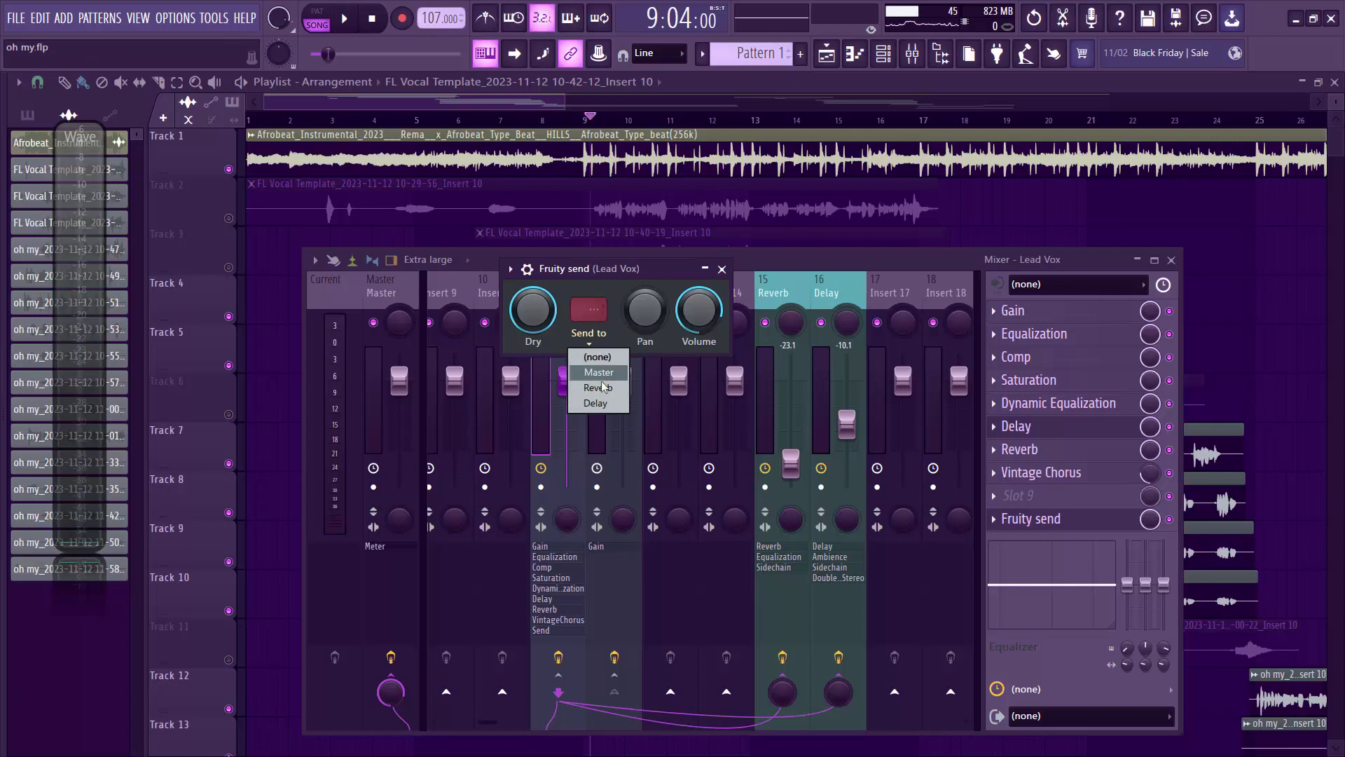
pyautogui.click(721, 269)
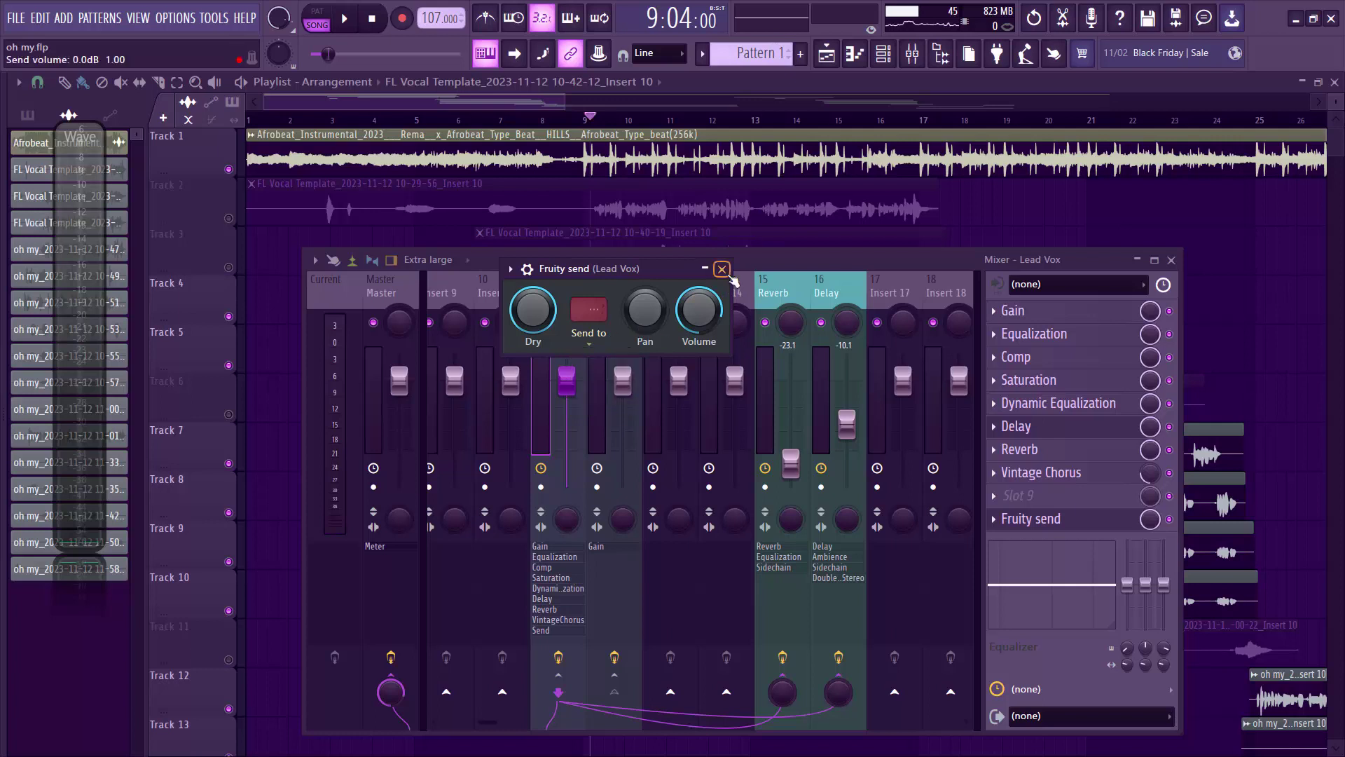
# Delete the Fruity Send so the Lead Vox chain ends at Vintage Chorus.
pyautogui.click(721, 269)
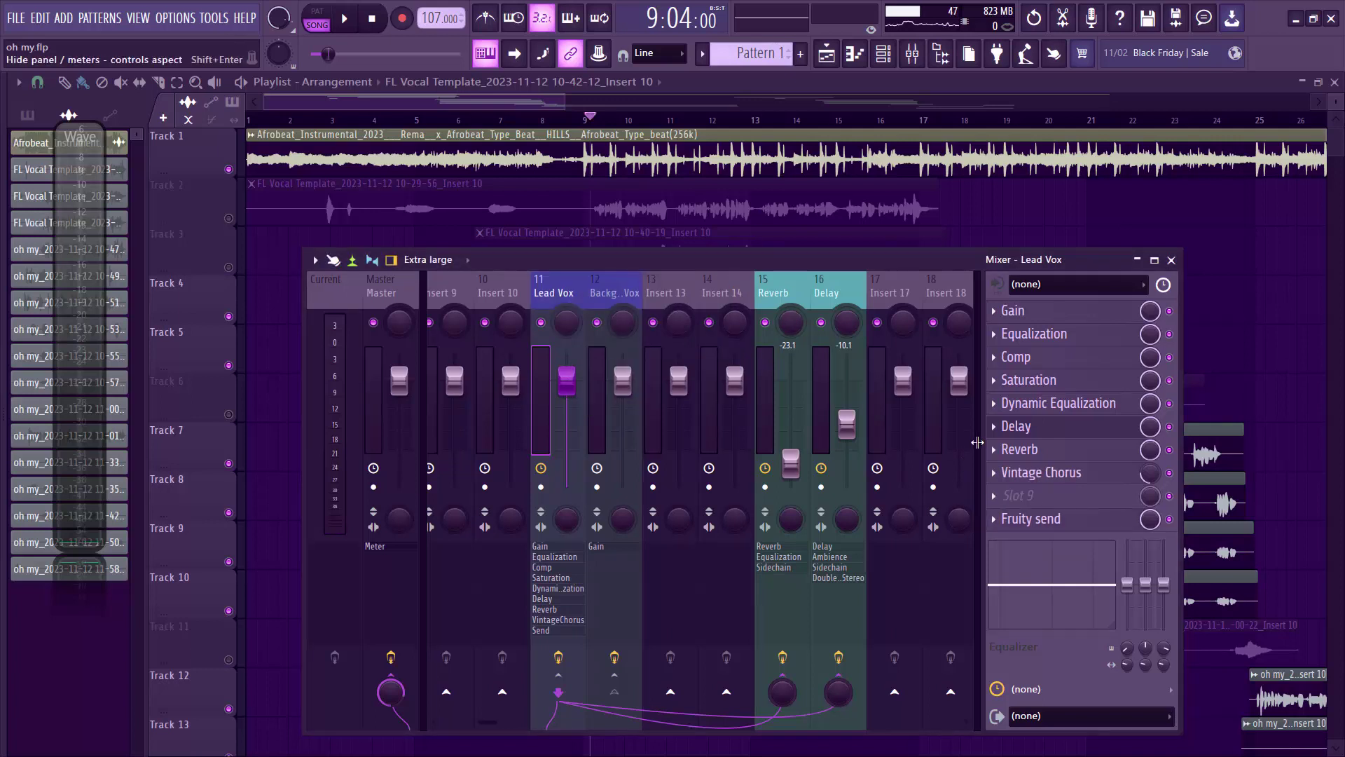
pyautogui.rightClick(997, 520)
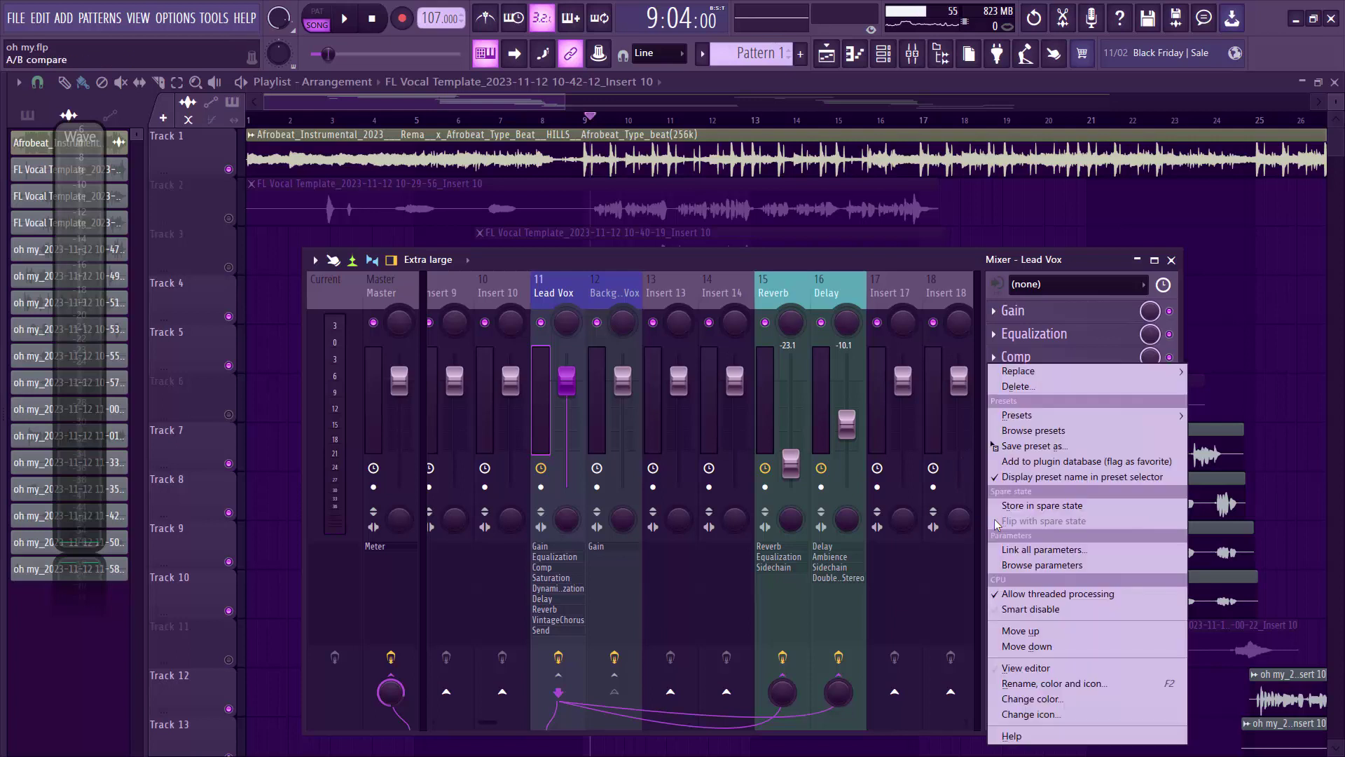
pyautogui.click(1020, 387)
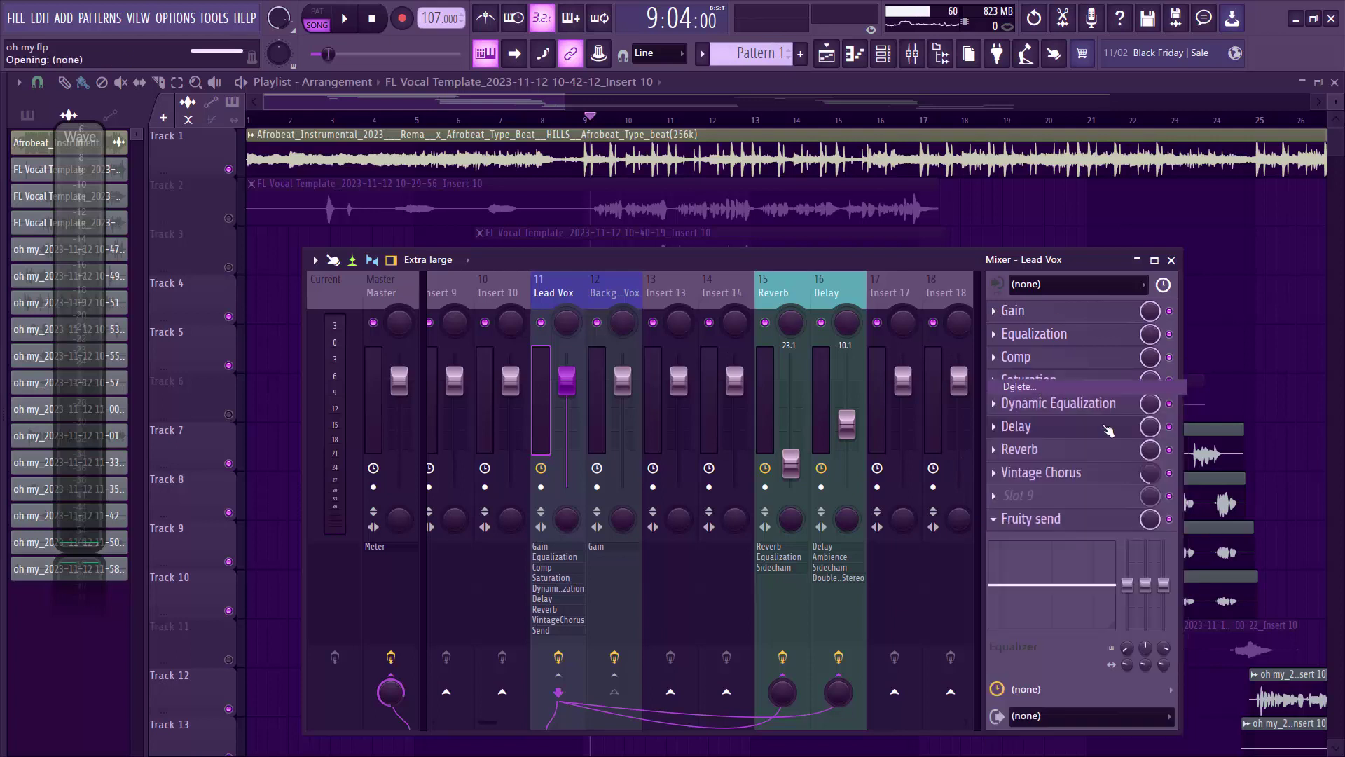
# Lower the Reverb bus reverb plugin's wet level slightly.
pyautogui.click(791, 298)
pyautogui.click(1032, 314)
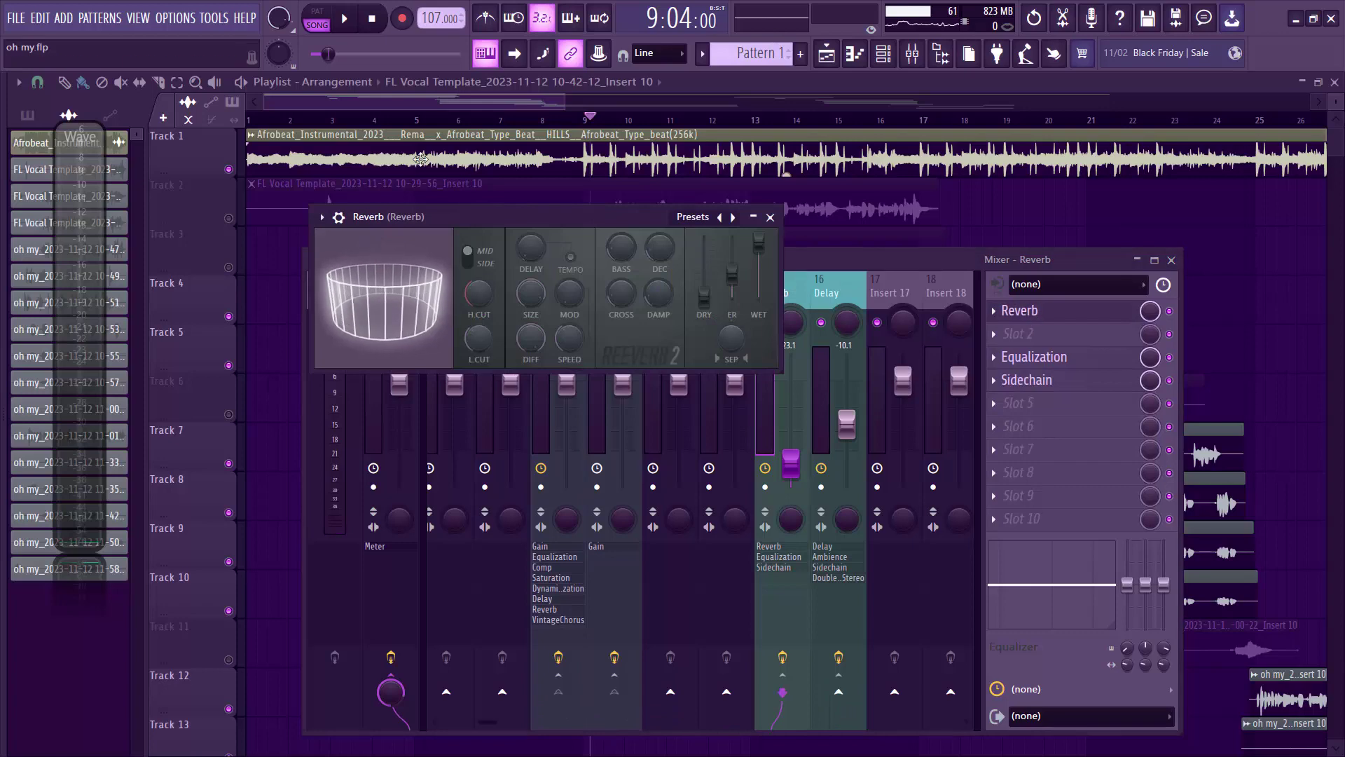
pyautogui.moveTo(542, 216); pyautogui.dragTo(671, 303)
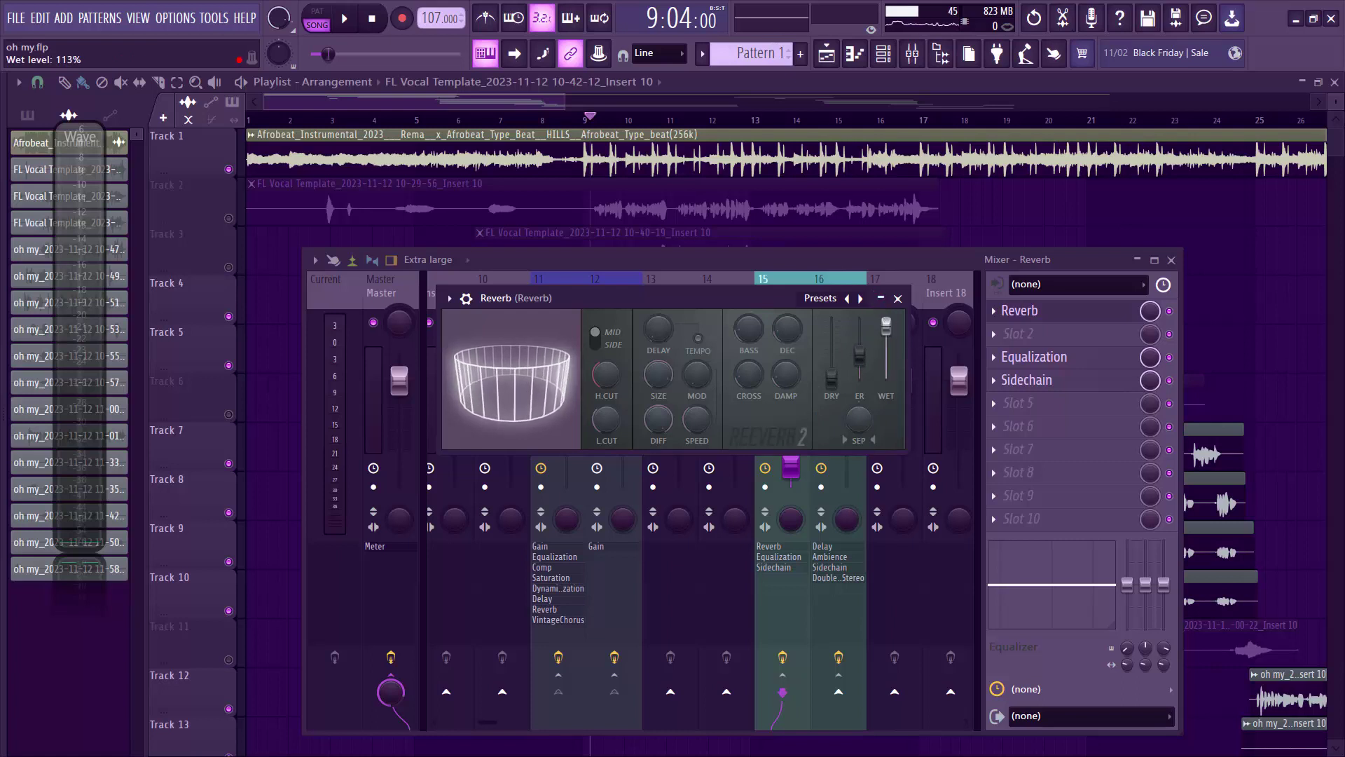
pyautogui.moveTo(886, 326); pyautogui.dragTo(886, 332)
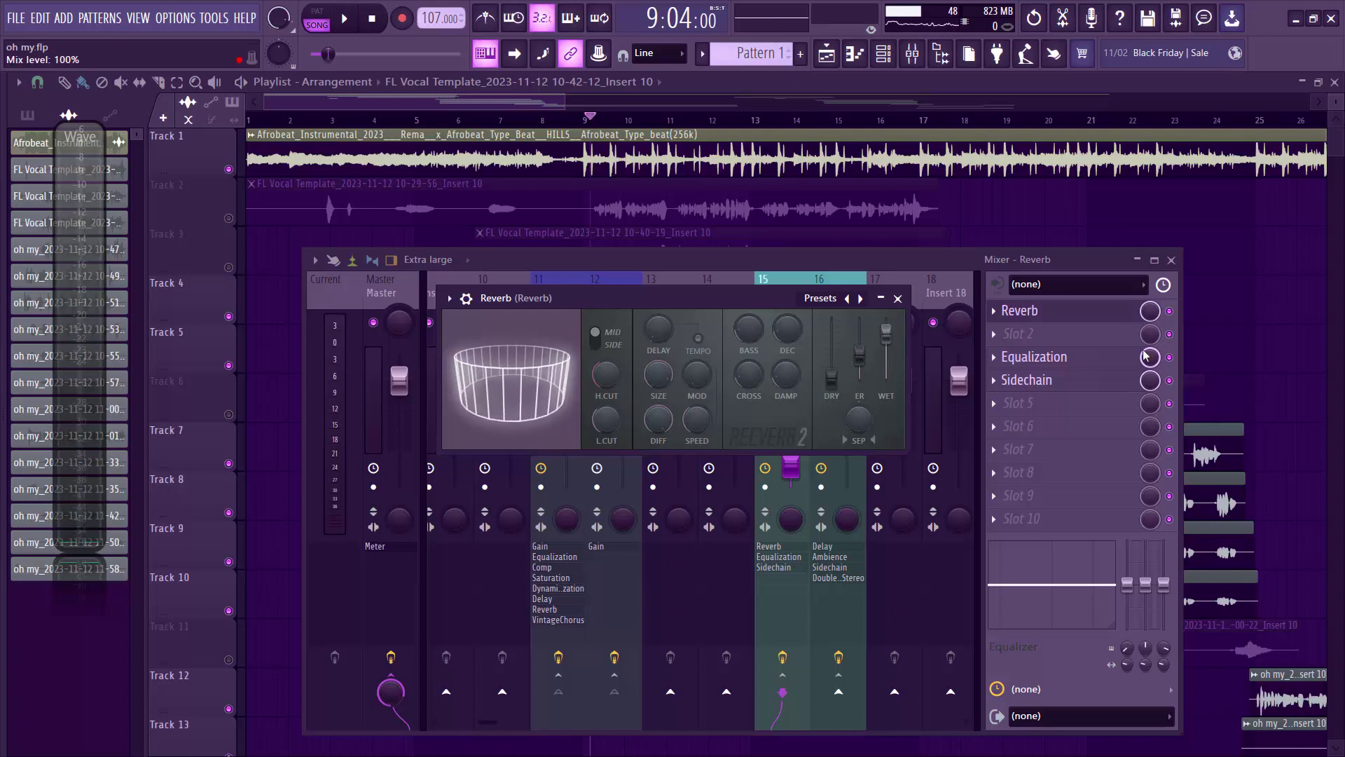
pyautogui.click(897, 298)
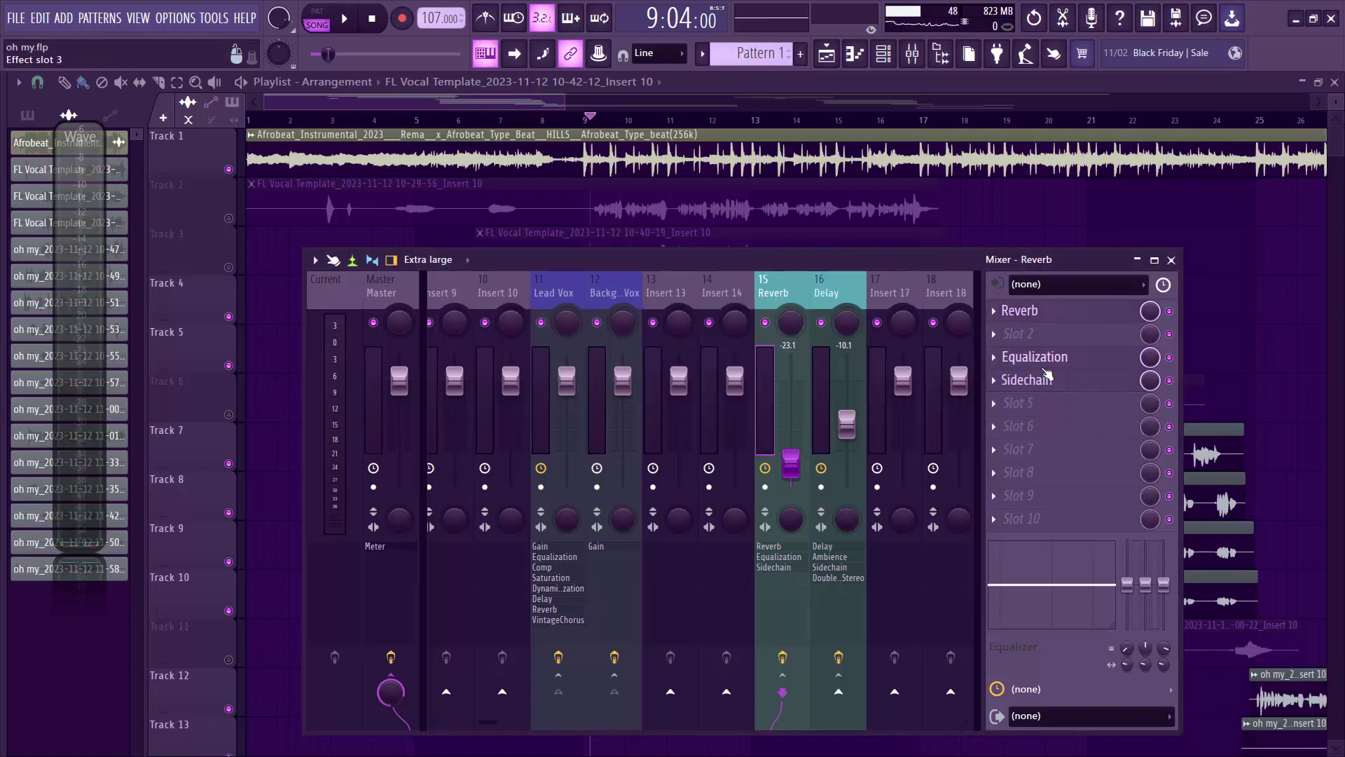
# Review the Reverb bus's band-pass Equalization curve, then bring up its Sidechain compressor.
pyautogui.click(1043, 366)
pyautogui.moveTo(312, 399); pyautogui.dragTo(737, 319)
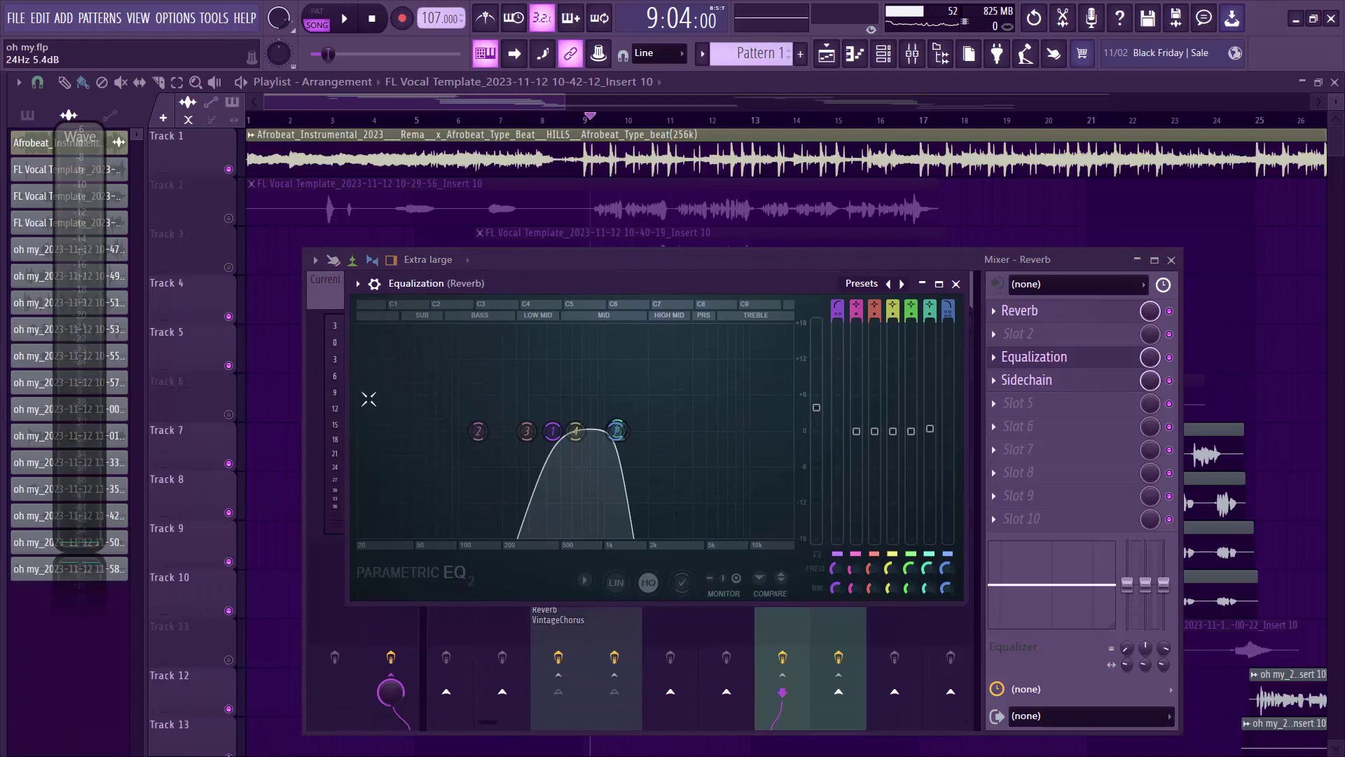
pyautogui.click(966, 286)
pyautogui.click(989, 374)
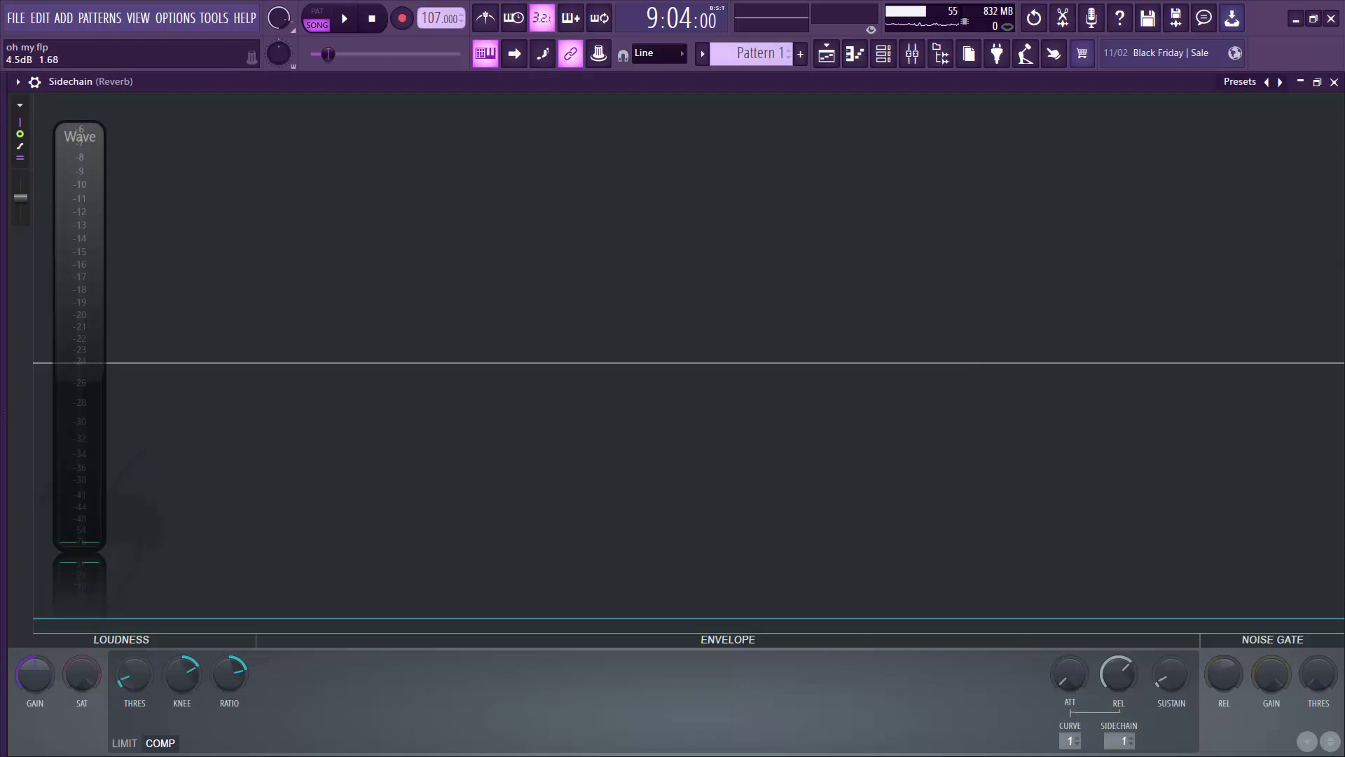
# Make Lead Vox the Reverb bus compressor's sidechain source and play the song.
pyautogui.click(1317, 83)
pyautogui.moveTo(656, 416); pyautogui.dragTo(690, 292)
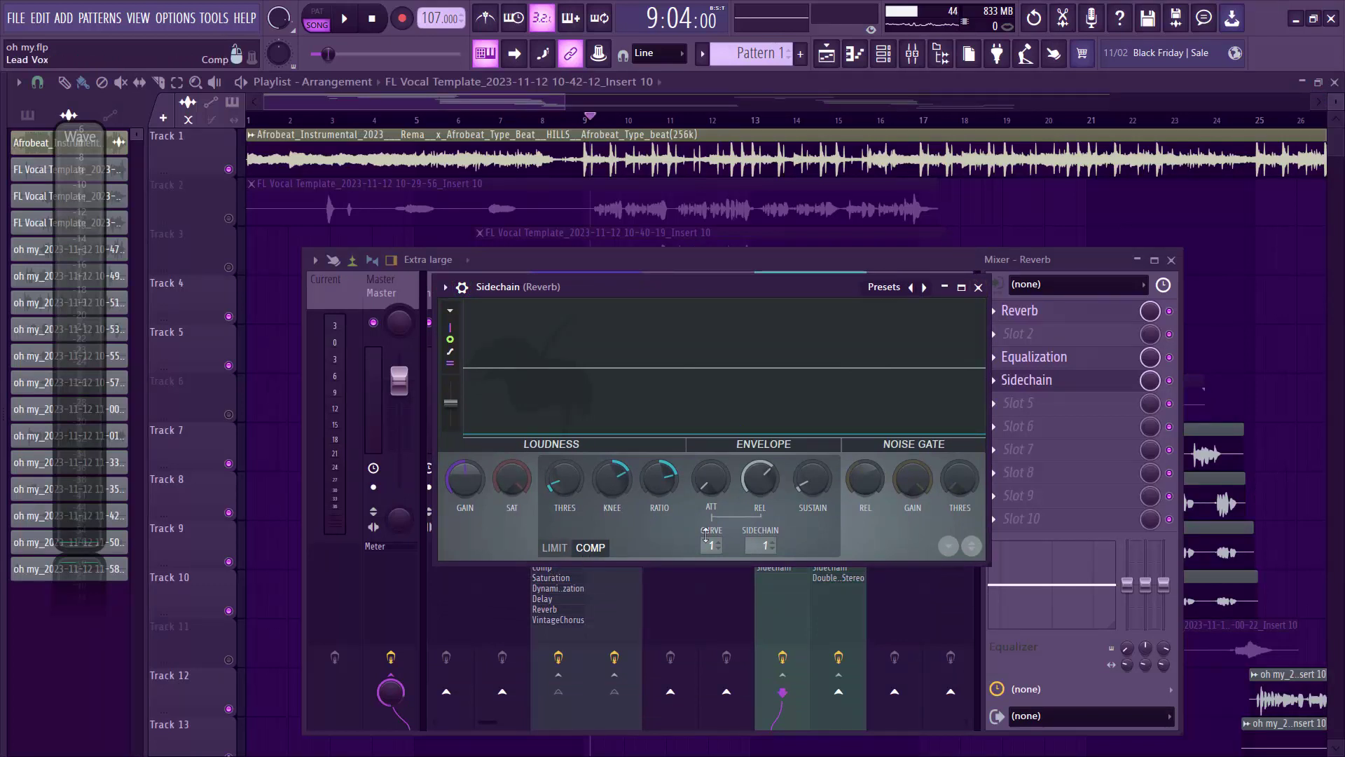
pyautogui.click(751, 542)
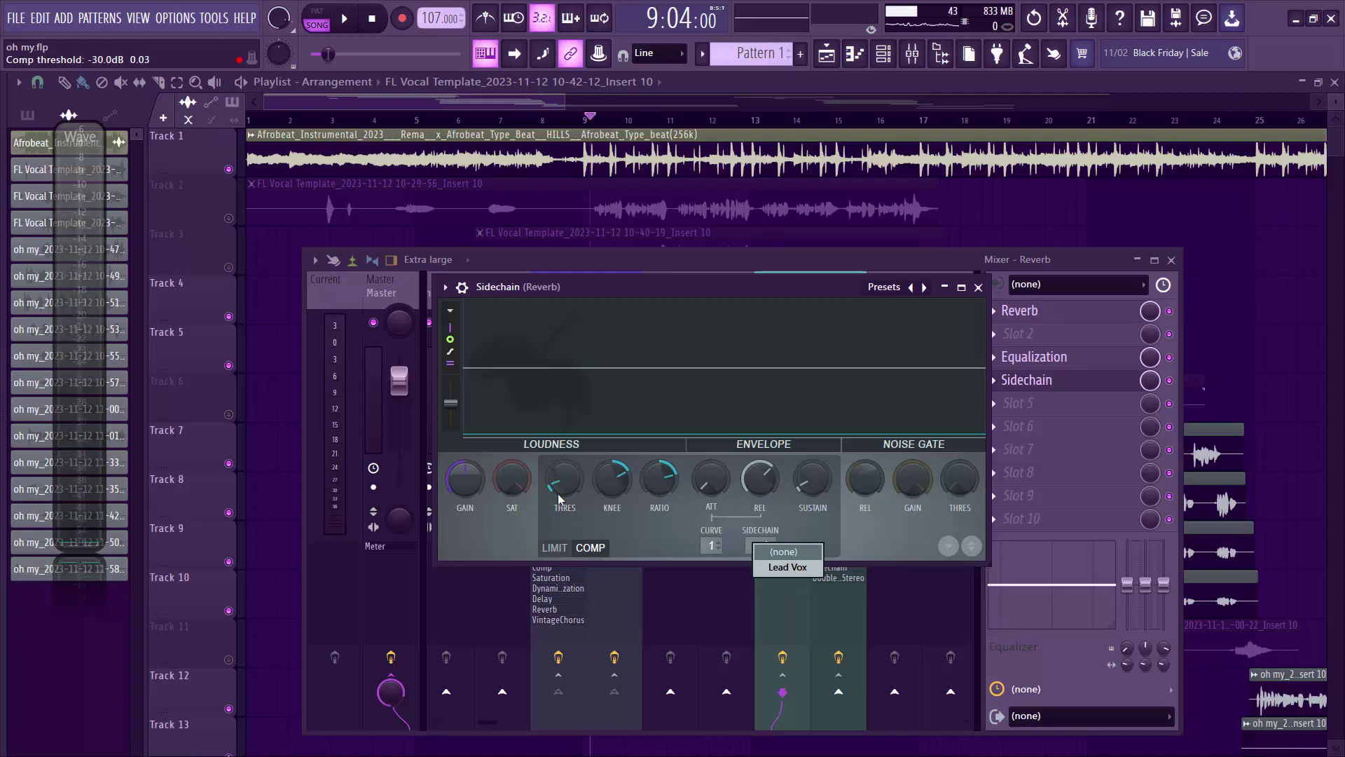
pyautogui.click(635, 477)
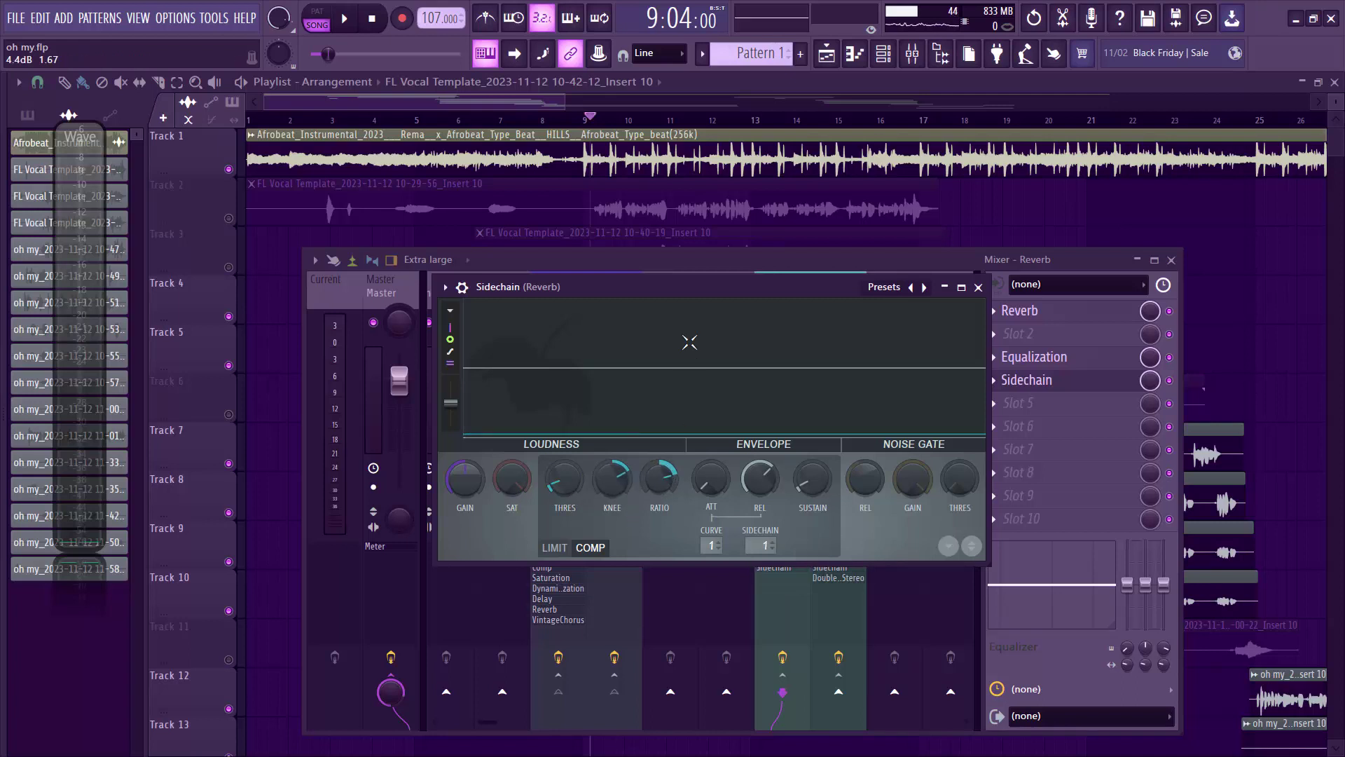
pyautogui.press('space')
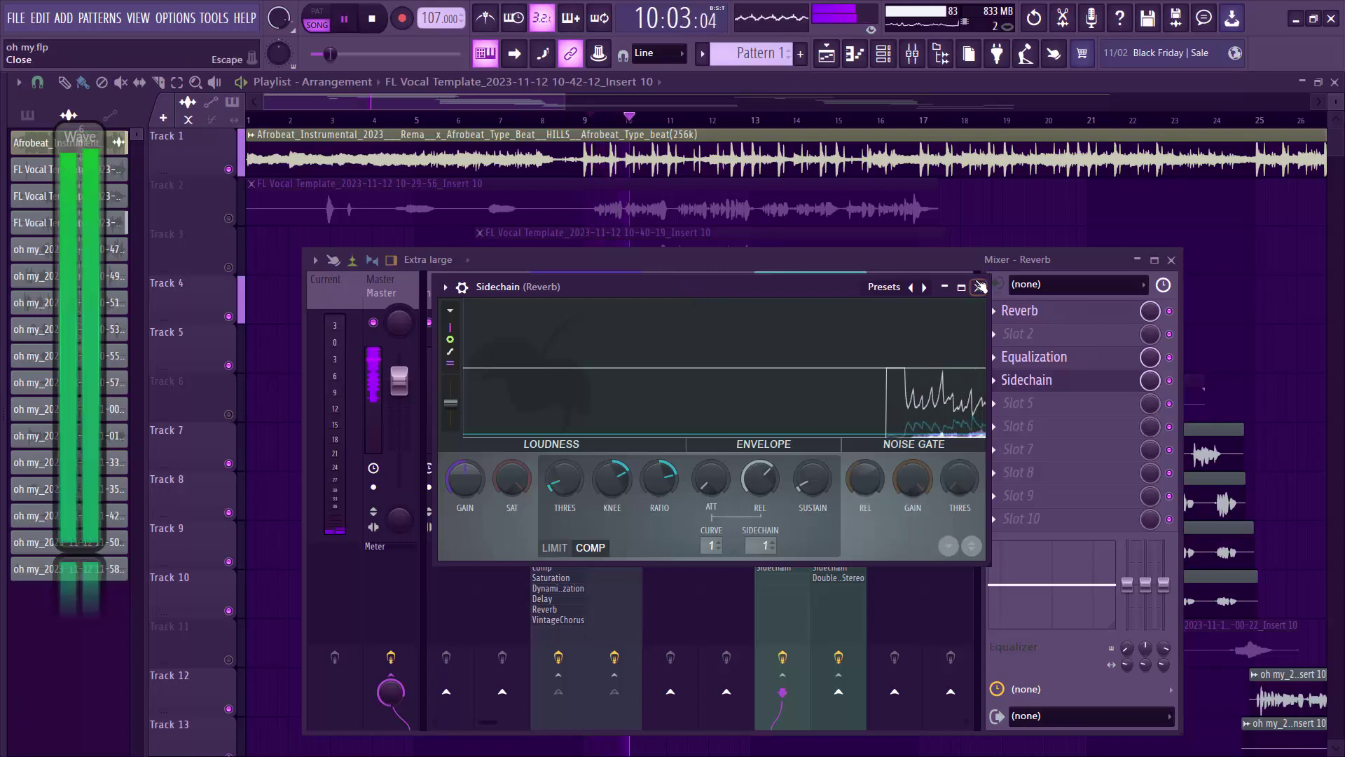
# Stop playback and sync insert 16 Delay's Fruity Delay time to 4 steps.
pyautogui.click(979, 287)
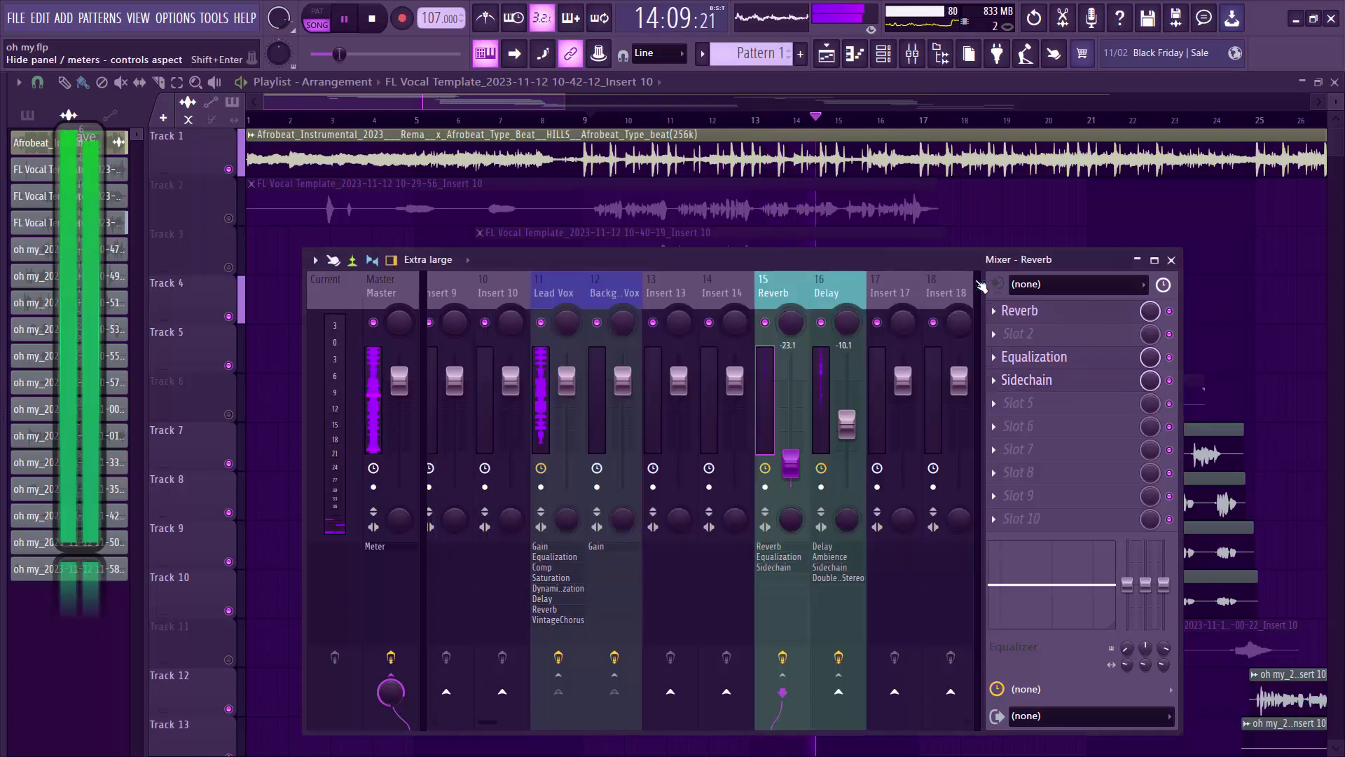
pyautogui.press('space')
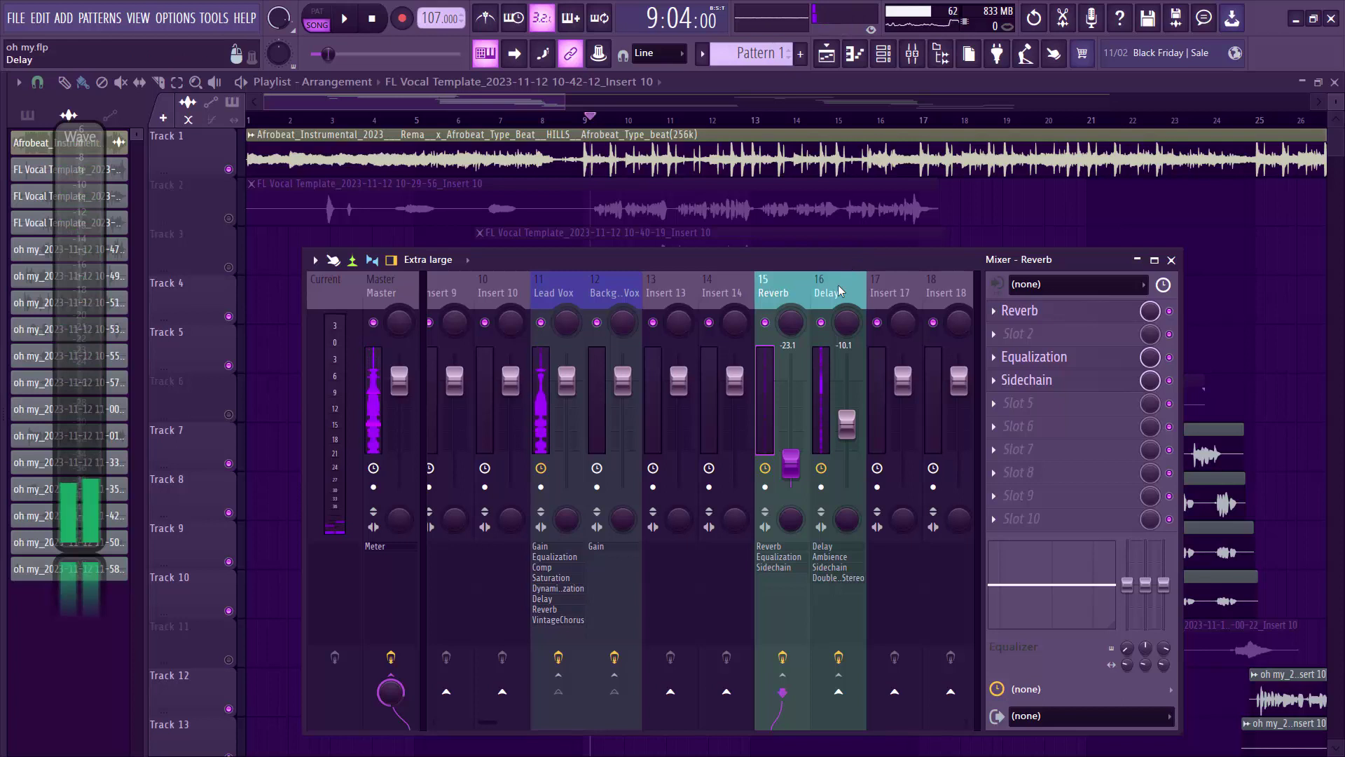
pyautogui.click(838, 284)
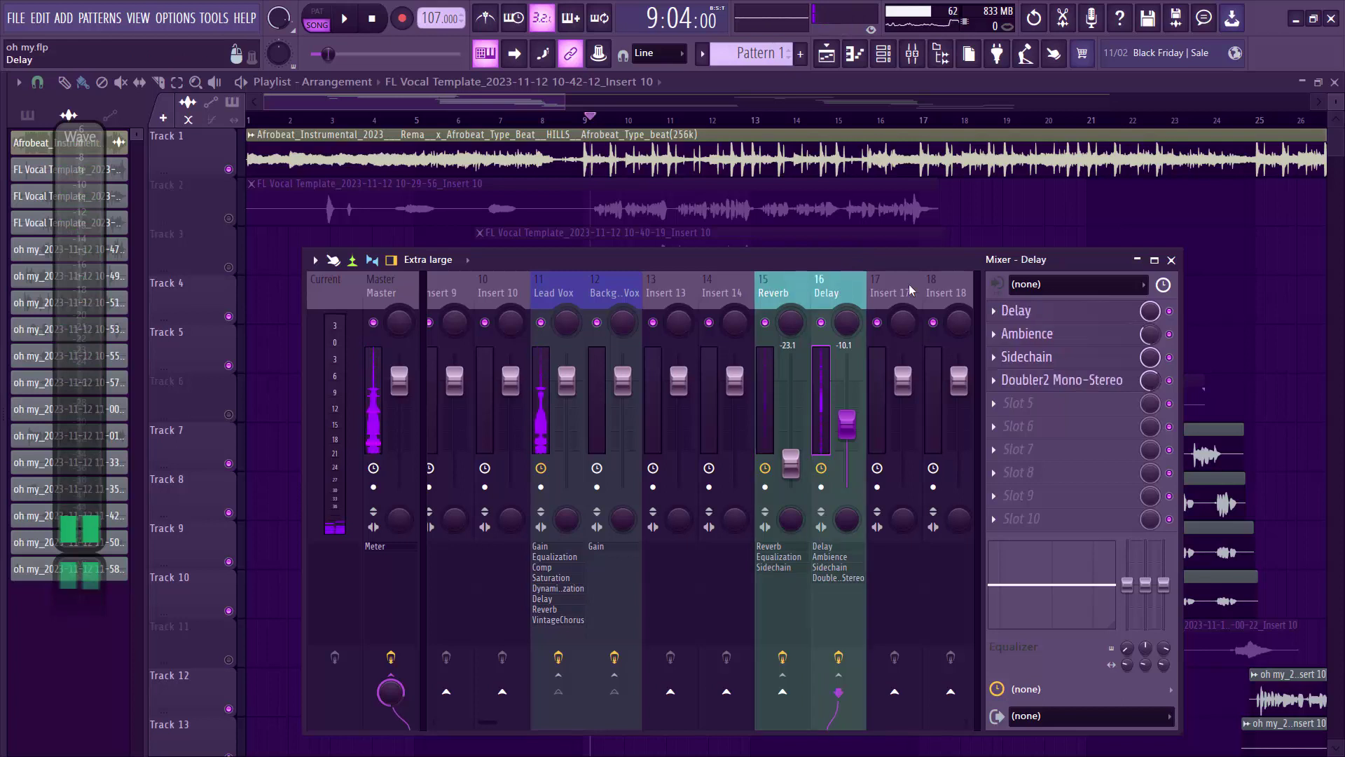
pyautogui.click(1050, 319)
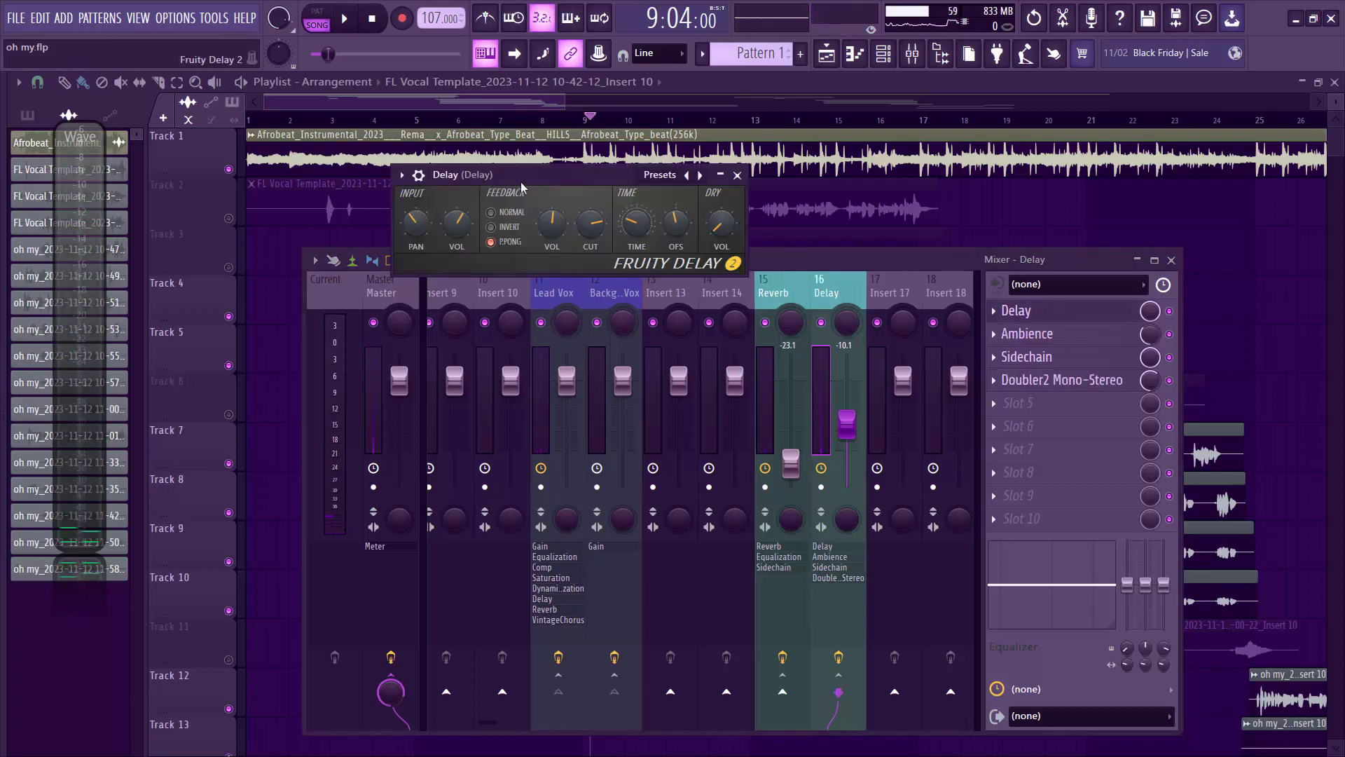
pyautogui.moveTo(529, 183); pyautogui.dragTo(712, 345)
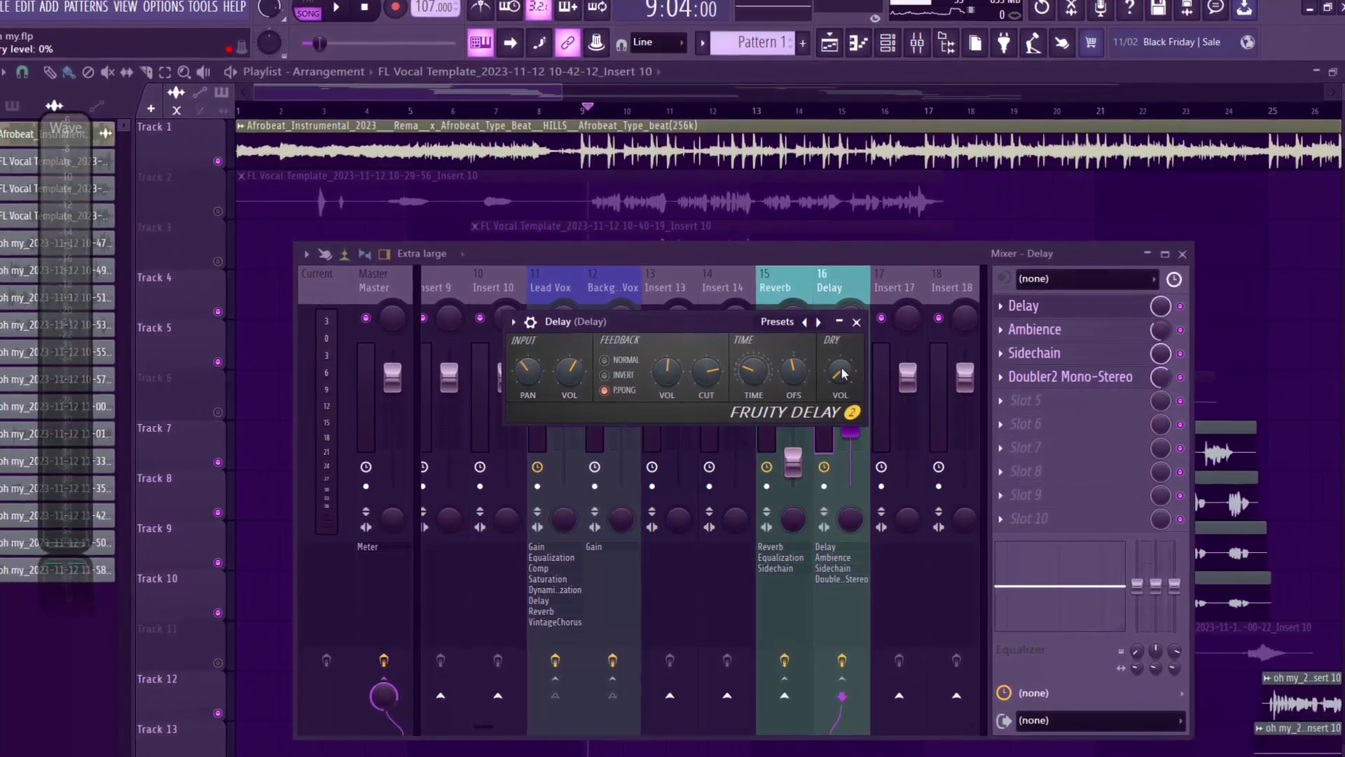
pyautogui.rightClick(840, 371)
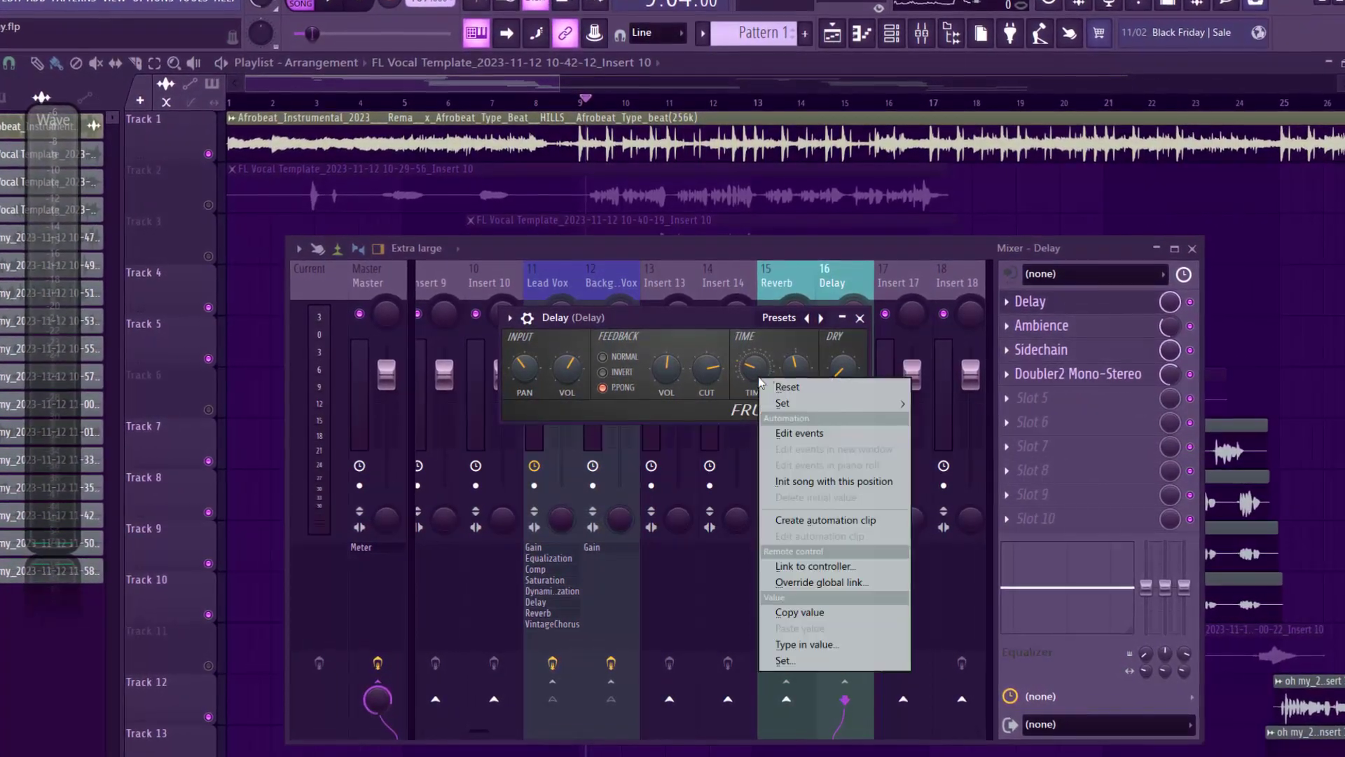
pyautogui.moveTo(808, 405)
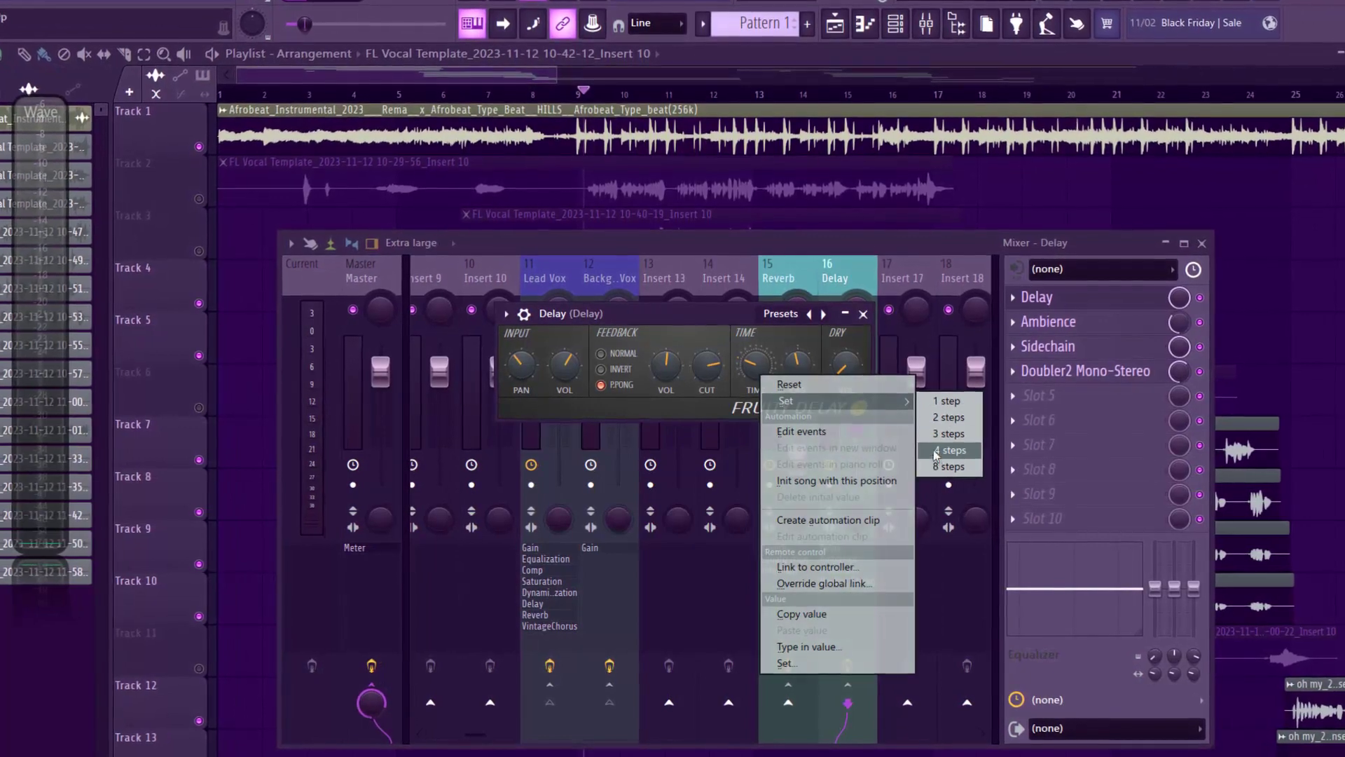
pyautogui.click(942, 446)
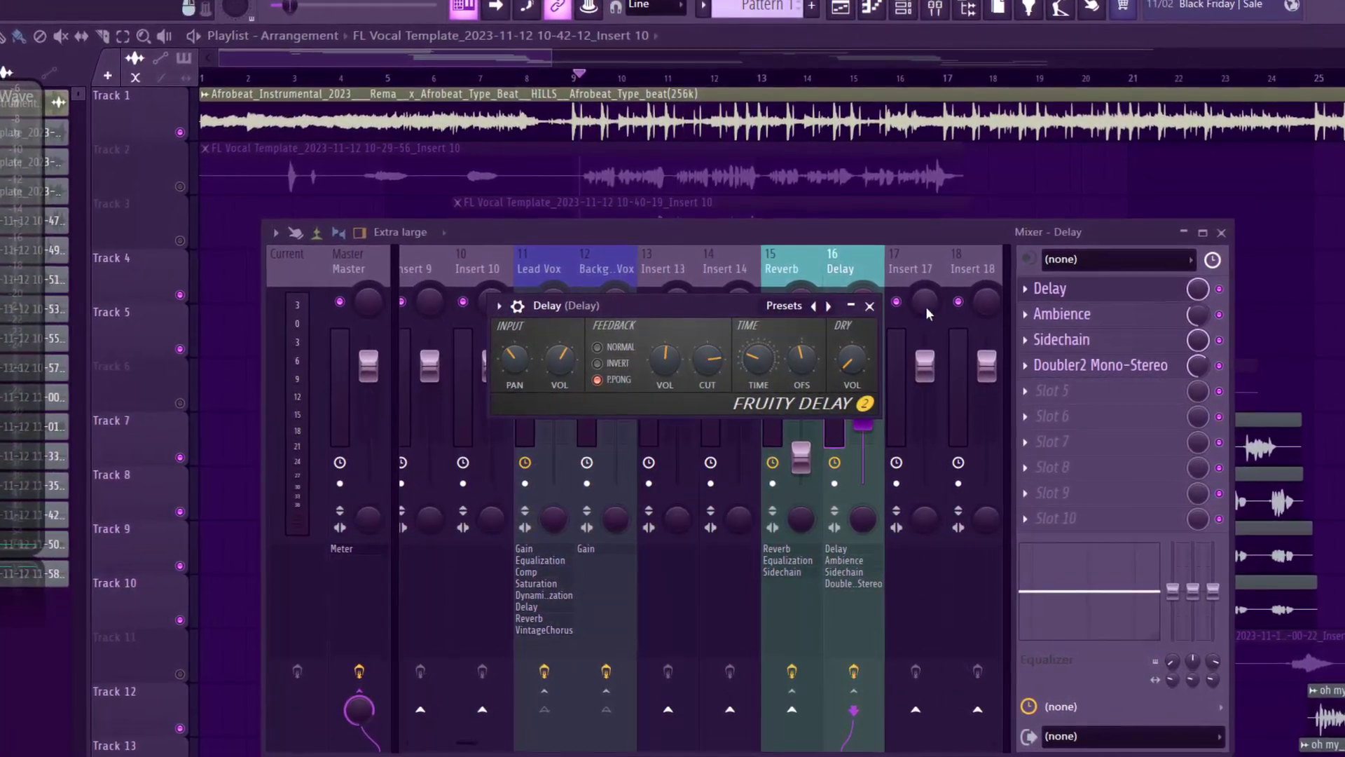
# Bring up the Delay bus's Ambience reverb beside the mixer.
pyautogui.click(870, 304)
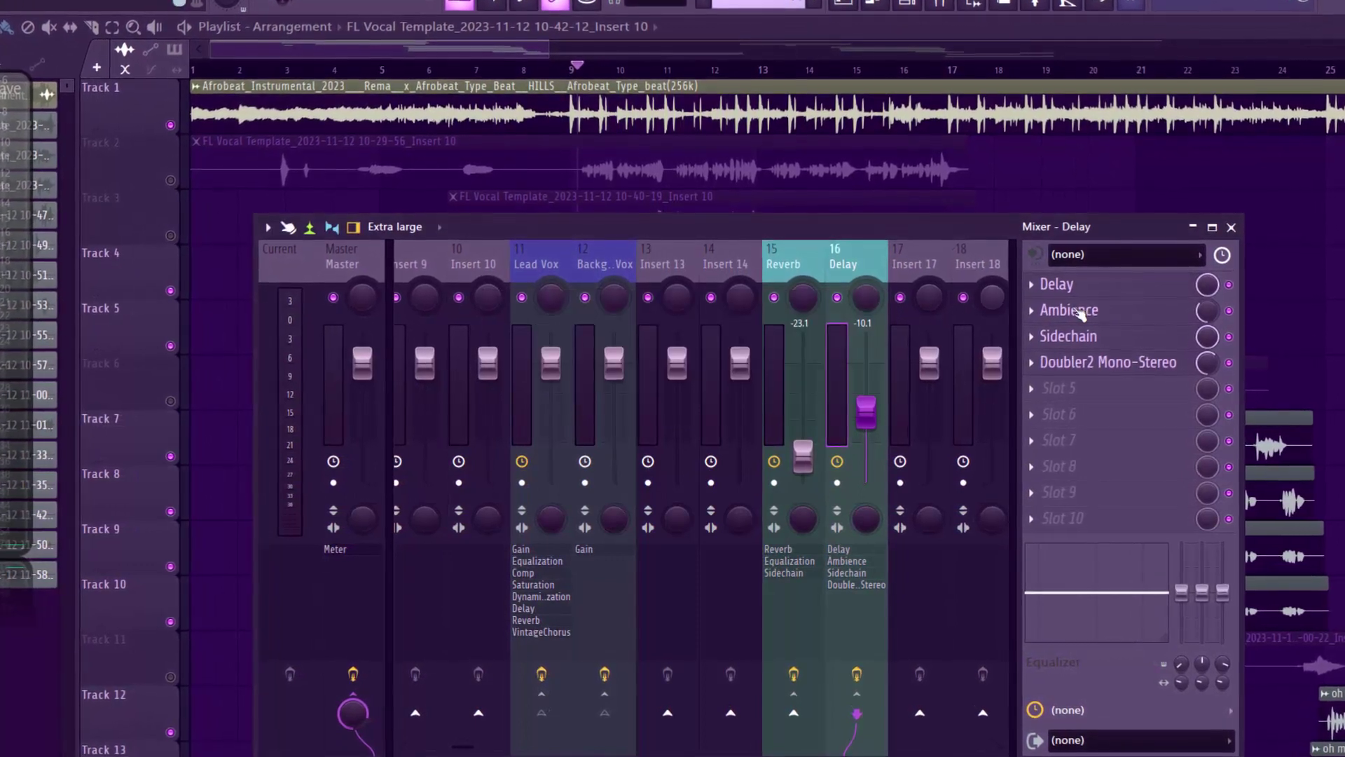
pyautogui.click(1071, 309)
pyautogui.moveTo(622, 193); pyautogui.dragTo(699, 307)
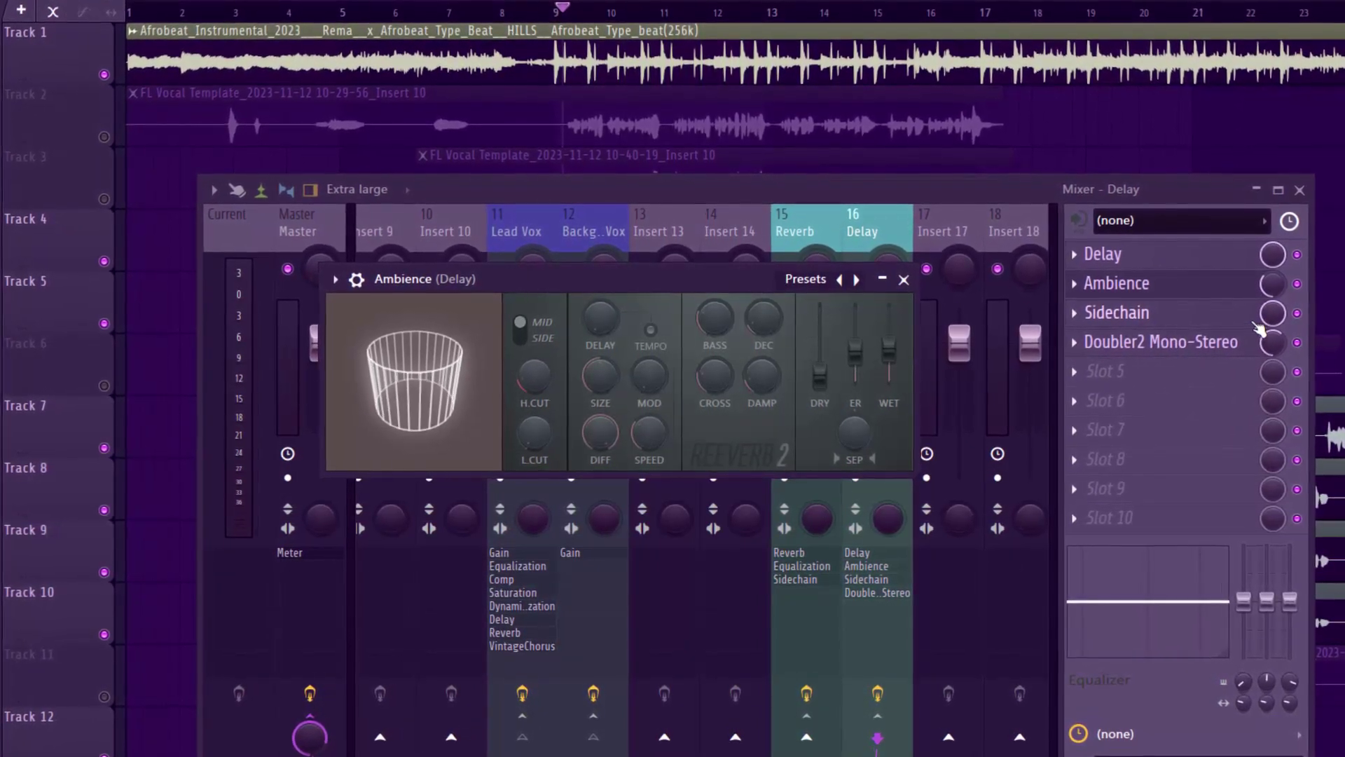
# Check the Delay bus Sidechain's input source and review the Doubler2 Mono-Stereo settings.
pyautogui.click(1119, 312)
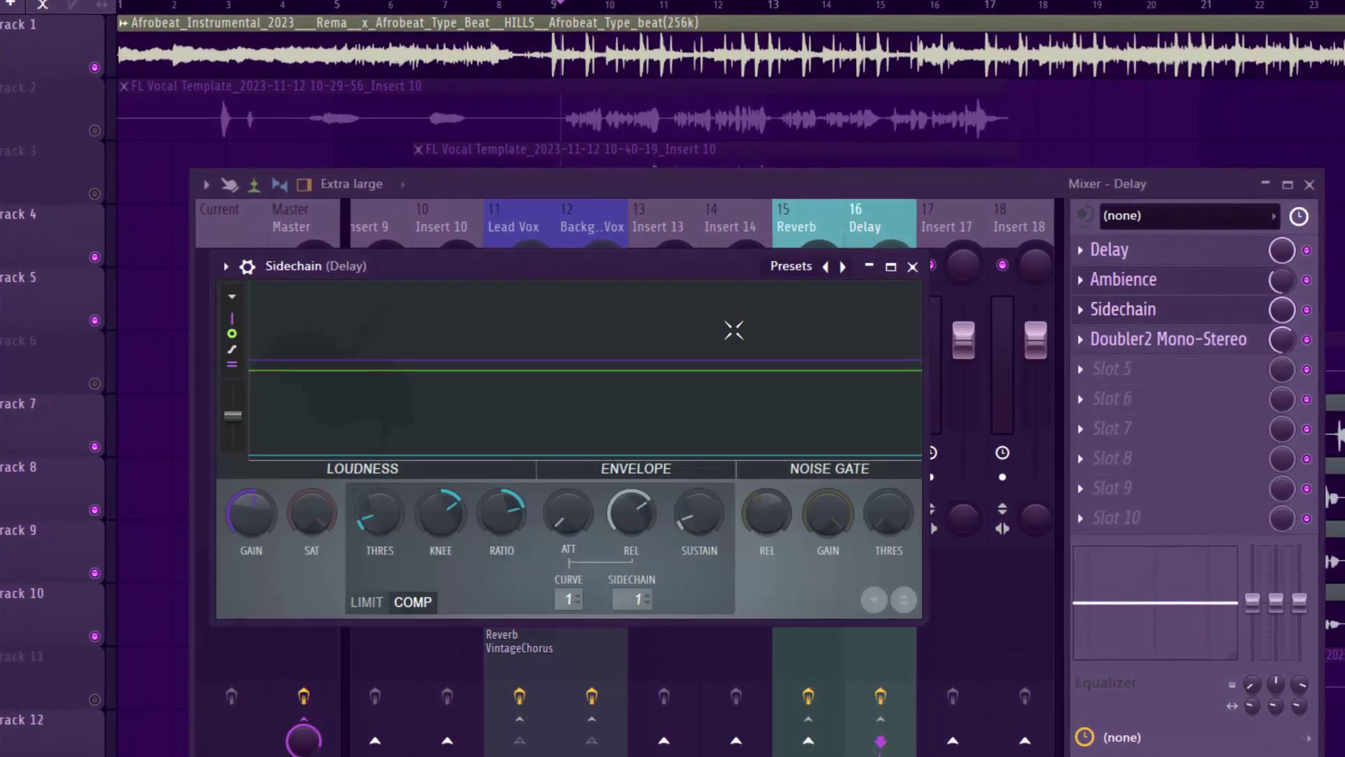
pyautogui.moveTo(668, 264); pyautogui.dragTo(744, 229)
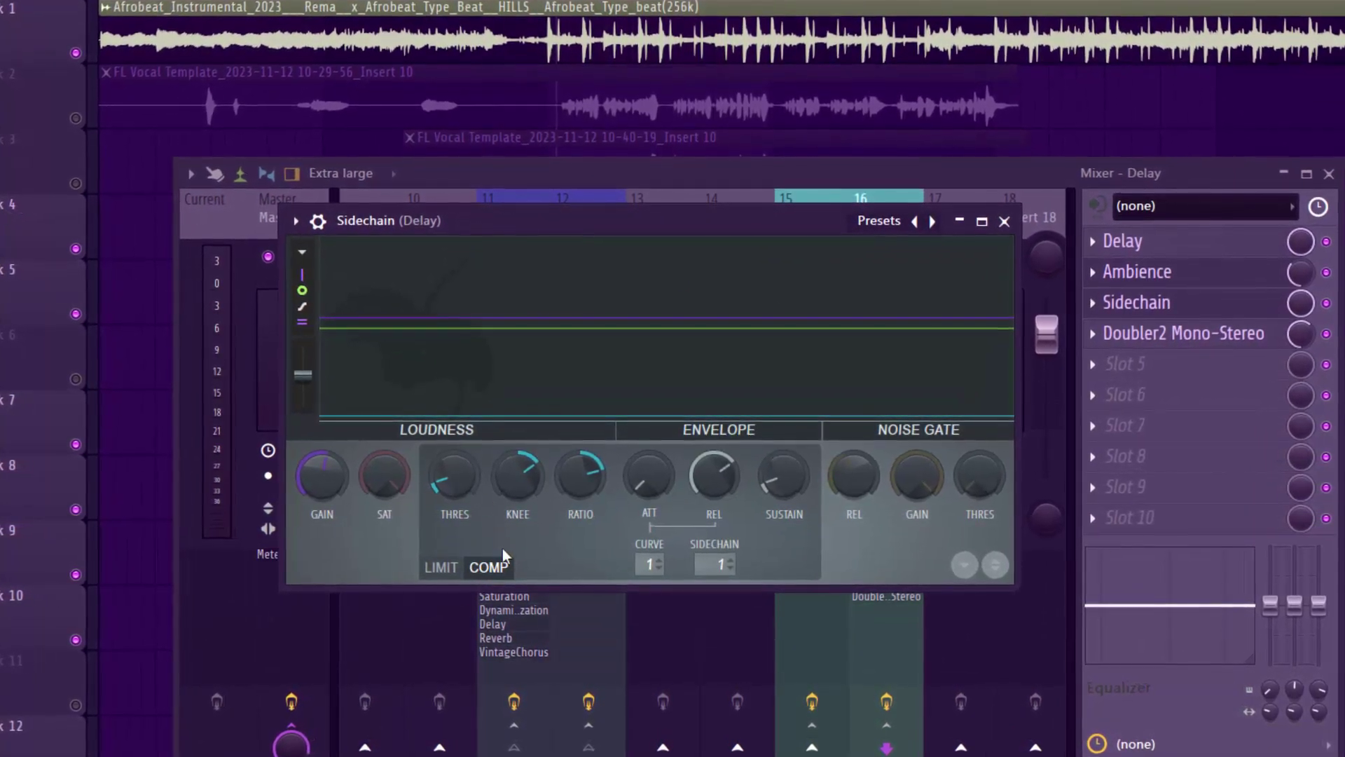
pyautogui.click(713, 560)
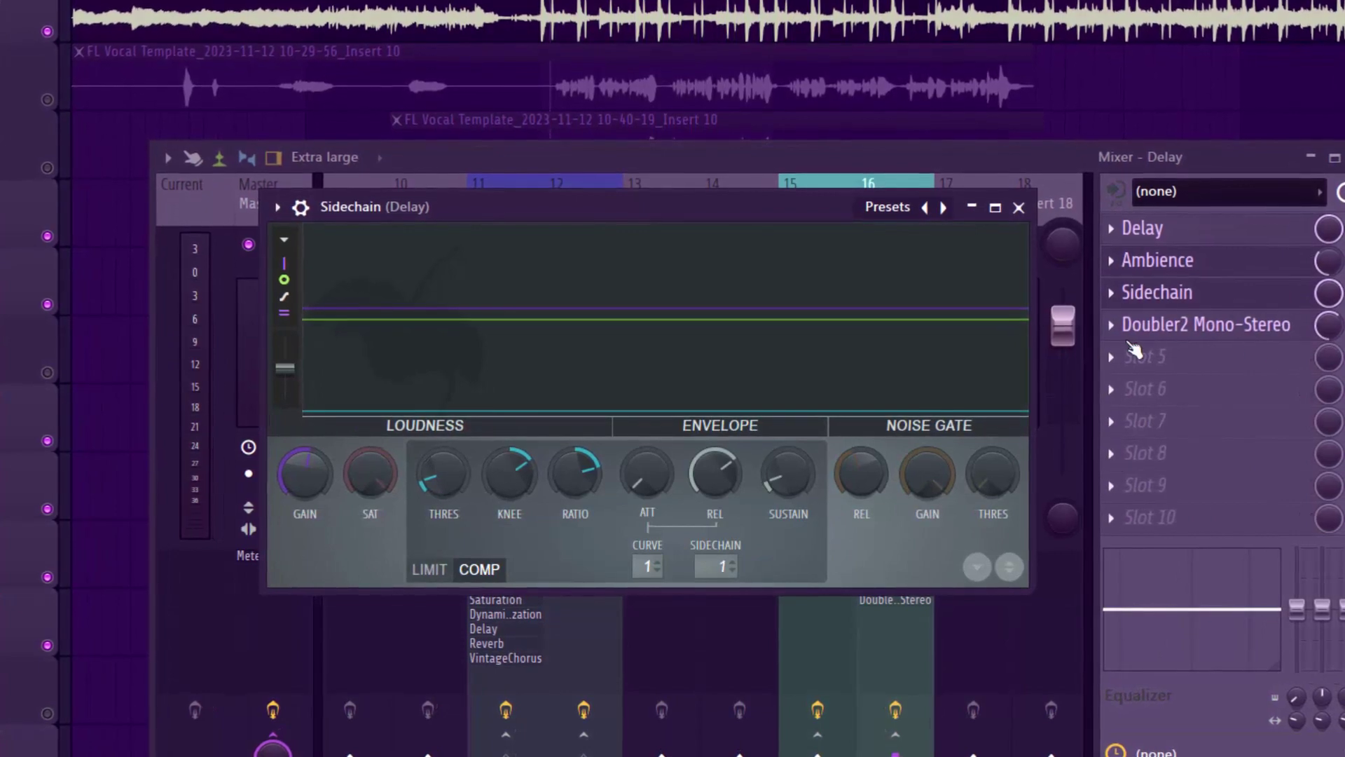
pyautogui.click(1173, 330)
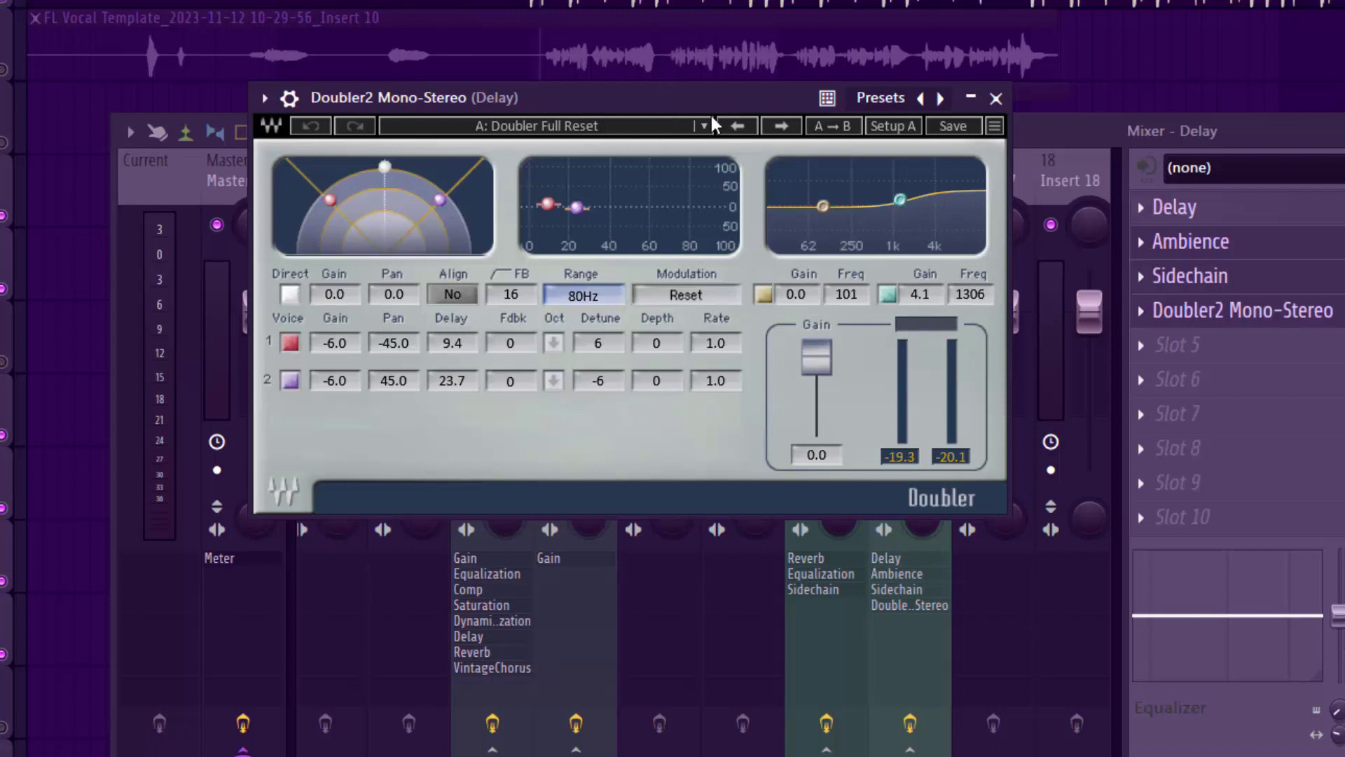
pyautogui.click(996, 99)
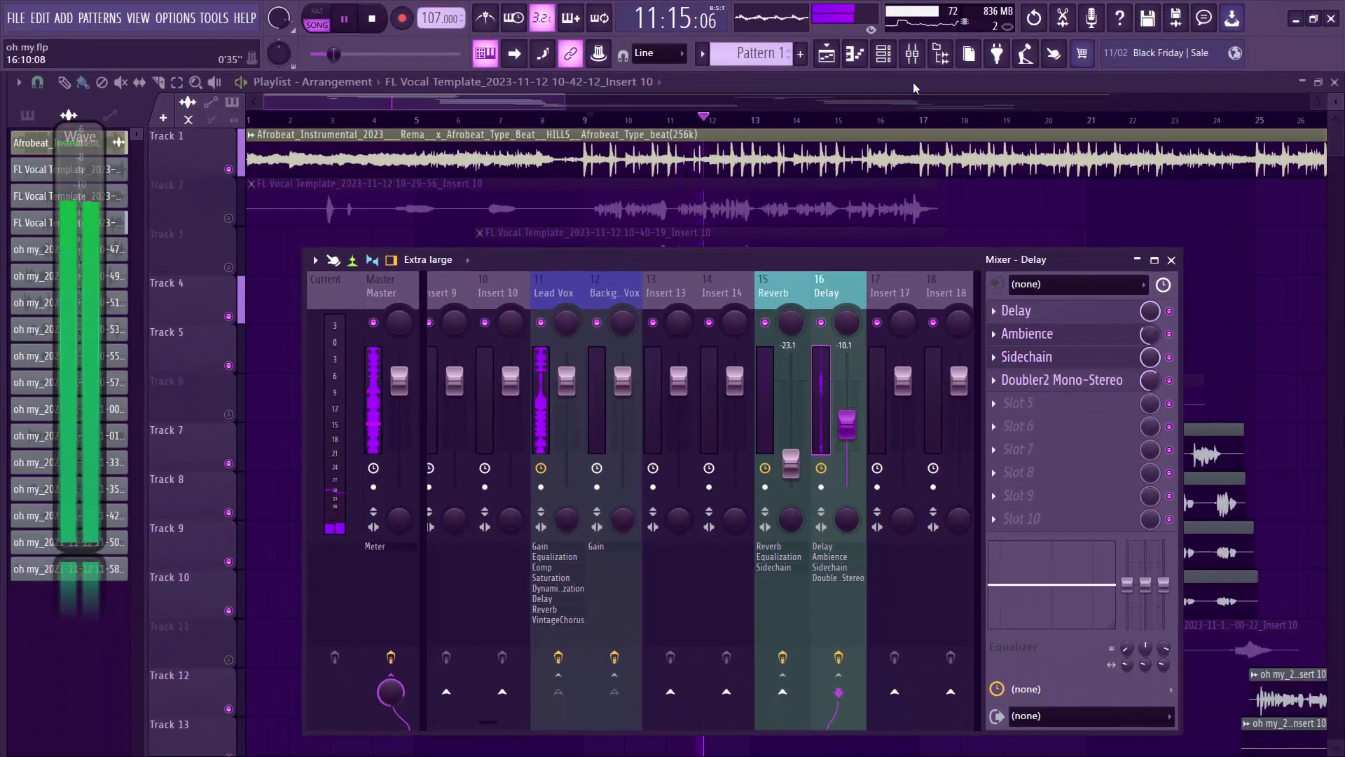
# Listen to the full mix over the arrangement, then stop playback back at bar 9.
pyautogui.press('F9')
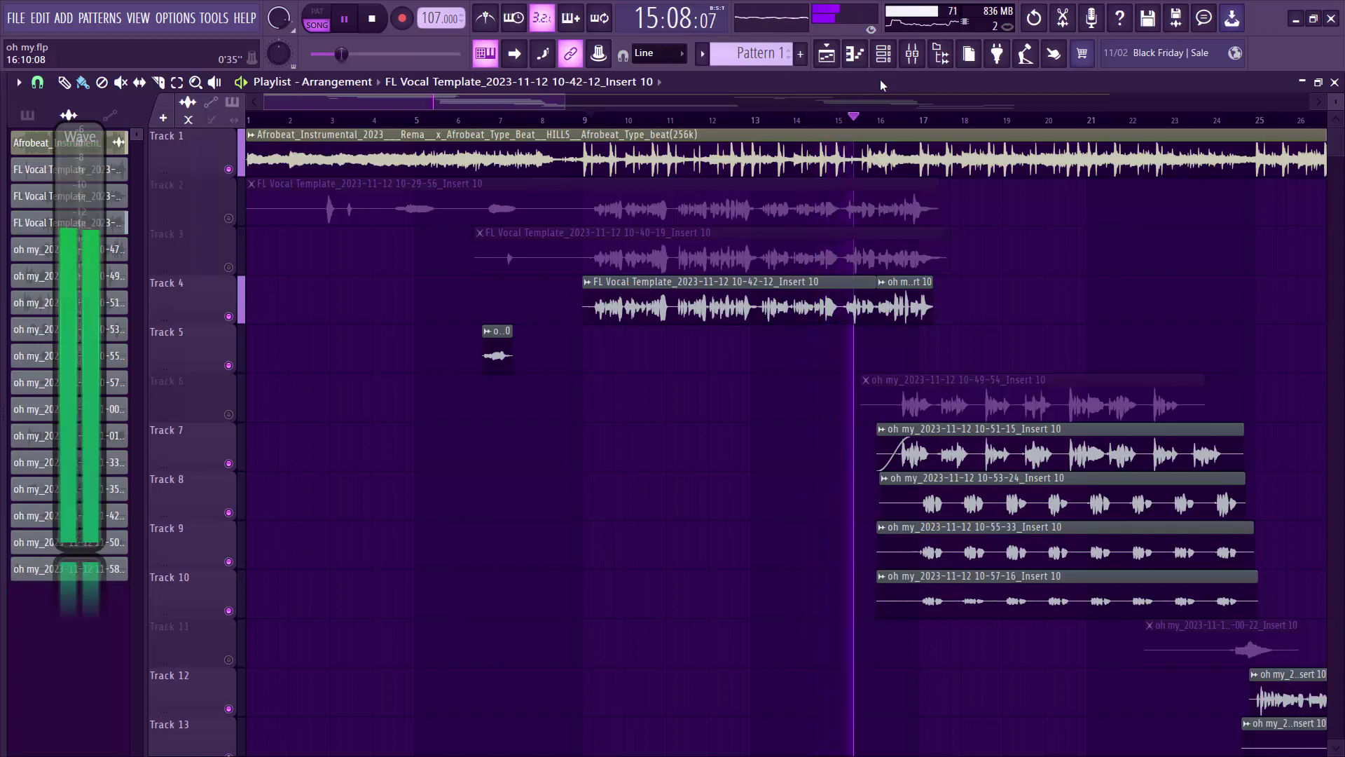
pyautogui.click(912, 54)
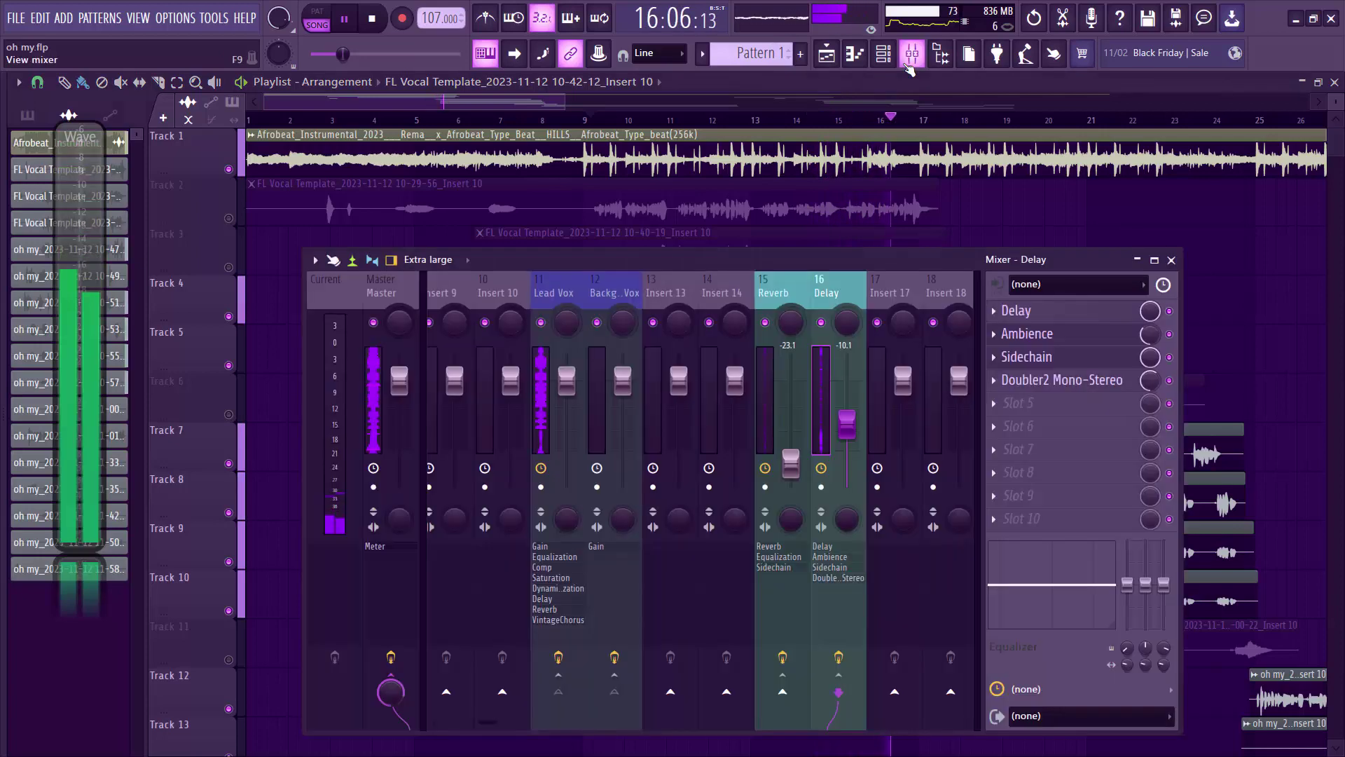
pyautogui.click(912, 54)
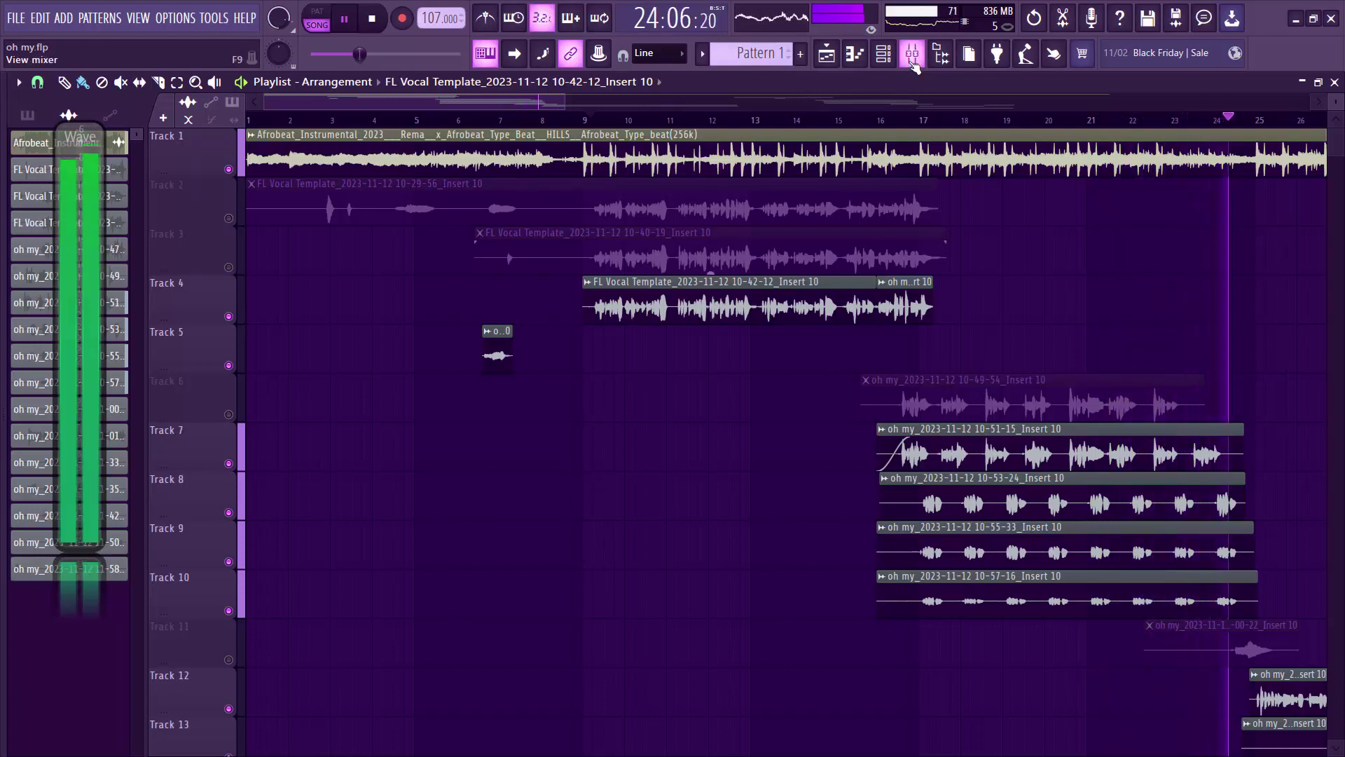
pyautogui.press('F9')
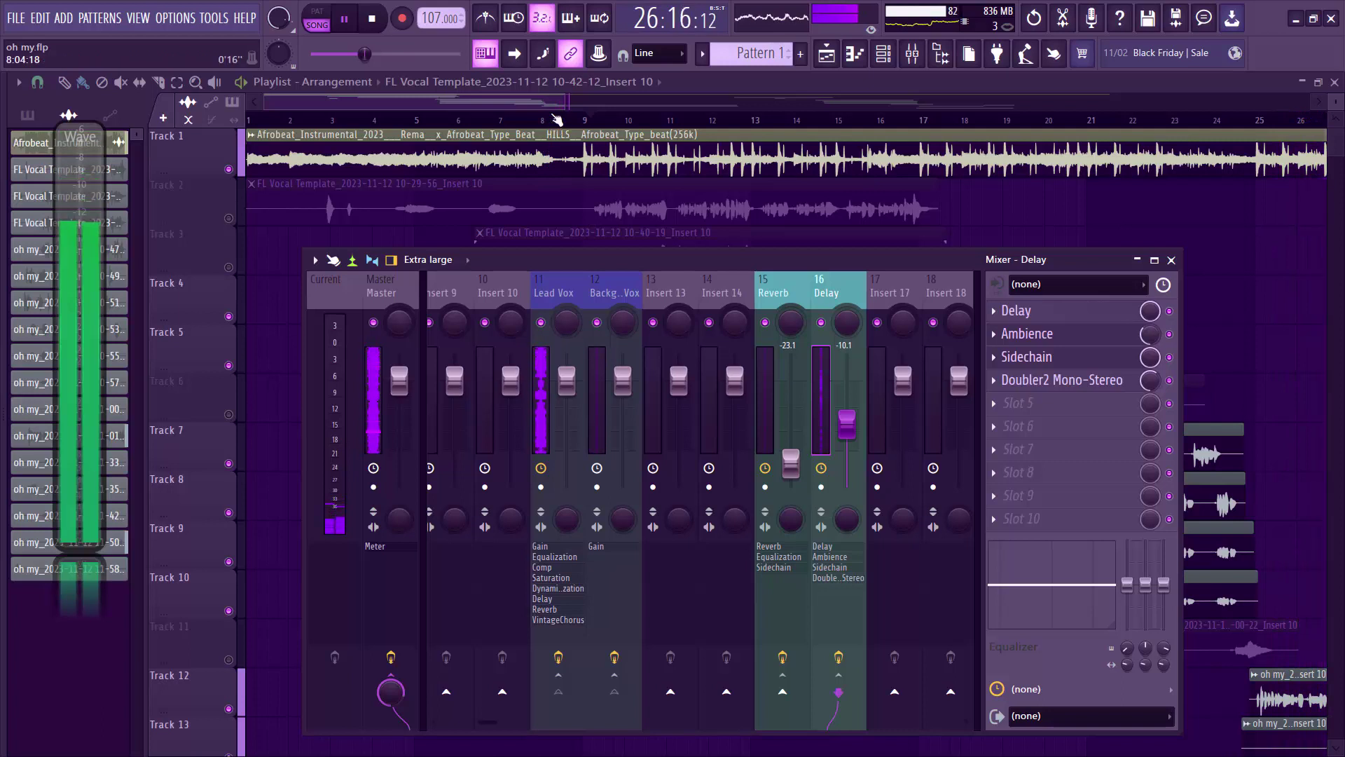
pyautogui.press('space')
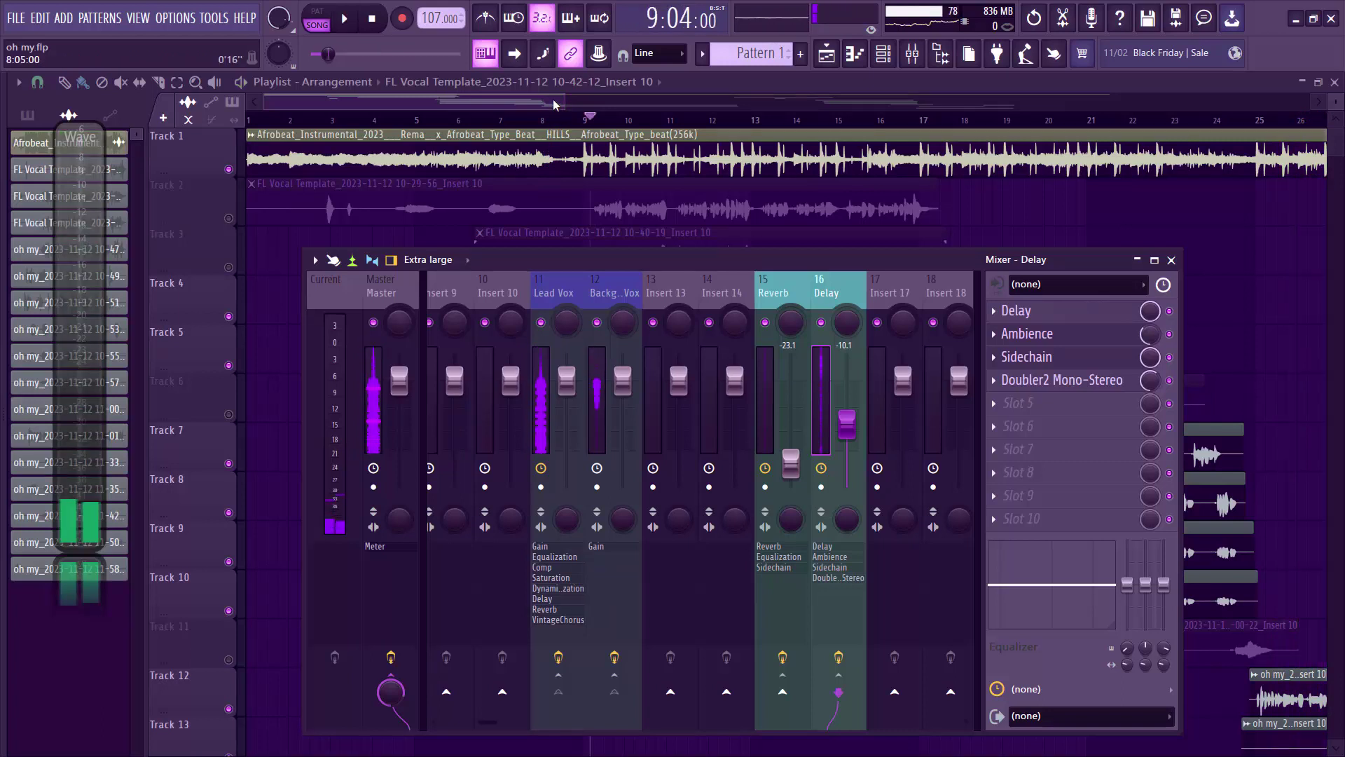